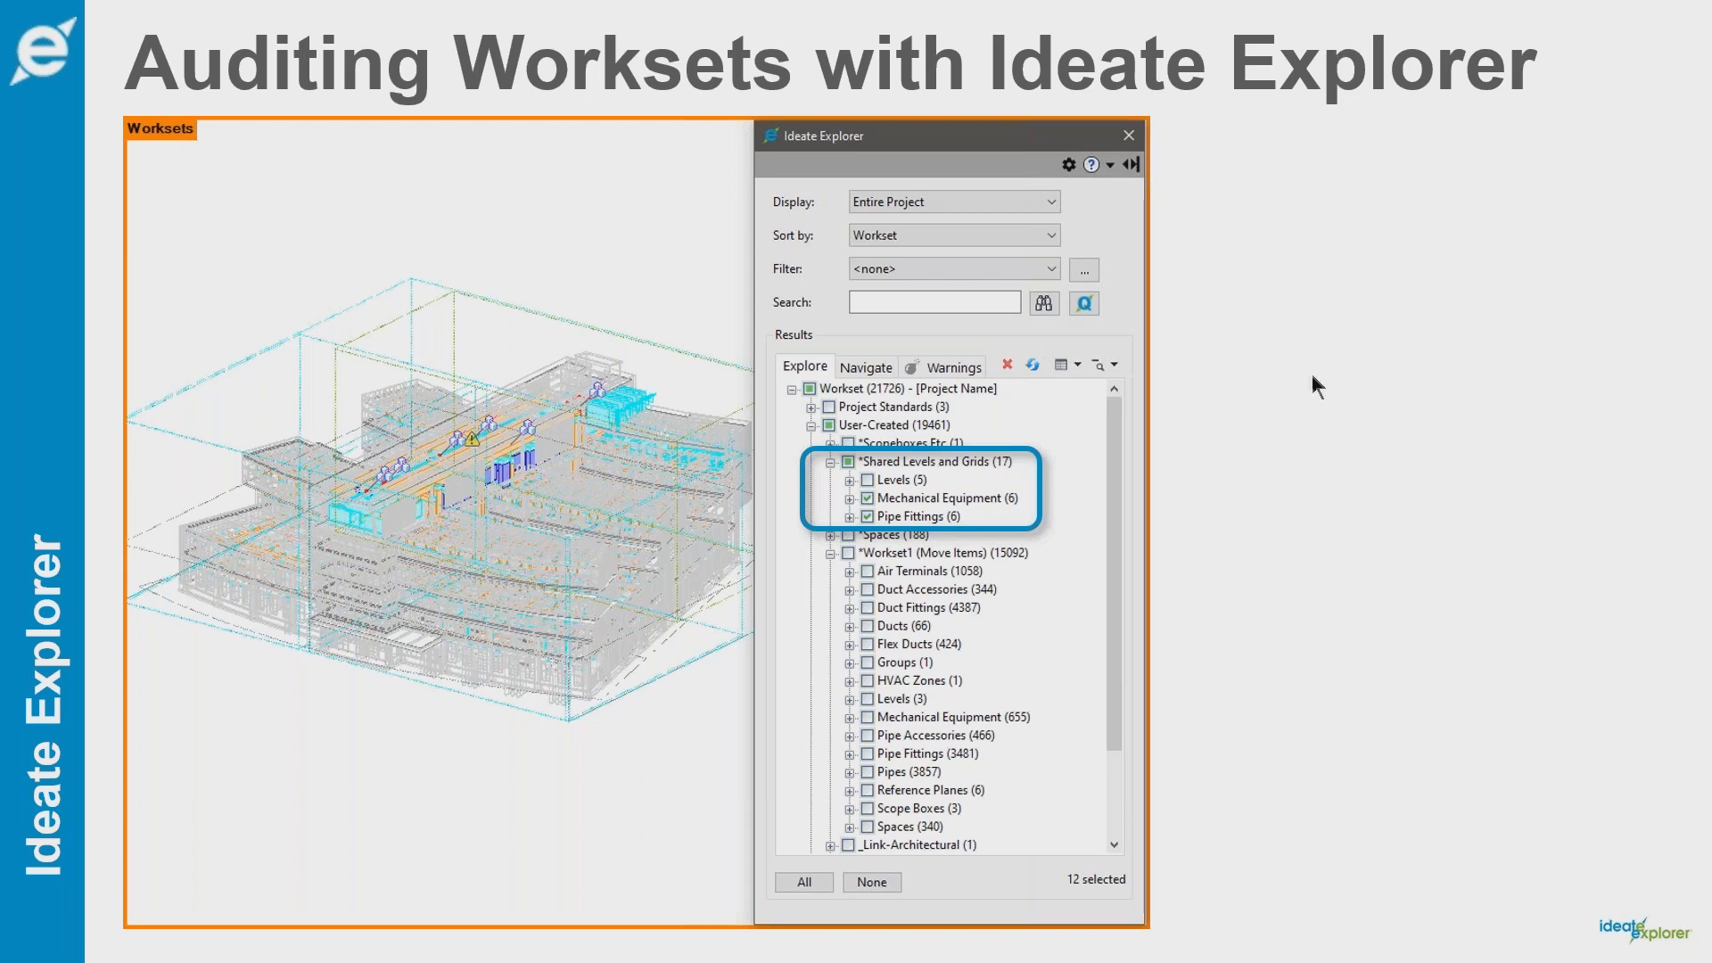
# Switch from the slideshow to Autodesk Revit
pyautogui.hotkey('alt', 'Tab')
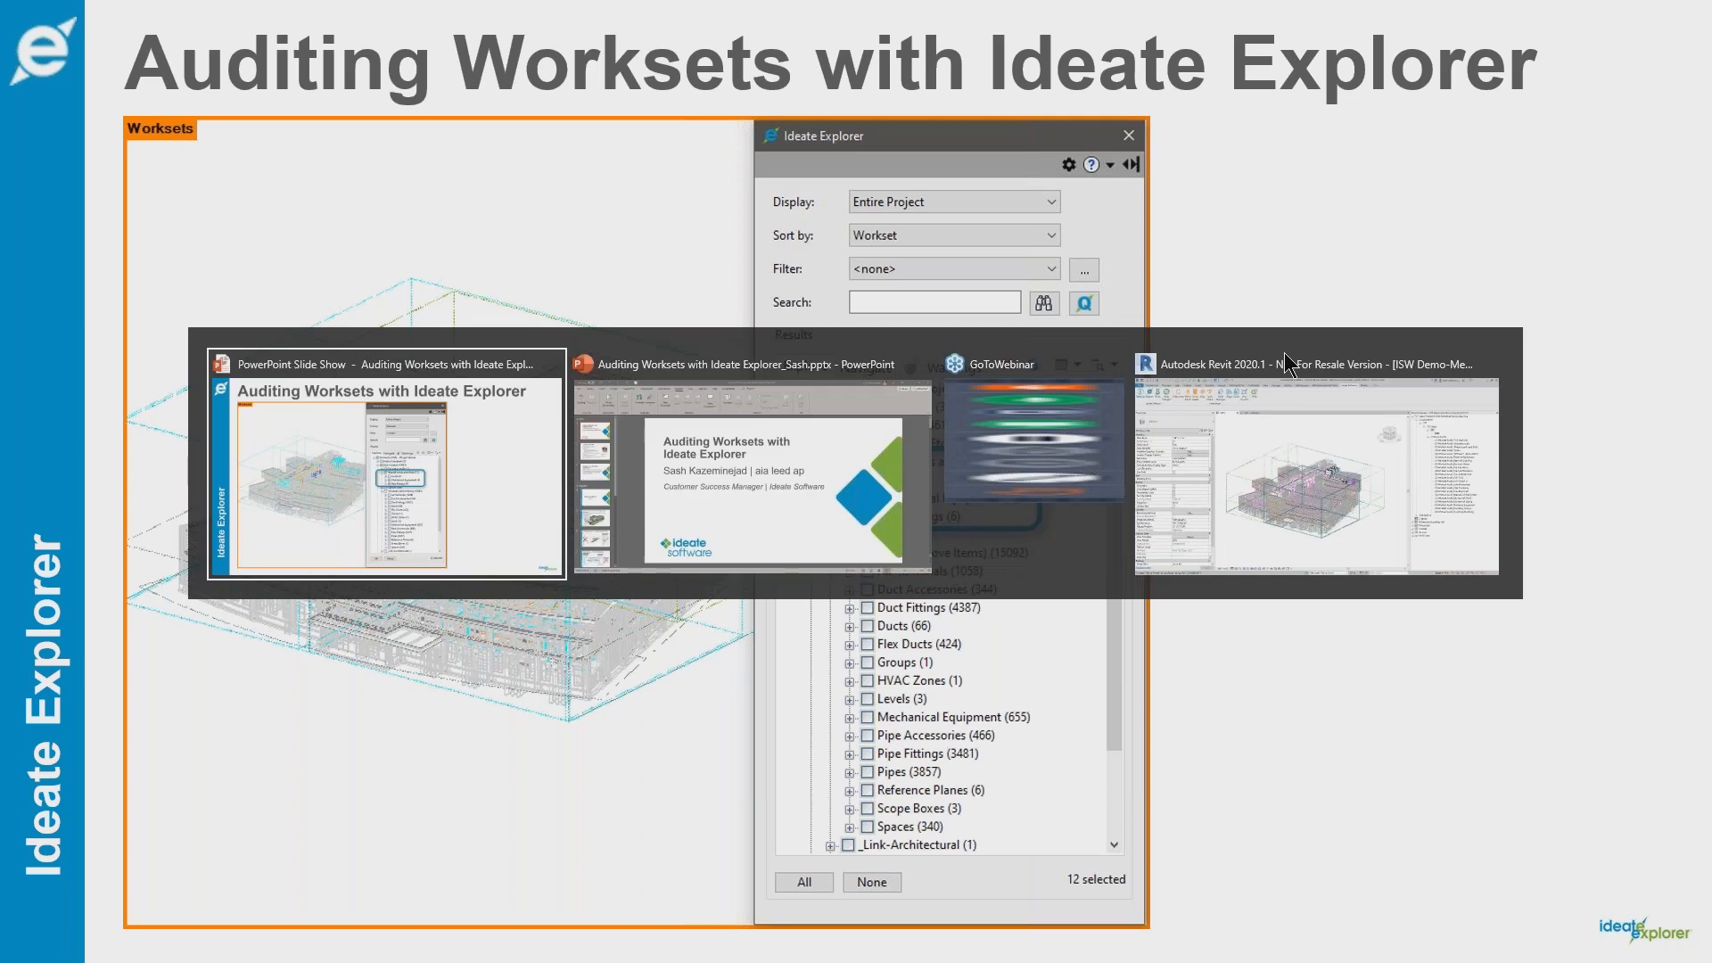
pyautogui.hotkey('alt', 'Tab')
pyautogui.hotkey('alt', 'Tab')
pyautogui.hotkey('alt', 'Tab')
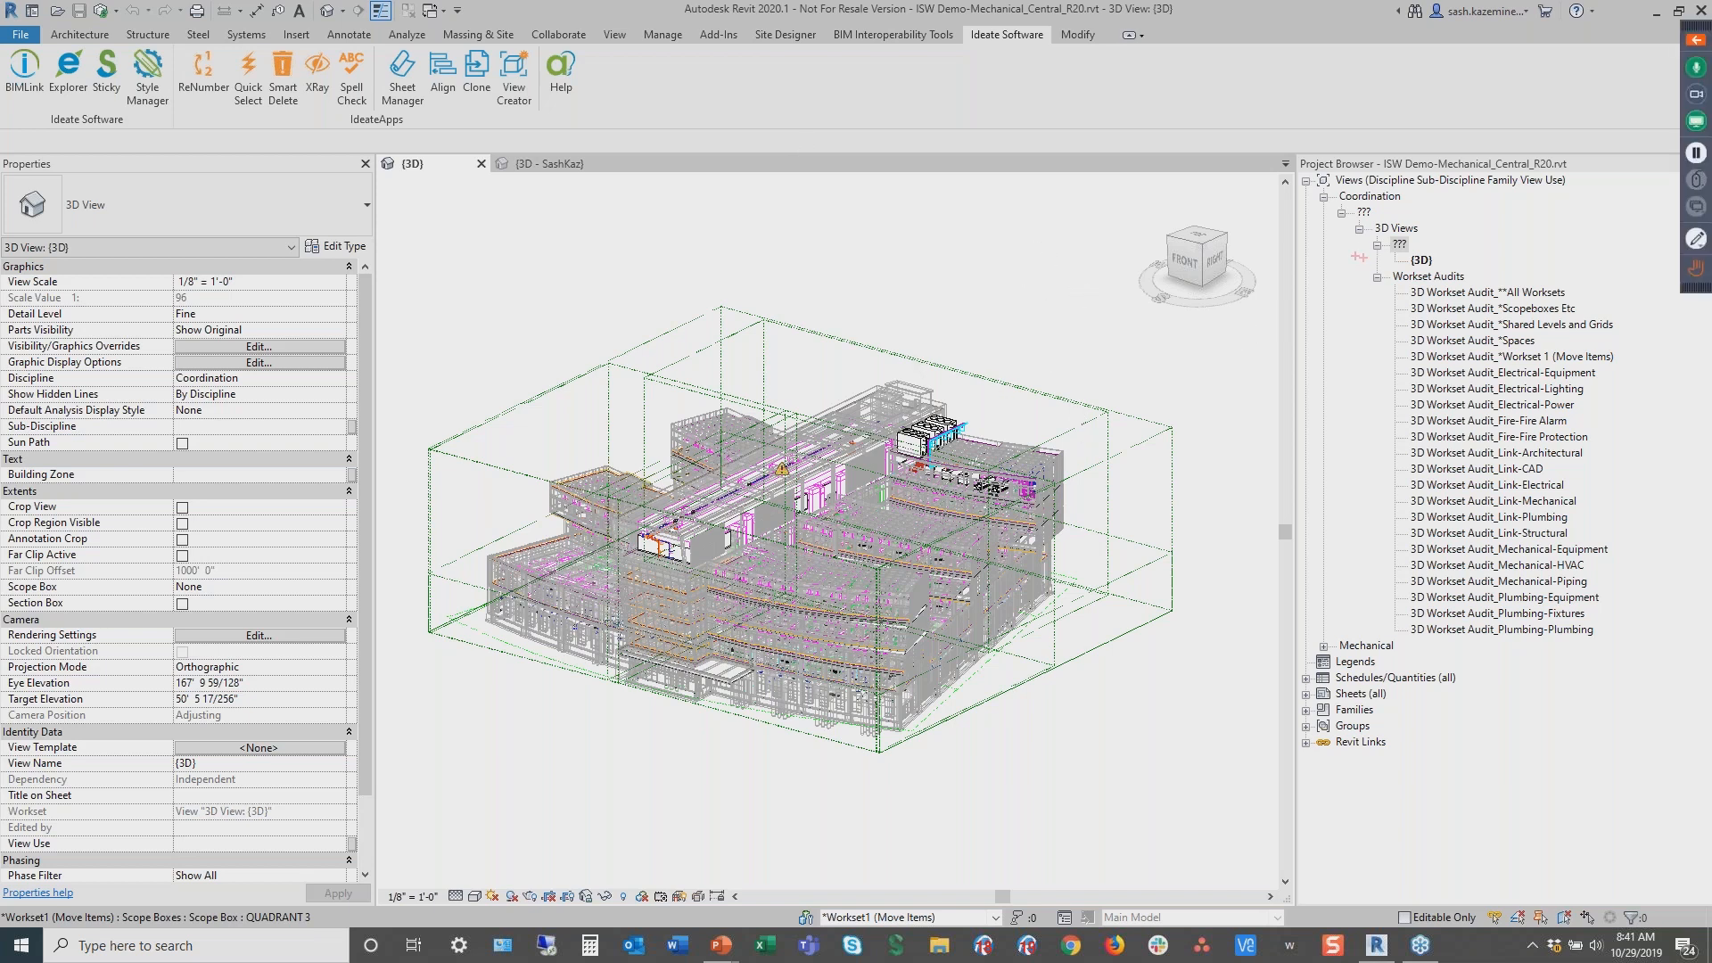
# Open the 3D Workset Audit_**All Worksets view
pyautogui.moveTo(1355, 266)
pyautogui.mouseDown()
pyautogui.moveTo(1573, 522)
pyautogui.moveTo(1628, 655)
pyautogui.mouseUp()
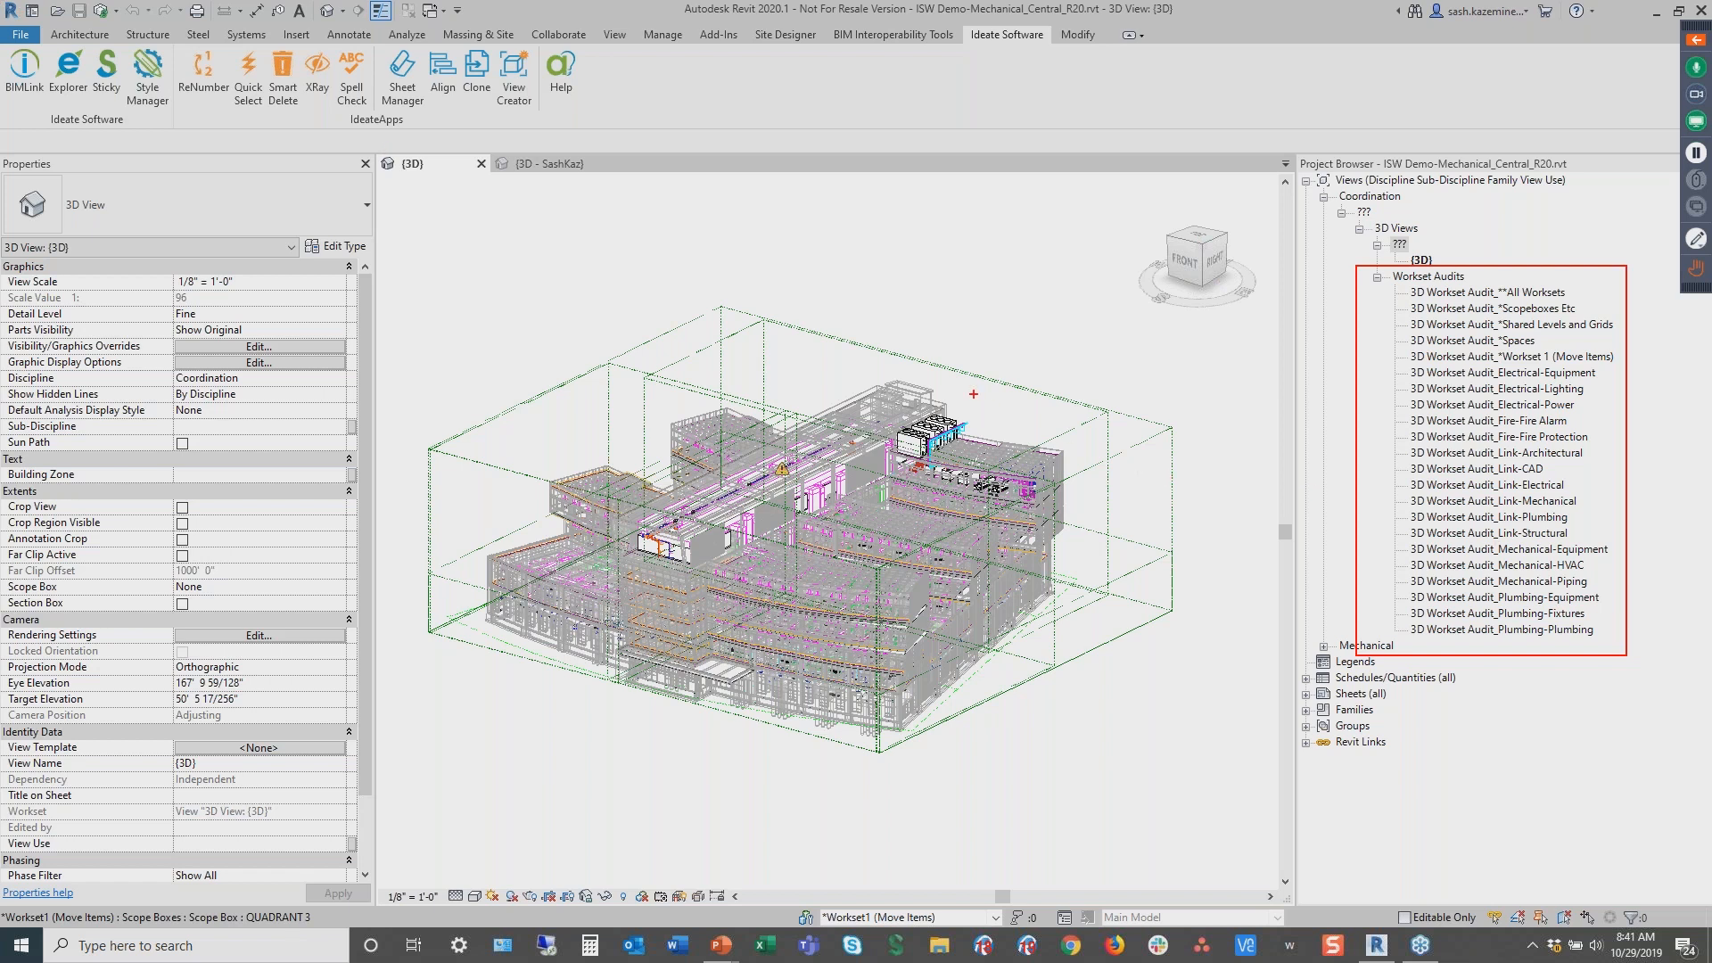
pyautogui.press('Escape')
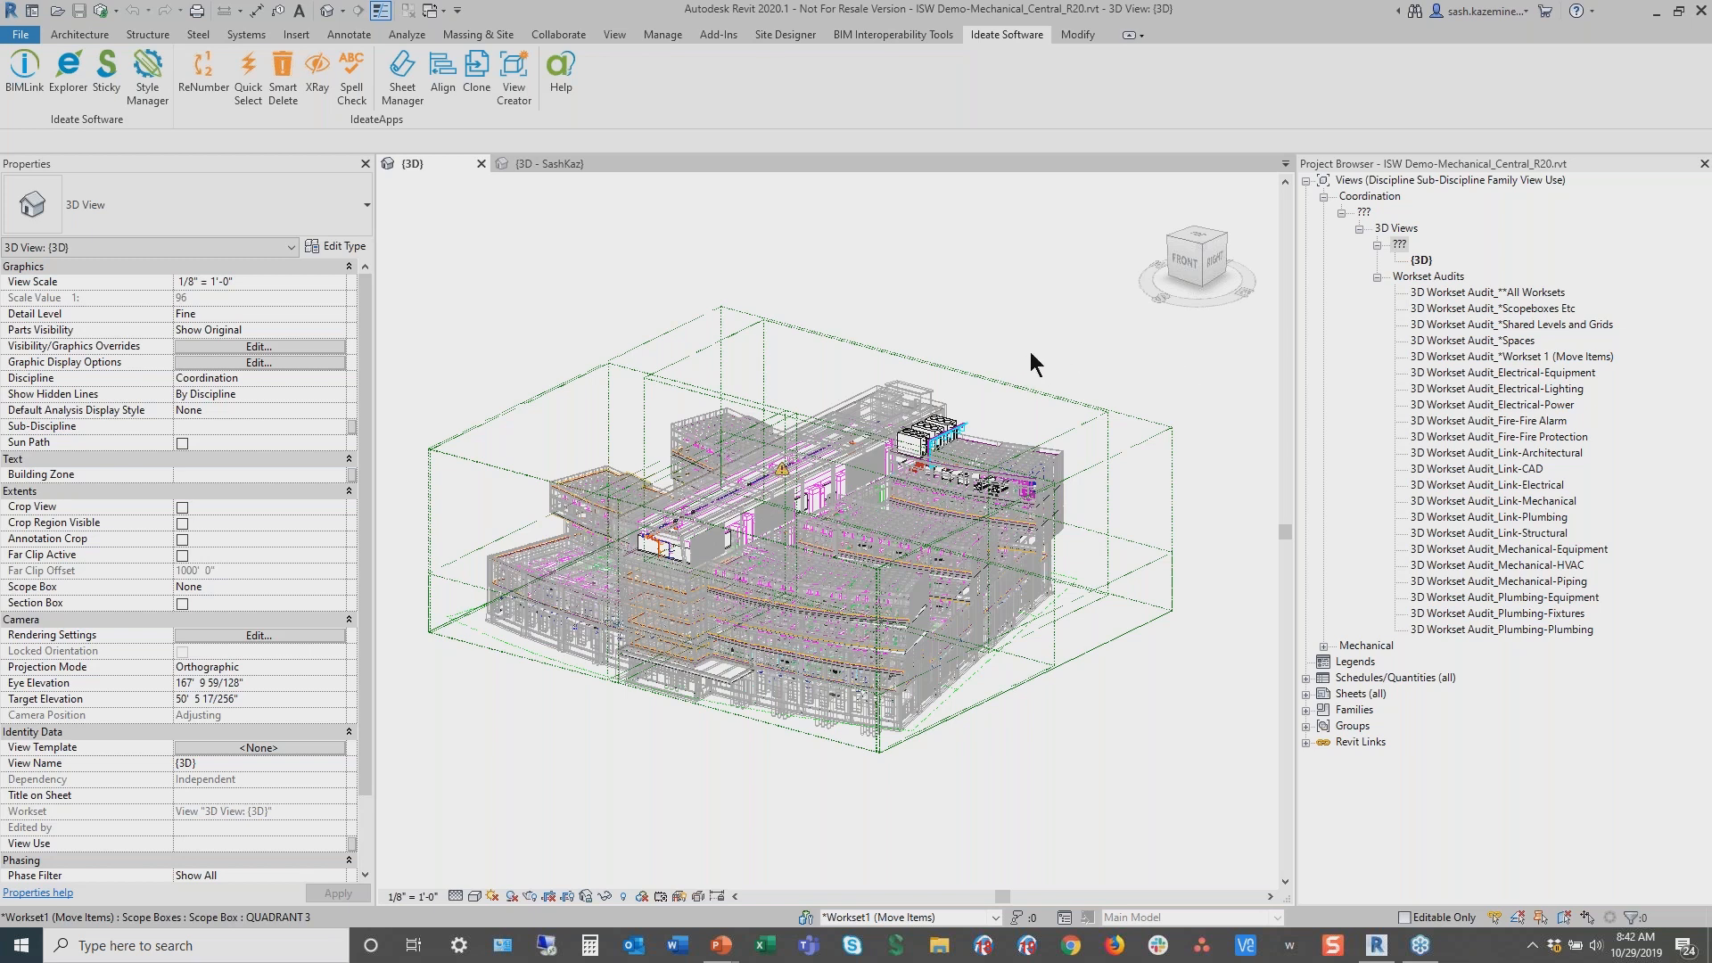
pyautogui.doubleClick(1470, 291)
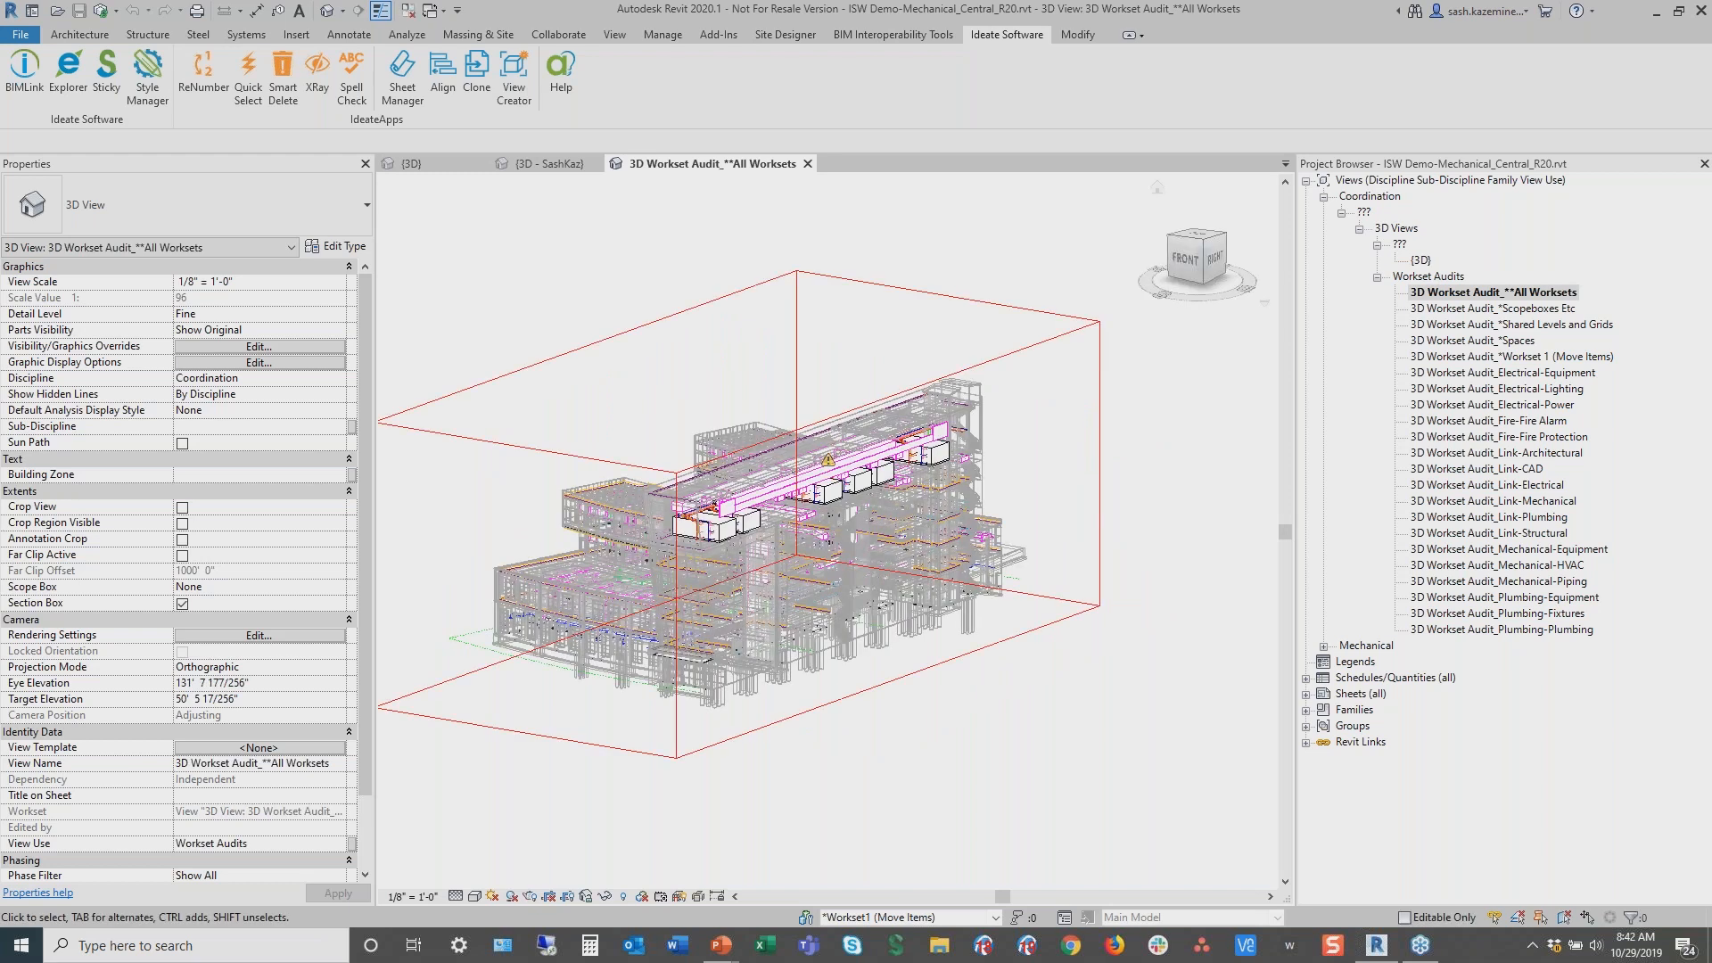
# Review the view's workset visibility settings in Visibility/Graphic Overrides, then close the dialog without changes
pyautogui.moveTo(677, 269); pyautogui.dragTo(737, 261, button='middle')
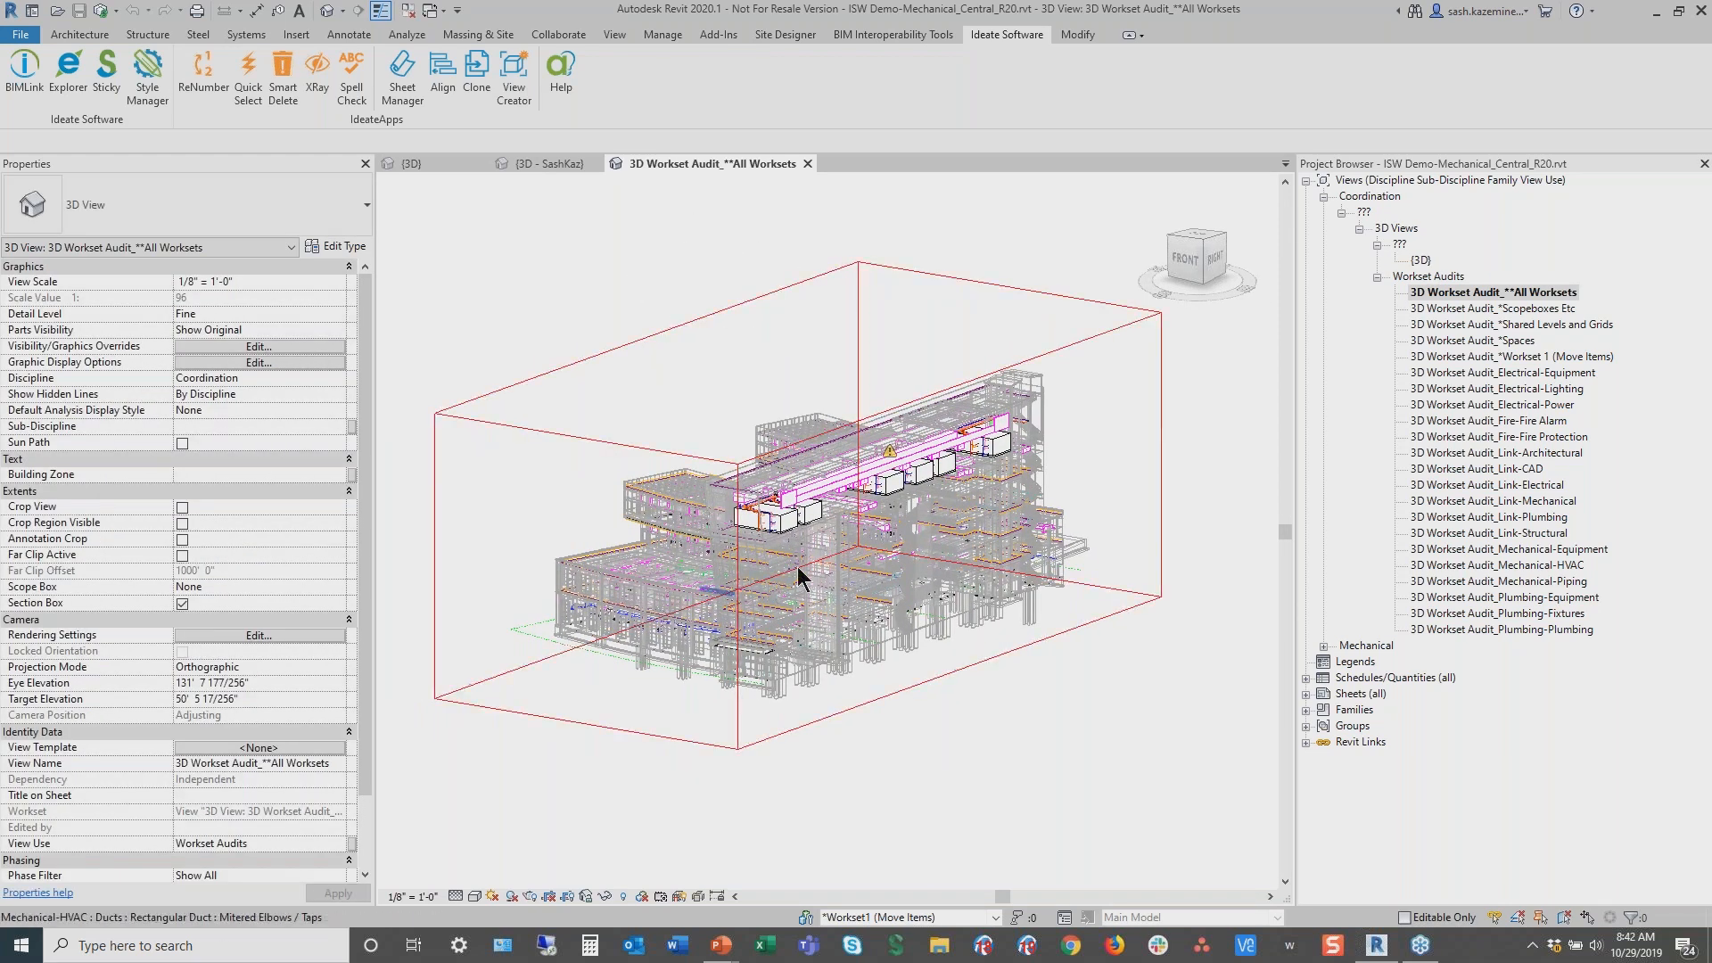
pyautogui.keyDown('shift'); pyautogui.moveTo(976, 692); pyautogui.dragTo(876, 712, button='middle'); pyautogui.keyUp('shift')
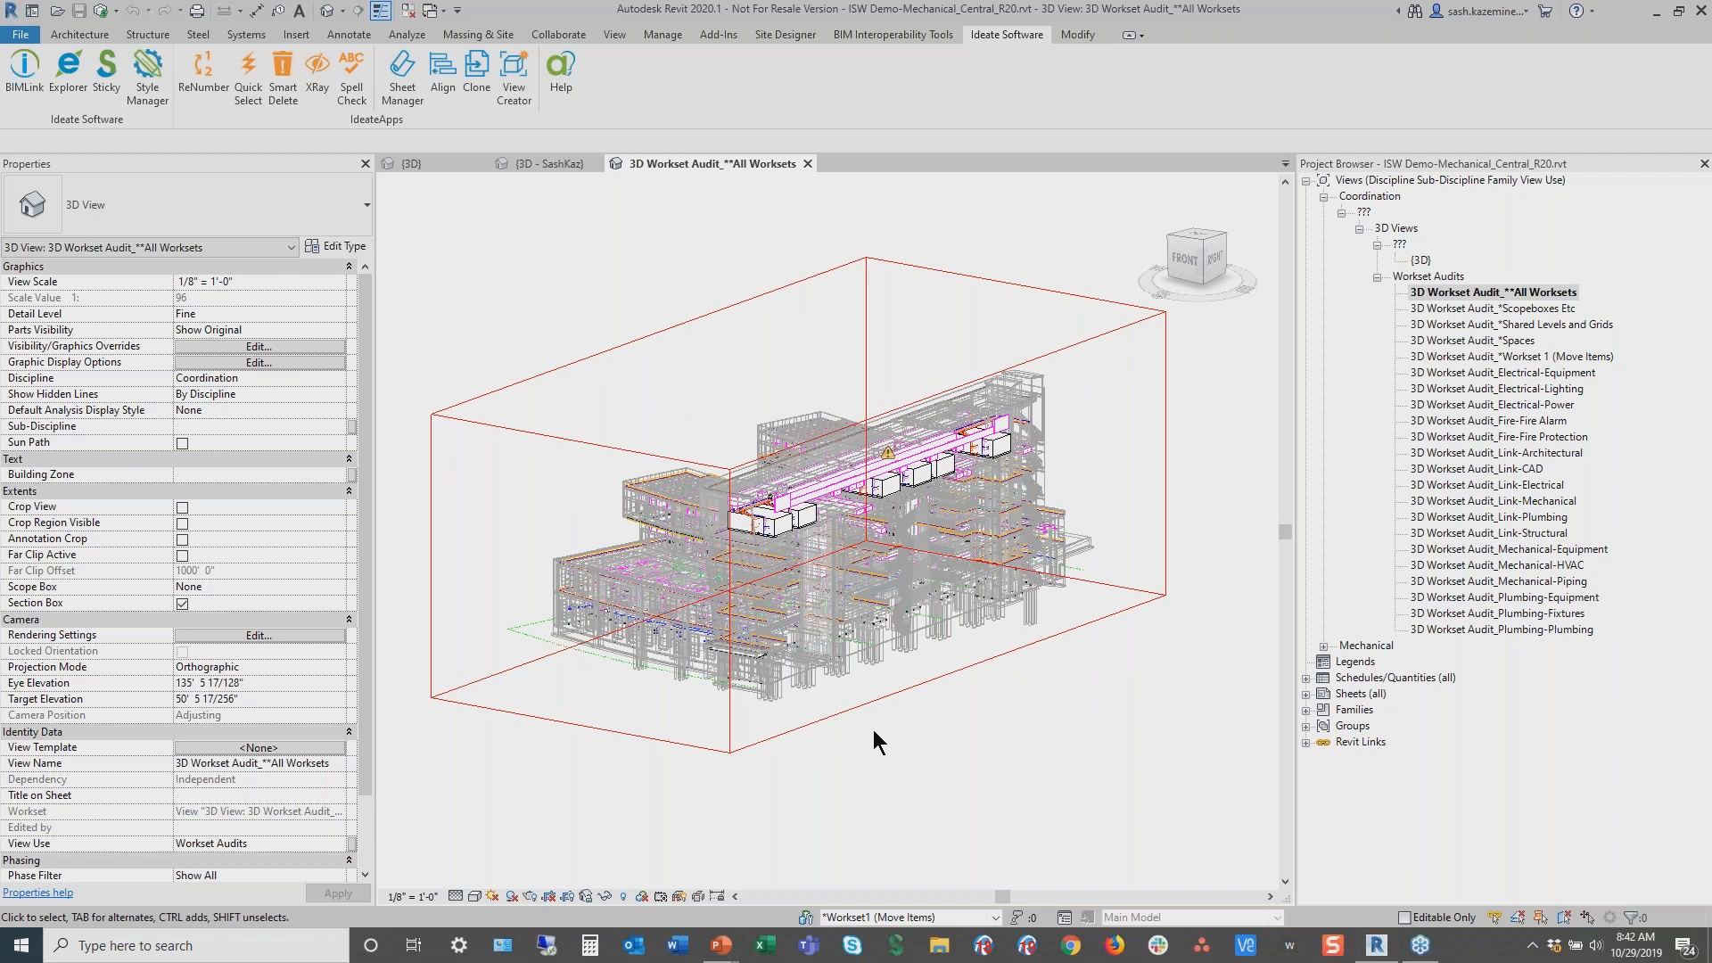
pyautogui.press('v')
pyautogui.press('g')
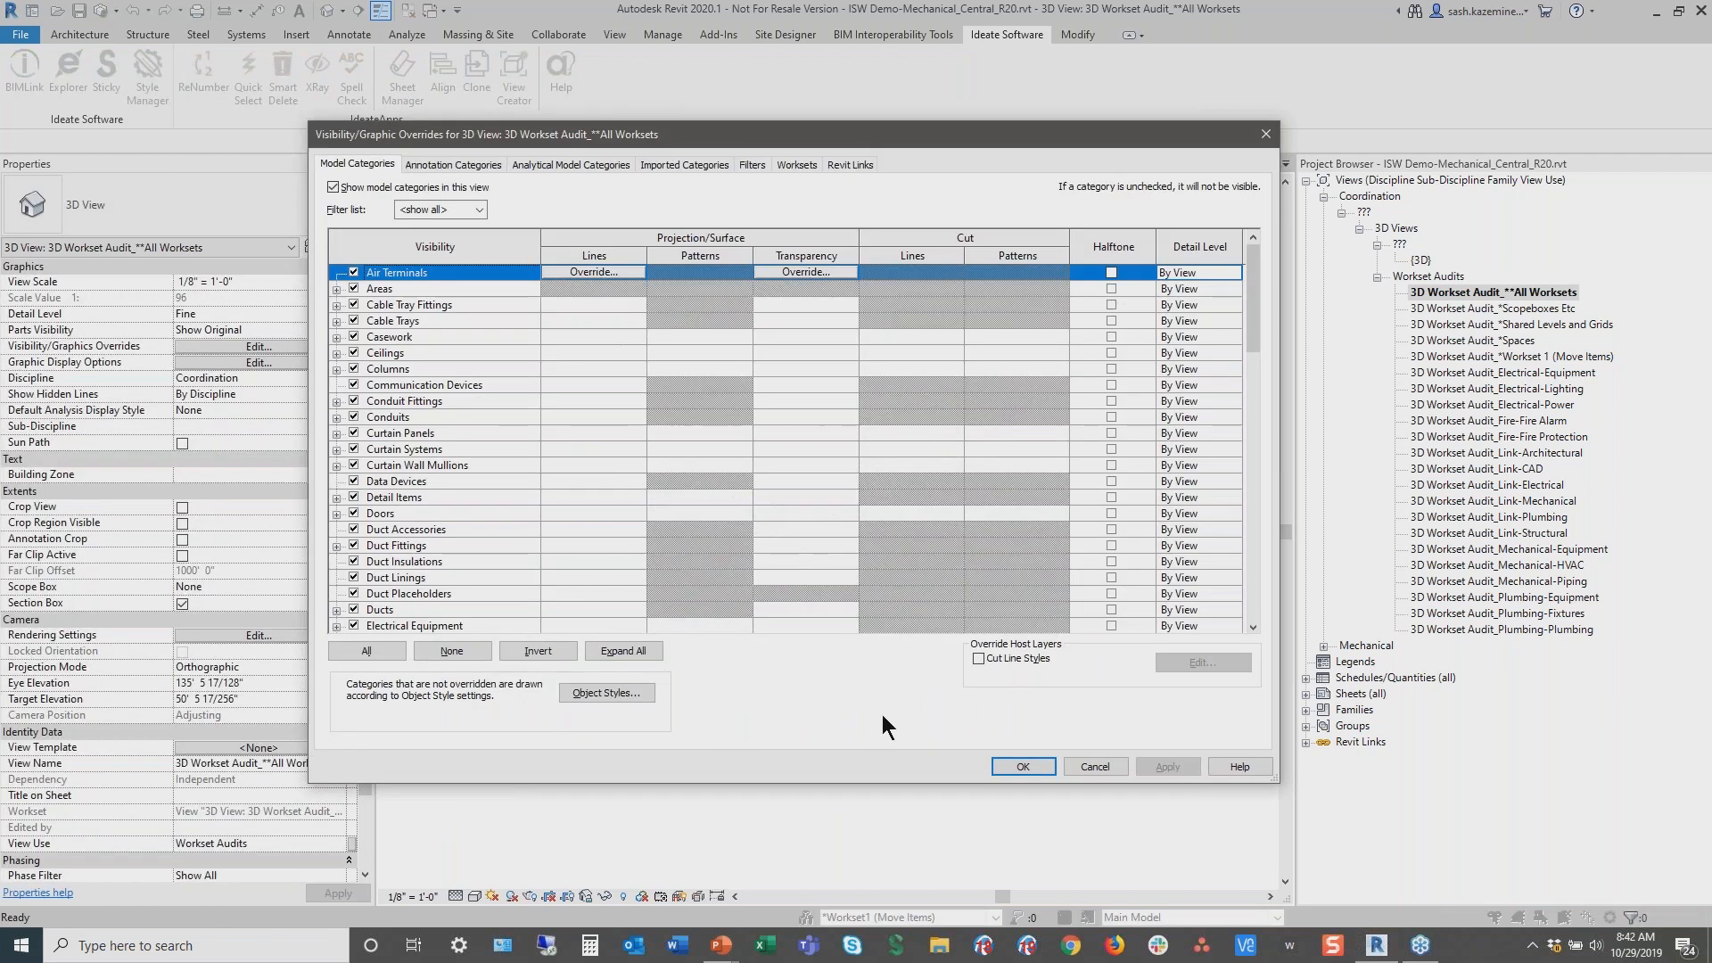
pyautogui.click(787, 165)
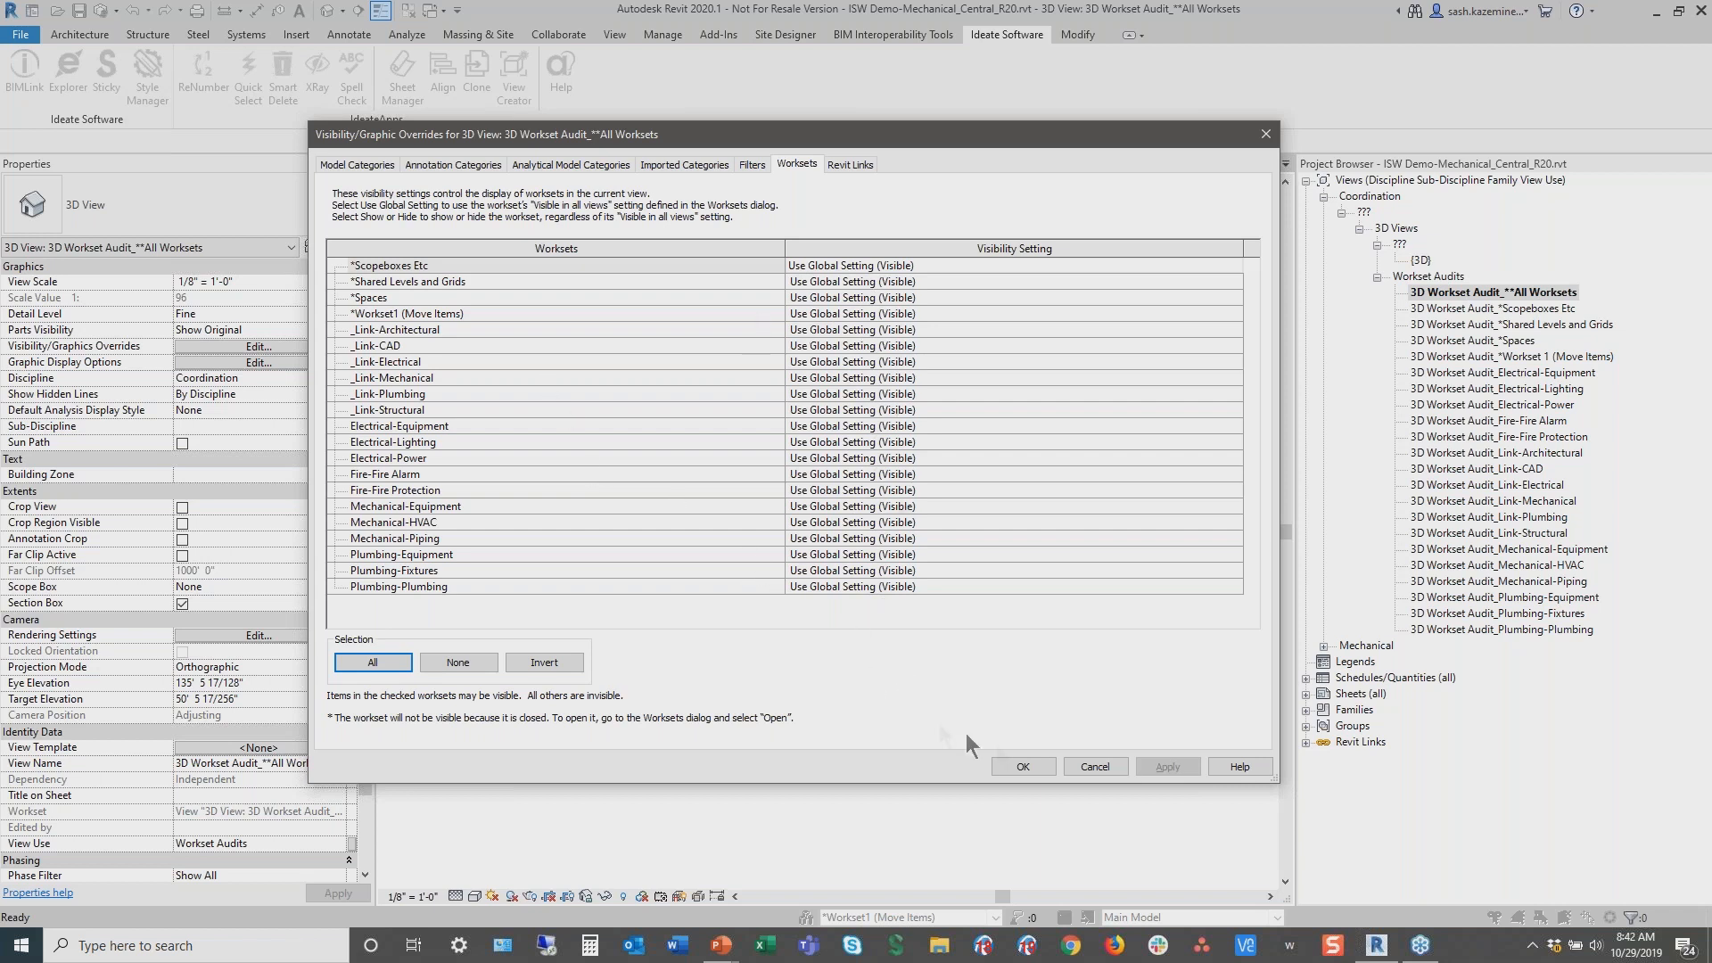
pyautogui.click(1094, 766)
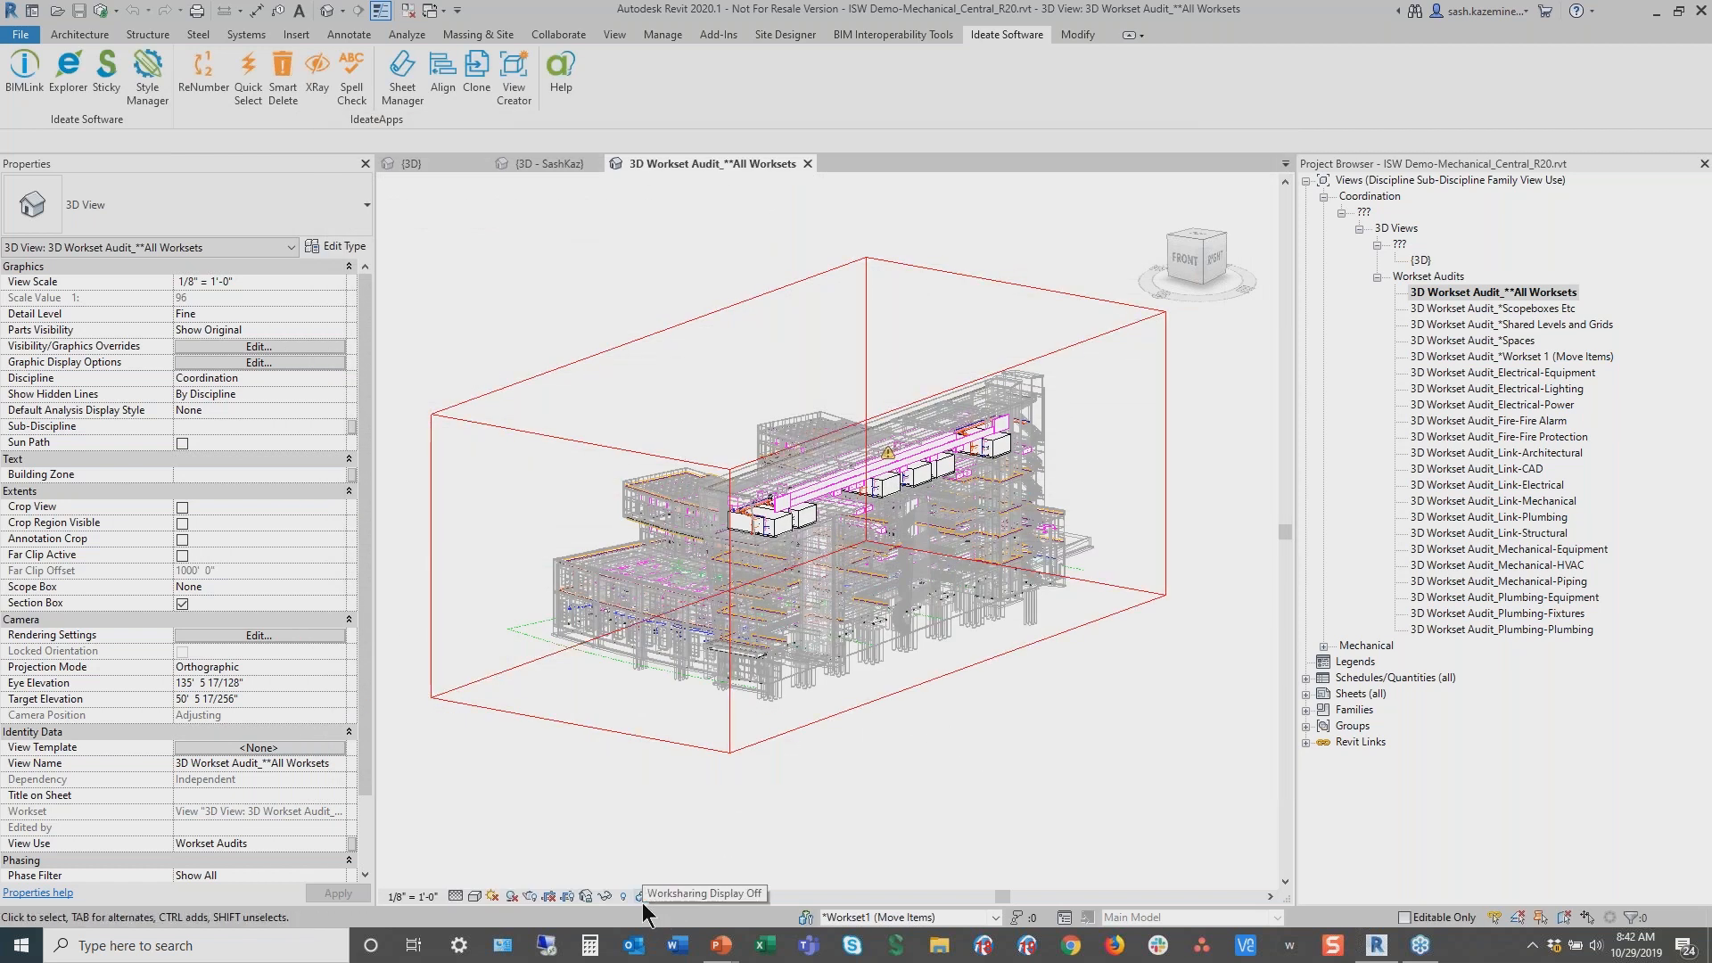
# Turn on the Worksets worksharing display for the view
pyautogui.press('ctrl')
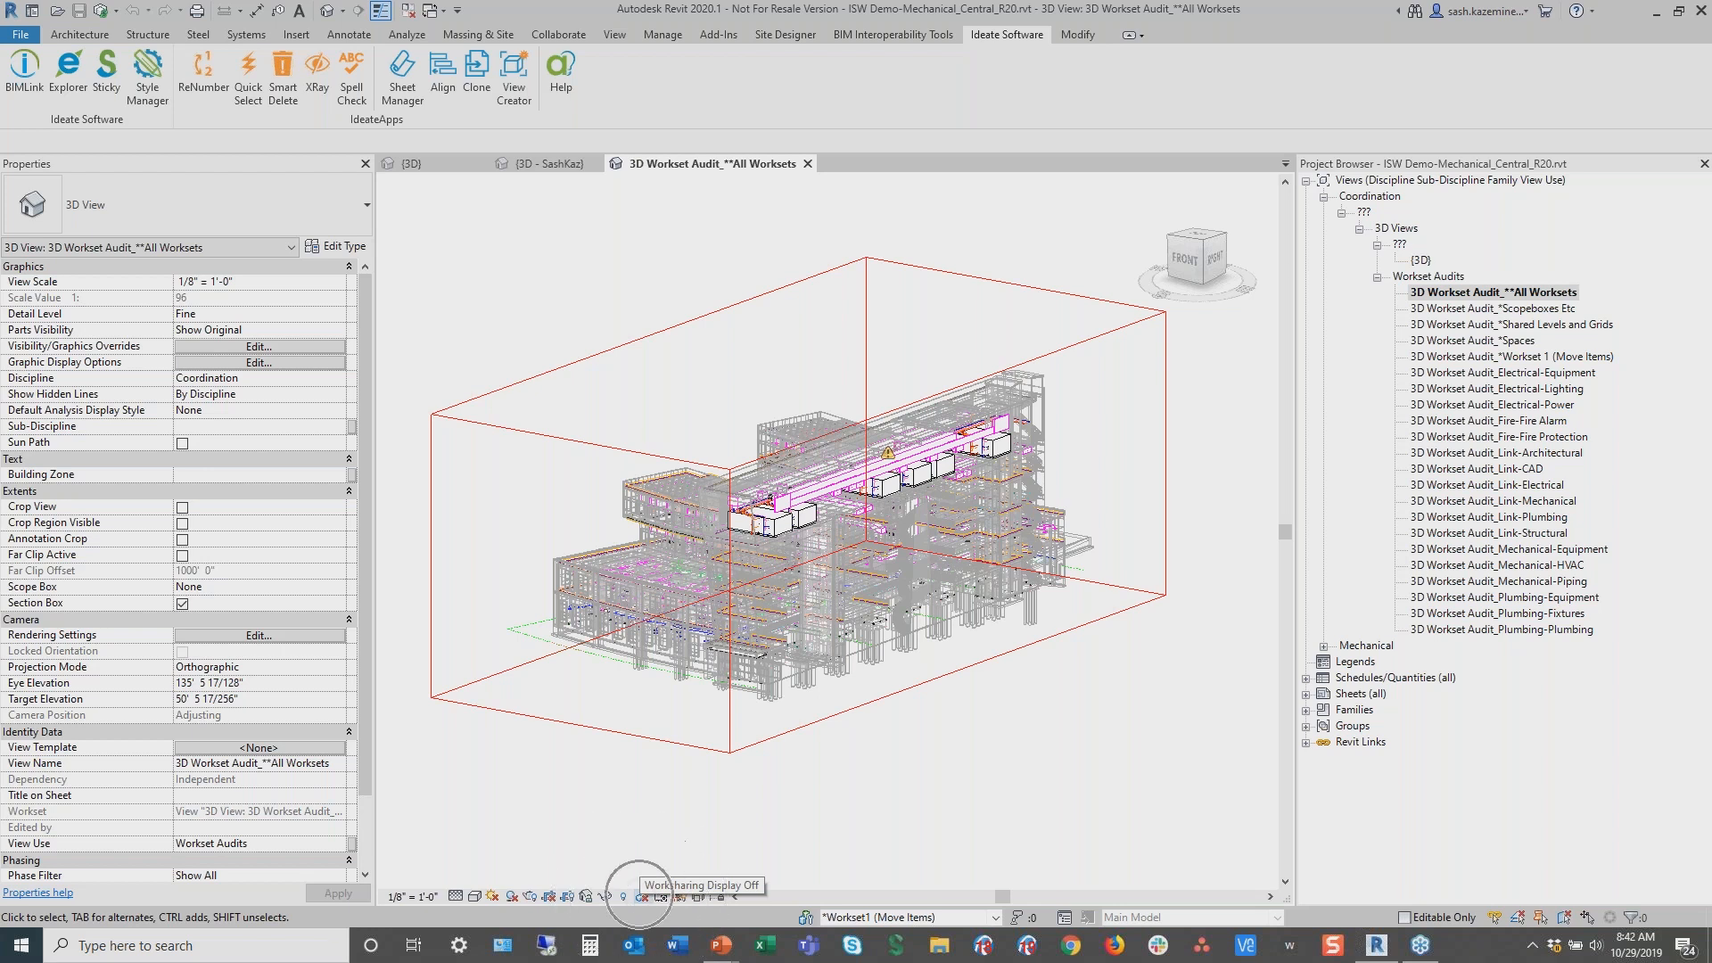
pyautogui.click(642, 896)
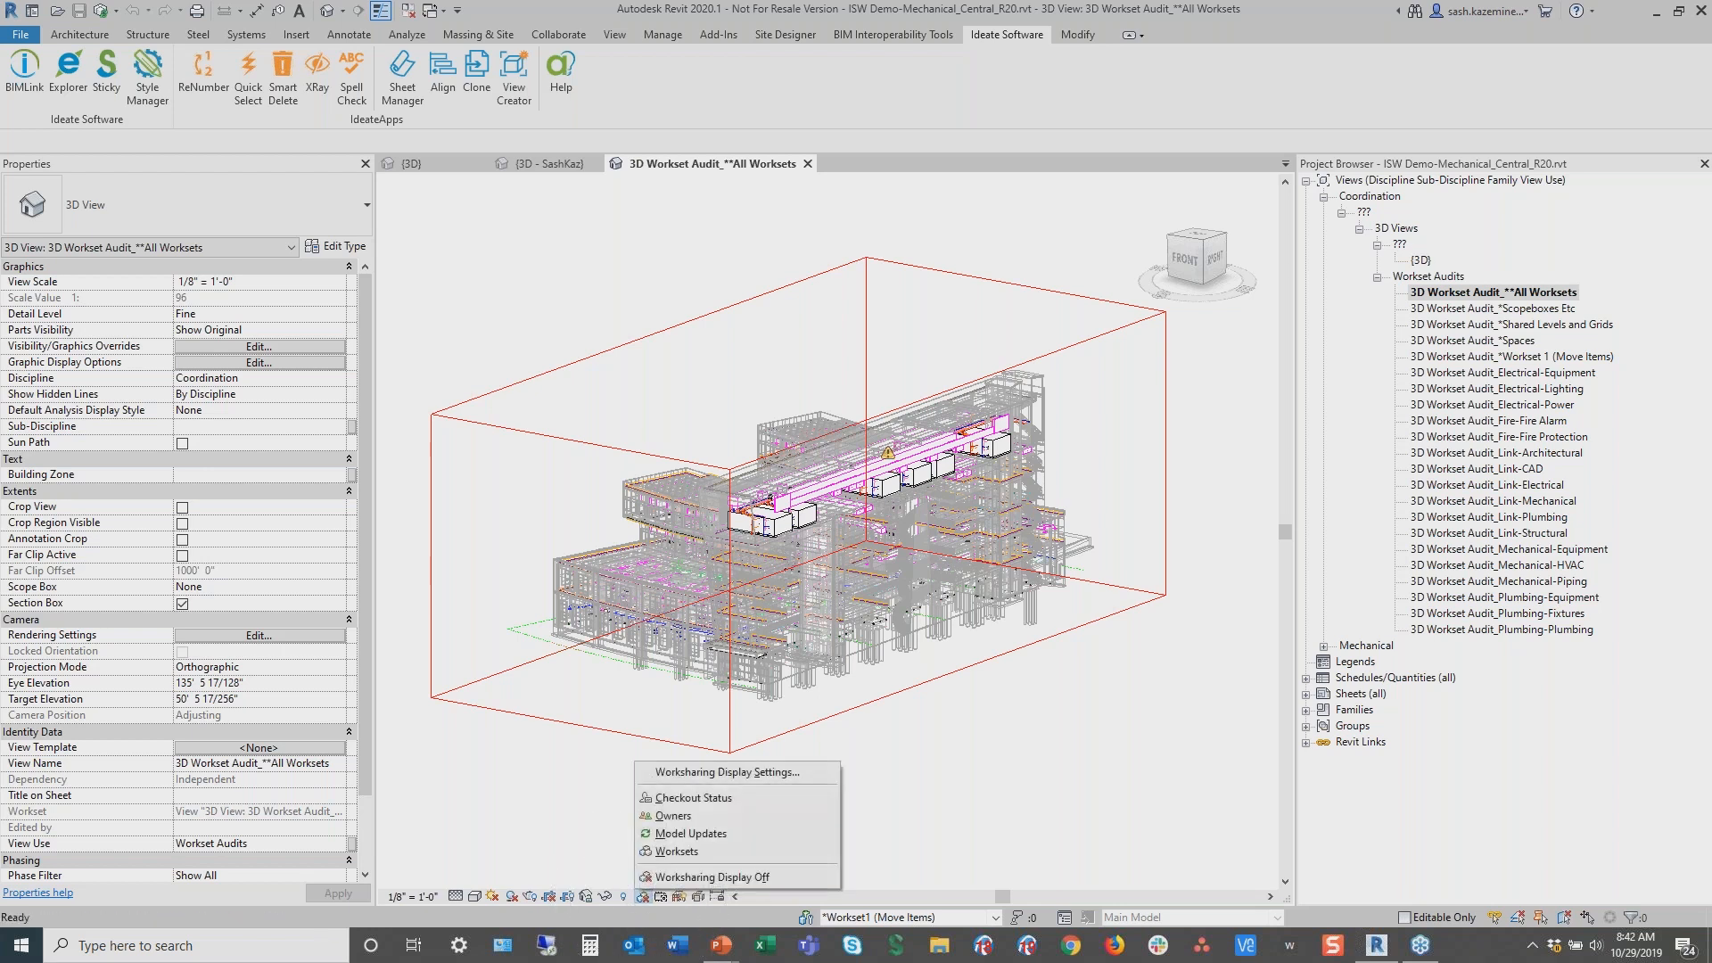
pyautogui.click(656, 853)
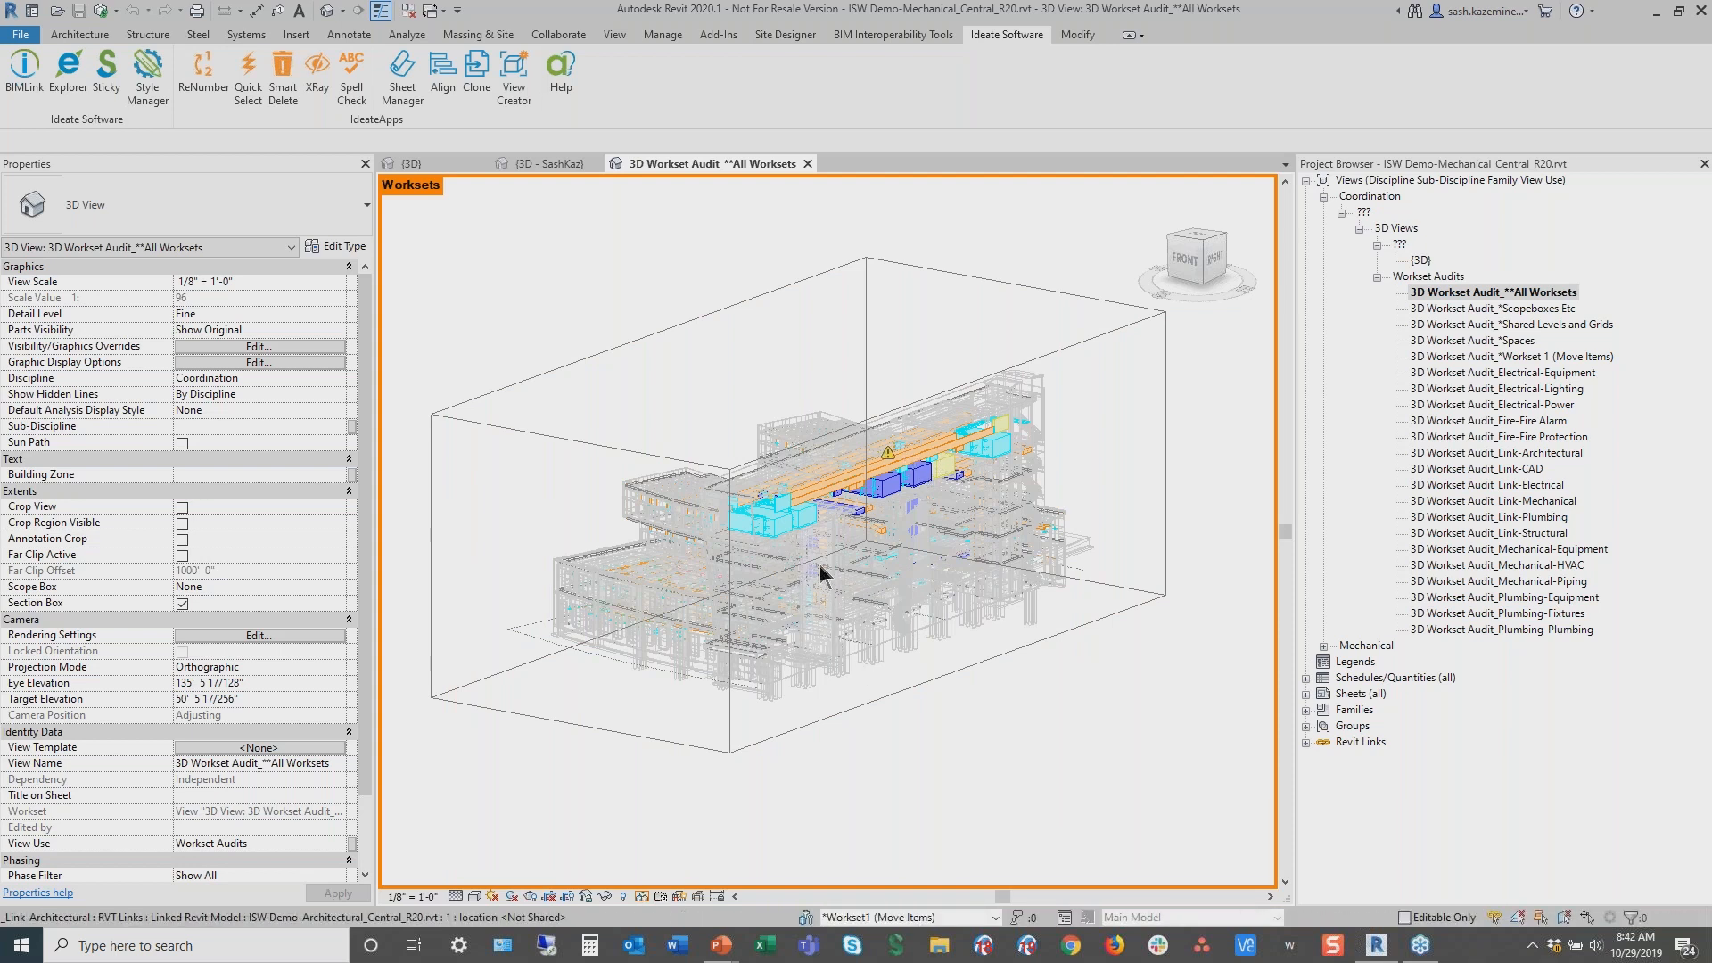
# Select an air handling unit and inspect its properties, including its Workset
pyautogui.scroll(5, 820, 565)
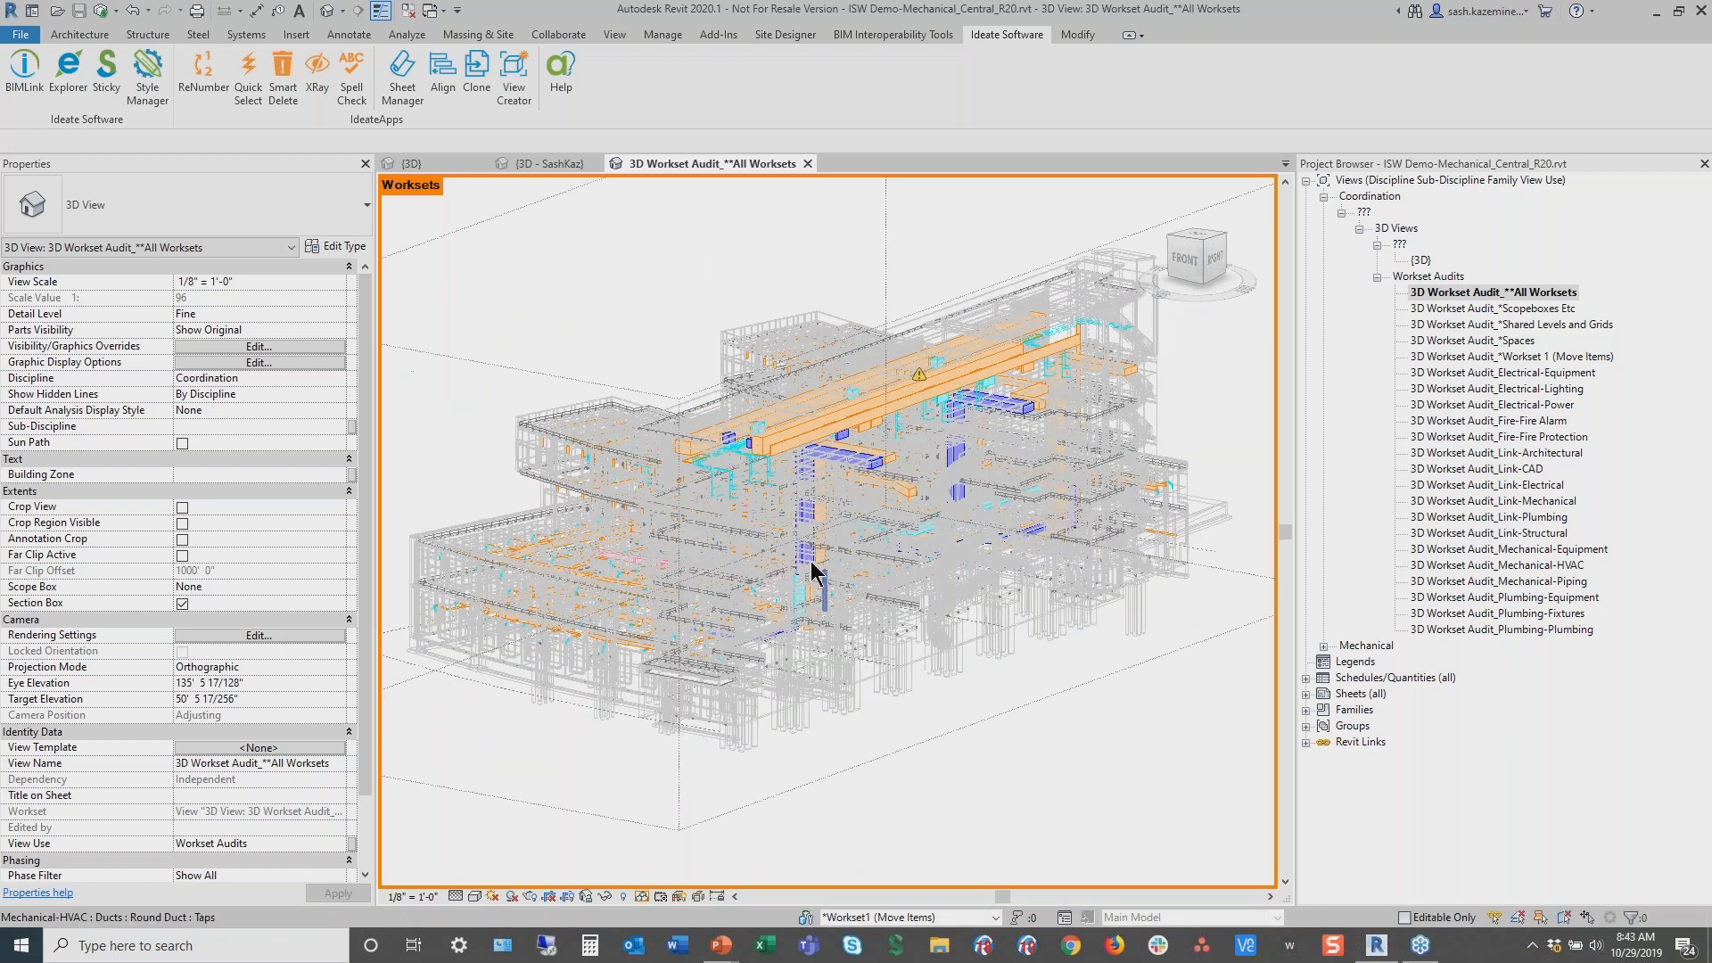
pyautogui.scroll(1, 811, 571)
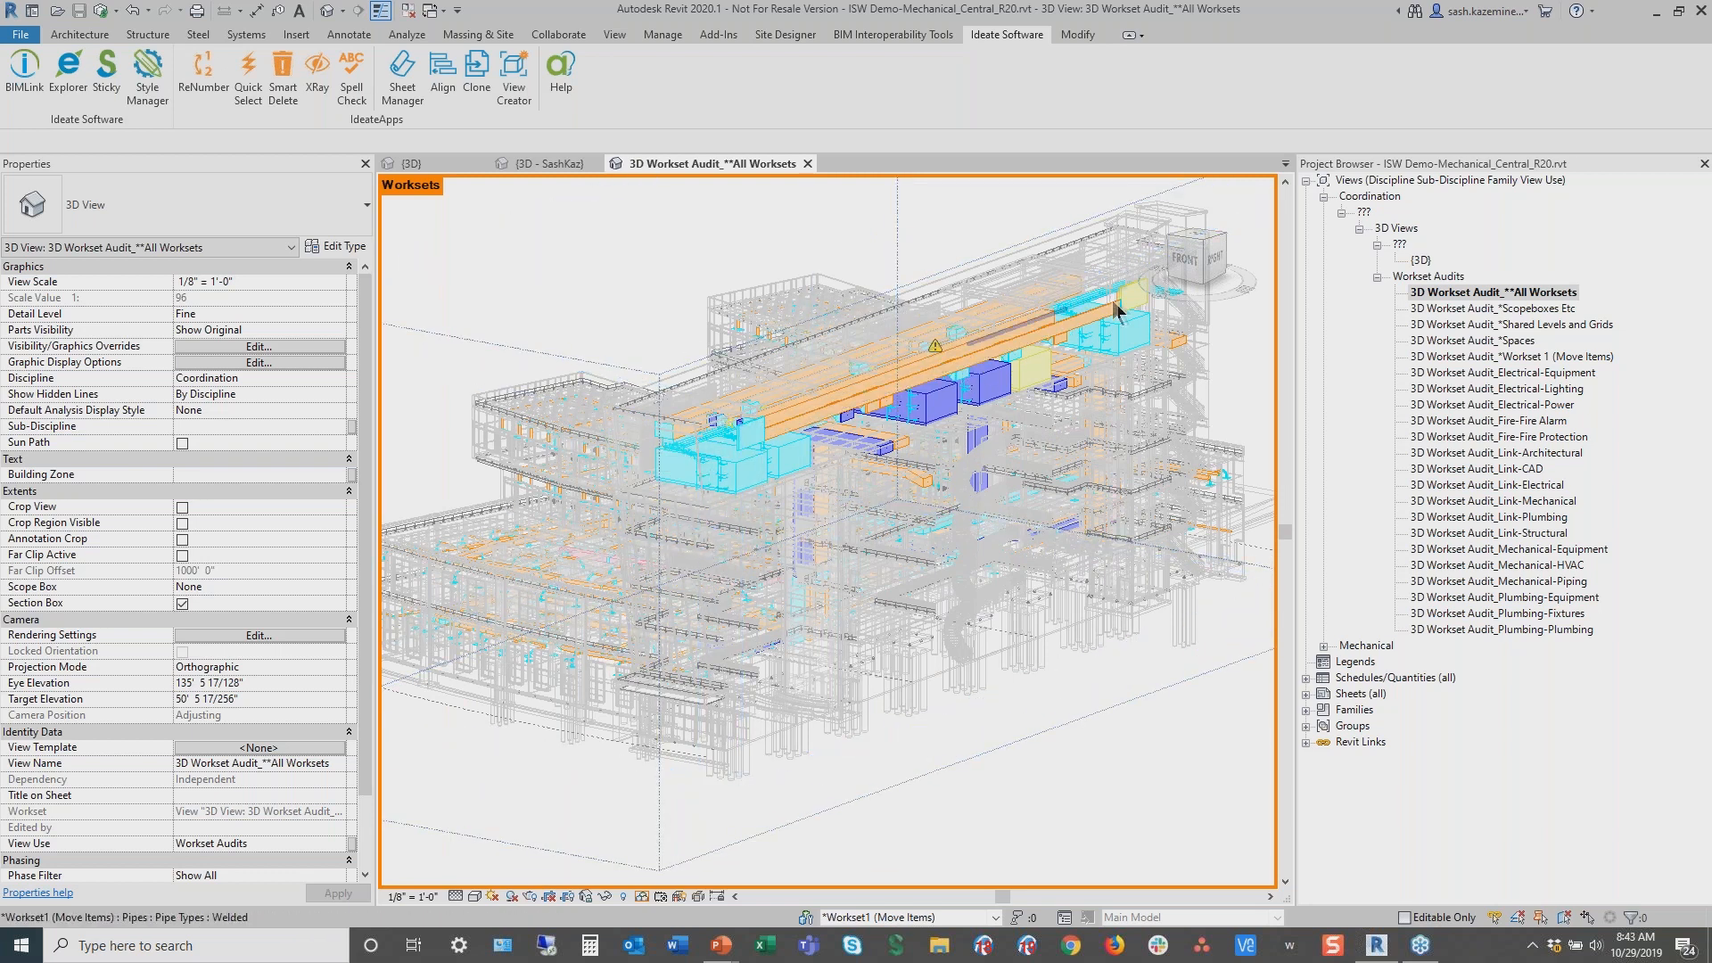
pyautogui.click(789, 469)
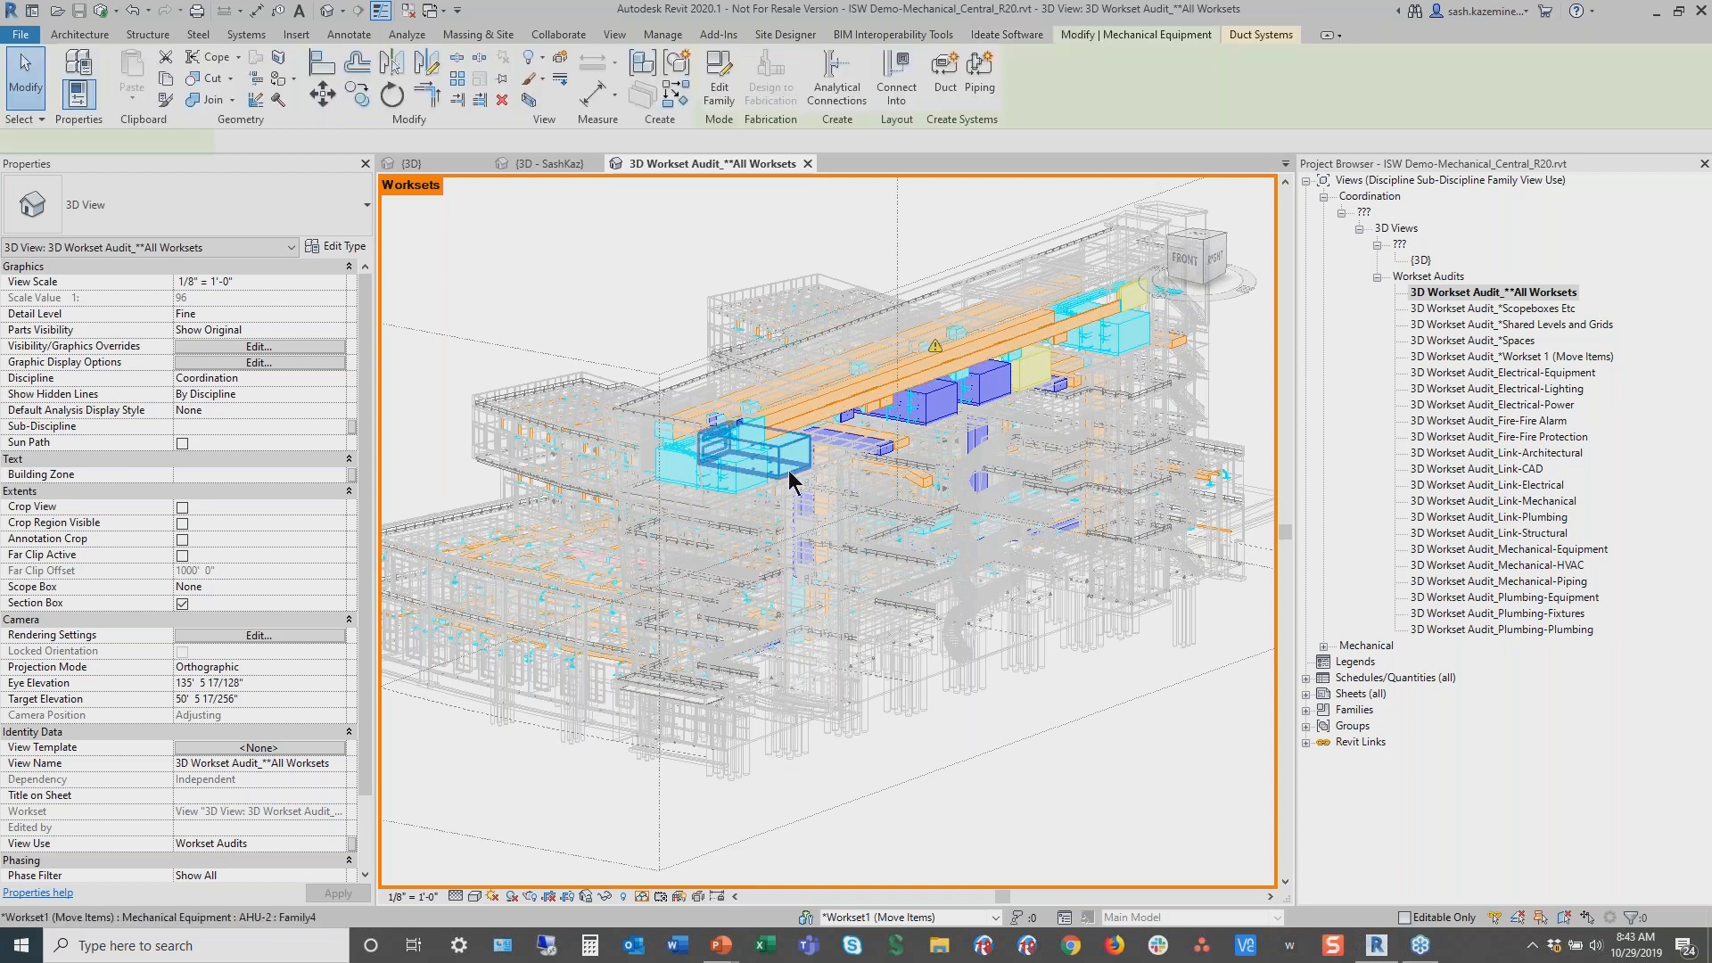
pyautogui.press('ctrl')
pyautogui.press('ctrl')
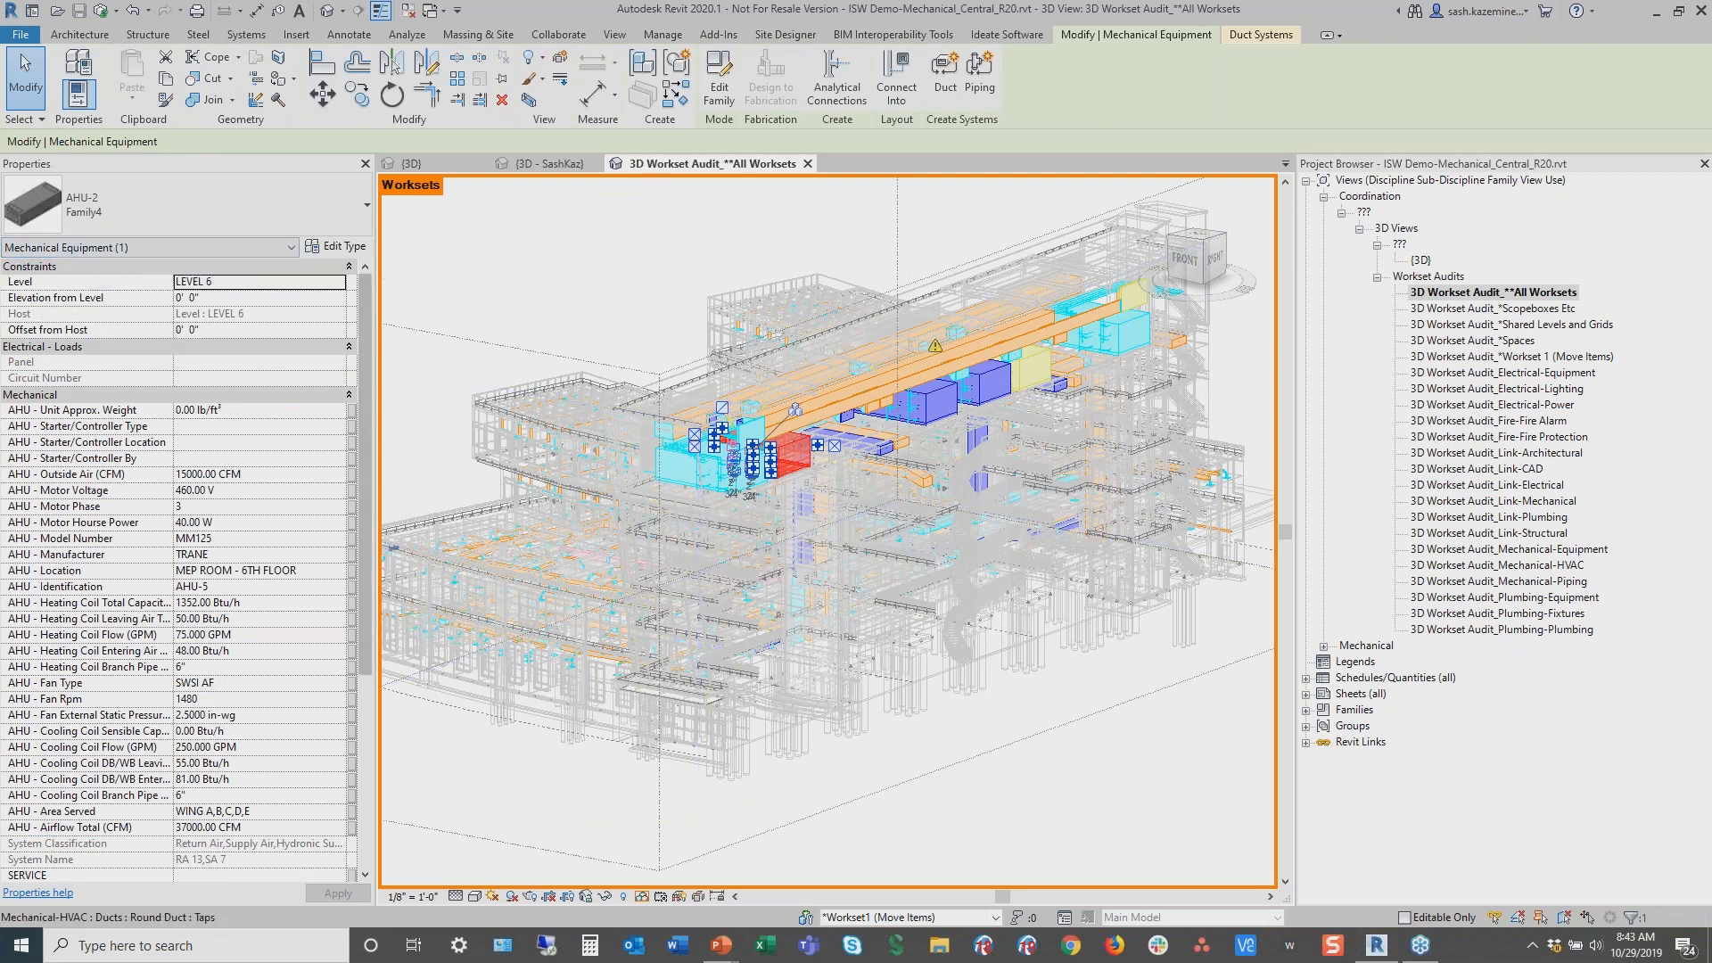
pyautogui.moveTo(367, 536); pyautogui.dragTo(307, 732)
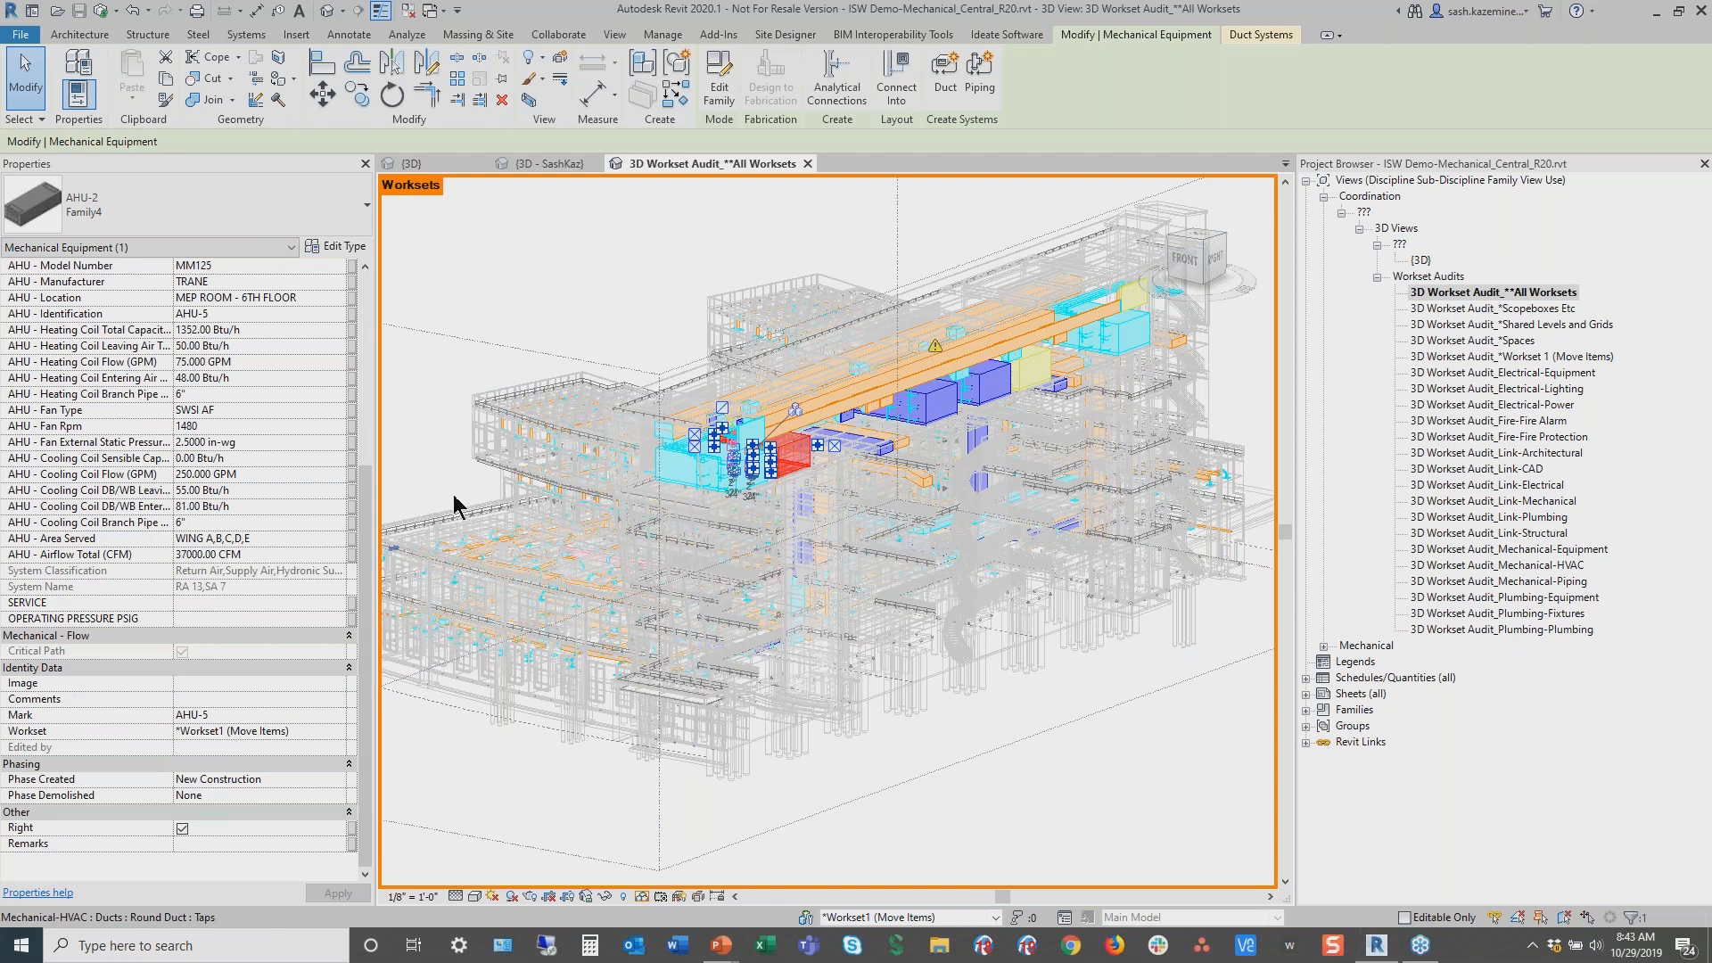
pyautogui.click(642, 313)
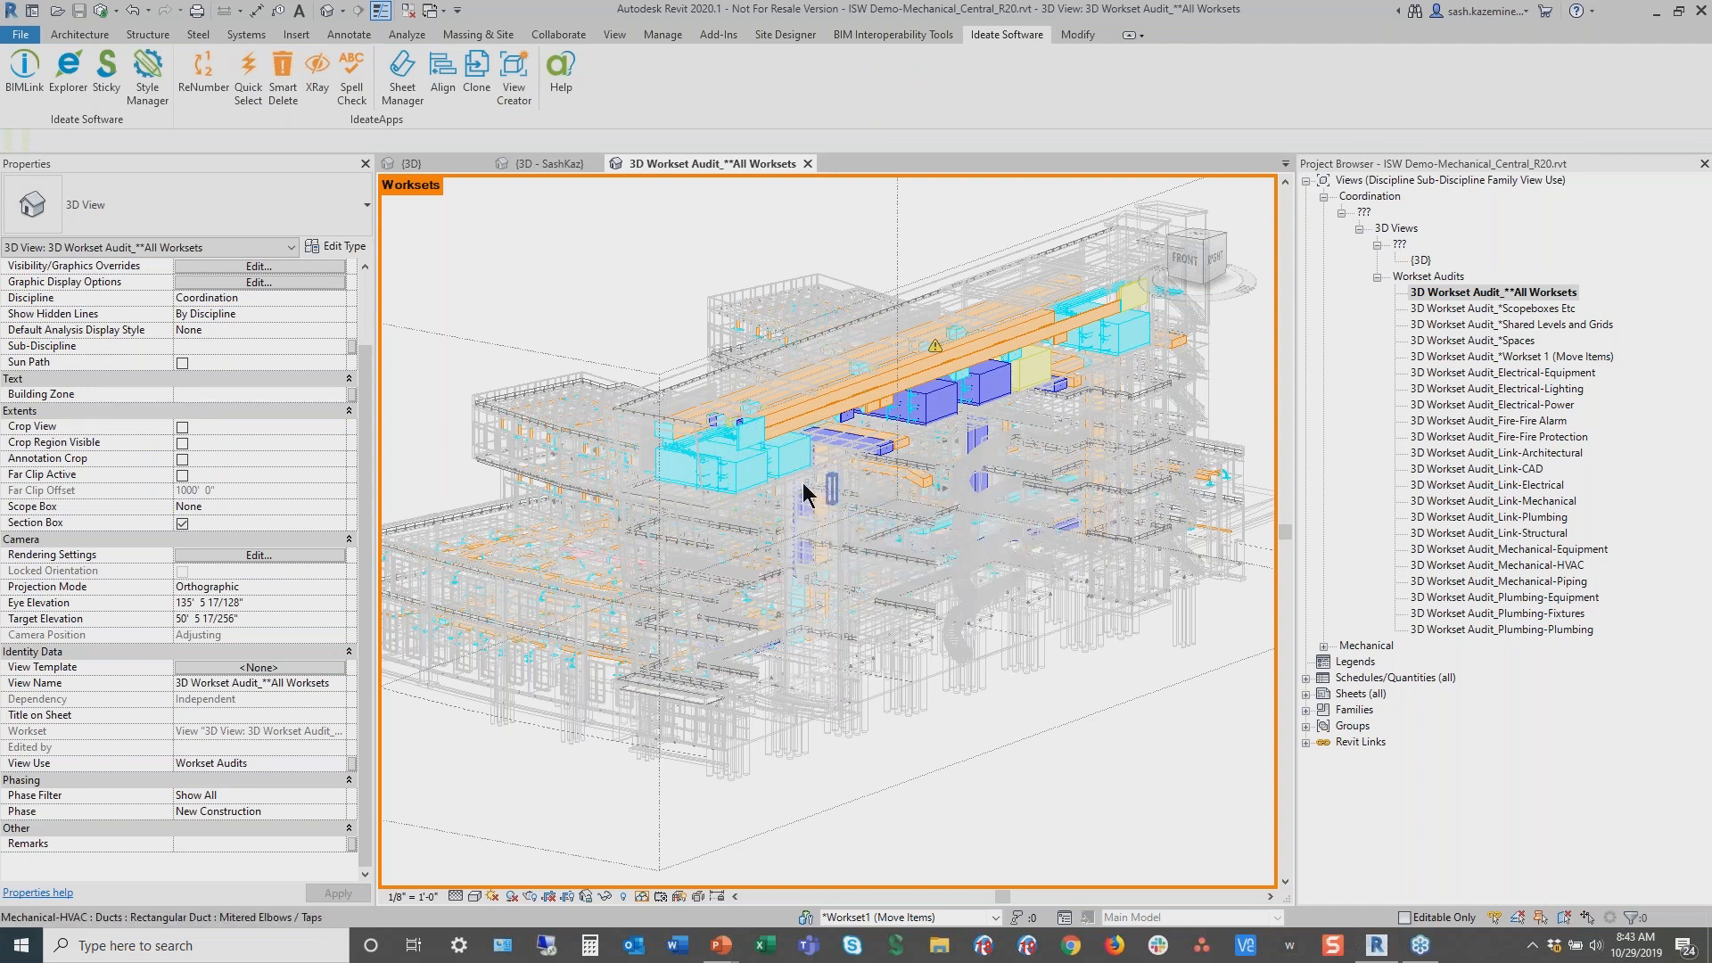
# Select another air handling unit and inspect its worksharing tooltip, then deselect it
pyautogui.moveTo(801, 480); pyautogui.dragTo(952, 426)
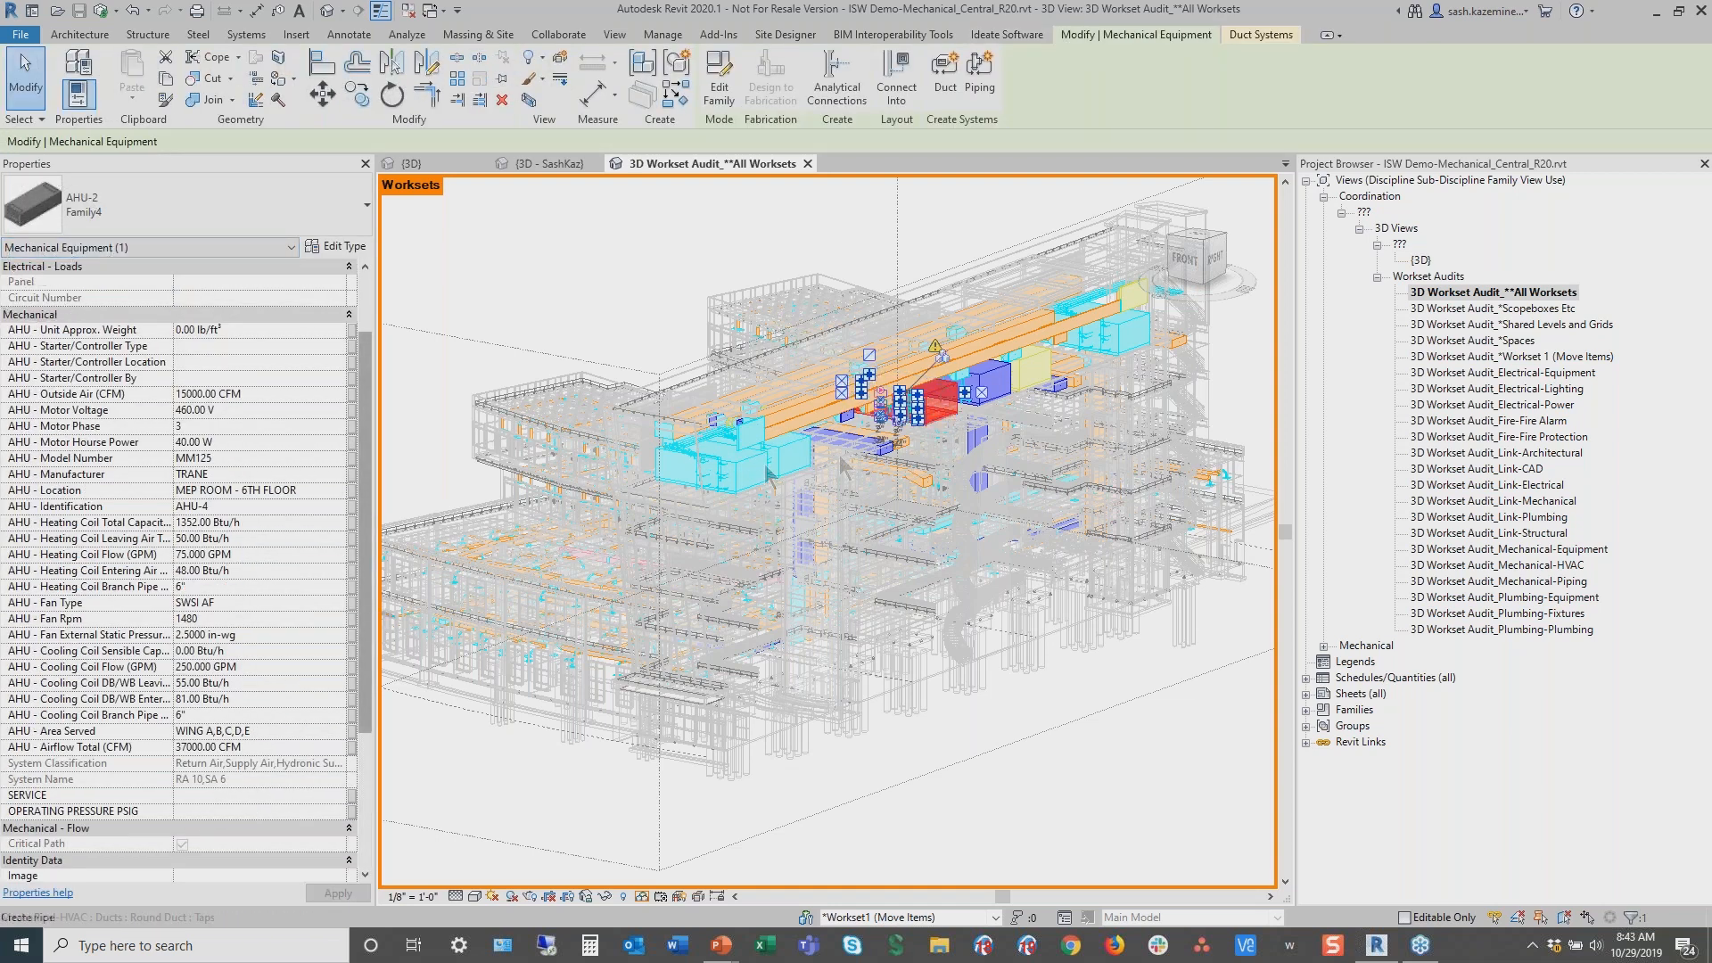
pyautogui.moveTo(932, 417)
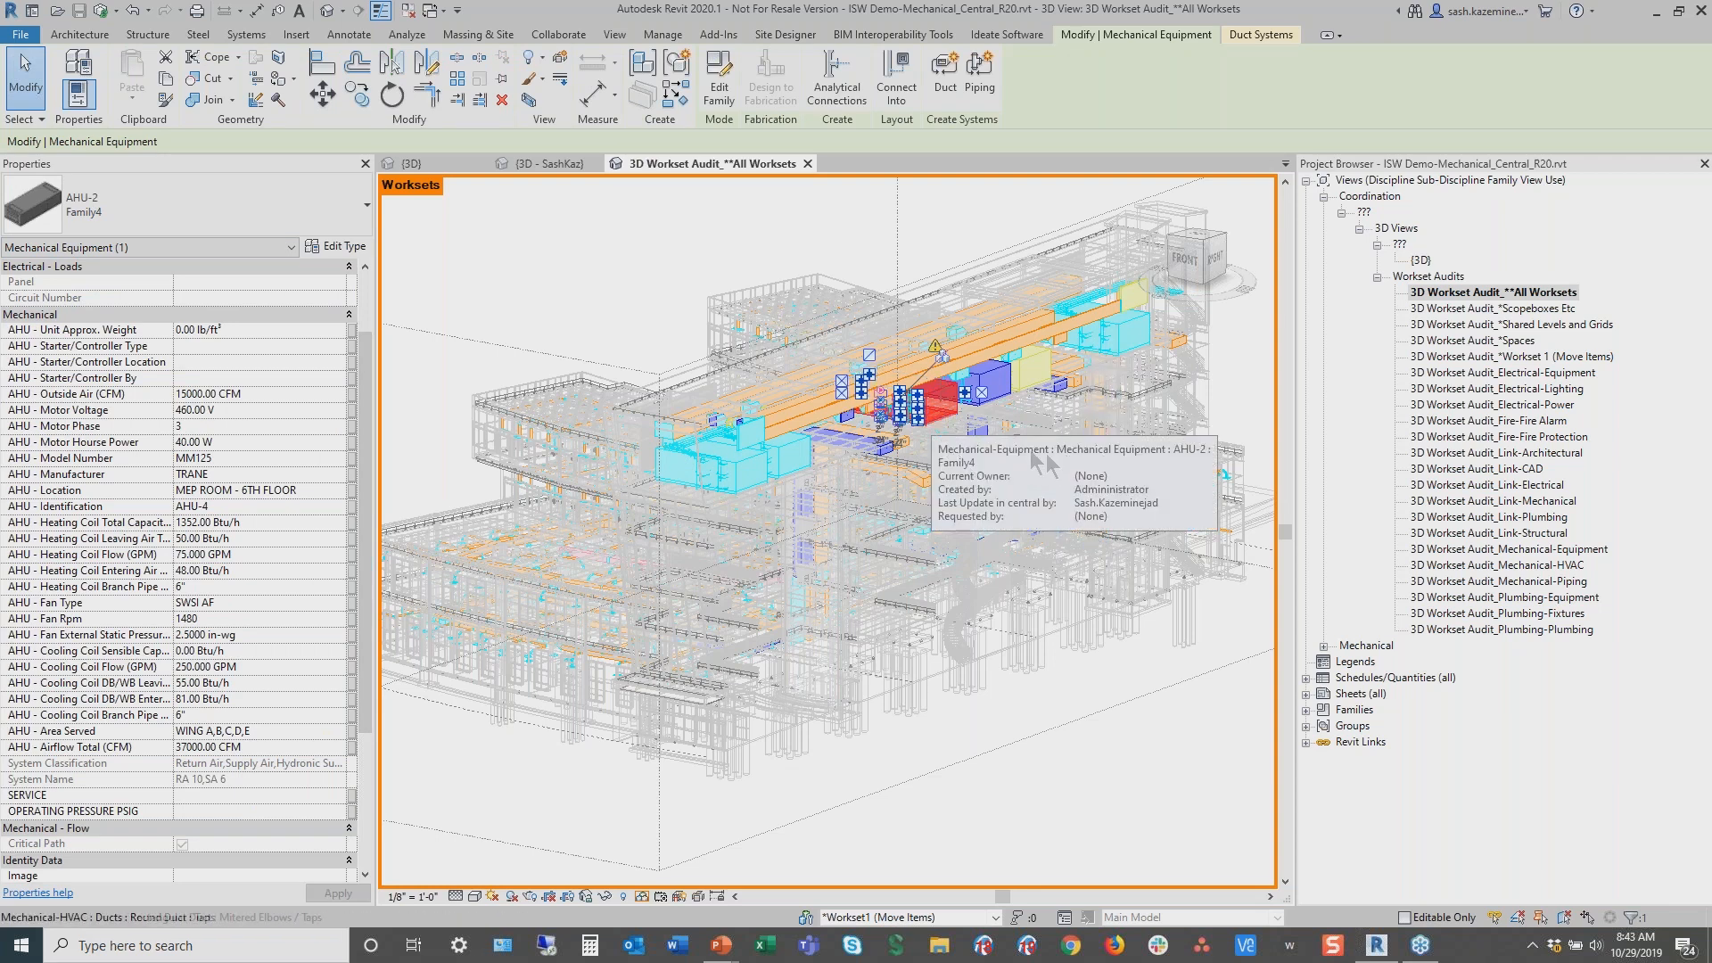
pyautogui.click(526, 287)
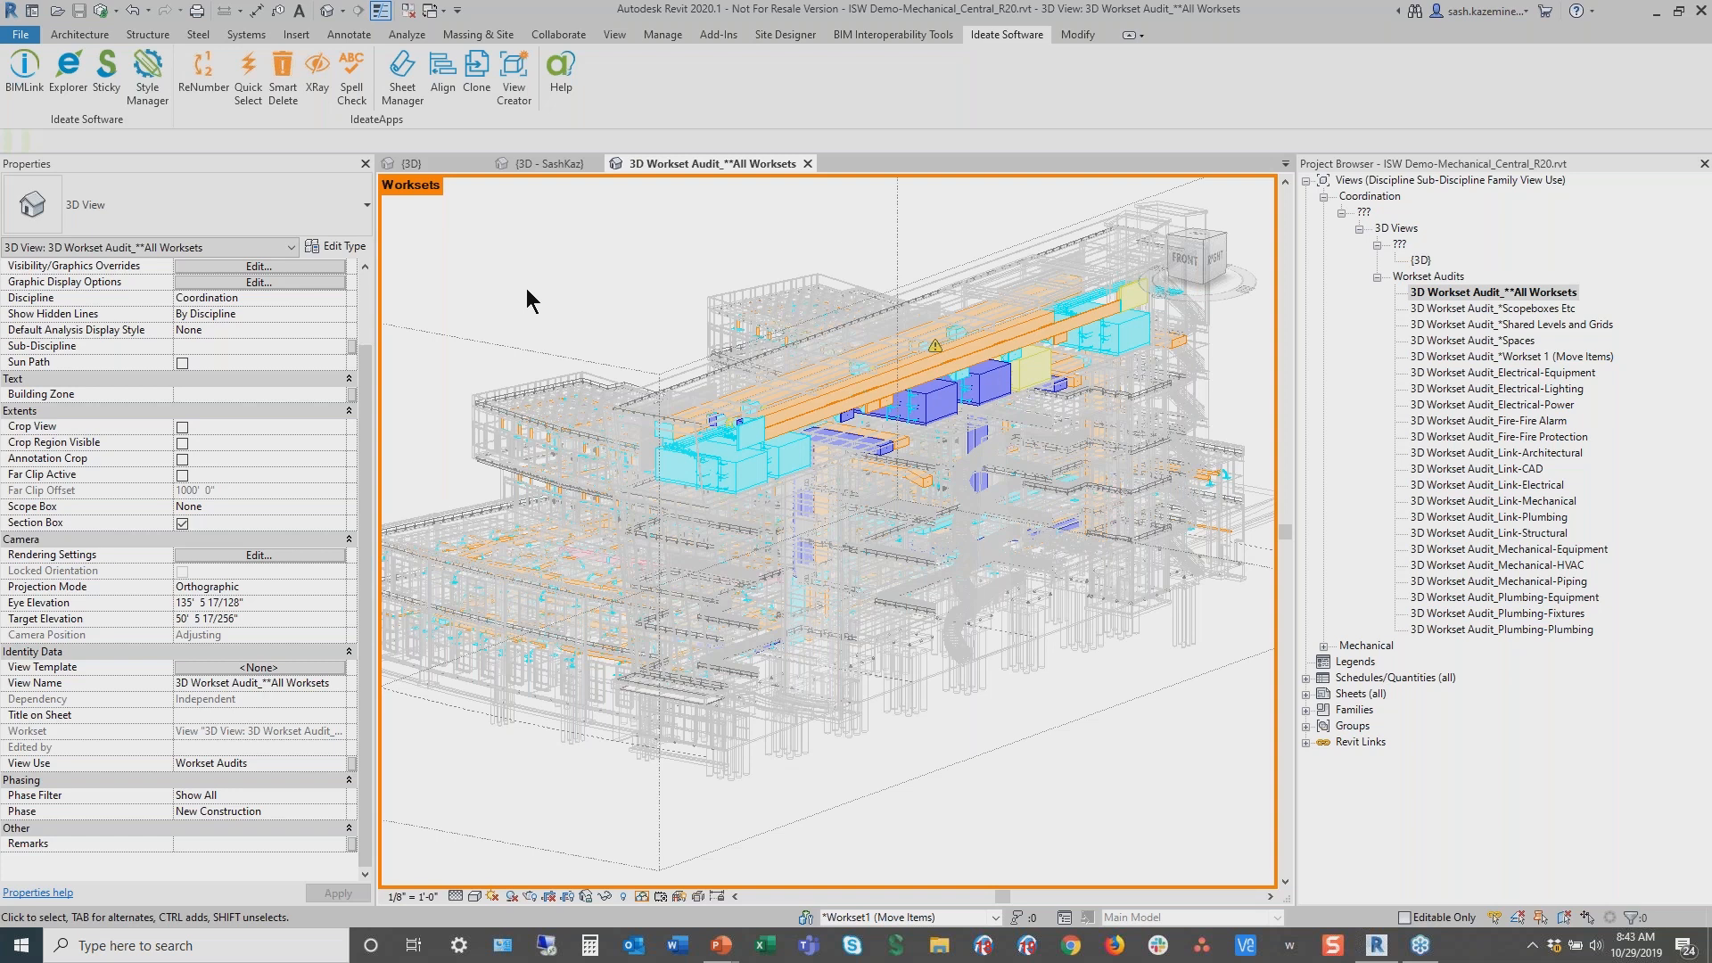
# Zoom into a region of ductwork to examine workset colouring, then zoom back to fit
pyautogui.press('z')
pyautogui.press('r')
pyautogui.moveTo(819, 463); pyautogui.dragTo(979, 567)
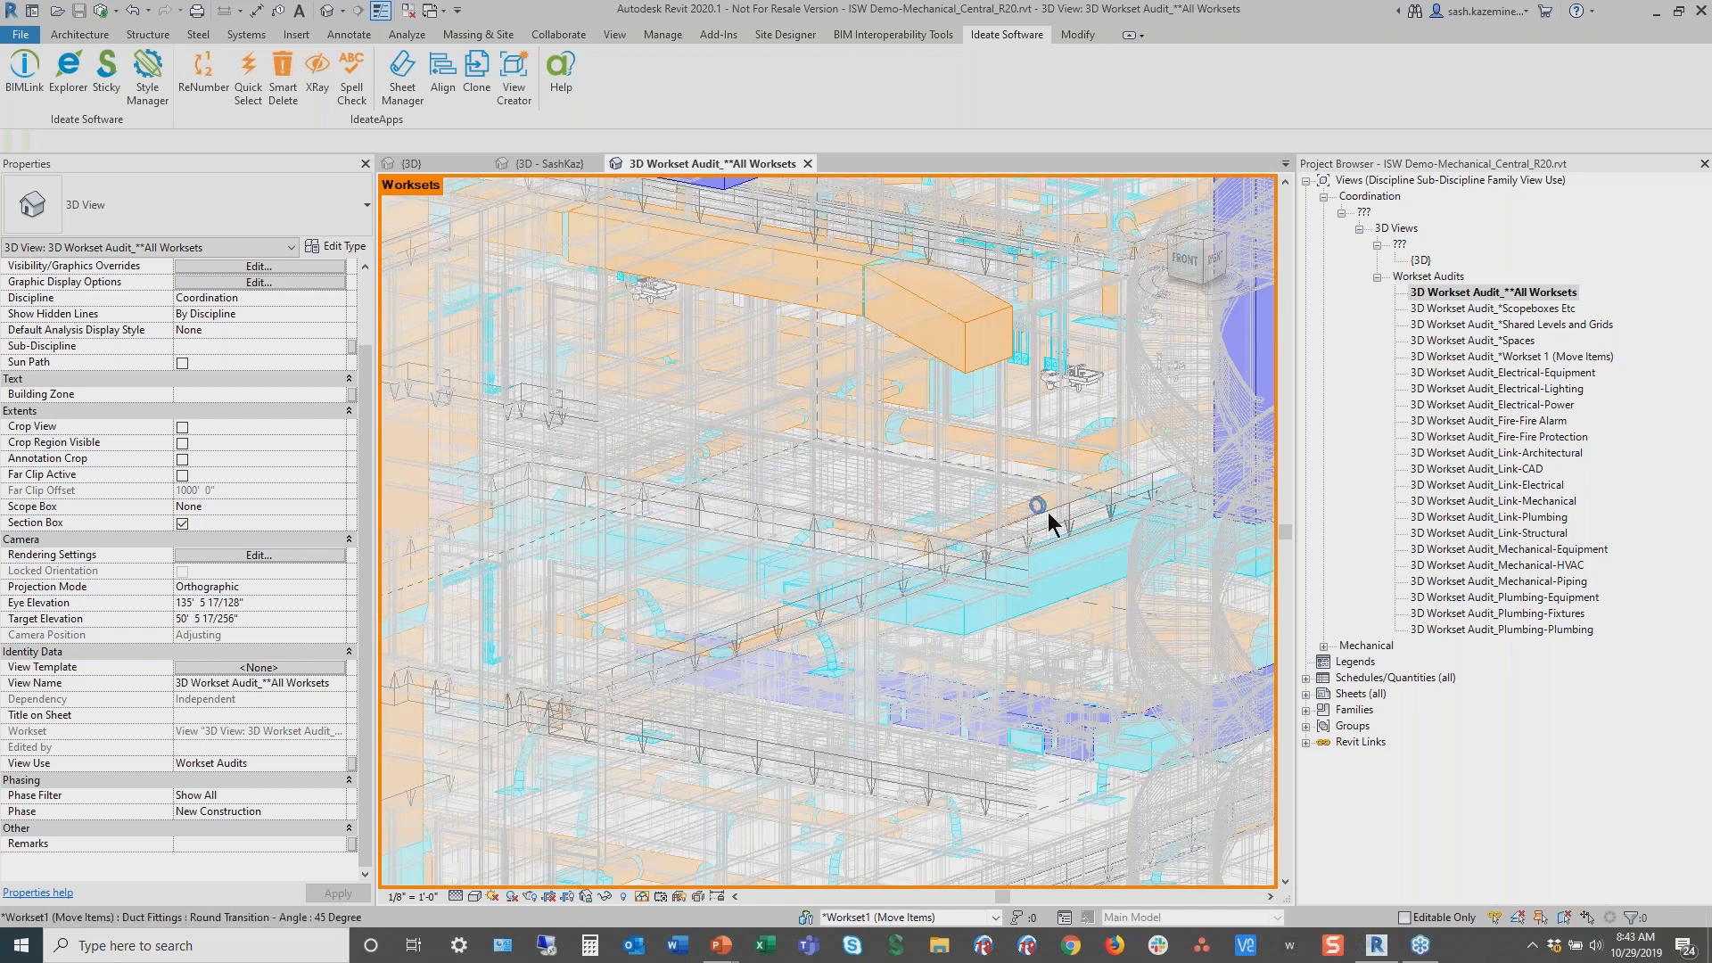
pyautogui.moveTo(1057, 535); pyautogui.dragTo(1122, 637)
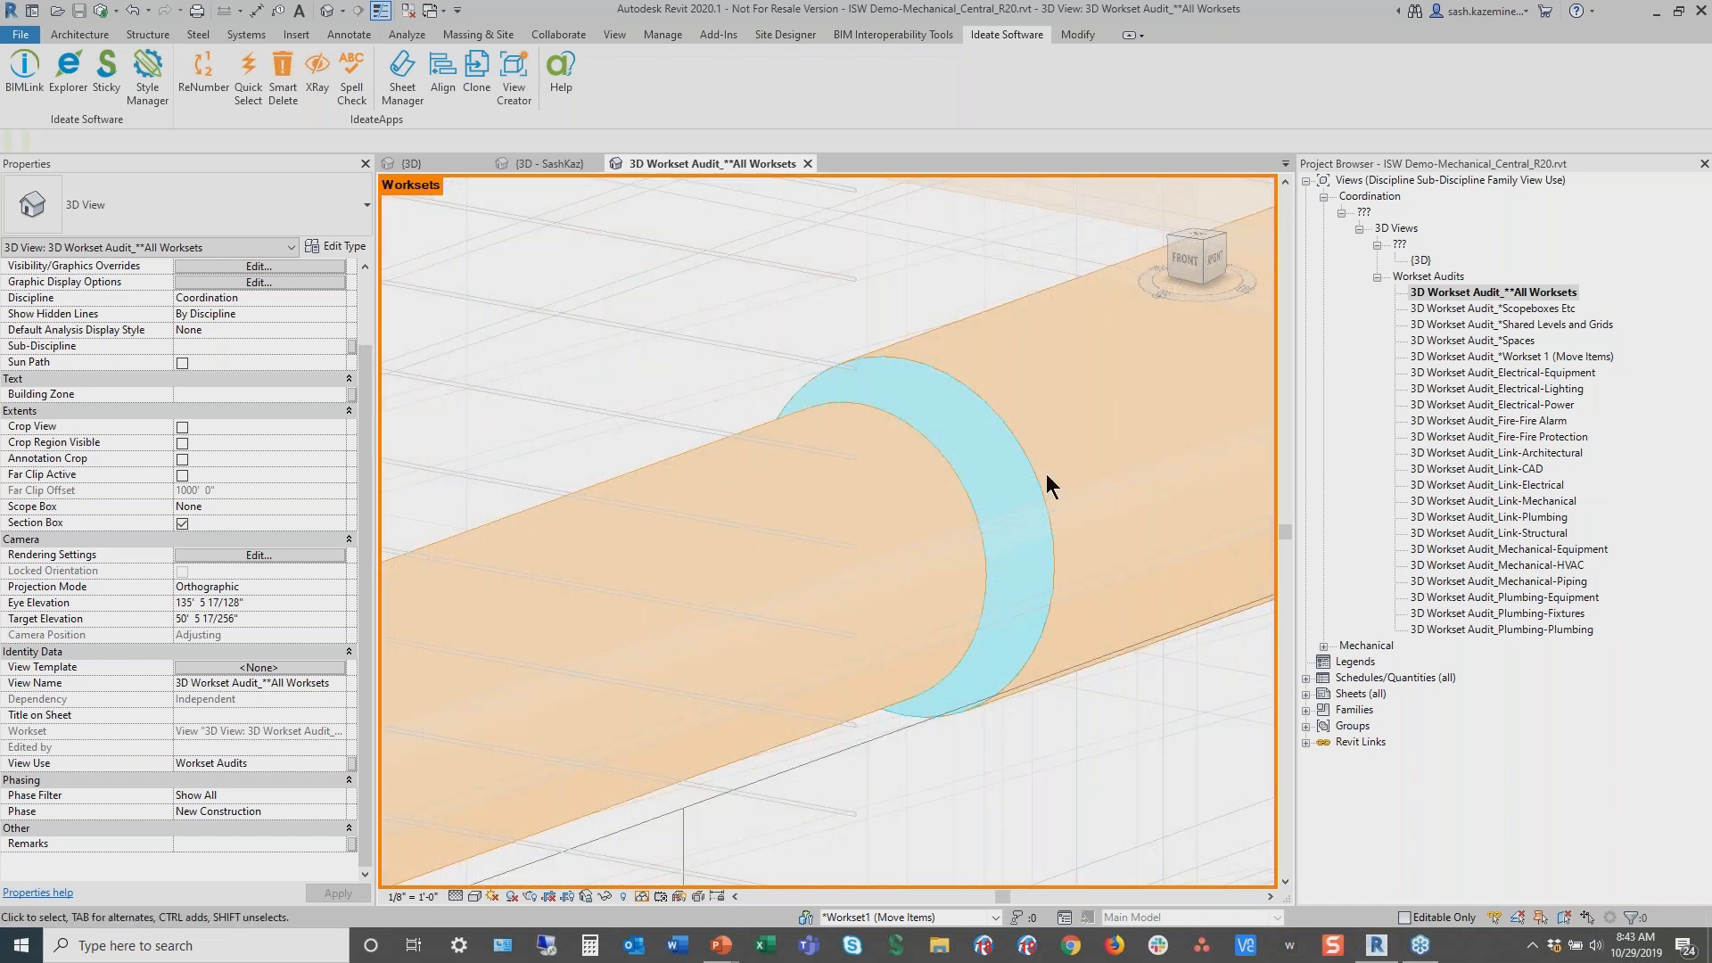
pyautogui.press('a')
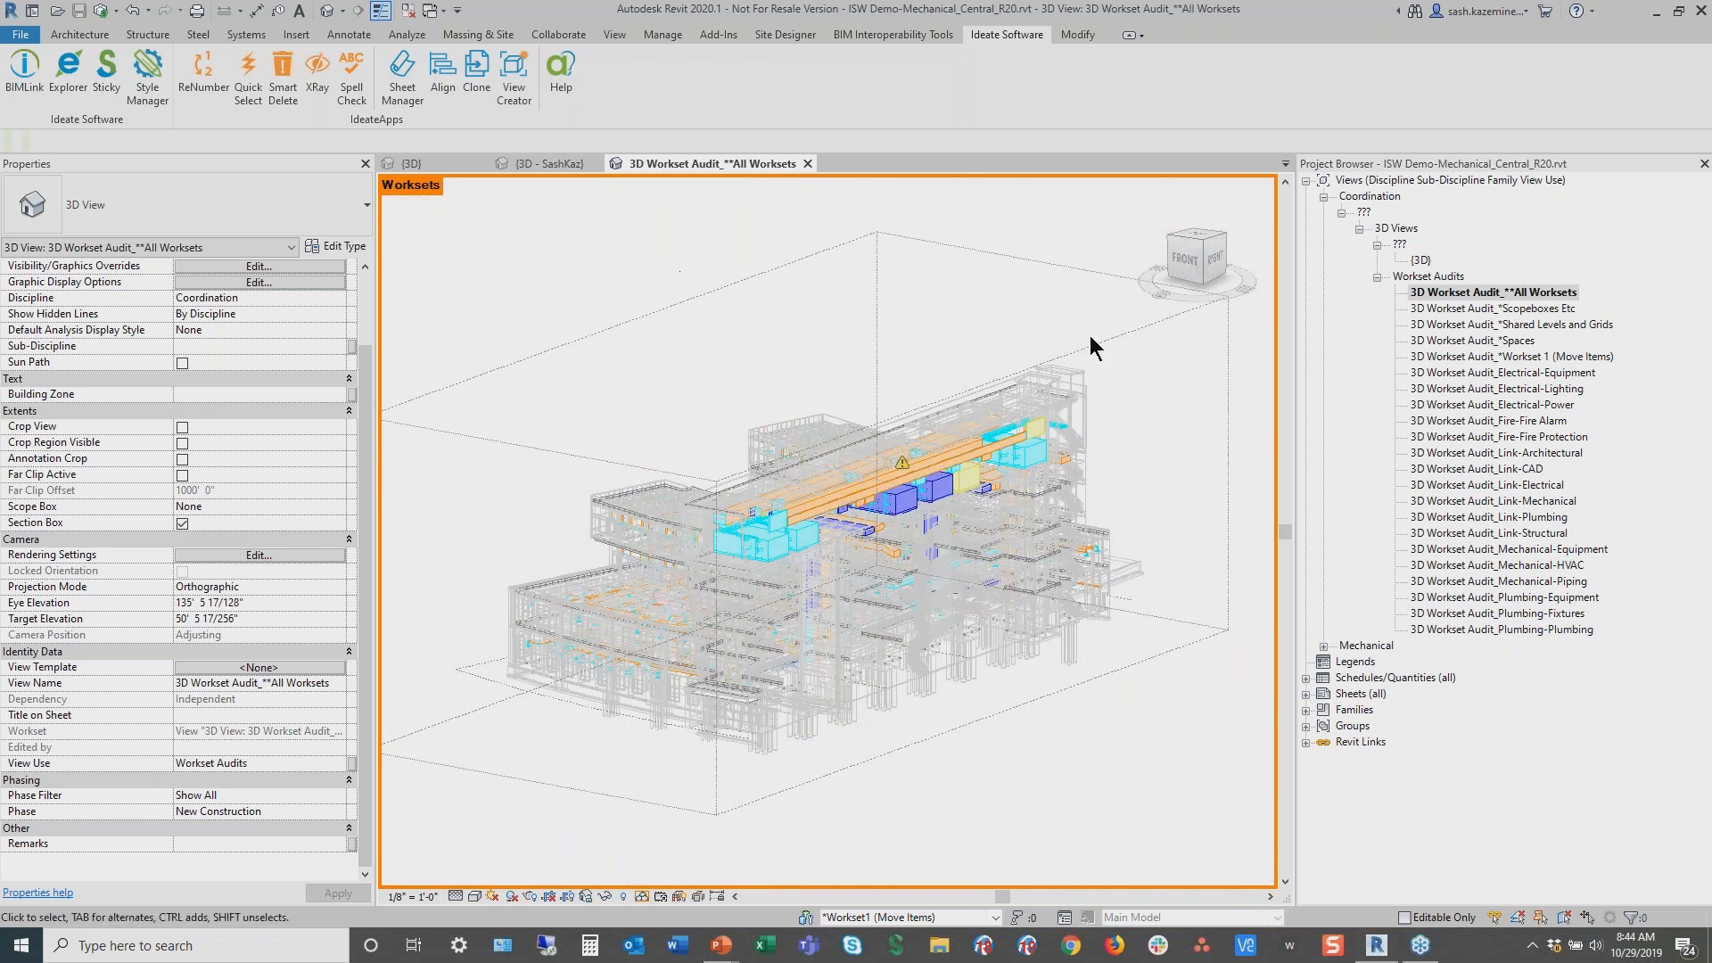
# Open the 3D Workset Audit_*Shared Levels and Grids view
pyautogui.click(1527, 326)
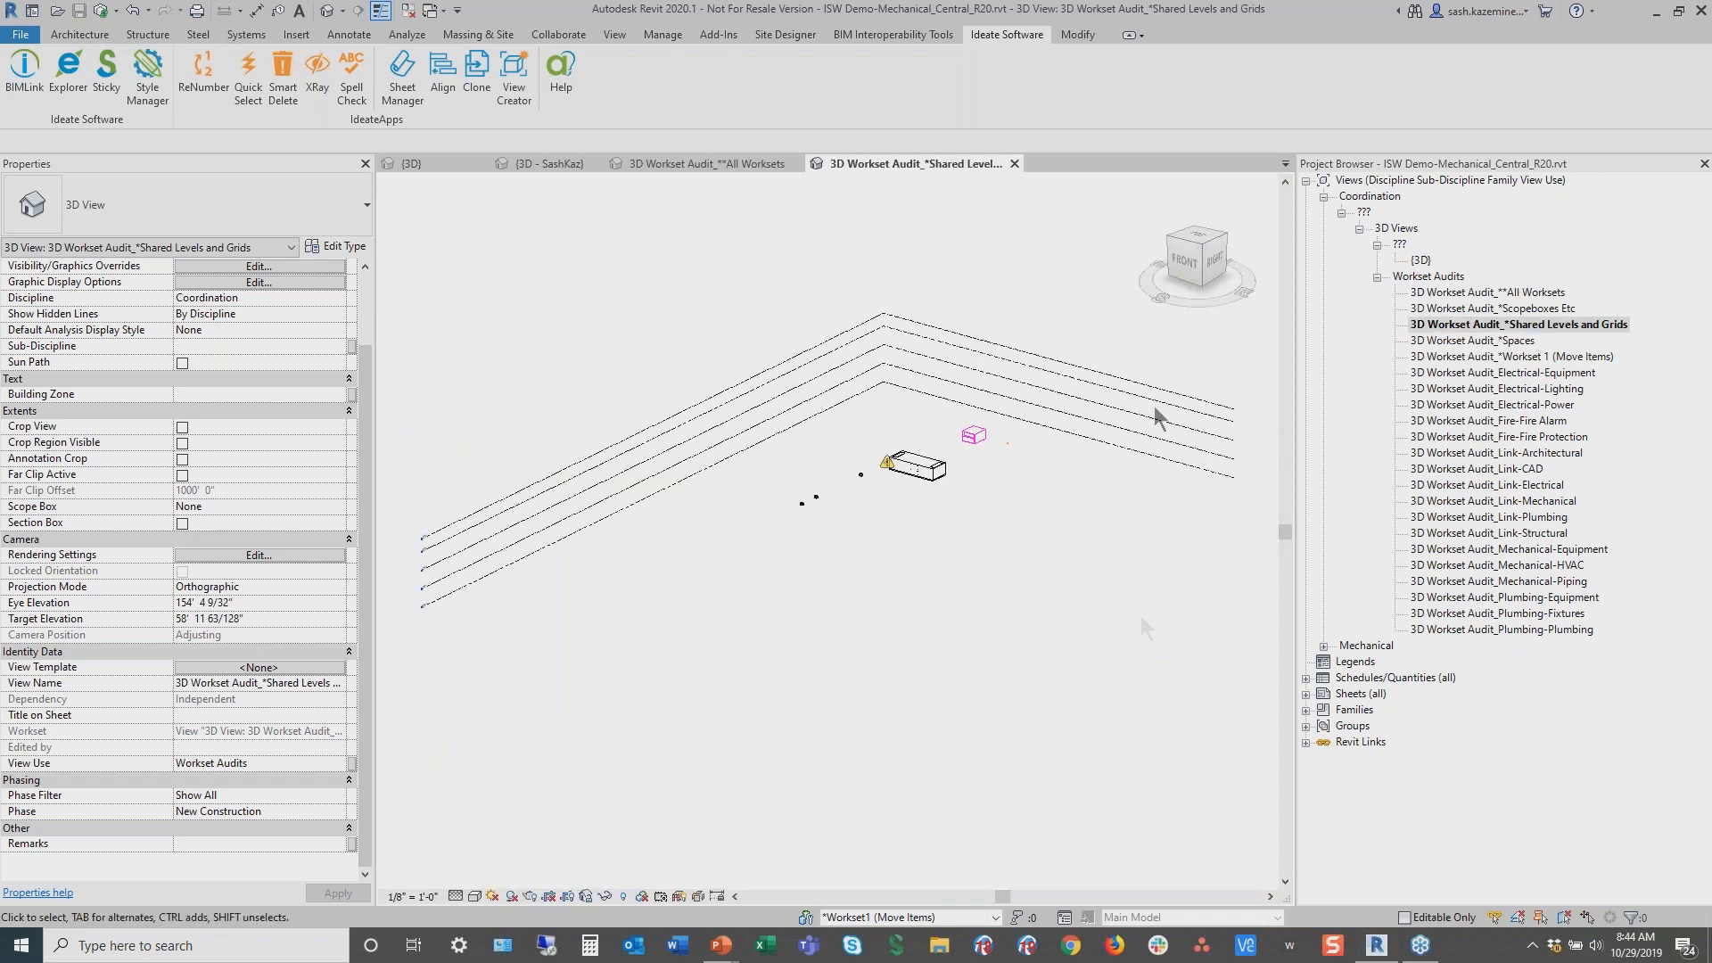
pyautogui.keyDown('shift'); pyautogui.moveTo(1094, 528); pyautogui.dragTo(980, 571, button='middle'); pyautogui.keyUp('shift')
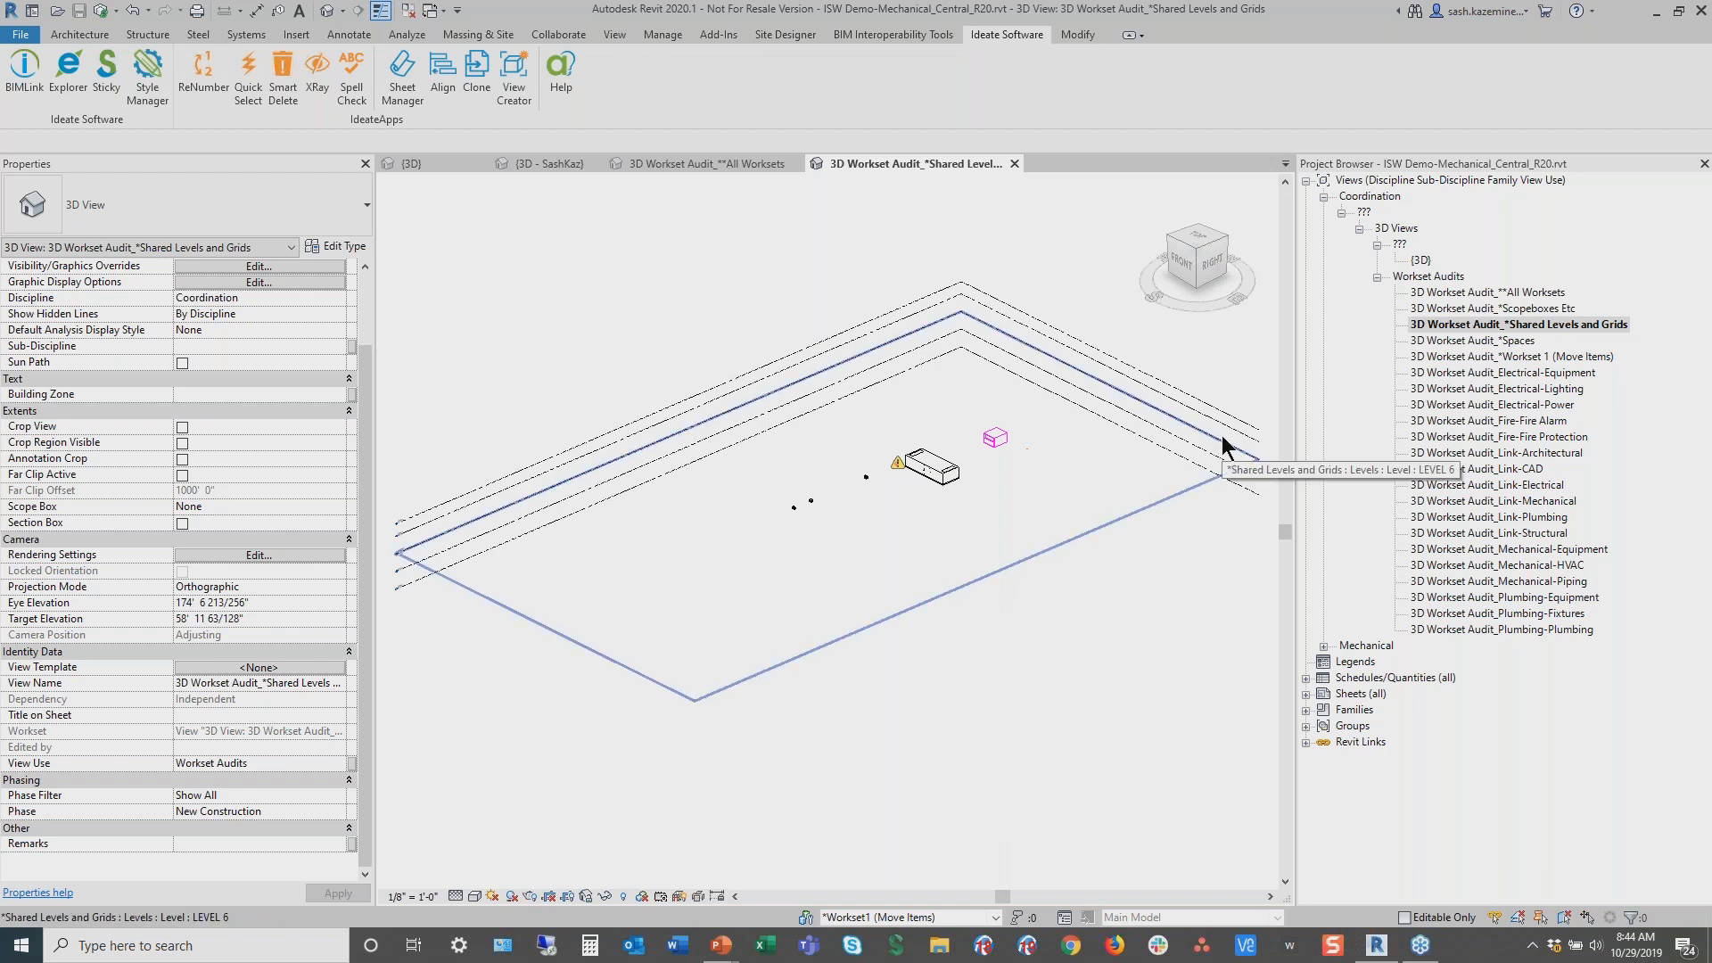
pyautogui.hotkey('ctrl', '2')
pyautogui.keyDown('ctrl'); pyautogui.moveTo(1383, 325); pyautogui.dragTo(1665, 643); pyautogui.keyUp('ctrl')
pyautogui.press('Escape')
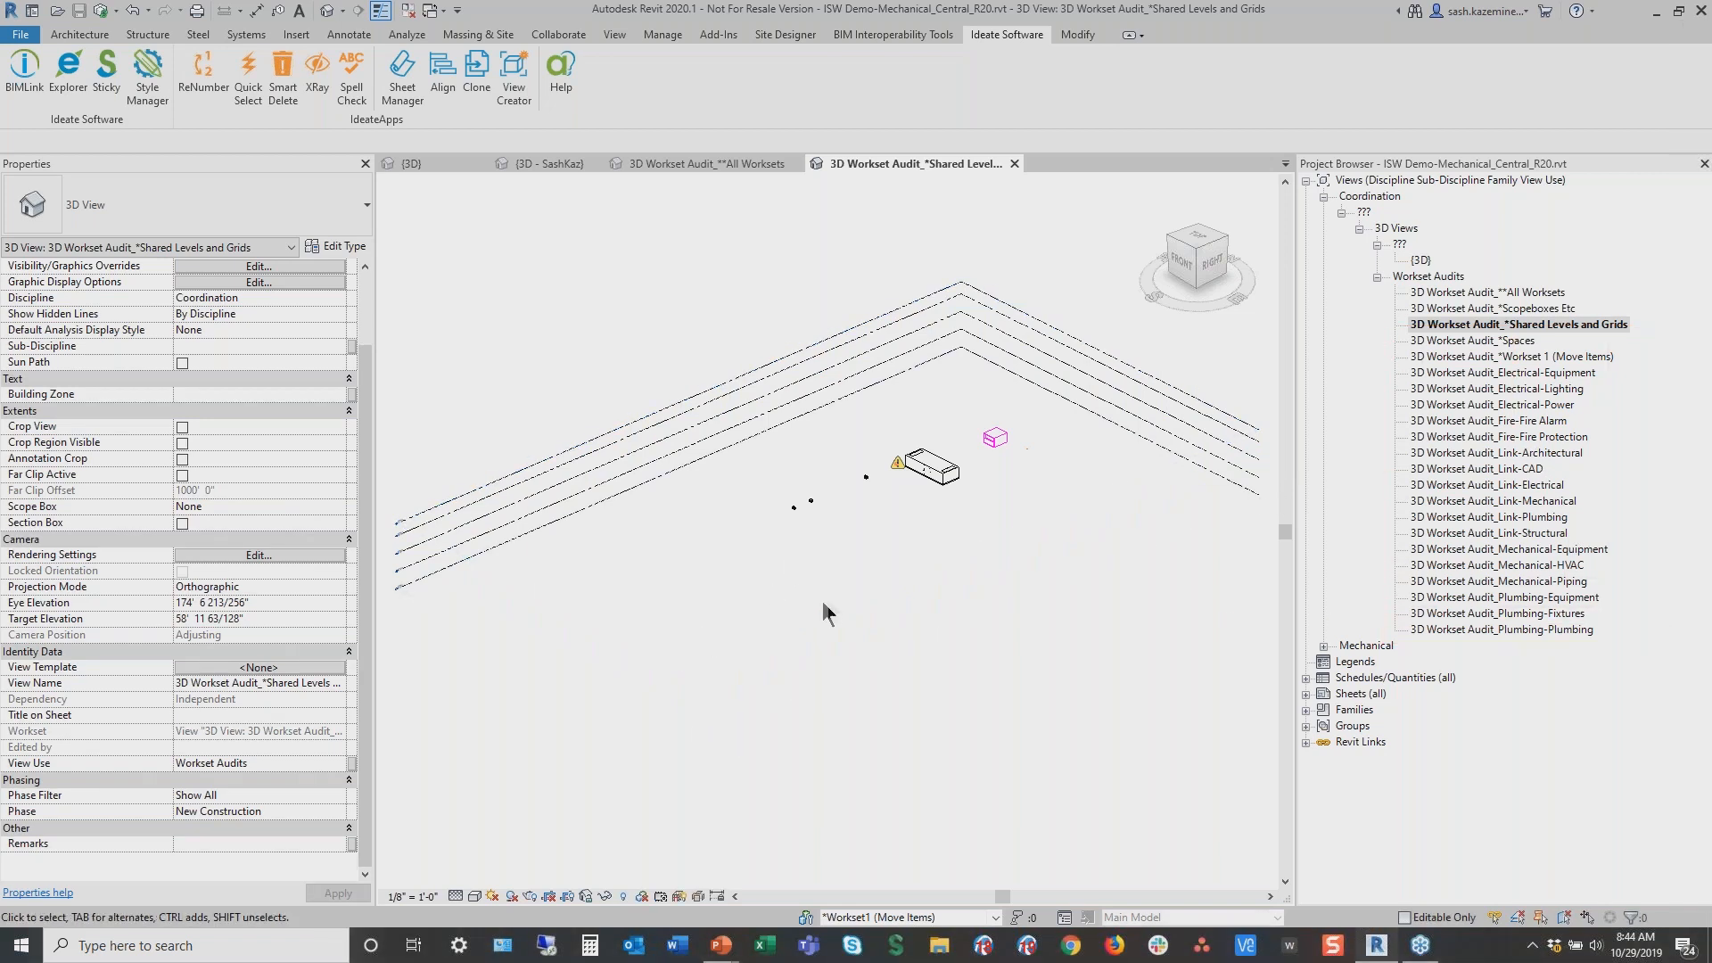
# Orbit and inspect the levels and equipment shown in the Shared Levels and Grids view
pyautogui.keyDown('shift'); pyautogui.moveTo(829, 601); pyautogui.dragTo(775, 490, button='middle'); pyautogui.keyUp('shift')
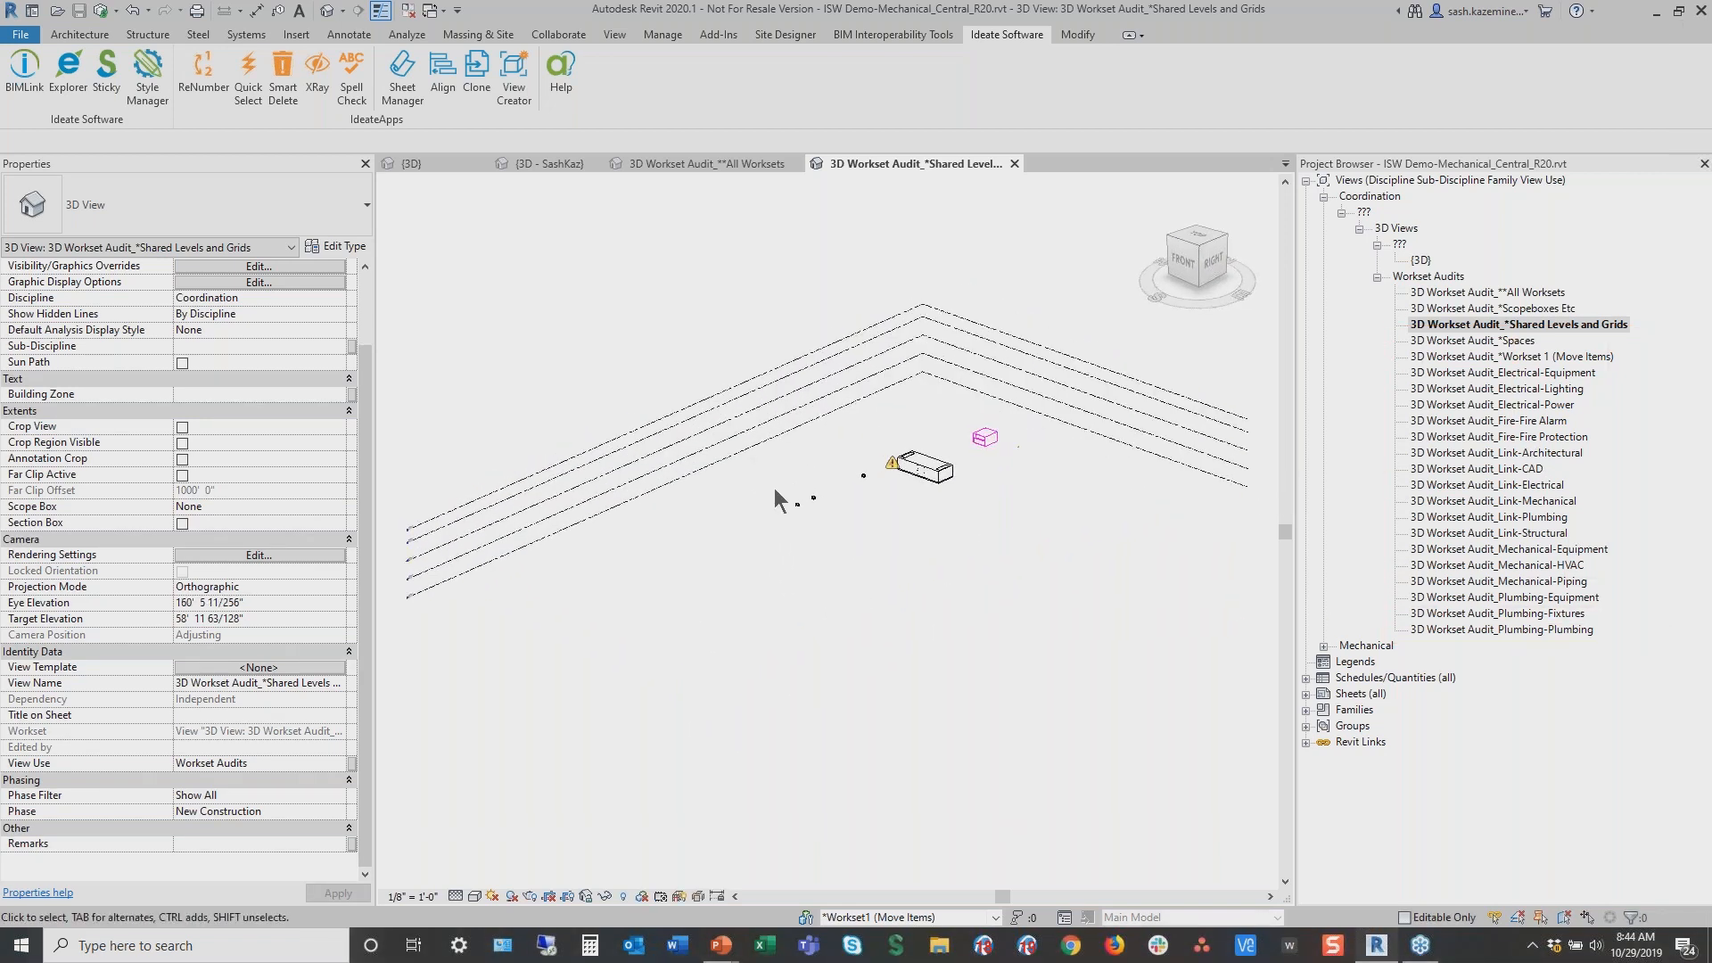
pyautogui.moveTo(694, 308); pyautogui.dragTo(680, 262)
pyautogui.click(928, 471)
pyautogui.moveTo(362, 608); pyautogui.dragTo(264, 781)
pyautogui.click(680, 326)
pyautogui.click(1019, 448)
# Launch Ideate Explorer and move its window beside the view
pyautogui.click(82, 97)
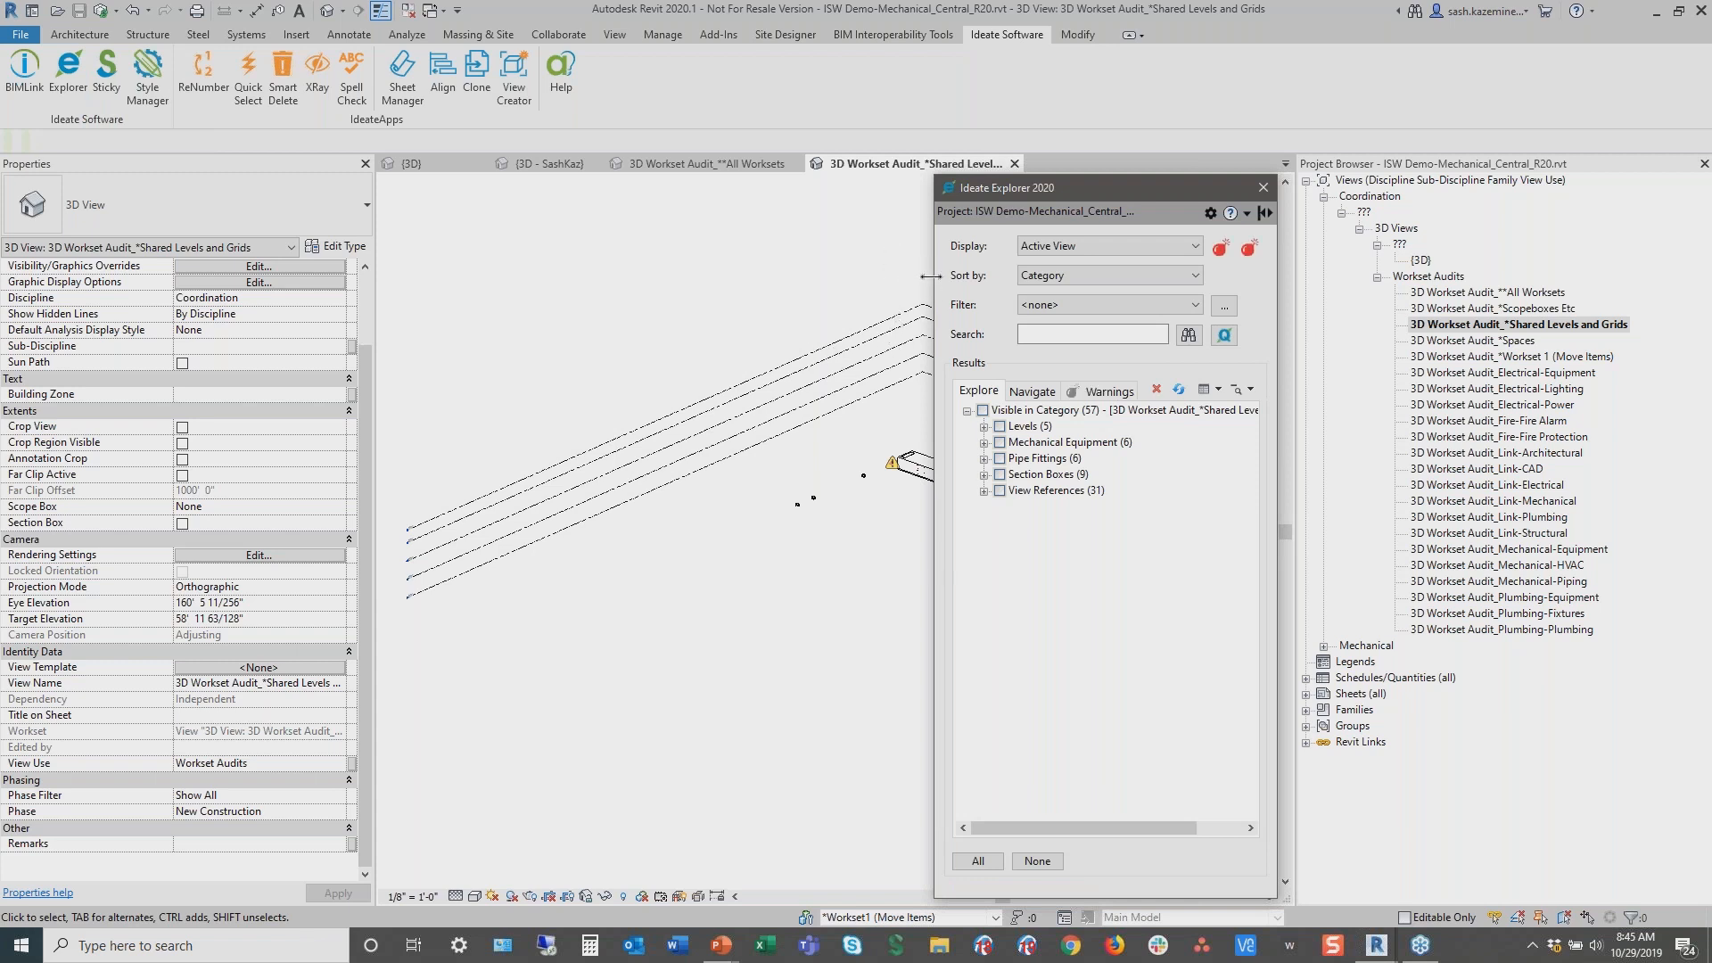
pyautogui.moveTo(934, 281); pyautogui.dragTo(900, 282)
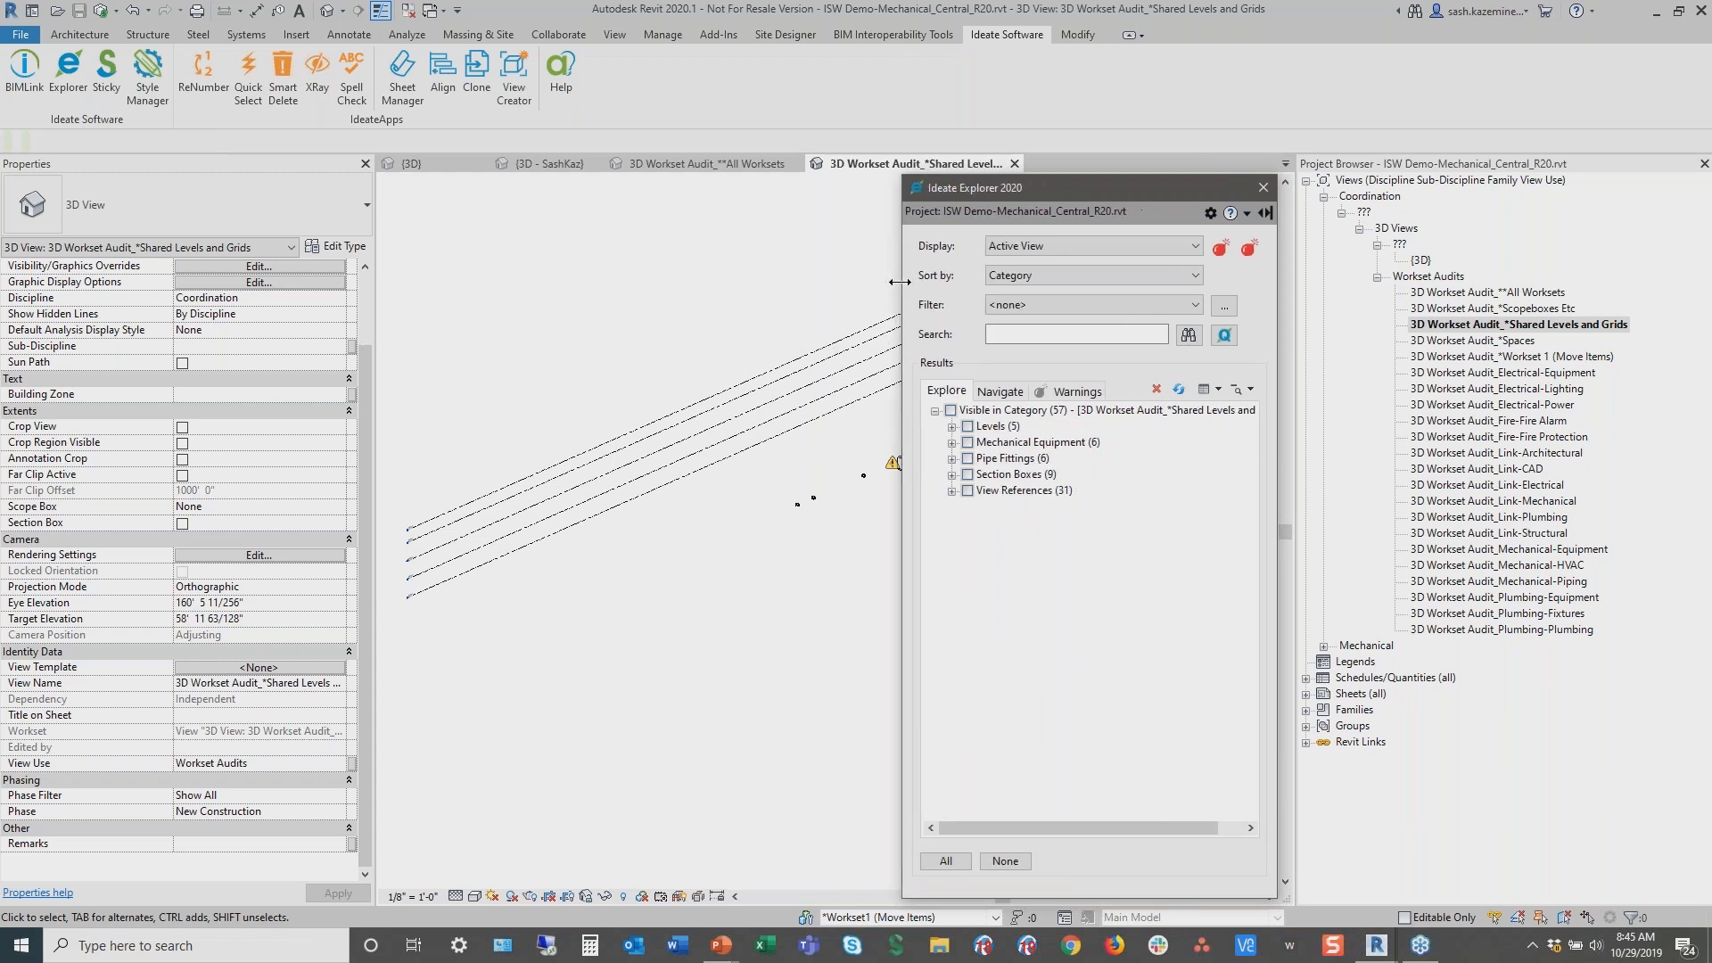
pyautogui.click(1050, 244)
pyautogui.press('ctrl')
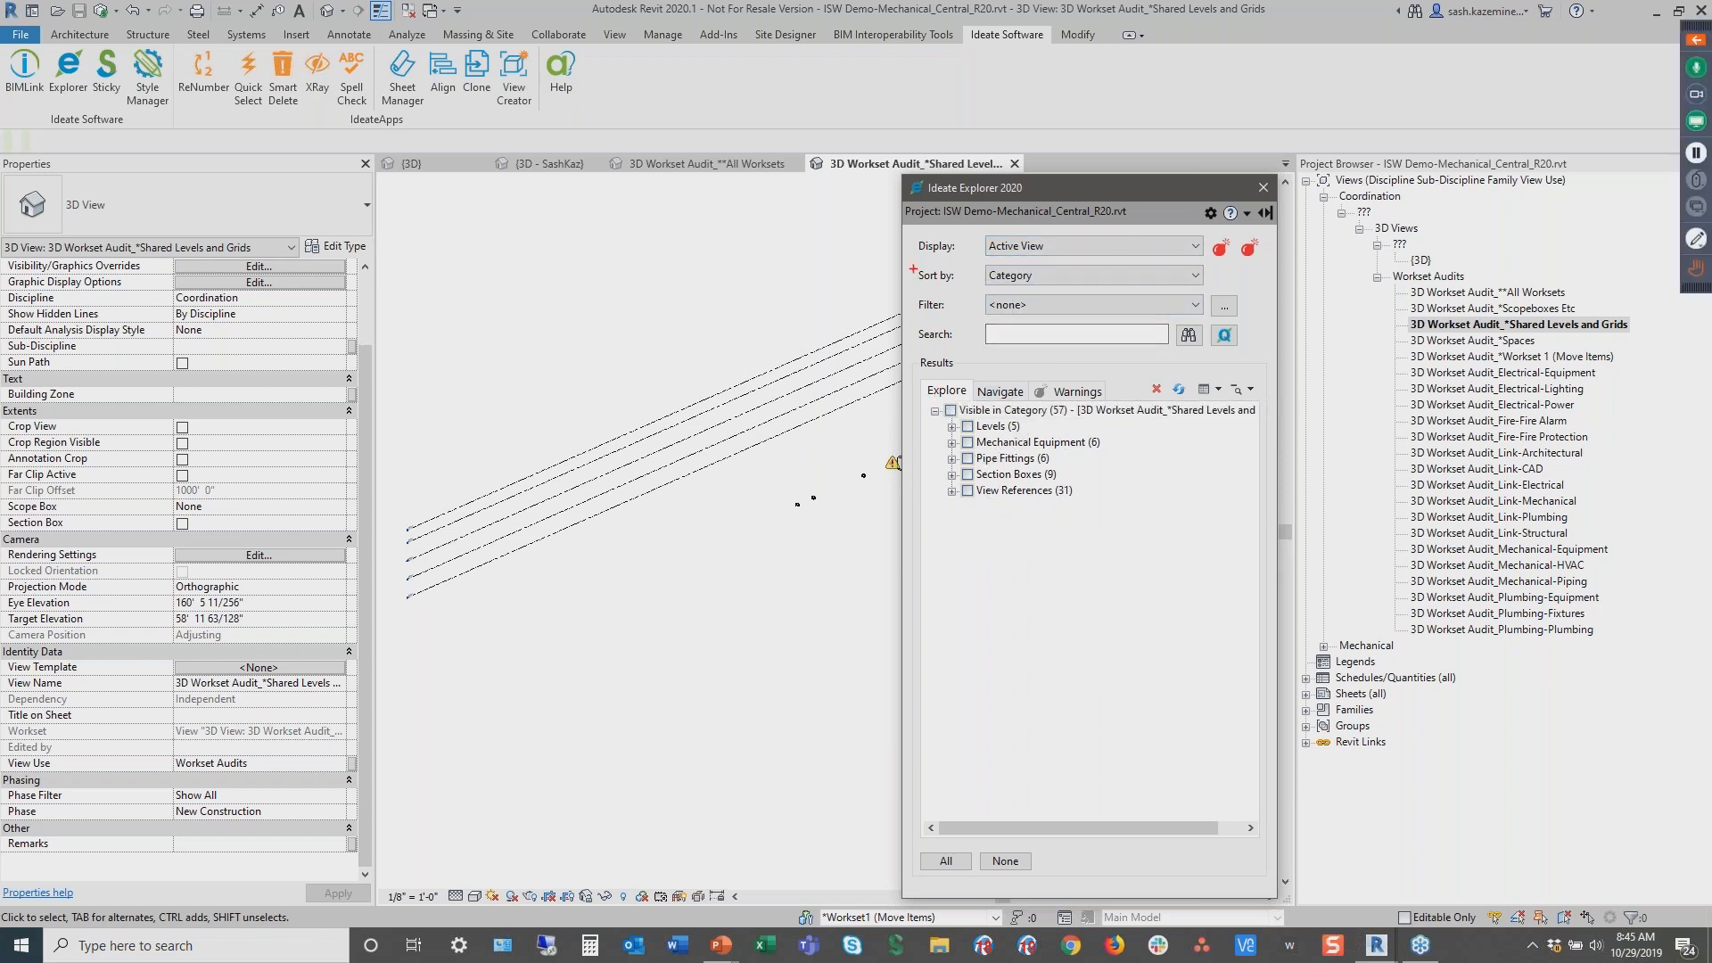
# Sort the Ideate Explorer results for the active view by Workset
pyautogui.moveTo(912, 269)
pyautogui.mouseDown()
pyautogui.moveTo(1222, 311)
pyautogui.moveTo(1231, 286)
pyautogui.mouseUp()
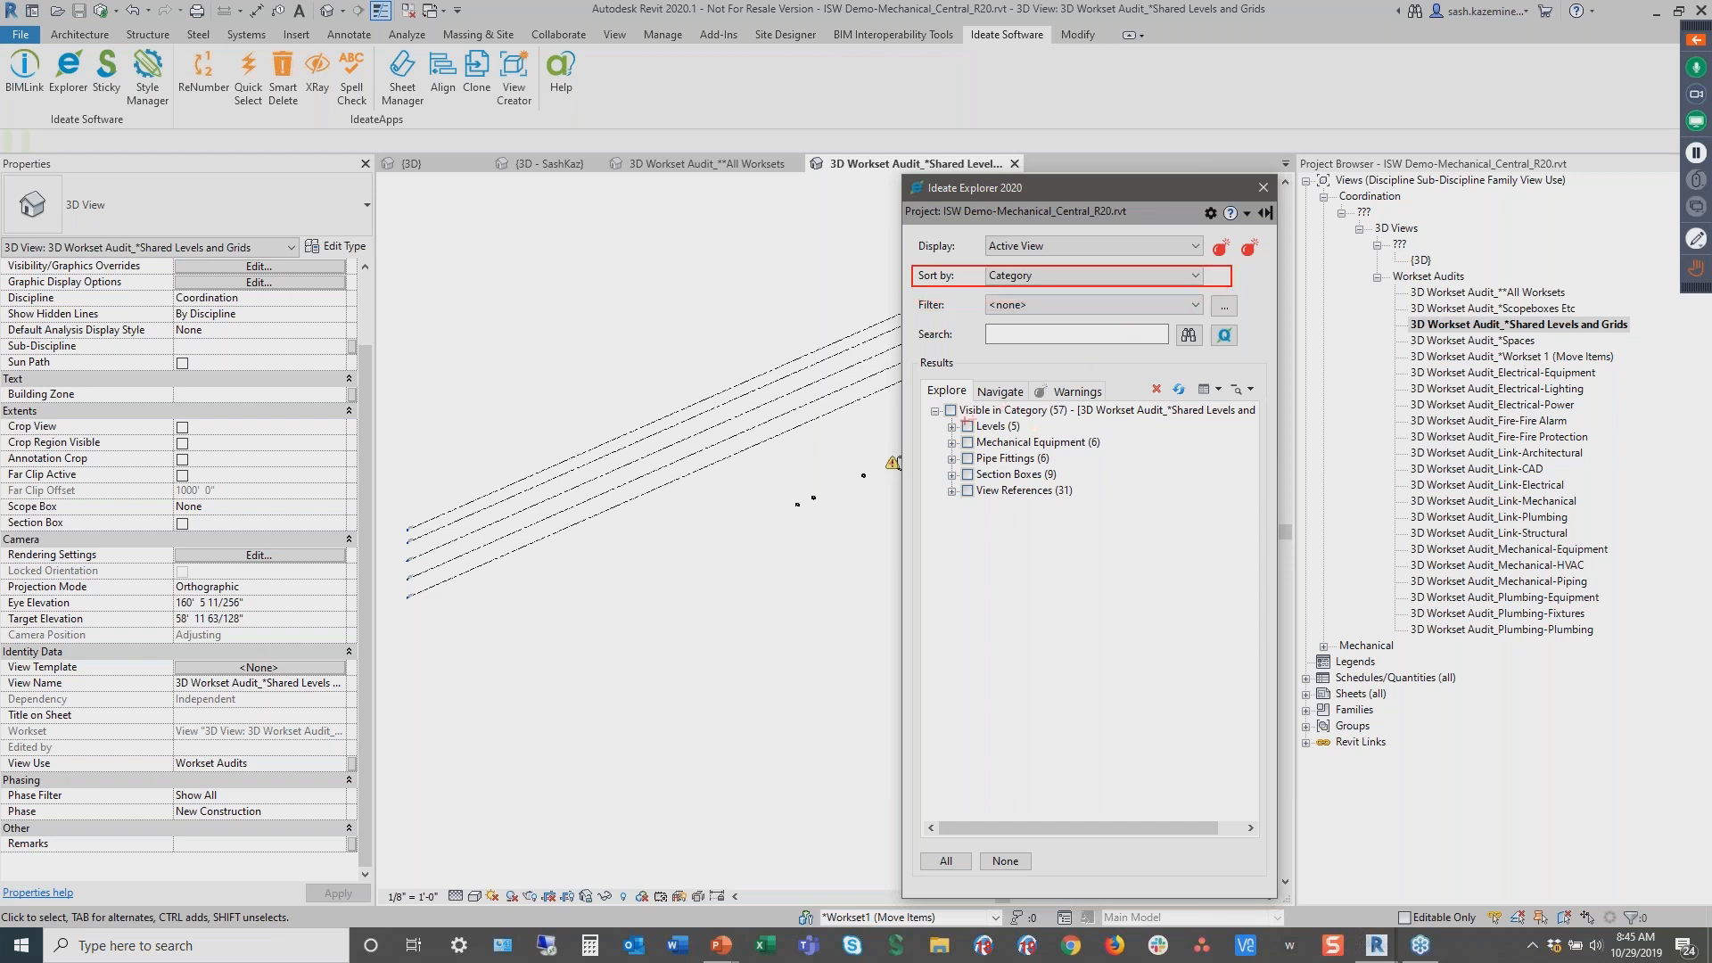
pyautogui.moveTo(945, 431); pyautogui.dragTo(1103, 464)
pyautogui.press('Escape')
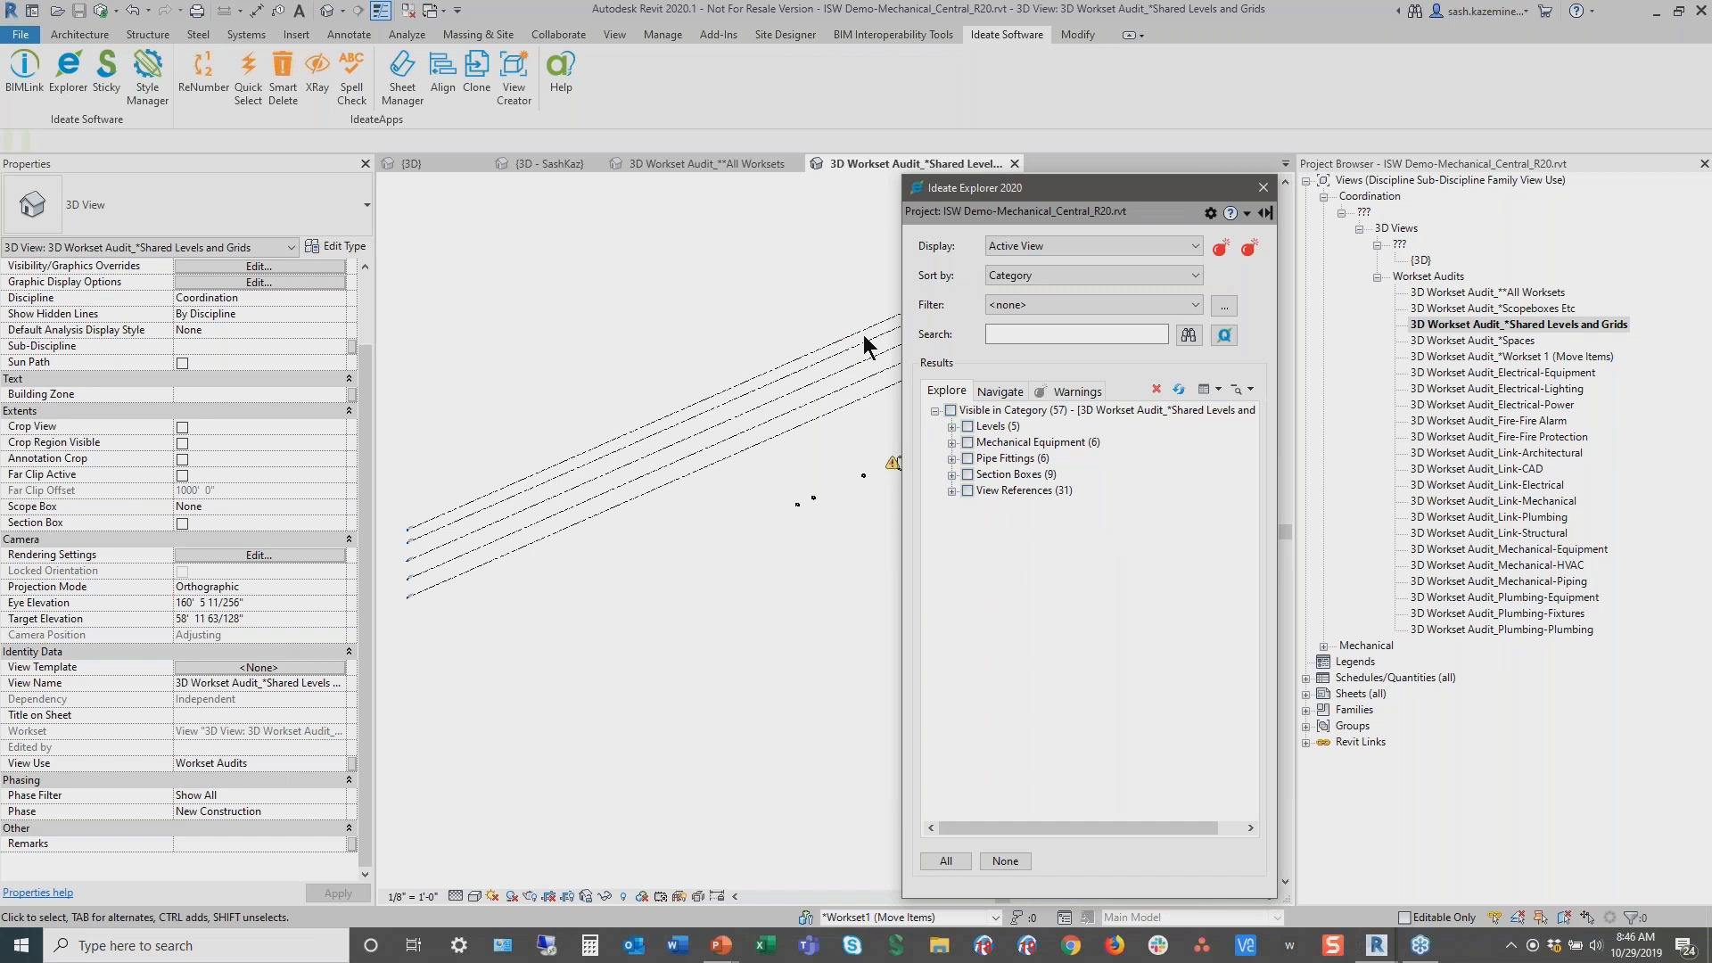
pyautogui.click(1031, 280)
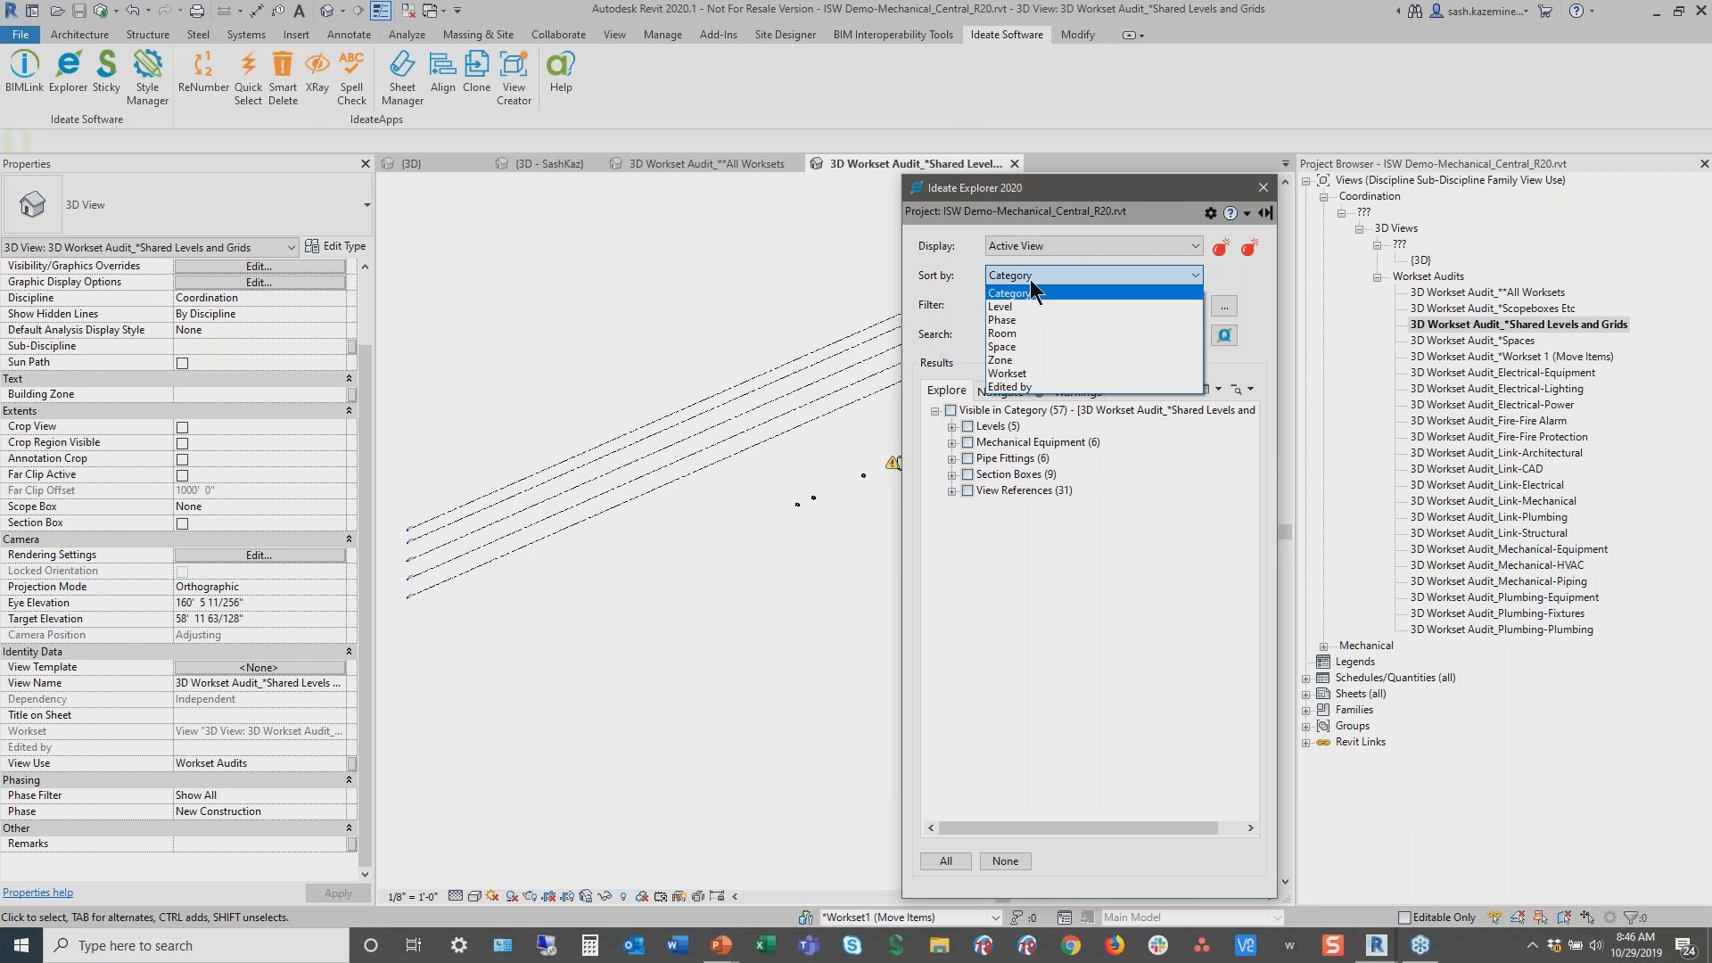
pyautogui.click(1009, 375)
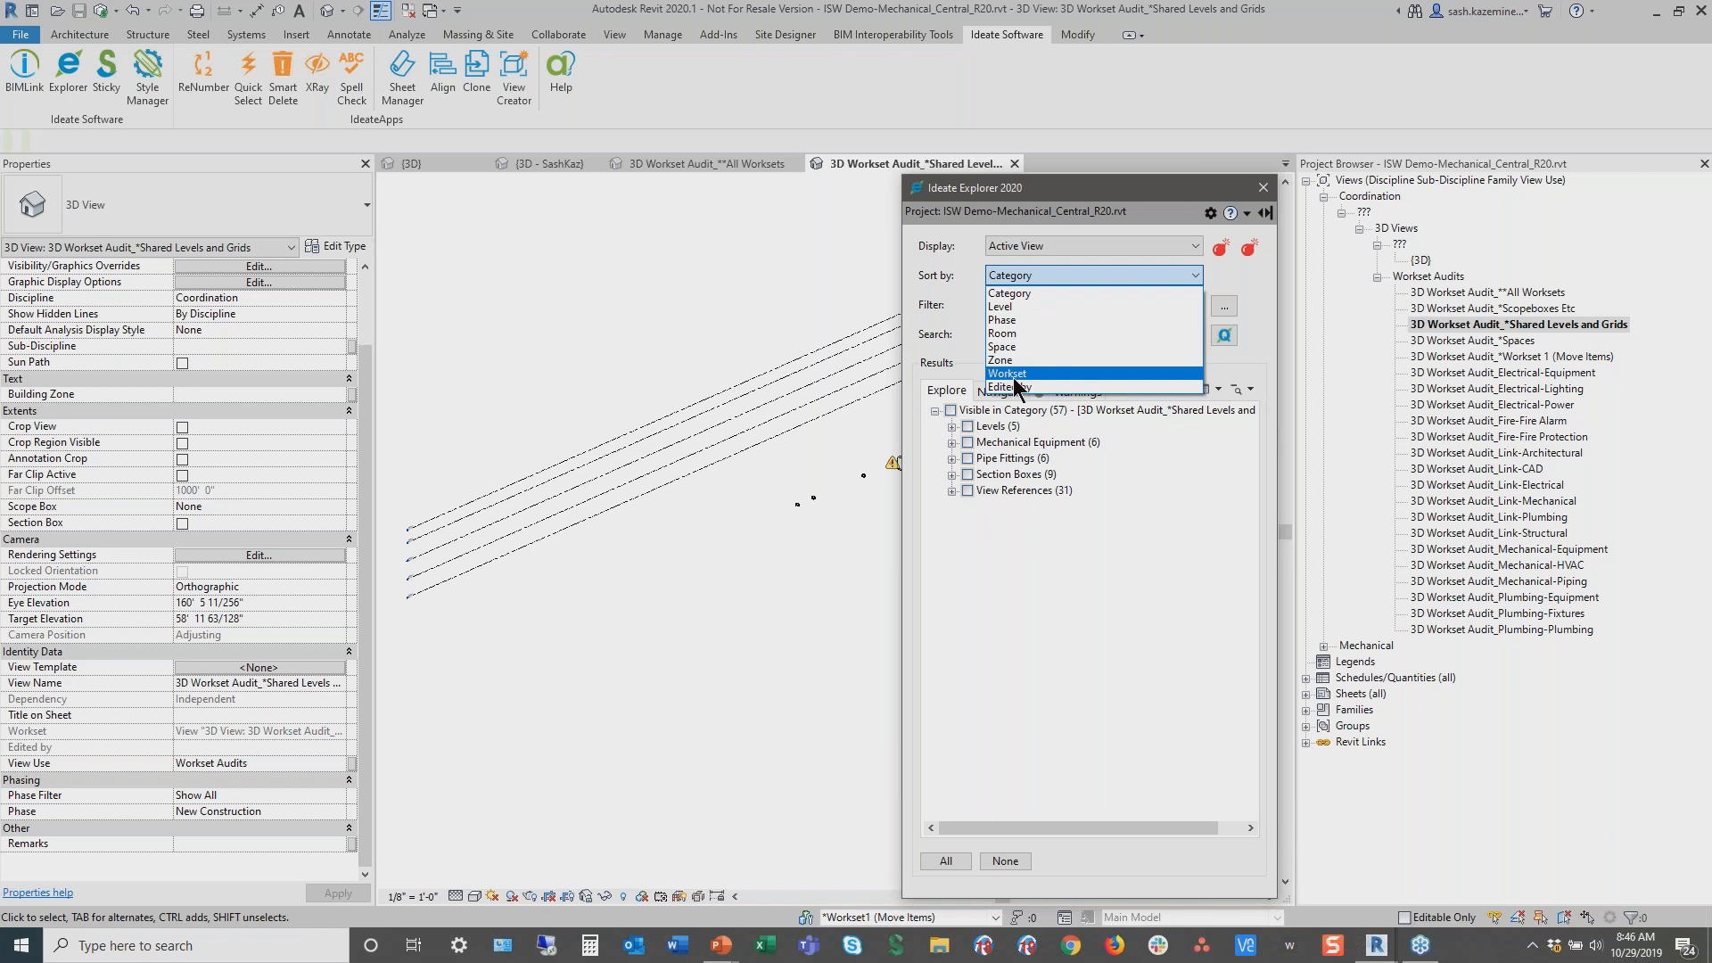
pyautogui.click(1003, 307)
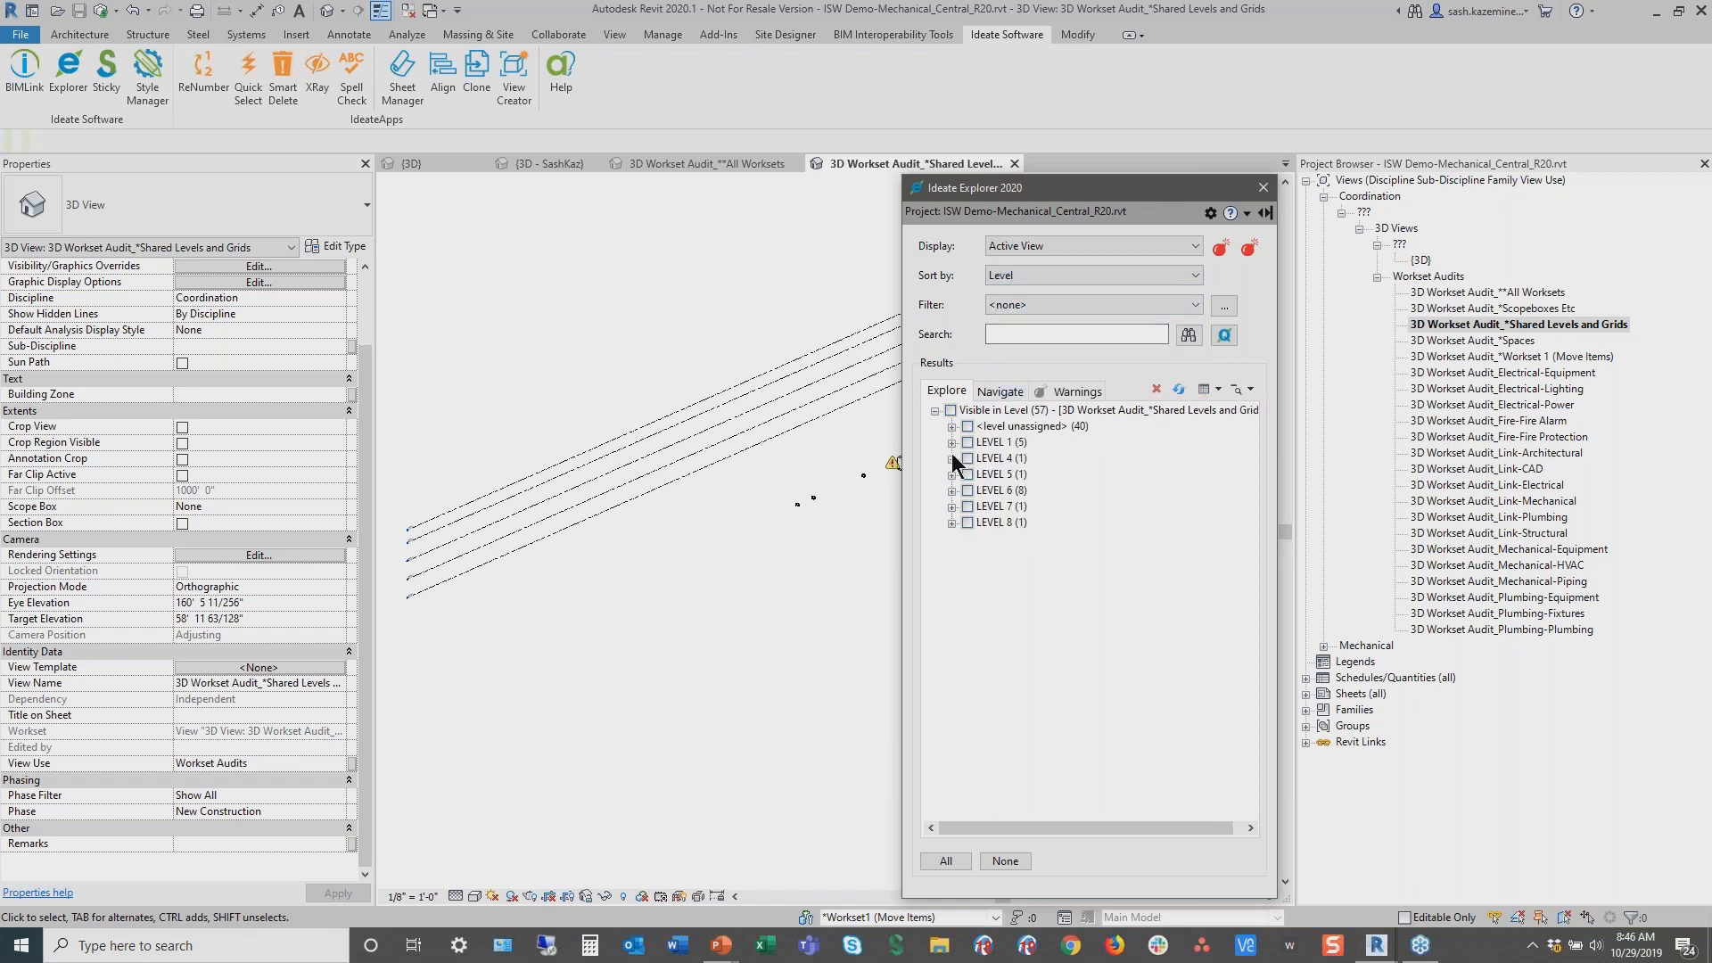
pyautogui.click(1008, 276)
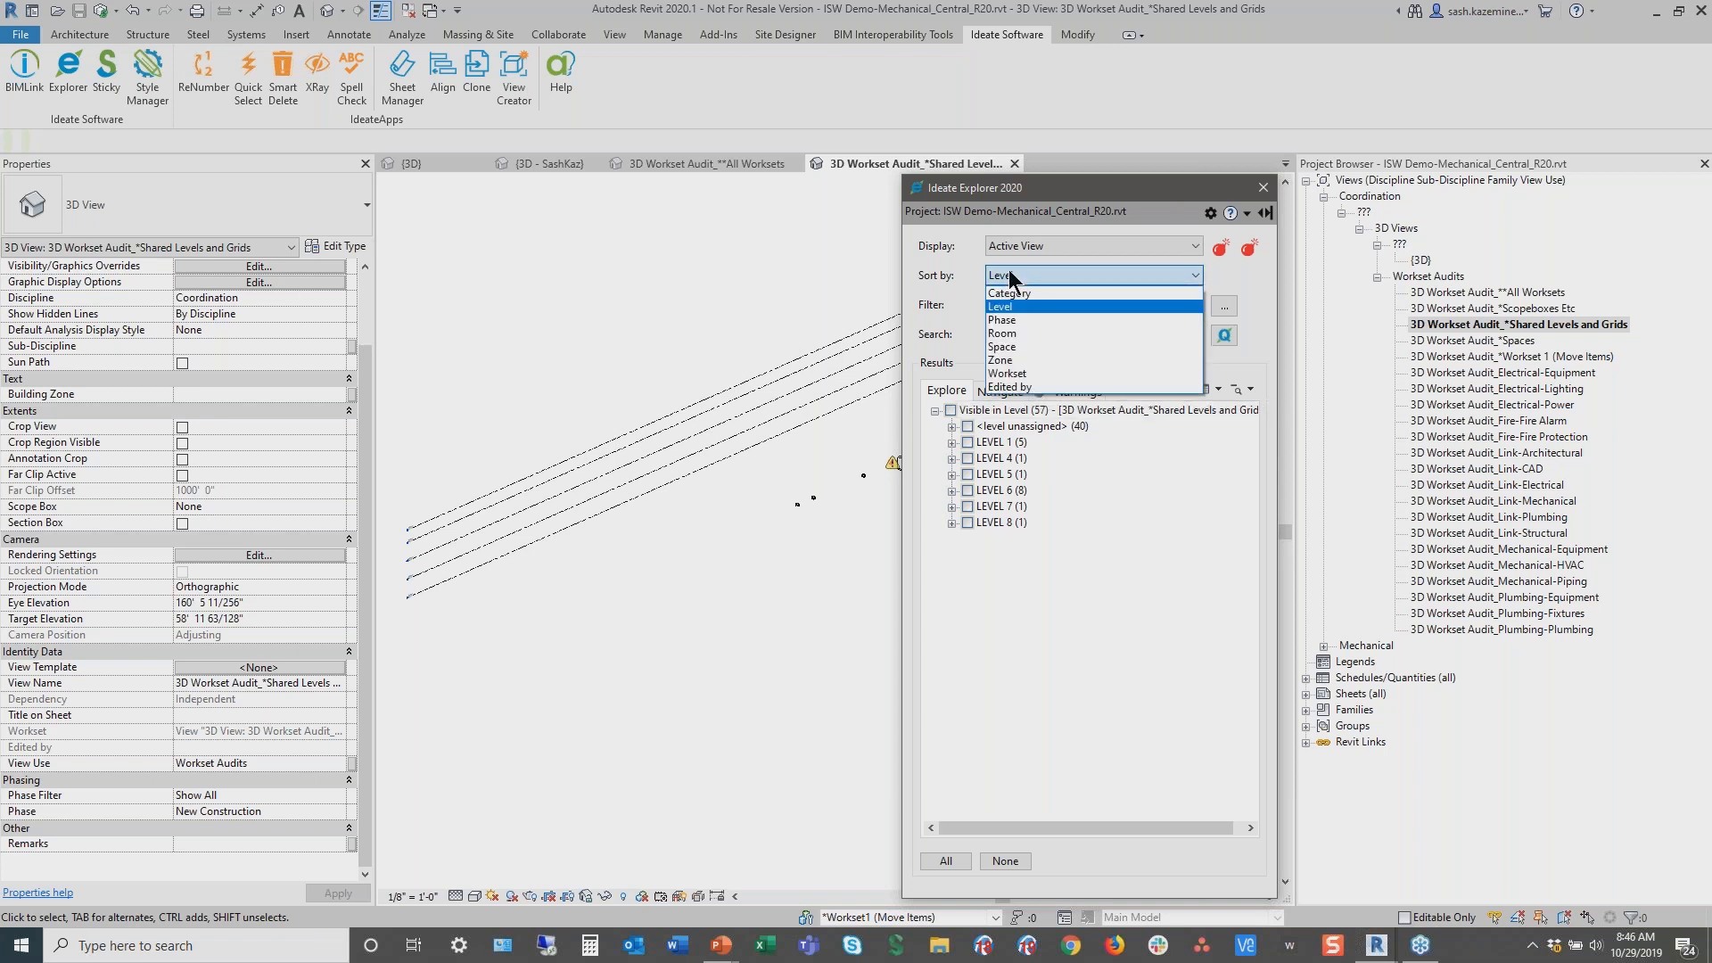
pyautogui.click(1026, 376)
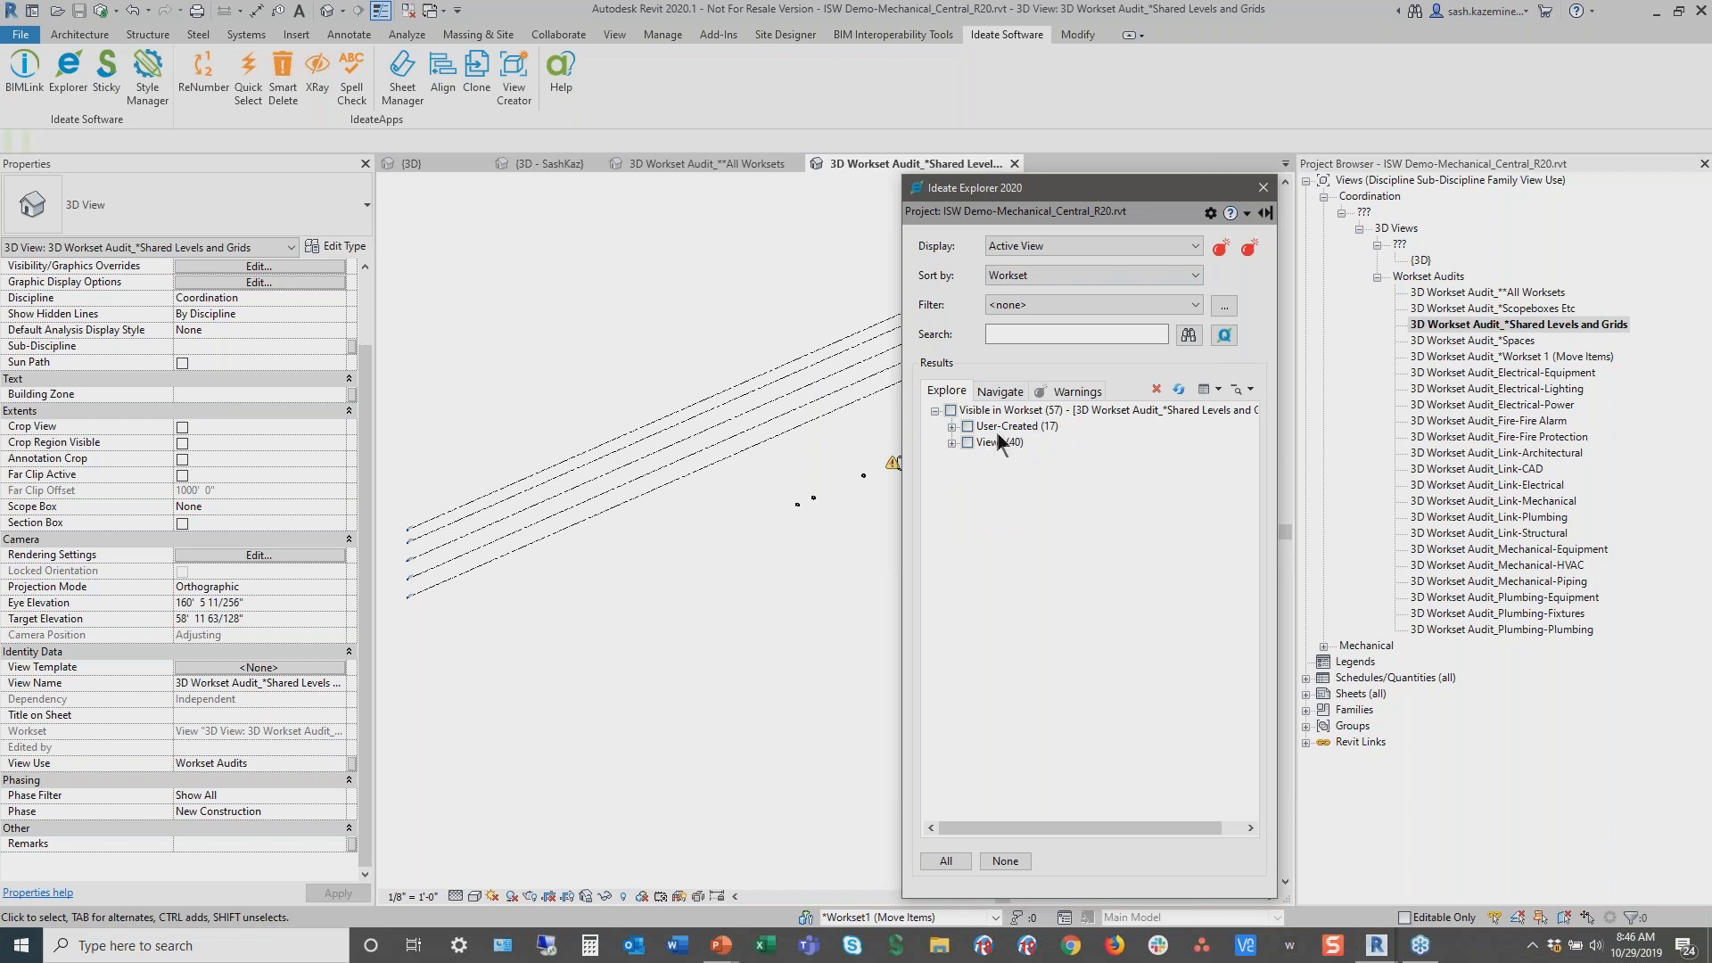
# Expand the User-Created group and the *Shared Levels and Grids workset to list its element categories
pyautogui.hotkey('ctrl', '2')
pyautogui.moveTo(937, 413)
pyautogui.keyDown('ctrl'); pyautogui.mouseDown()
pyautogui.moveTo(1019, 455)
pyautogui.moveTo(1088, 440)
pyautogui.mouseUp(); pyautogui.keyUp('ctrl')
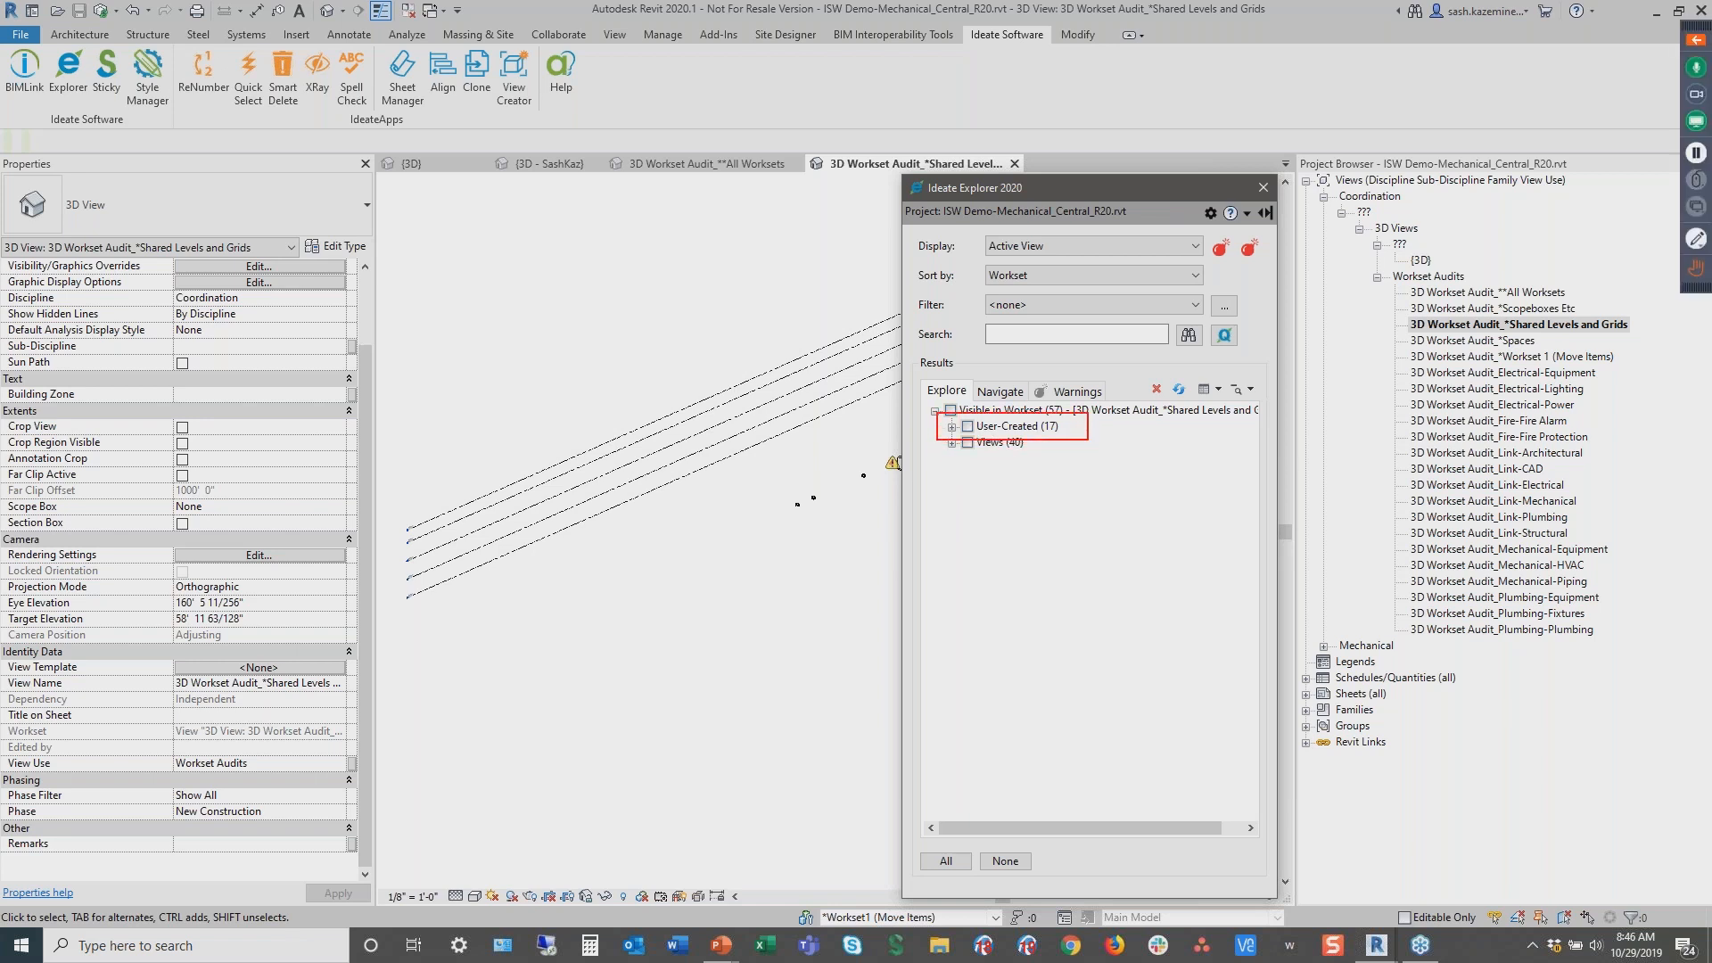
pyautogui.press('Escape')
pyautogui.click(952, 426)
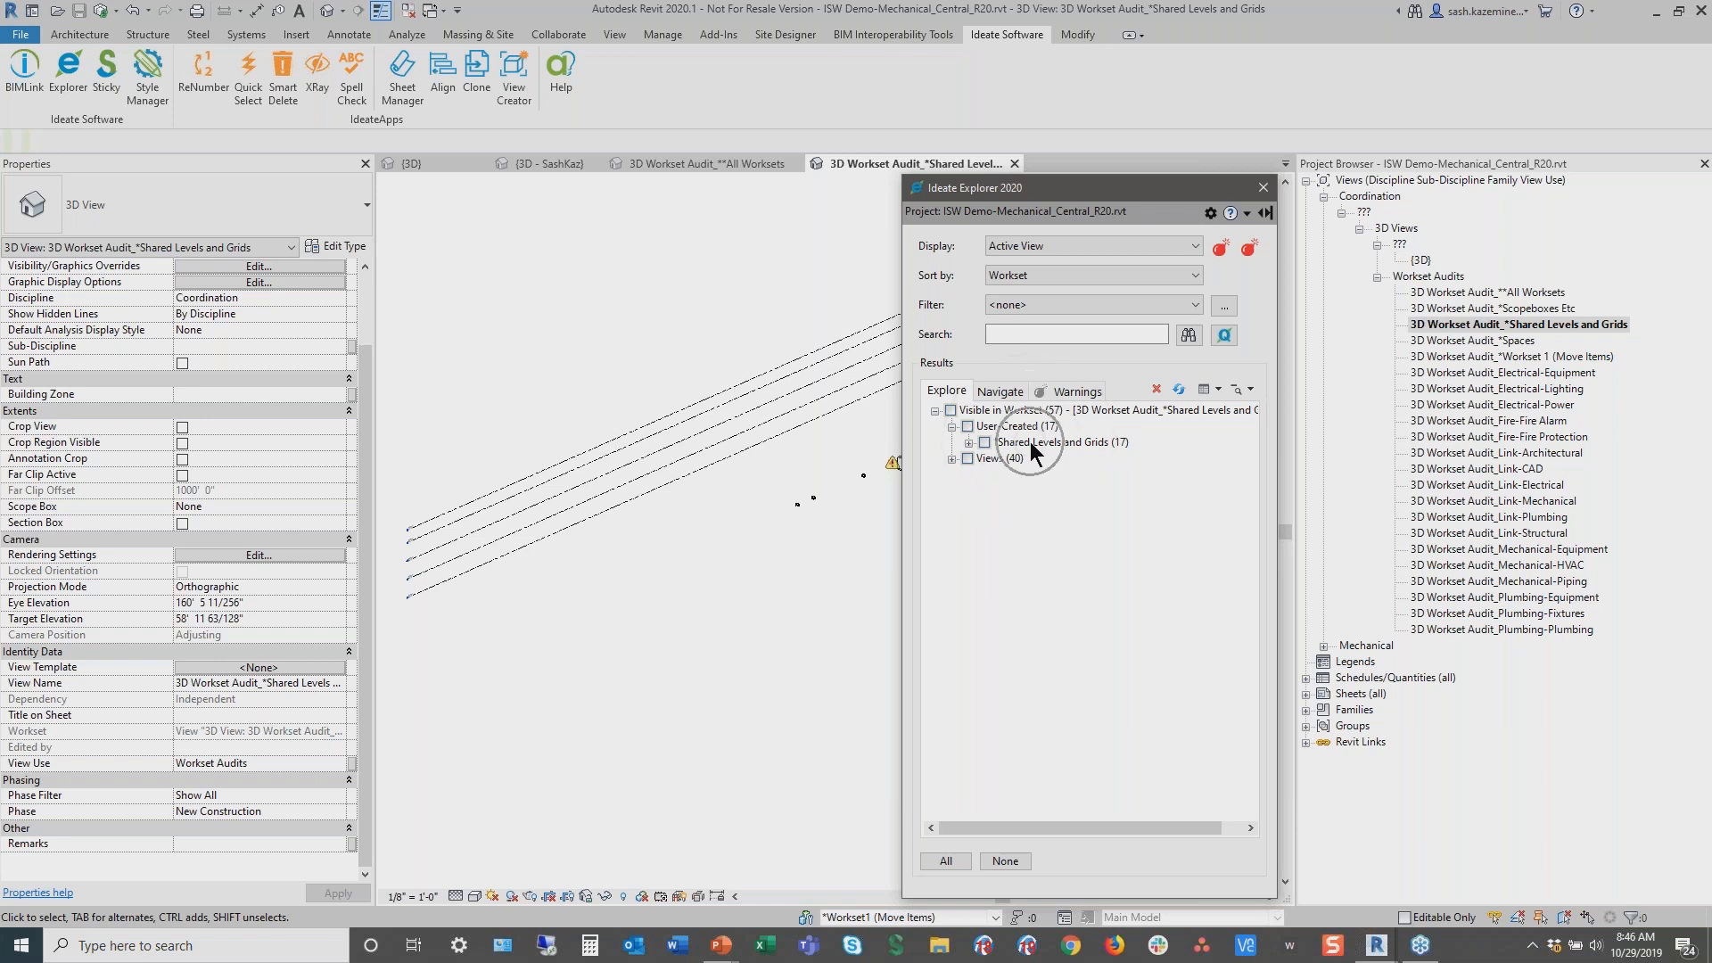
pyautogui.click(969, 442)
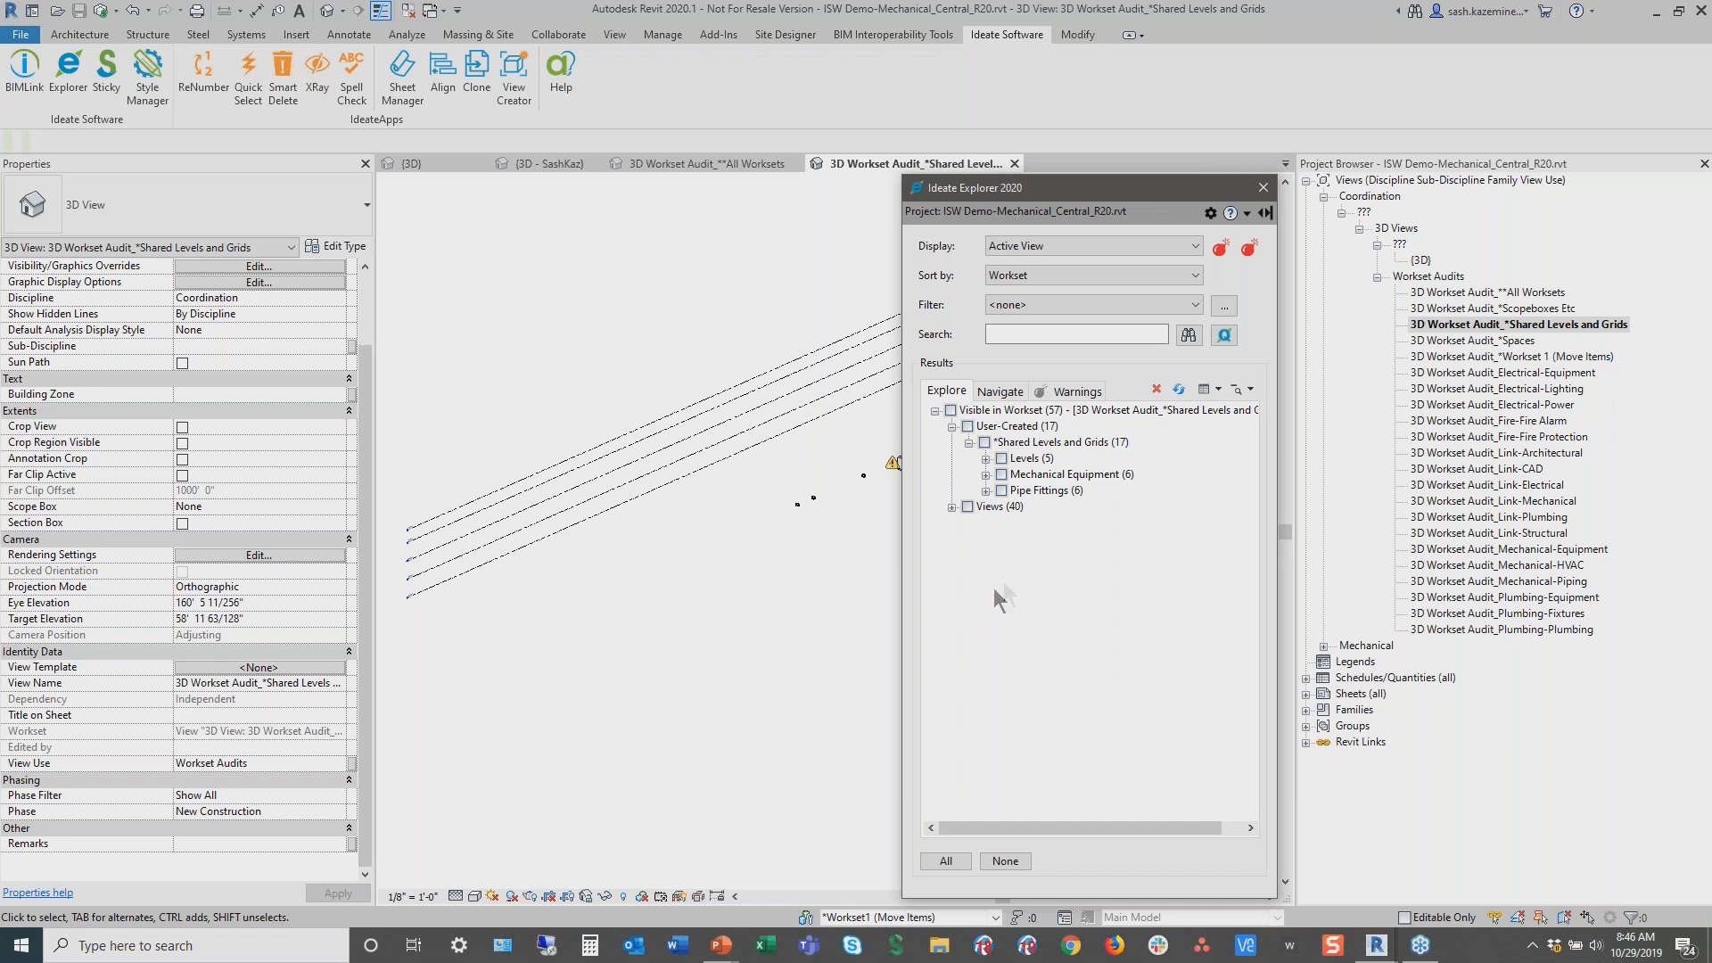
# Move the Explorer window aside and select the Pipe Fittings on the *Shared Levels and Grids workset to locate them
pyautogui.moveTo(980, 464); pyautogui.dragTo(1146, 500)
pyautogui.moveTo(1138, 184); pyautogui.dragTo(1439, 175)
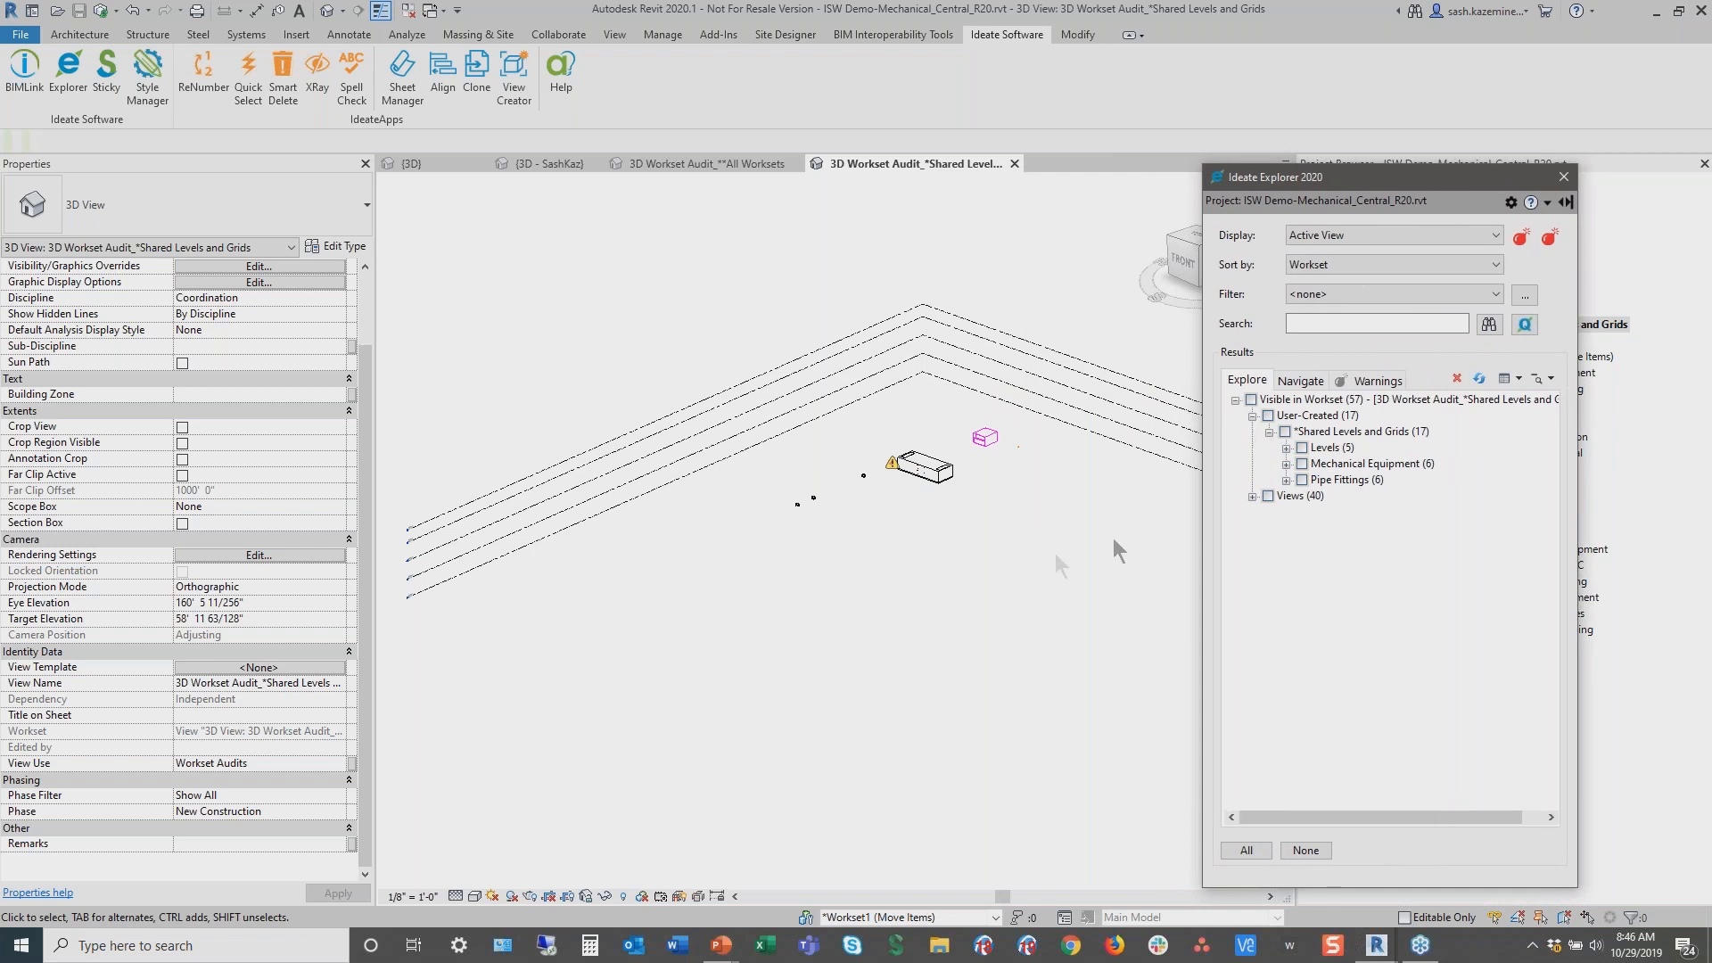
pyautogui.press('ctrl')
pyautogui.click(1301, 480)
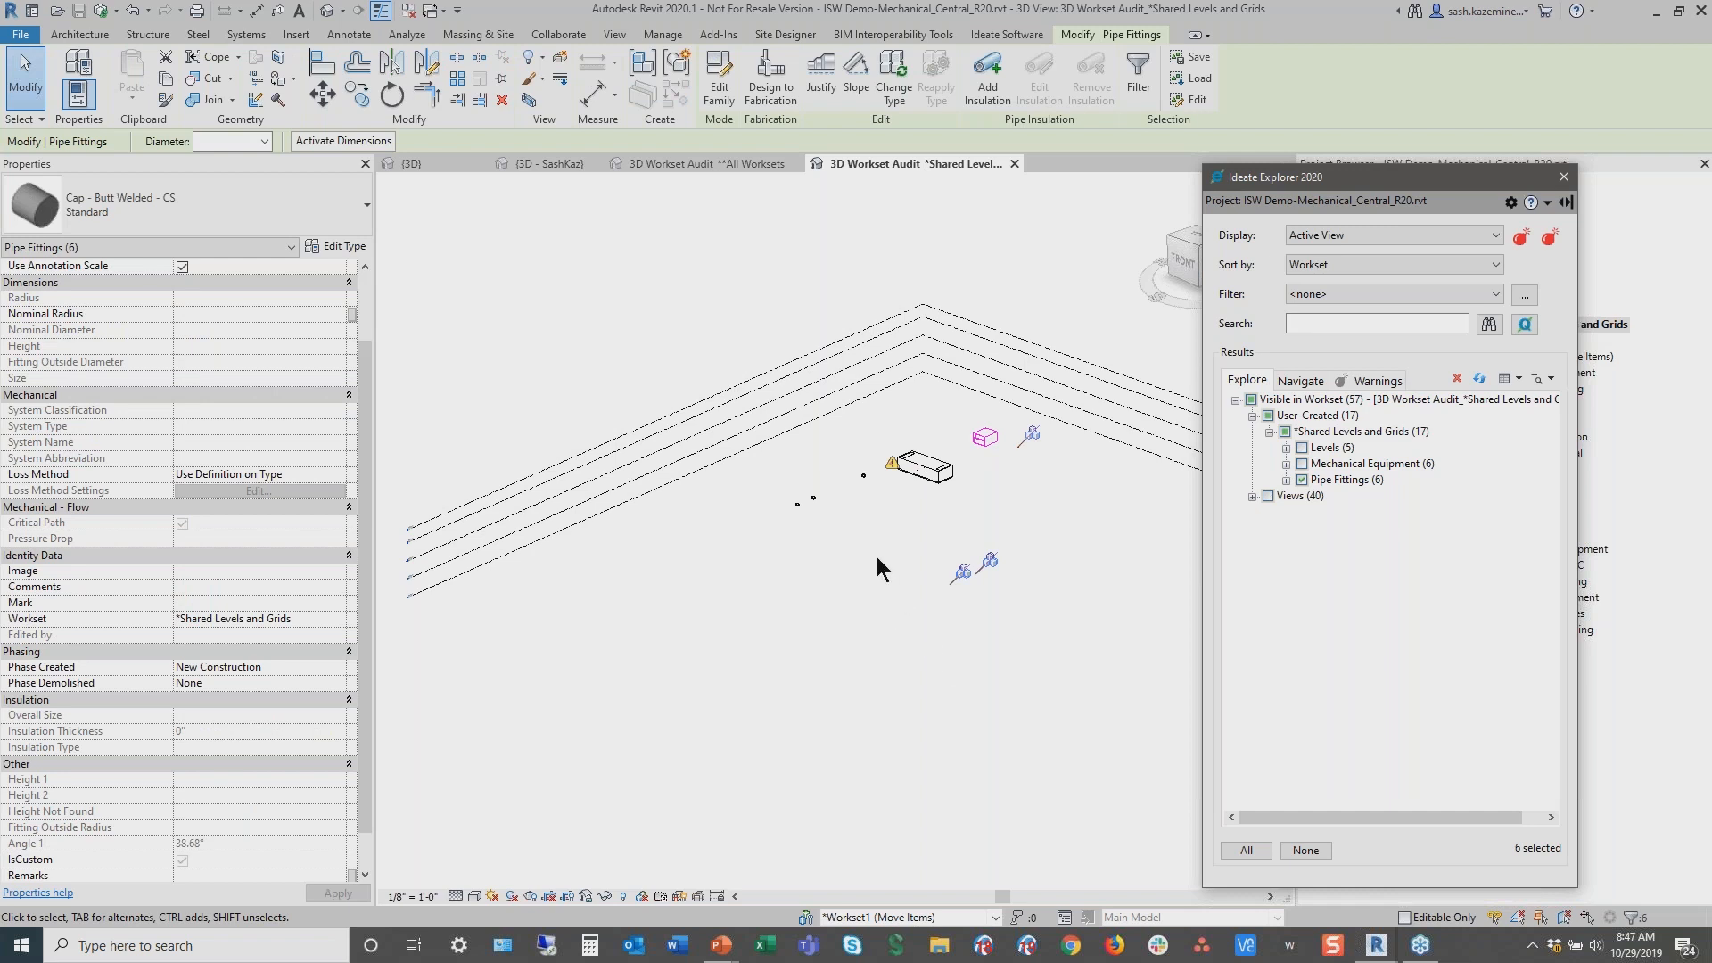
pyautogui.moveTo(904, 532); pyautogui.dragTo(1051, 617)
pyautogui.scroll(-6, 864, 559)
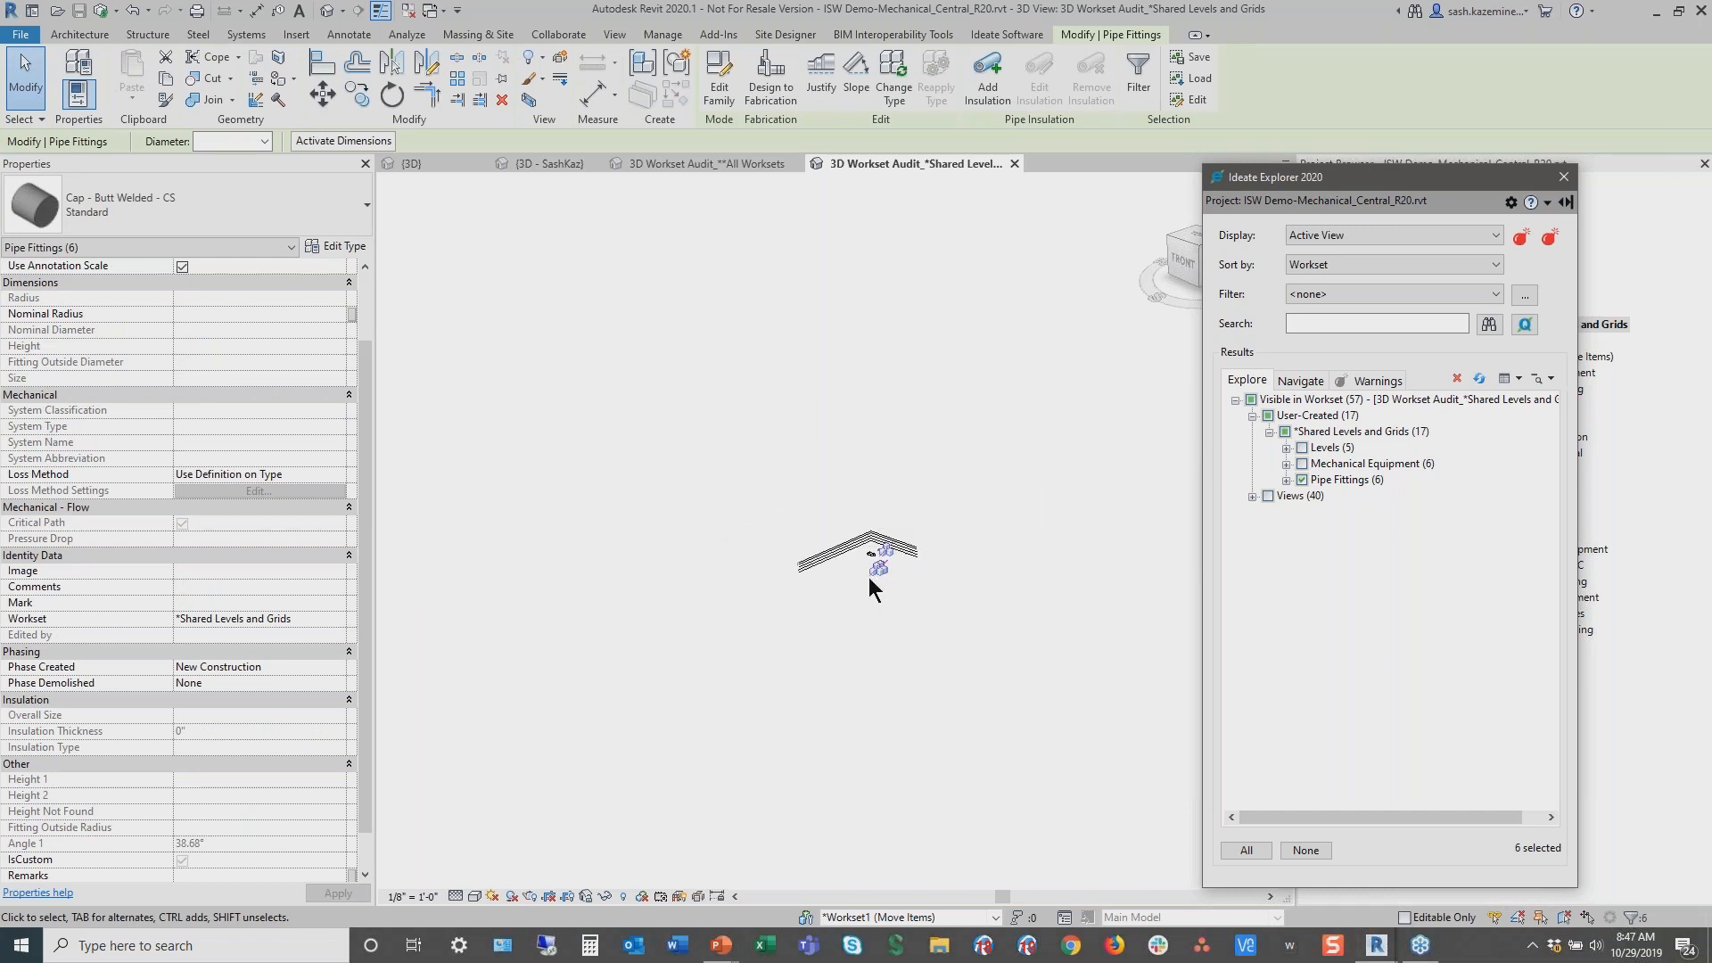
pyautogui.scroll(5, 880, 567)
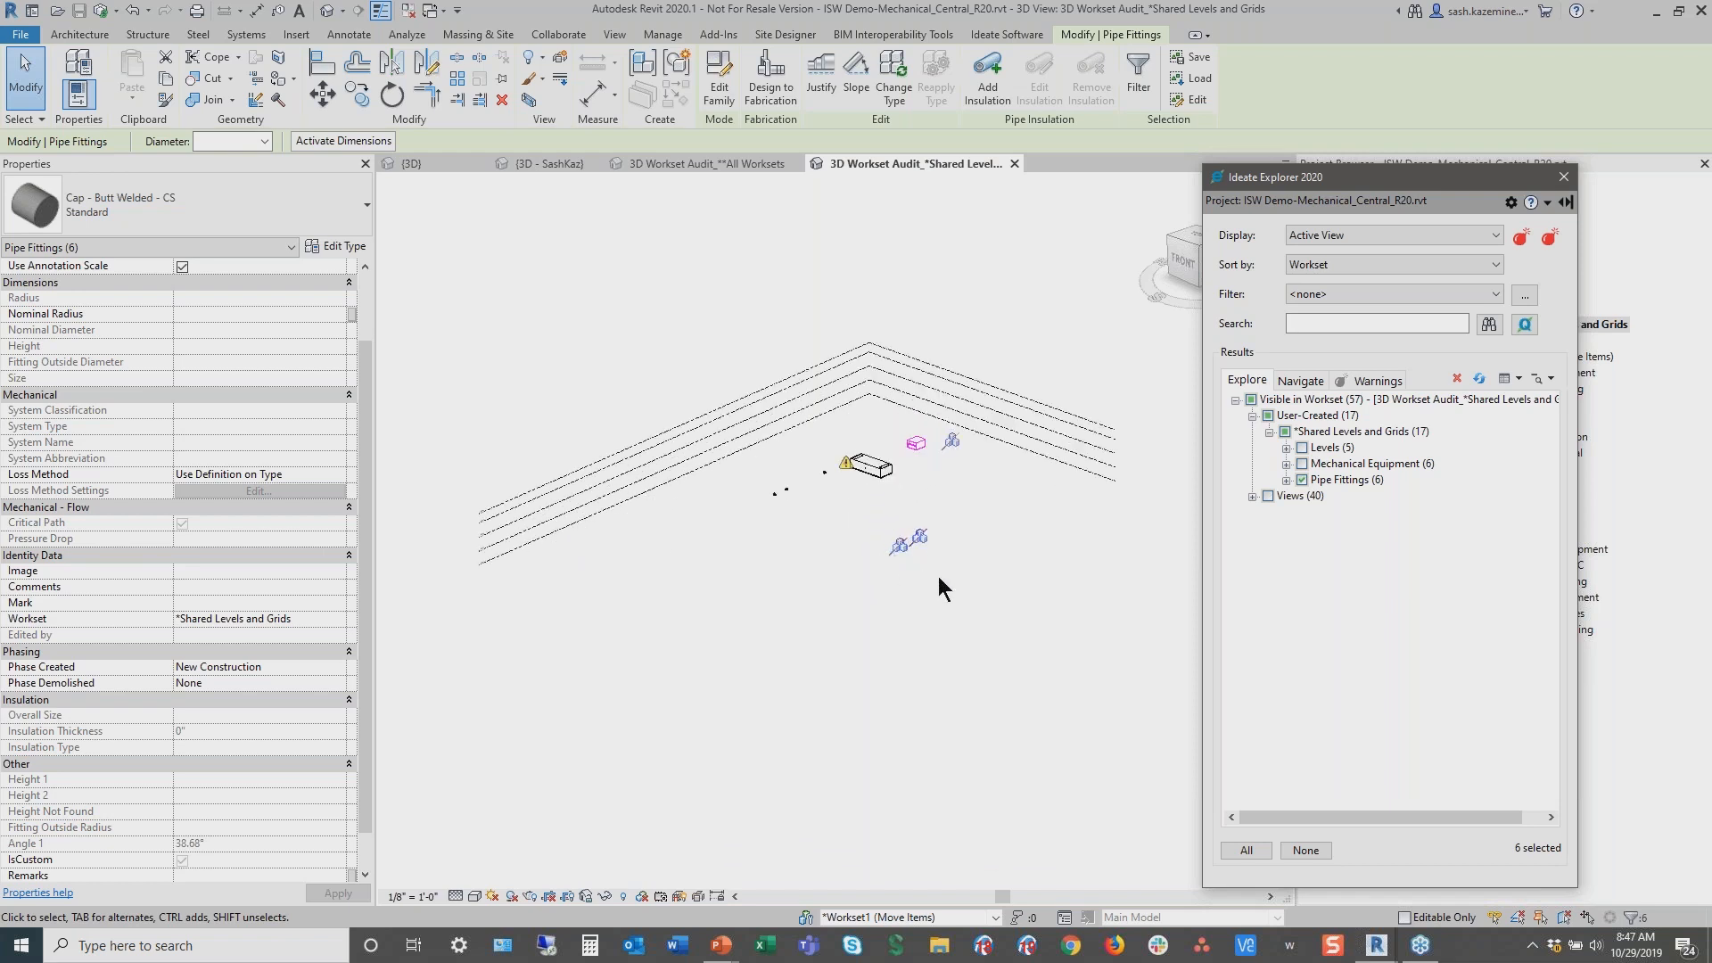
pyautogui.click(979, 542)
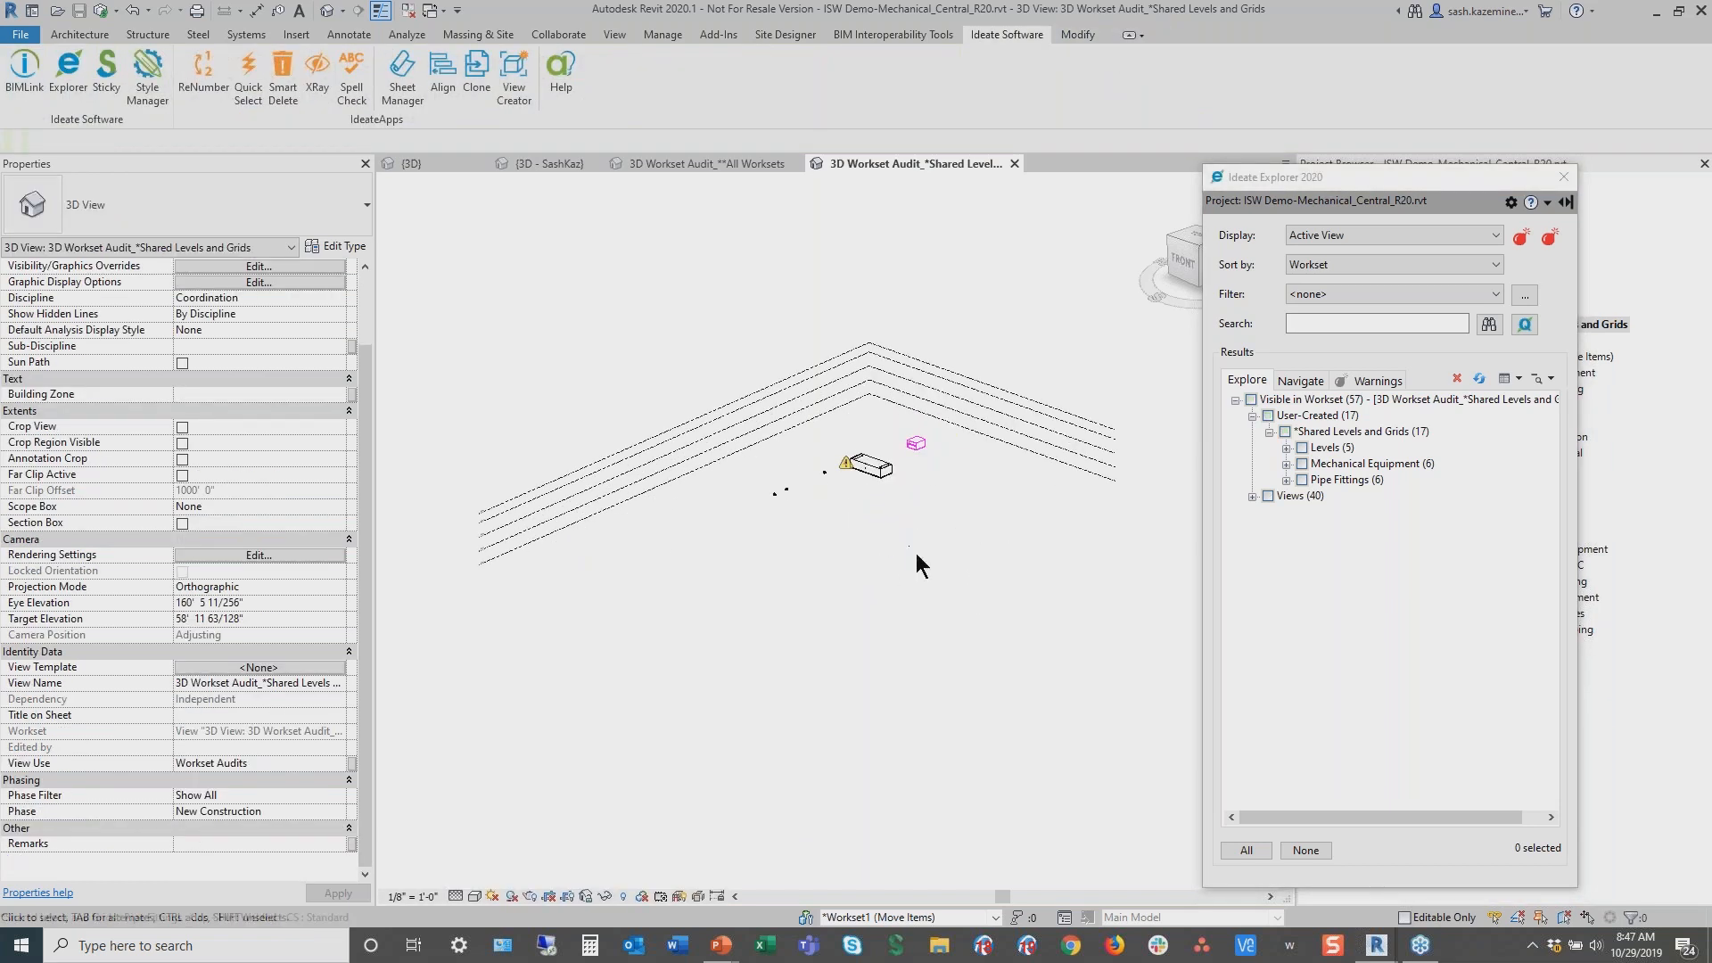
# Select the Mechanical Equipment on the *Shared Levels and Grids workset and reassign it to the Mechanical-HVAC workset
pyautogui.scroll(2, 919, 546)
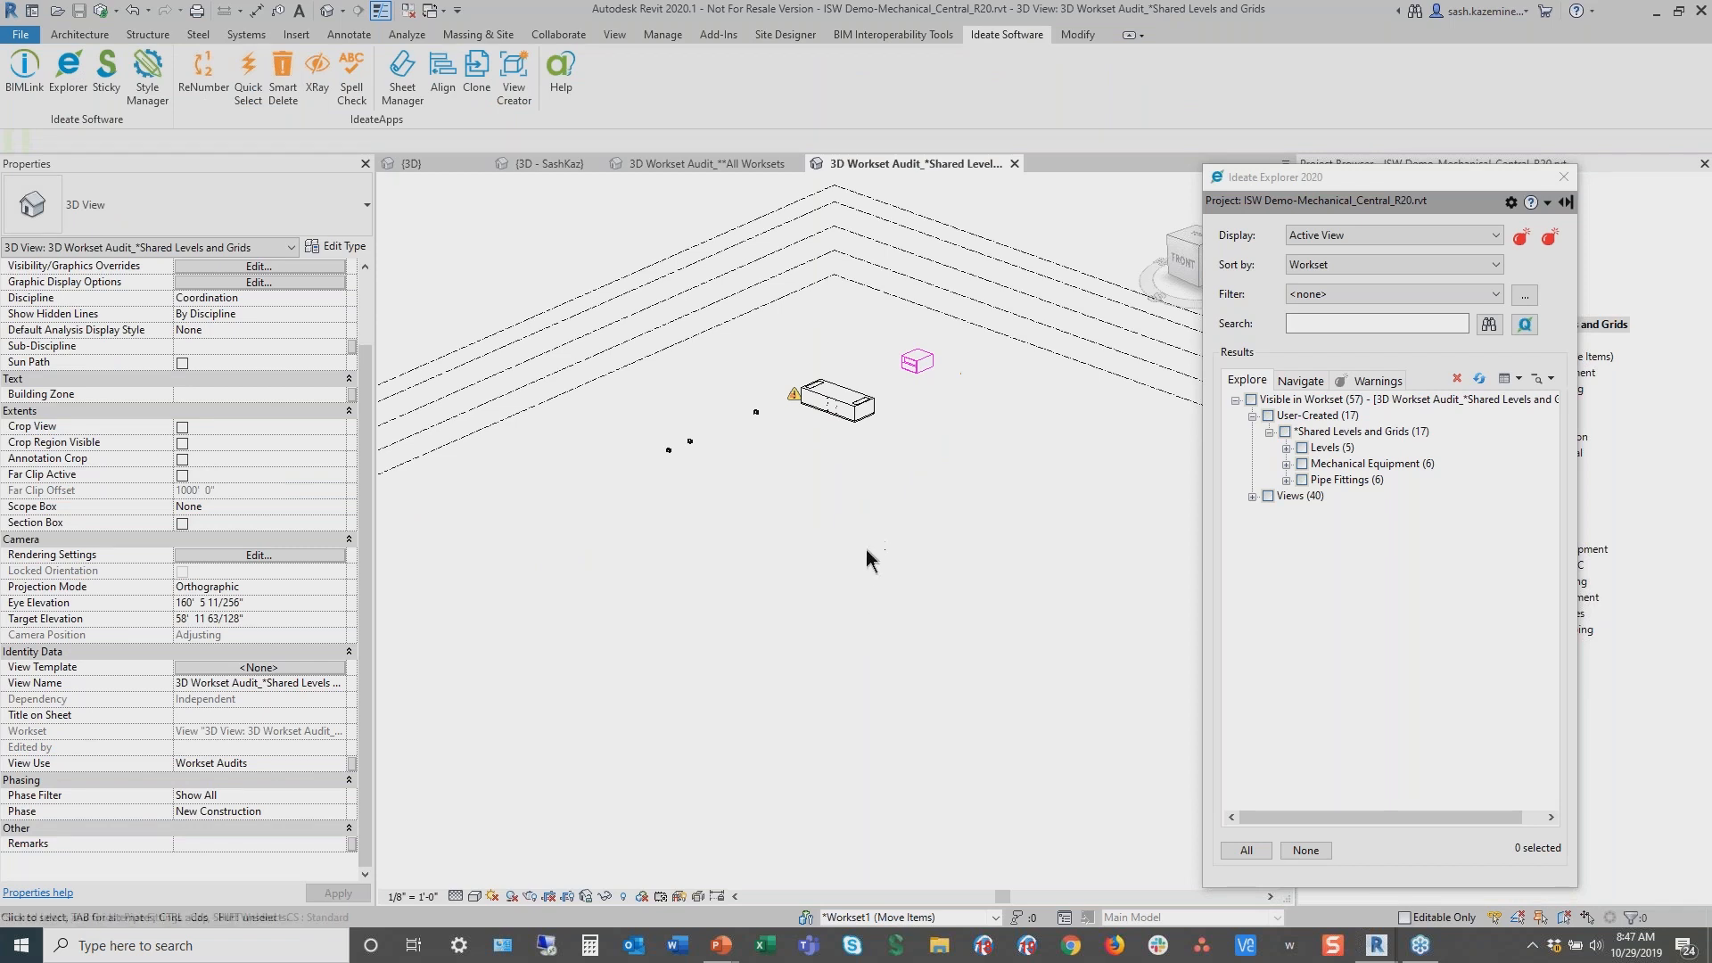
pyautogui.scroll(-1, 864, 559)
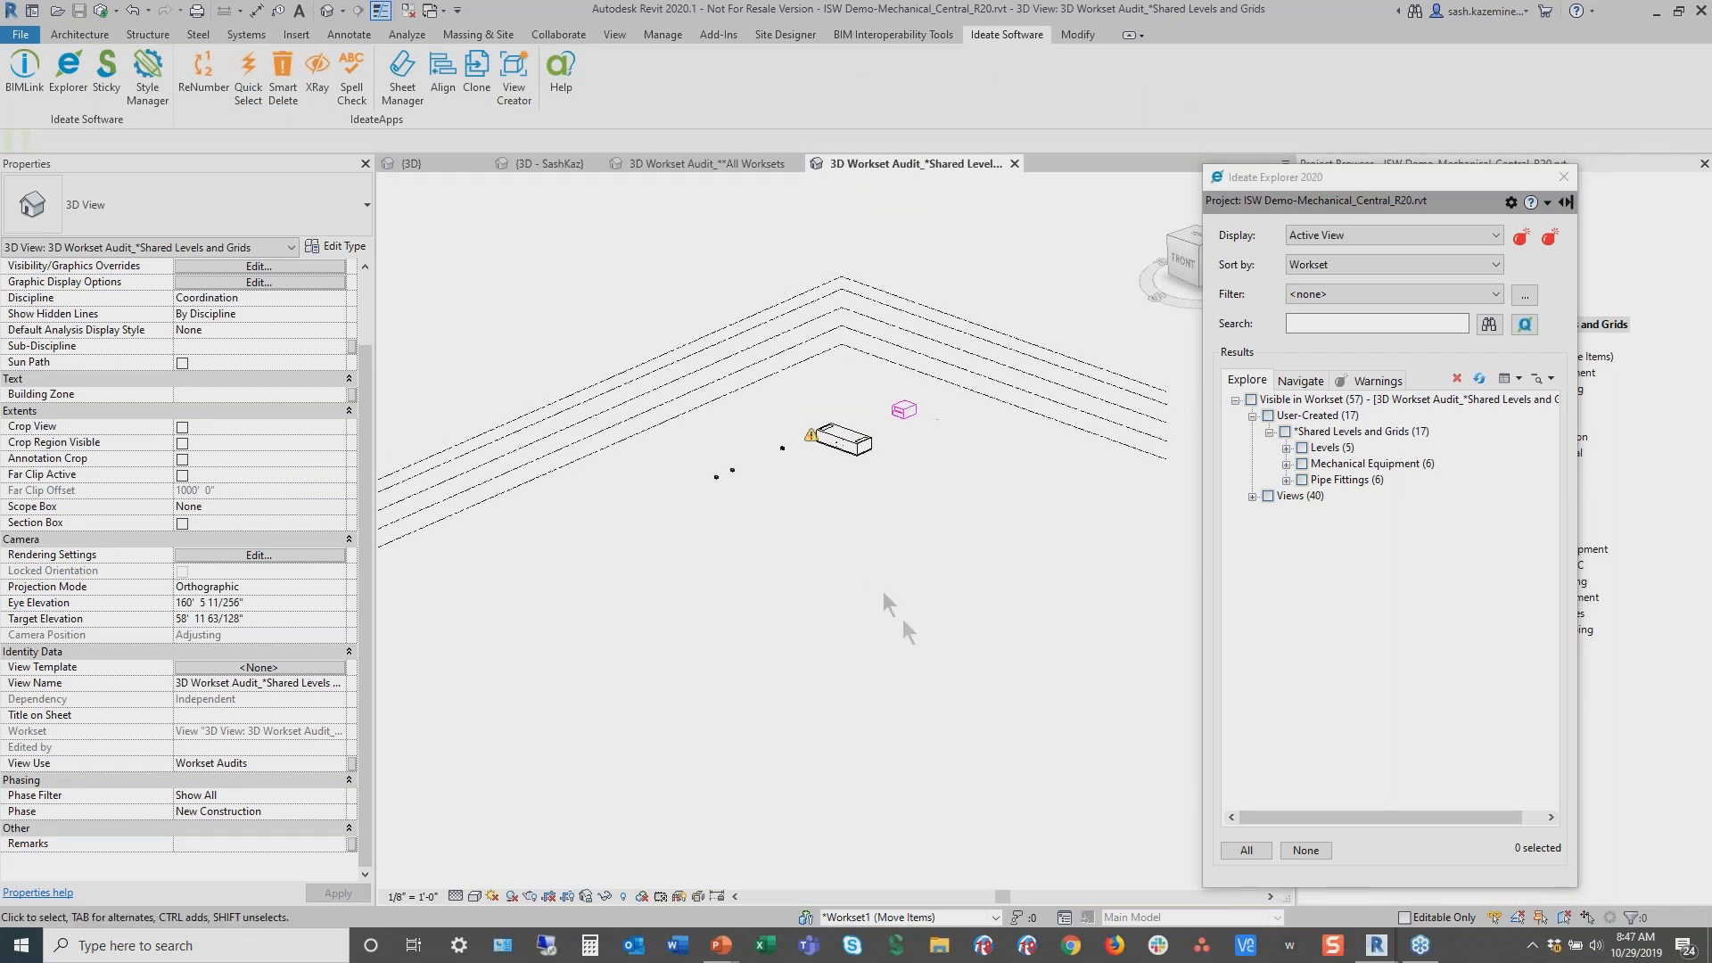
pyautogui.scroll(-1, 923, 633)
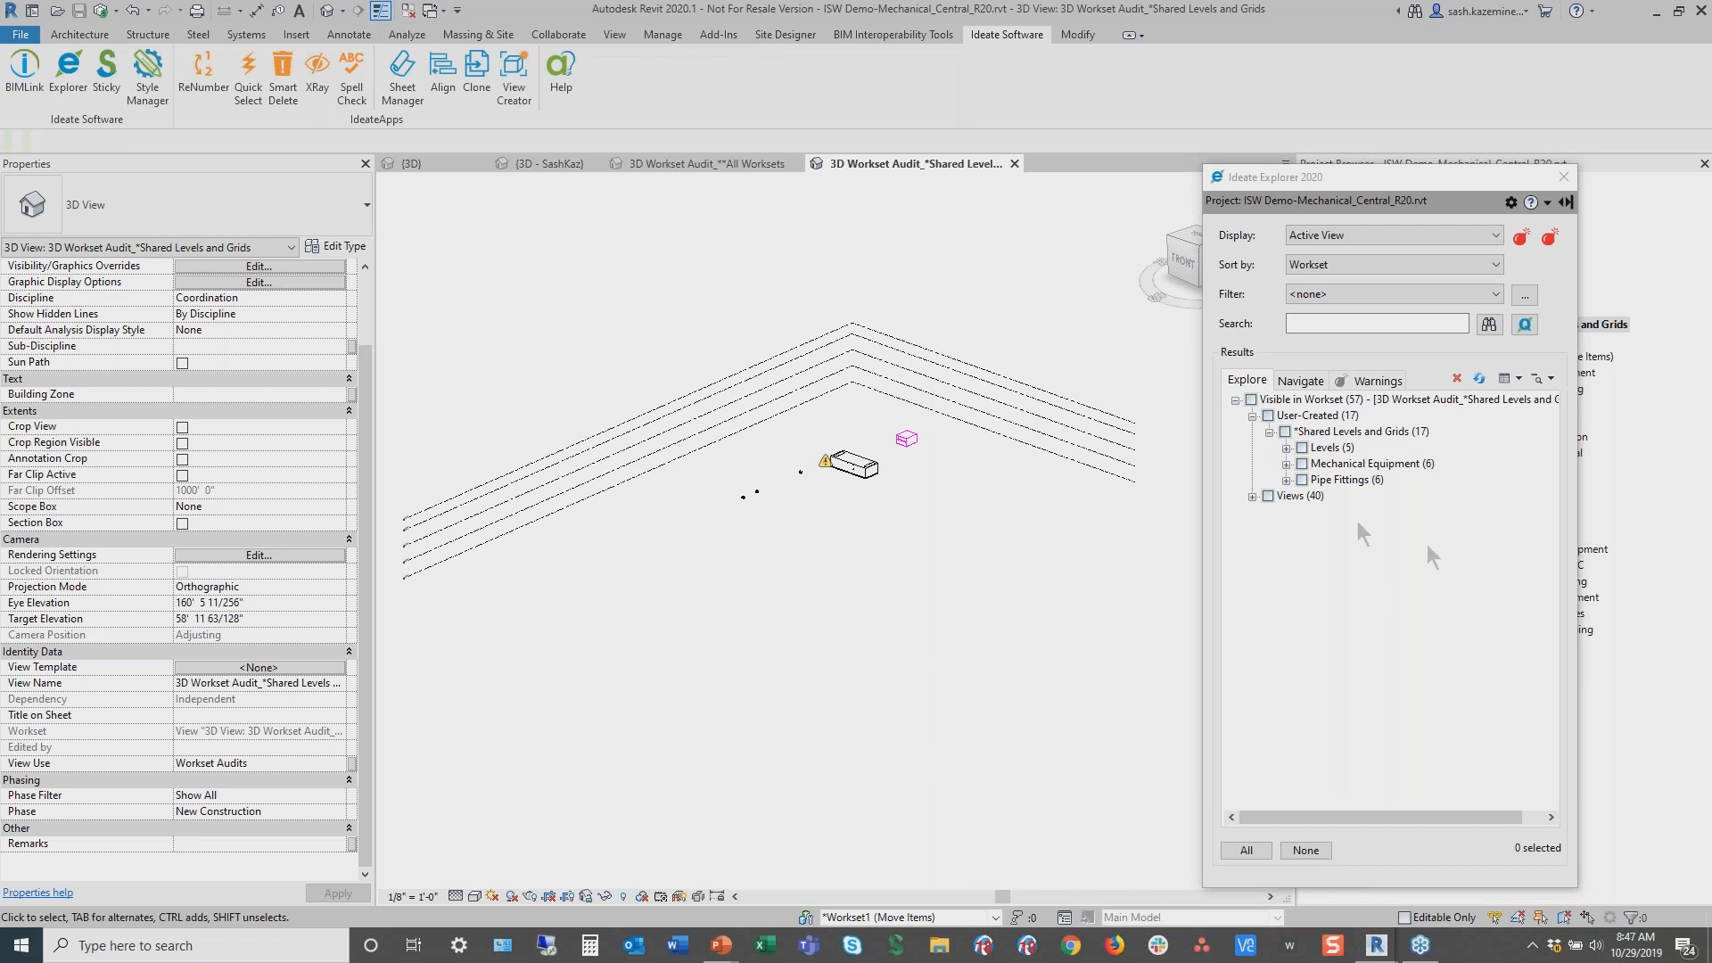
pyautogui.click(1302, 464)
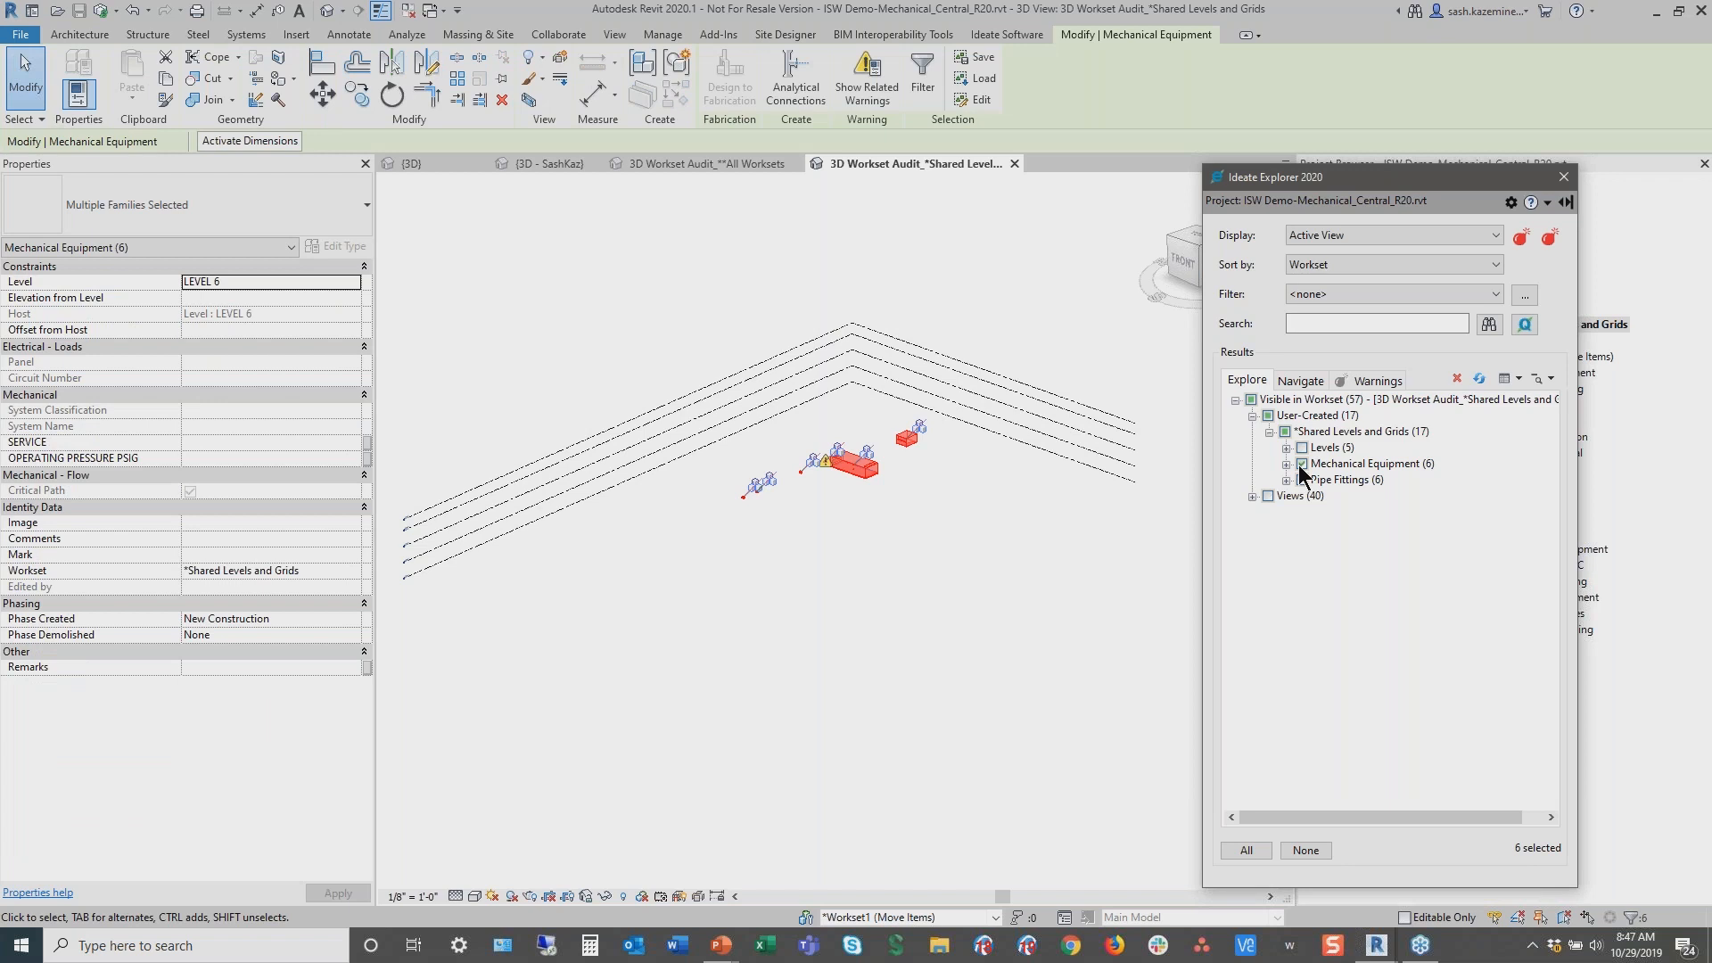
pyautogui.click(1370, 468)
pyautogui.click(353, 570)
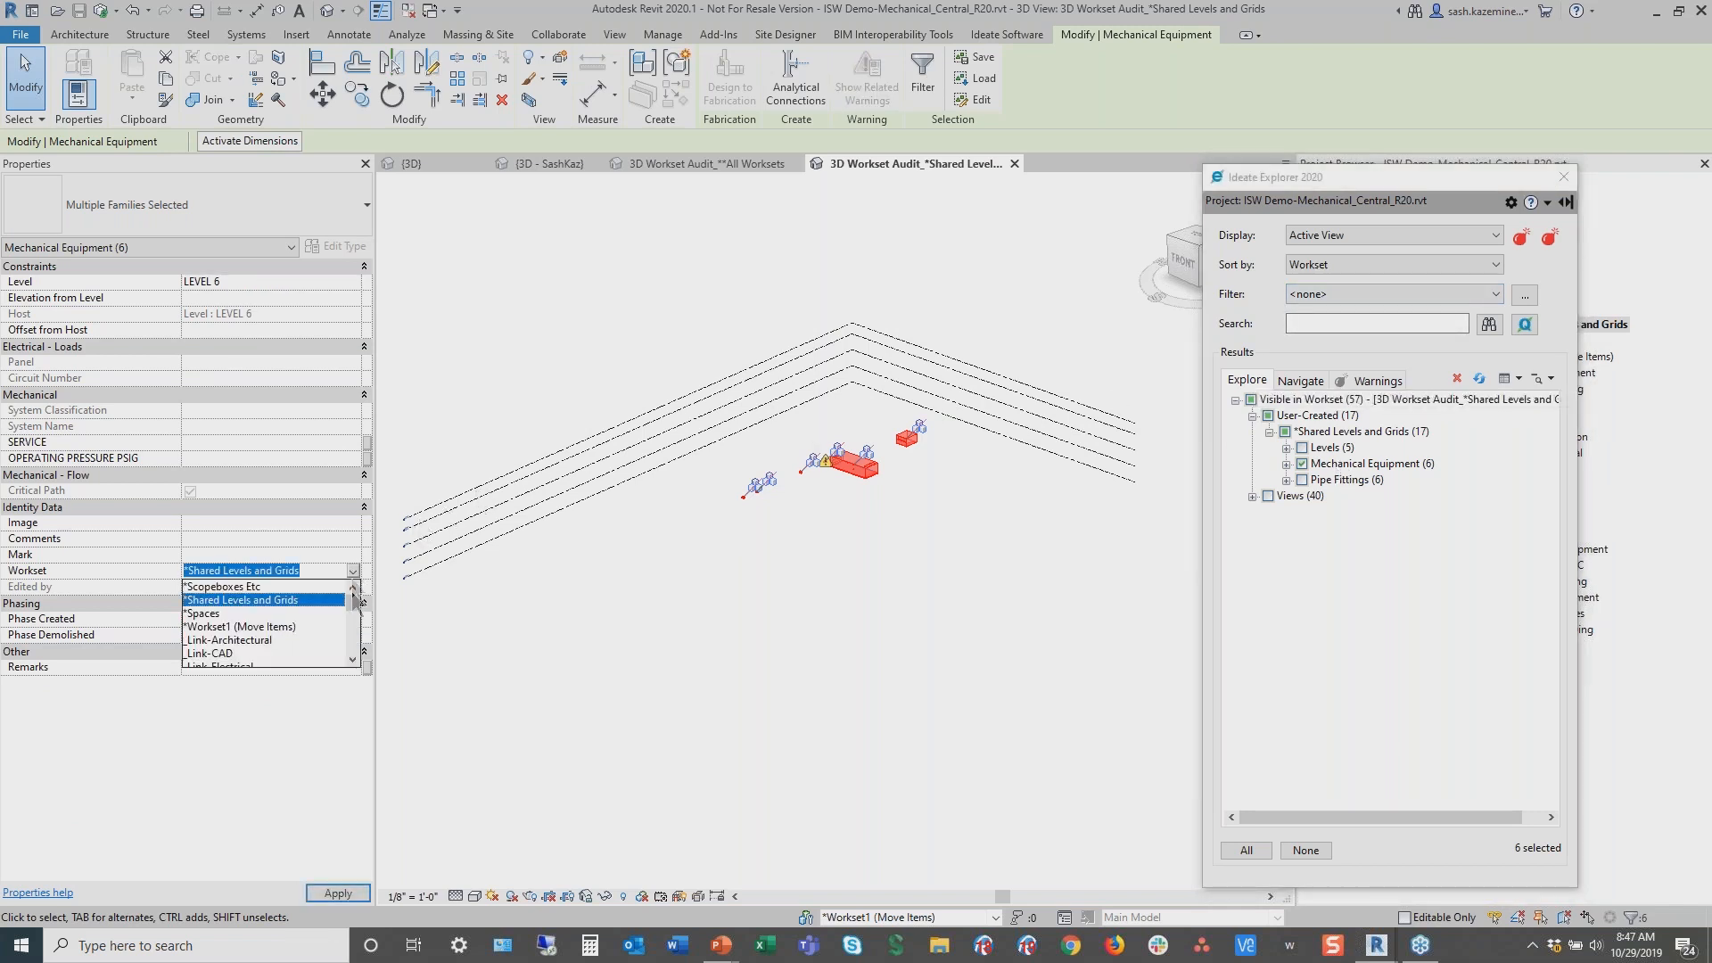
pyautogui.click(353, 661)
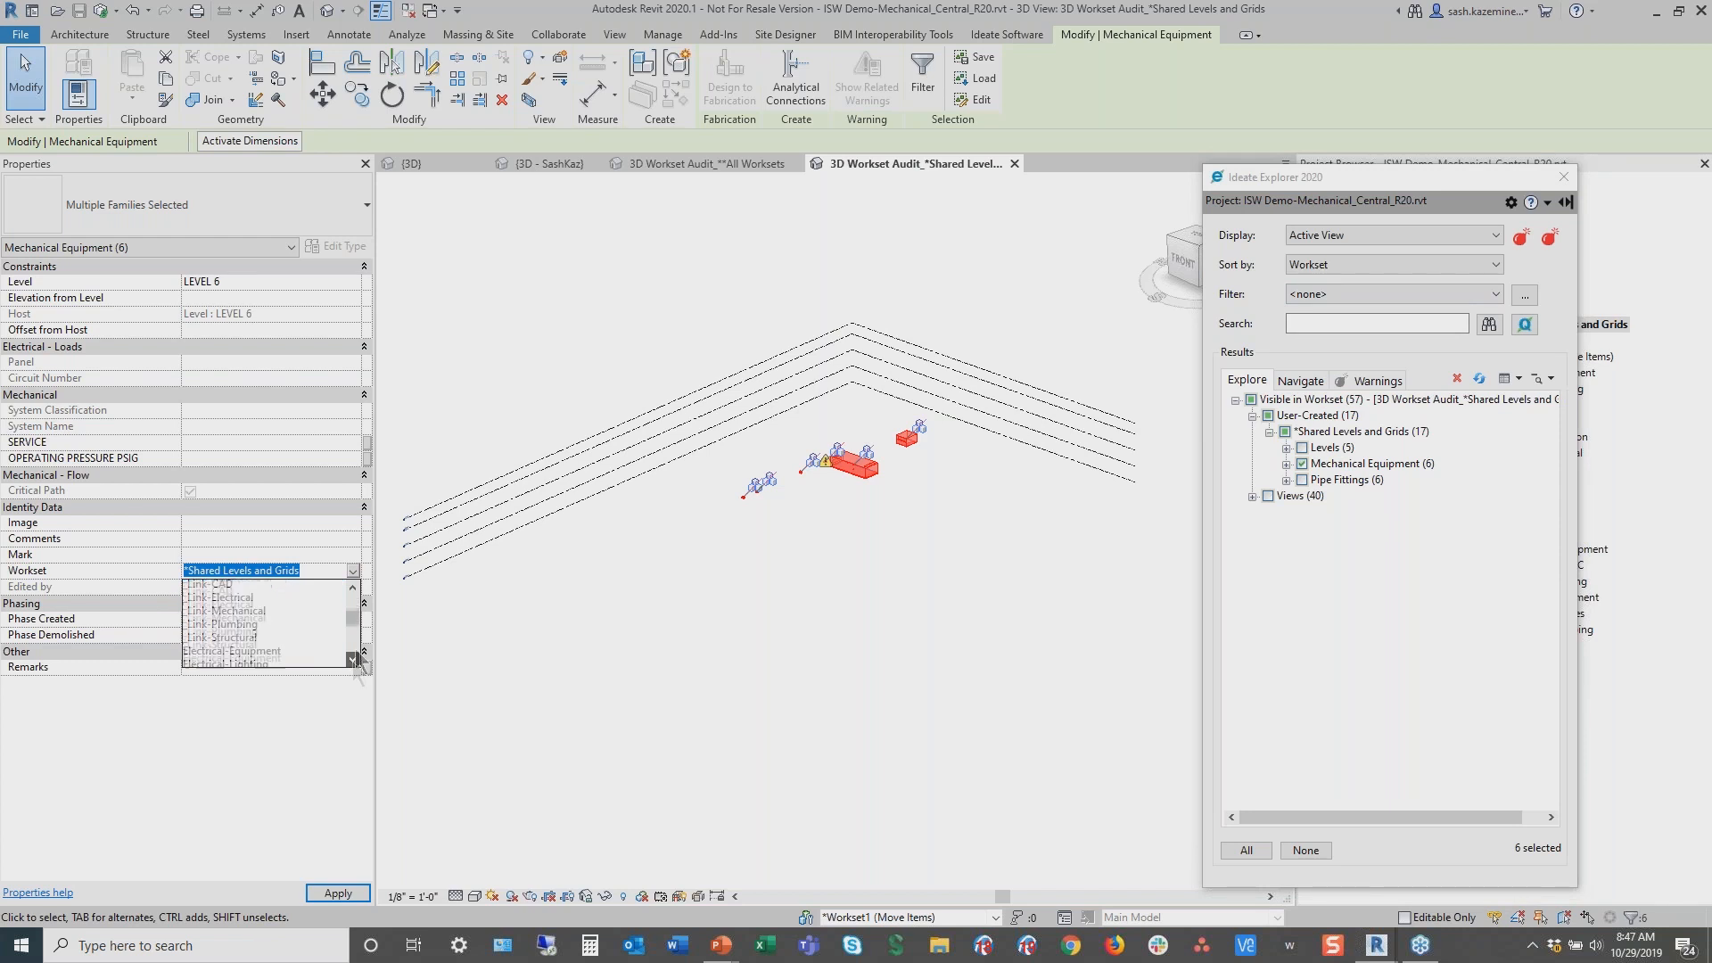
pyautogui.scroll(-2, 353, 627)
pyautogui.click(252, 620)
pyautogui.click(251, 620)
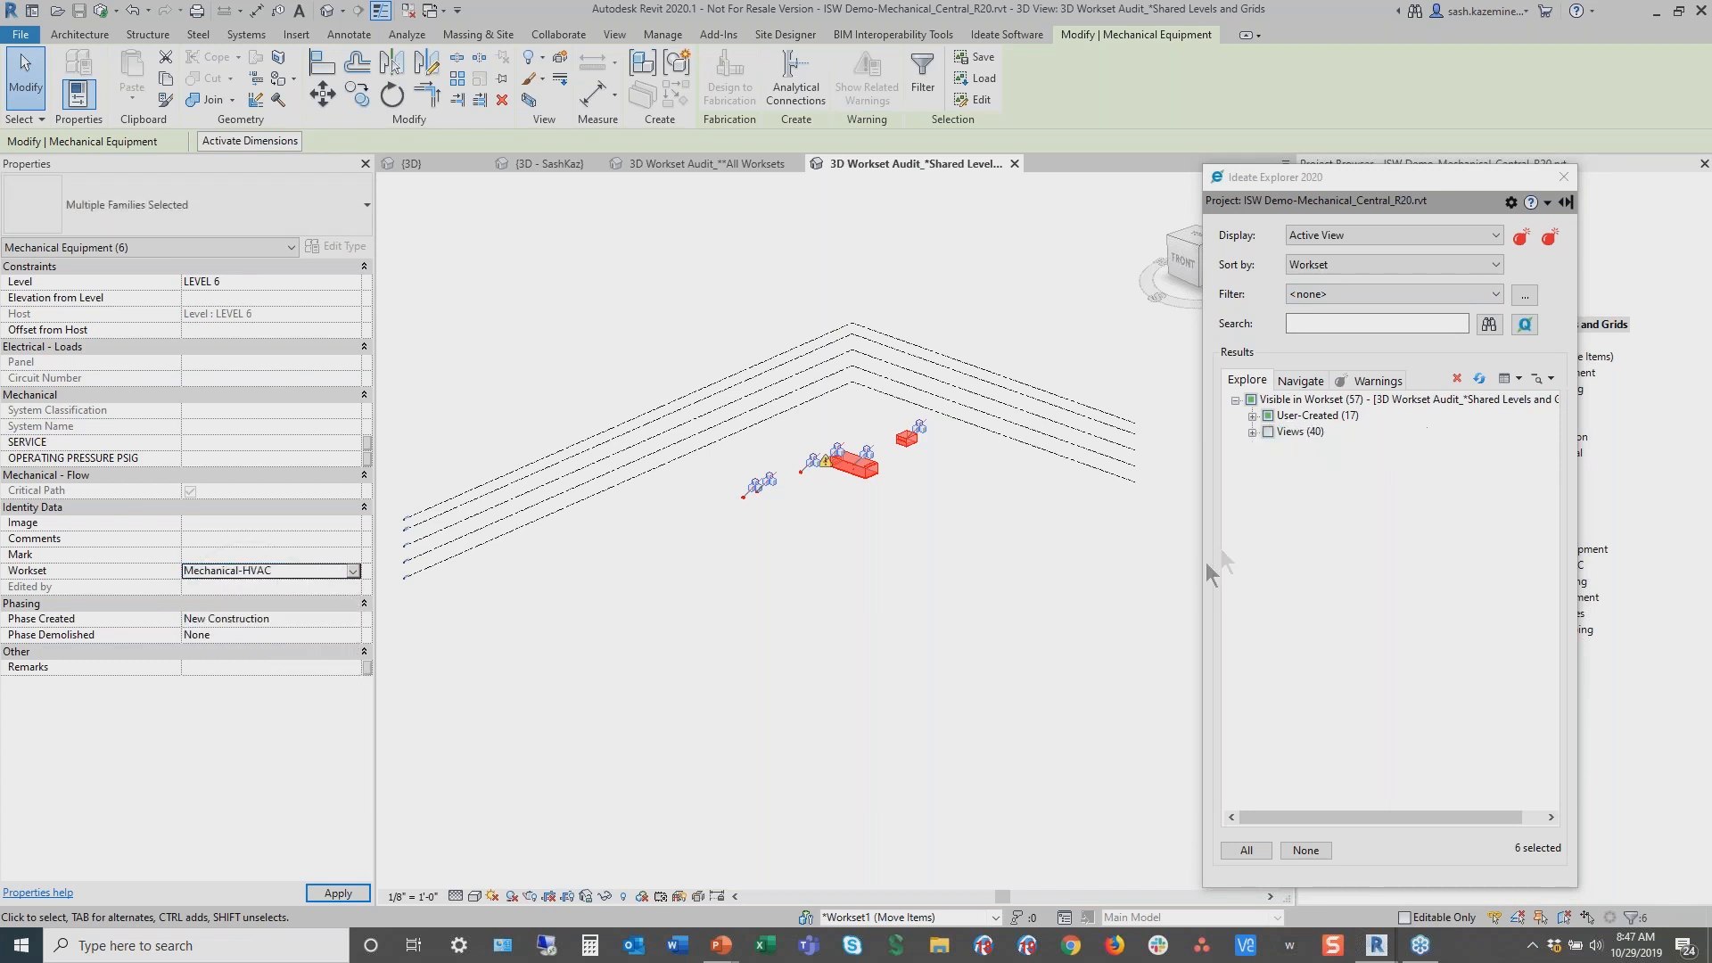
# Select the Pipe Fittings on the *Shared Levels and Grids workset and reassign them to the Plumbing-Plumbing workset
pyautogui.click(1252, 416)
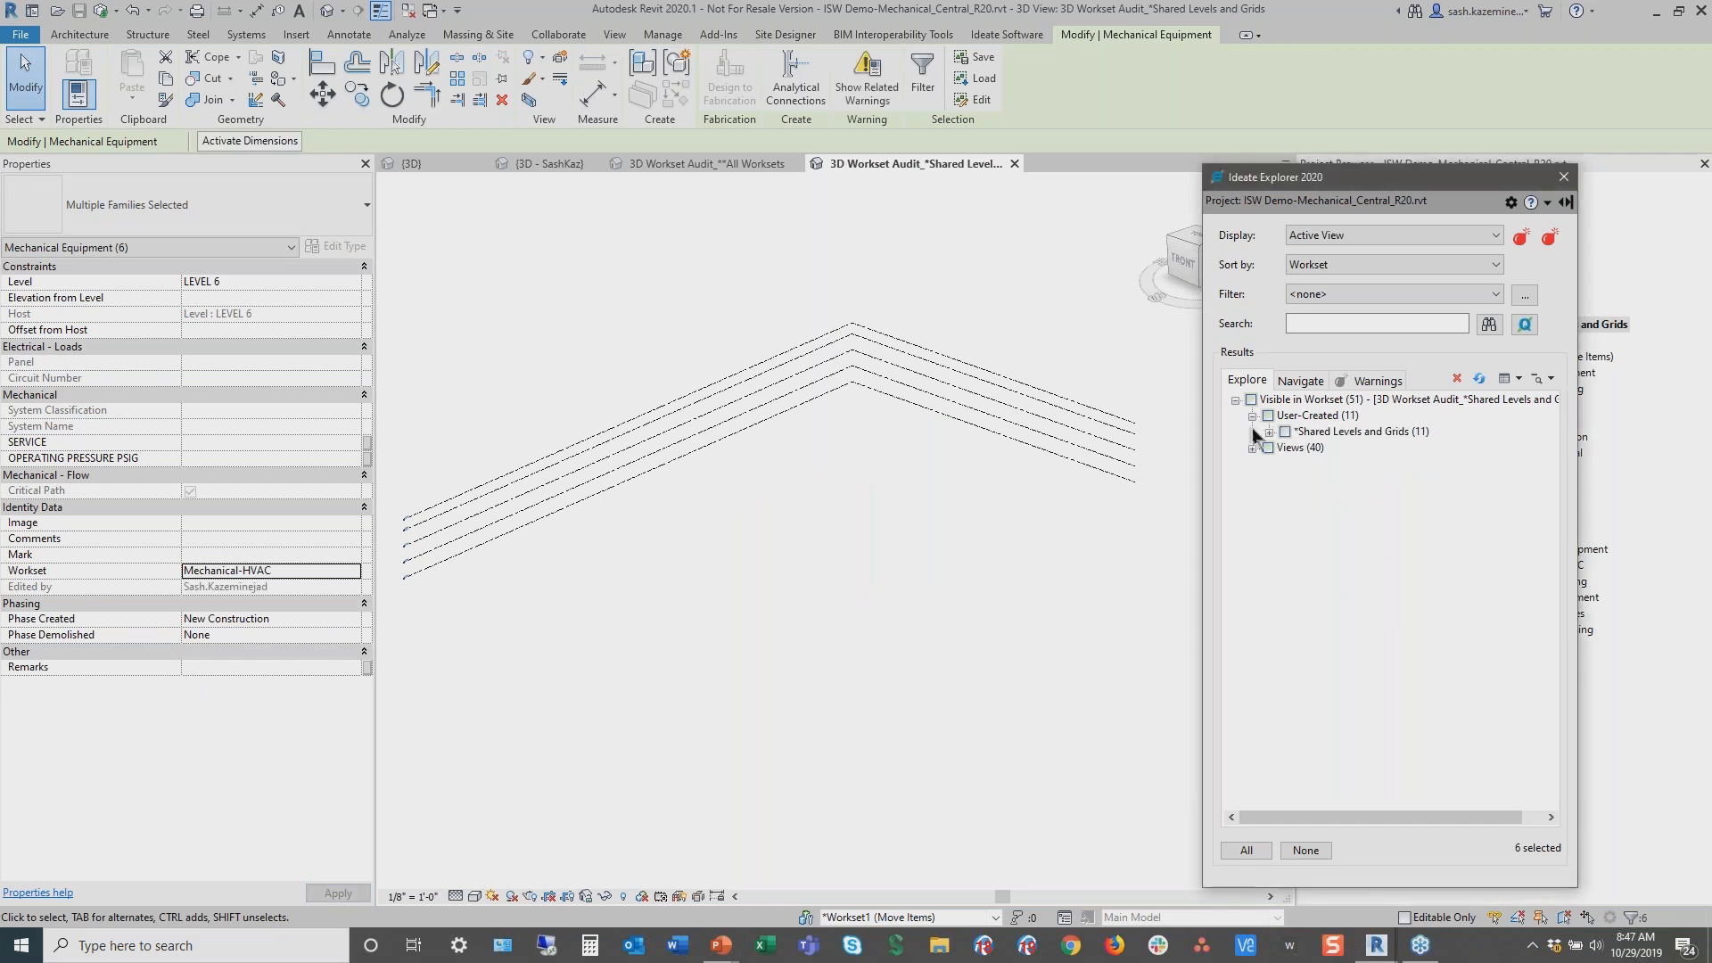
pyautogui.click(1270, 432)
pyautogui.click(1346, 463)
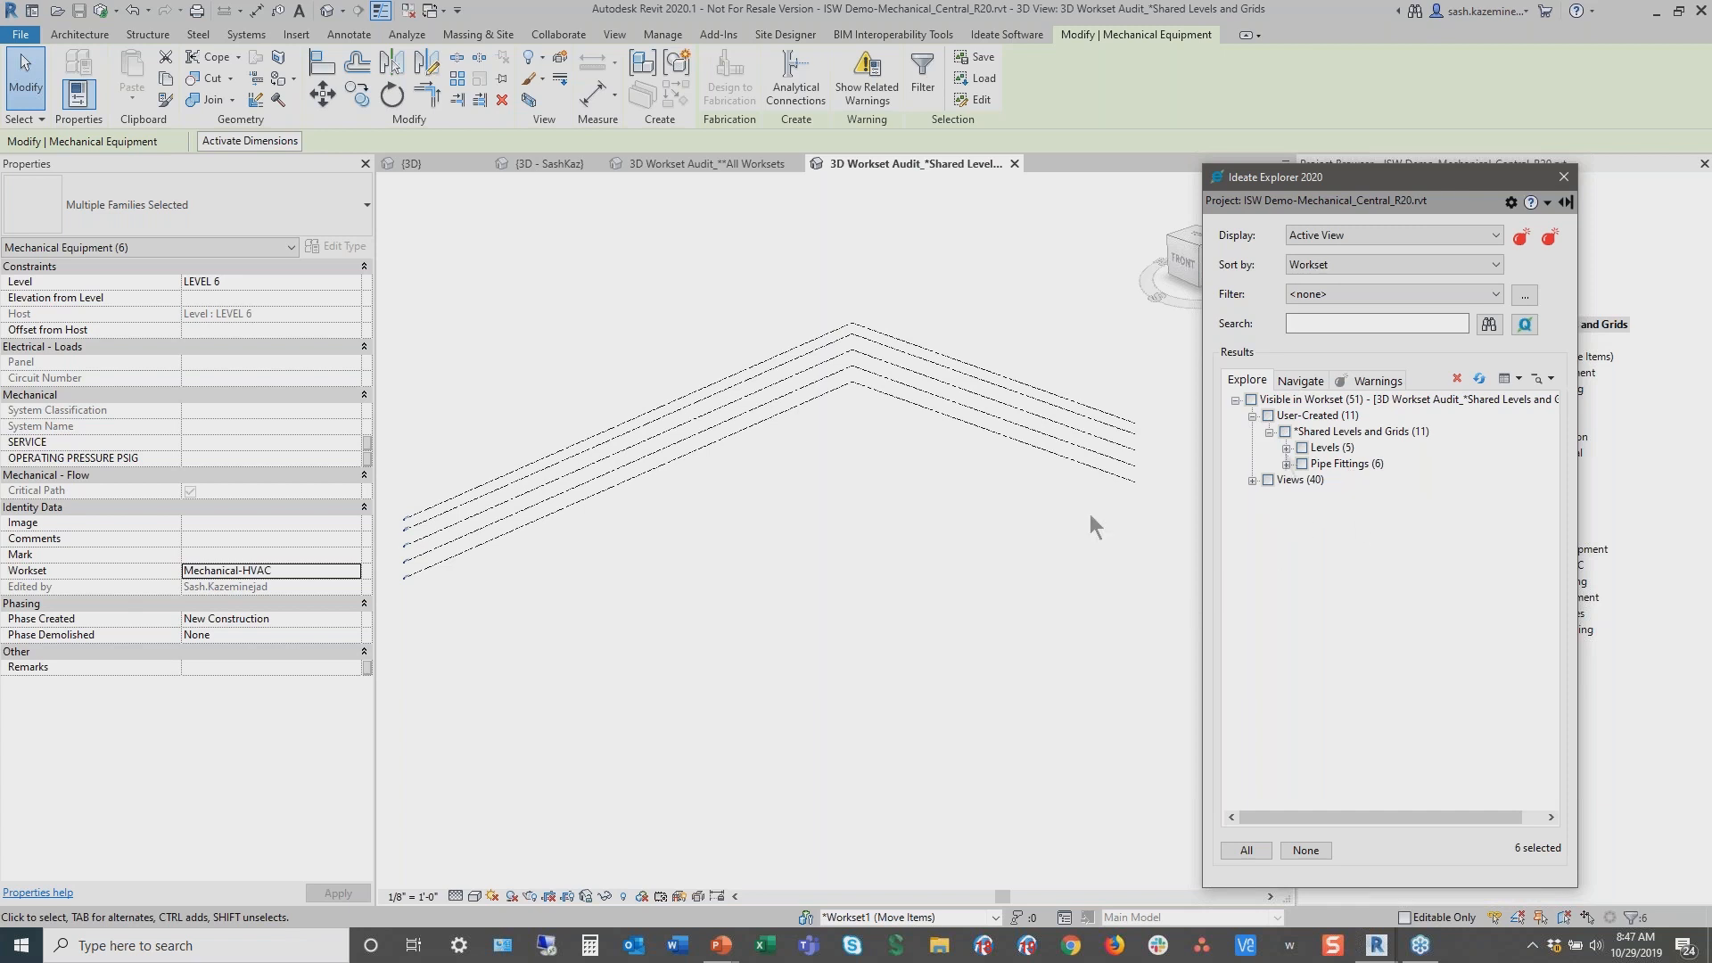
pyautogui.moveTo(1025, 630); pyautogui.dragTo(650, 305)
pyautogui.moveTo(1040, 638); pyautogui.dragTo(693, 267)
pyautogui.click(955, 580)
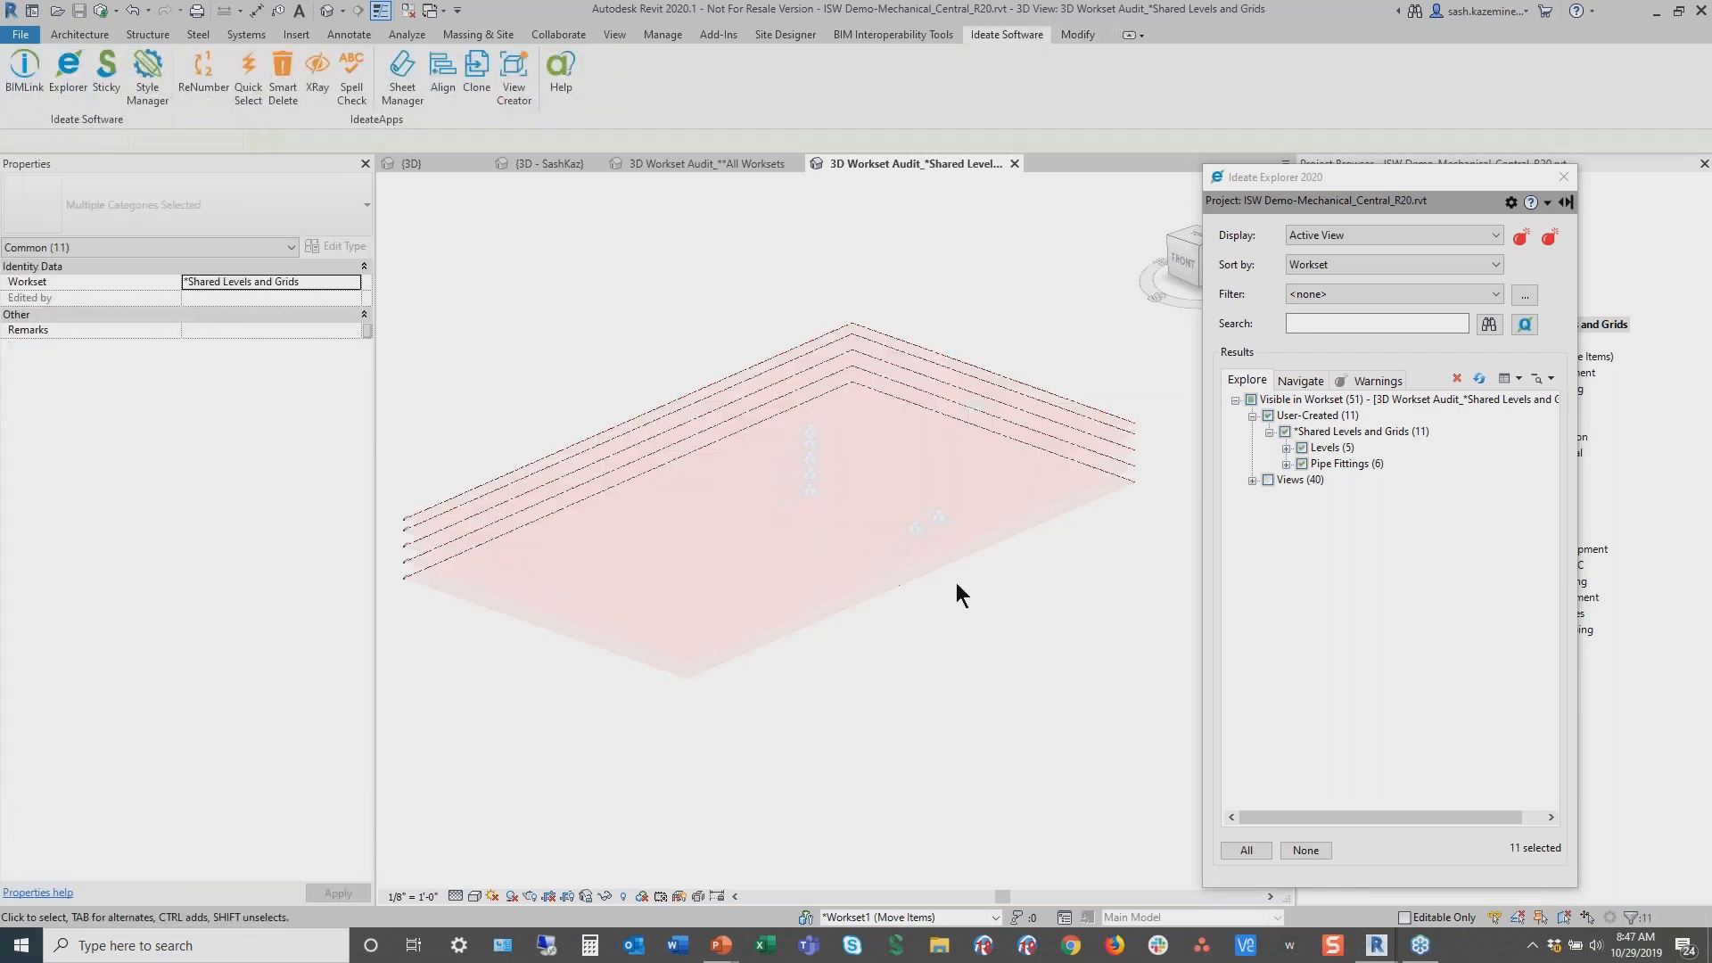
pyautogui.click(1299, 465)
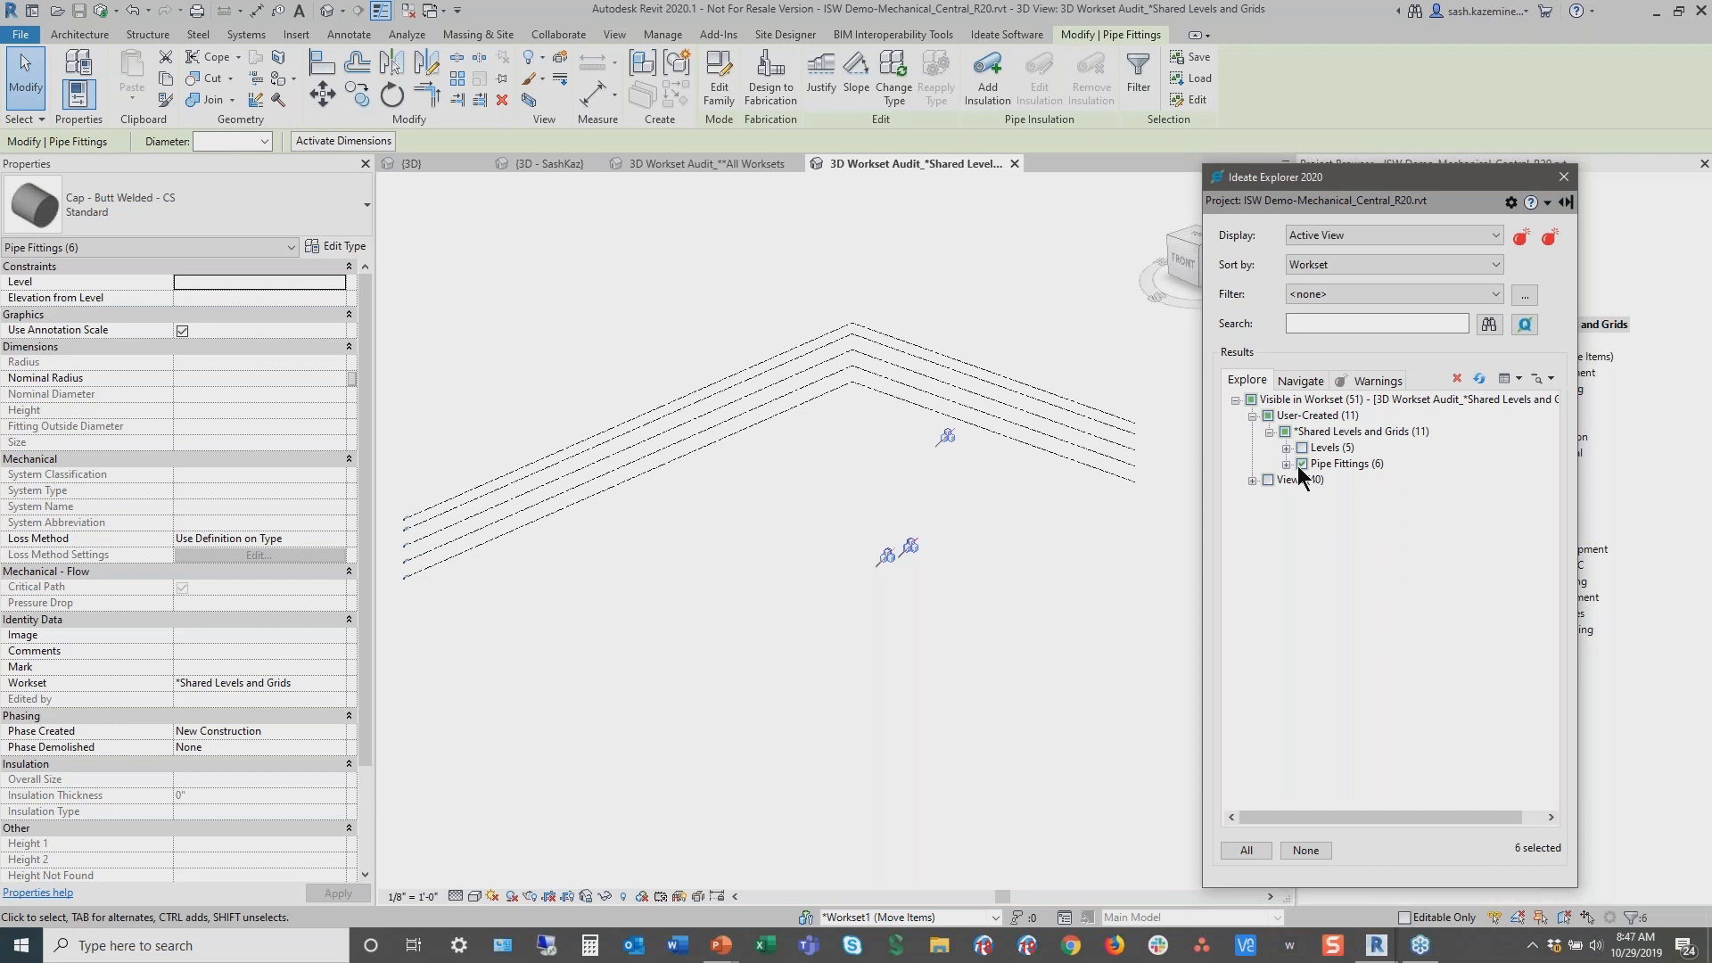
pyautogui.click(342, 685)
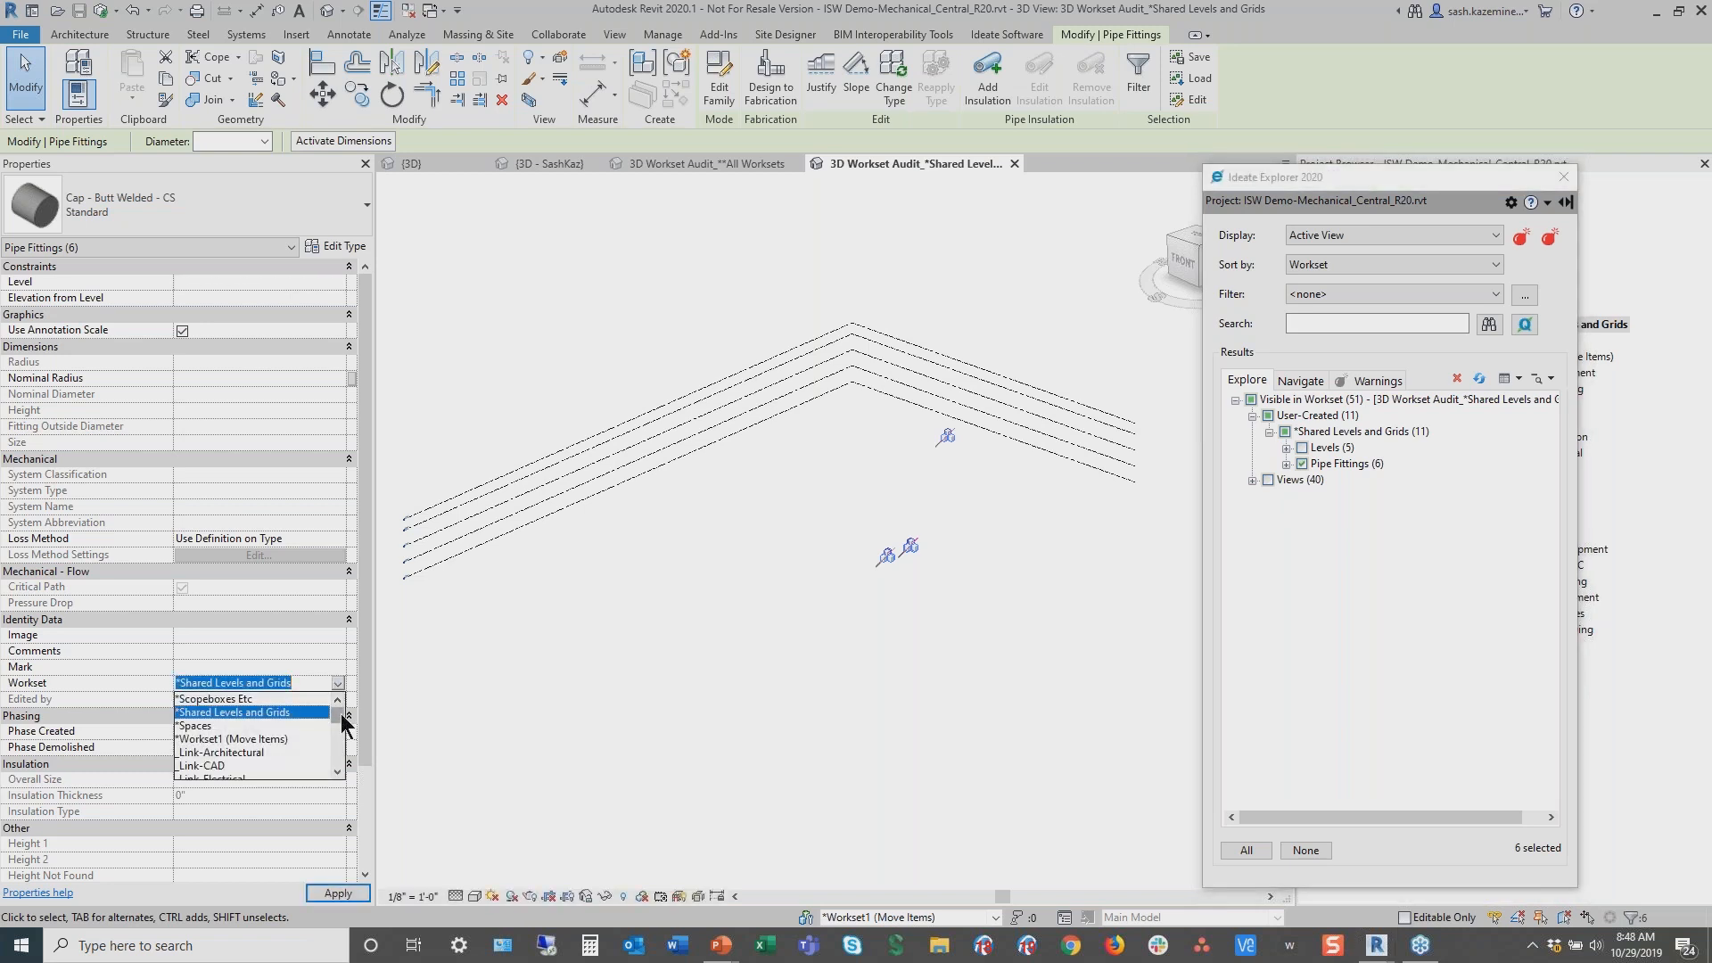
pyautogui.moveTo(344, 722); pyautogui.dragTo(344, 754)
pyautogui.click(238, 768)
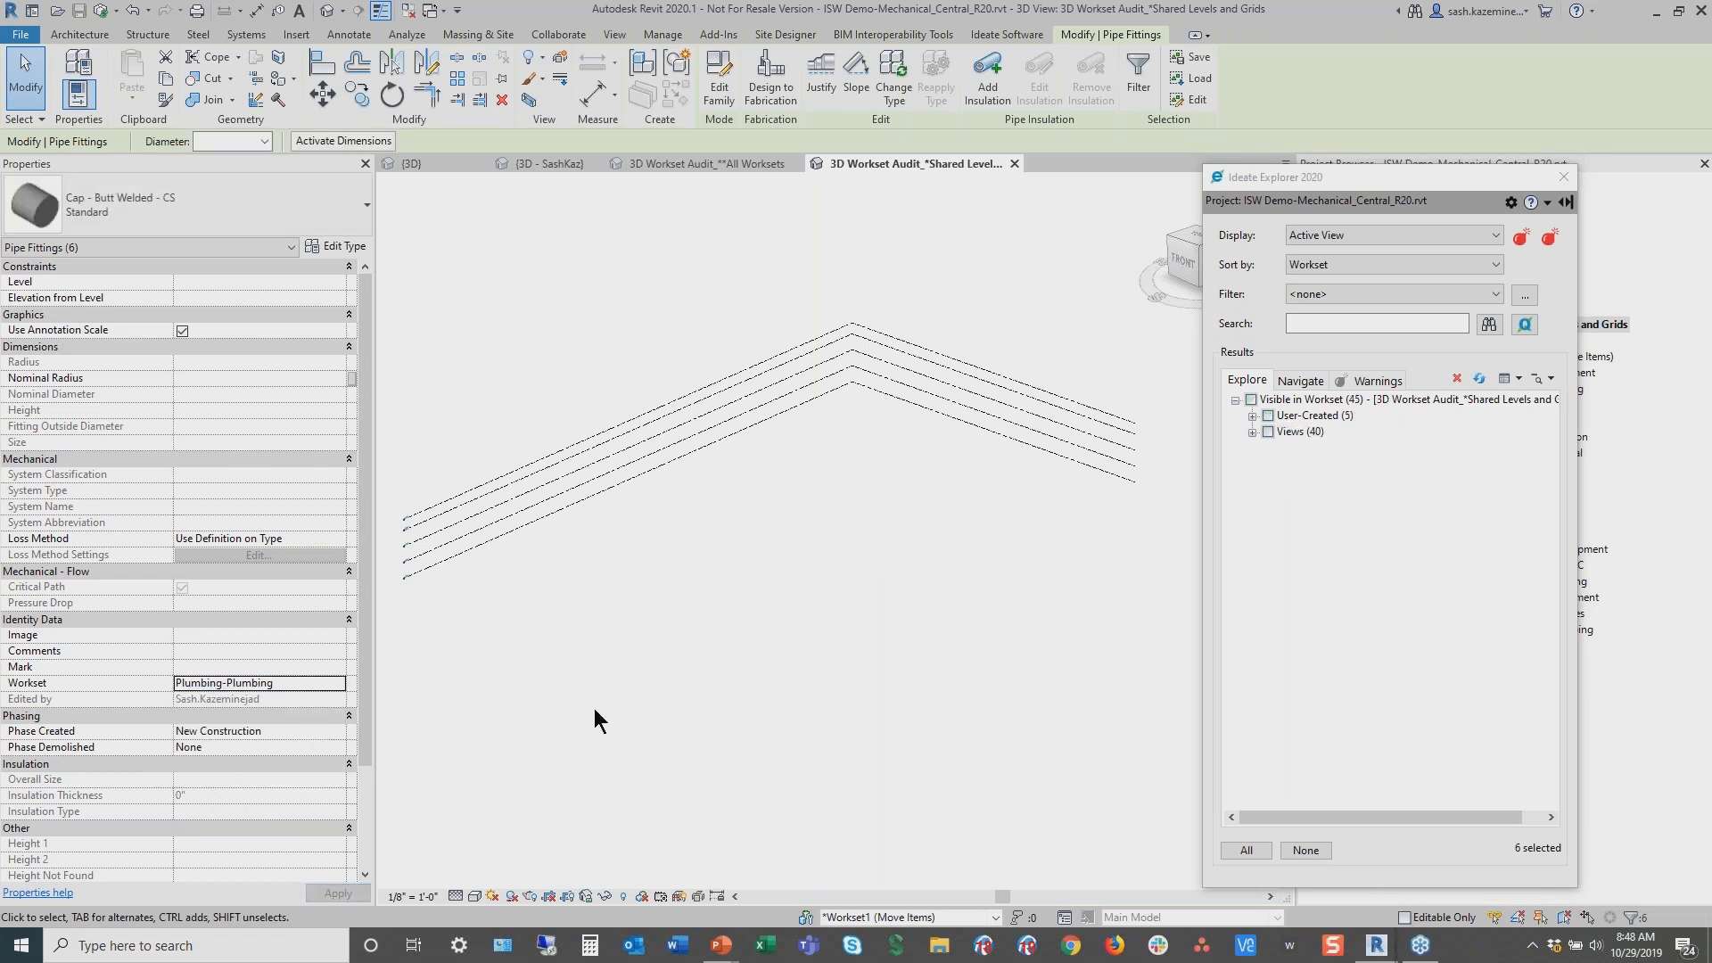
# Expand the *Shared Levels and Grids workset again to review its remaining elements and clear the selection
pyautogui.click(1251, 417)
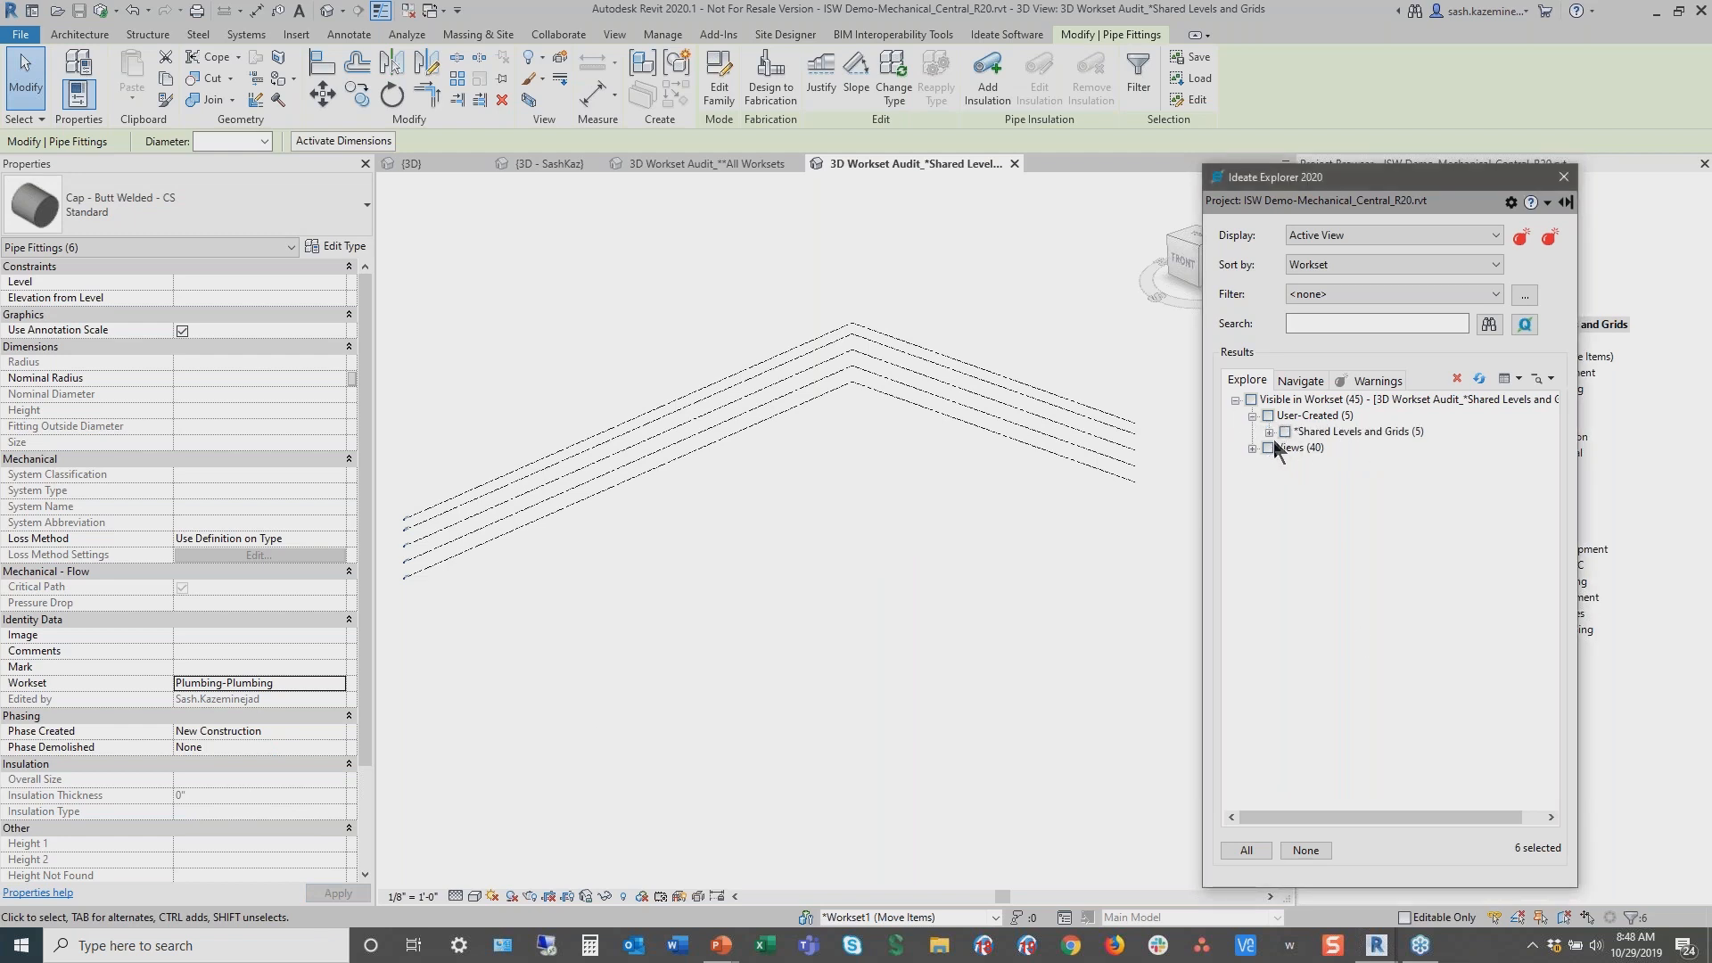
pyautogui.click(1269, 433)
pyautogui.click(1293, 853)
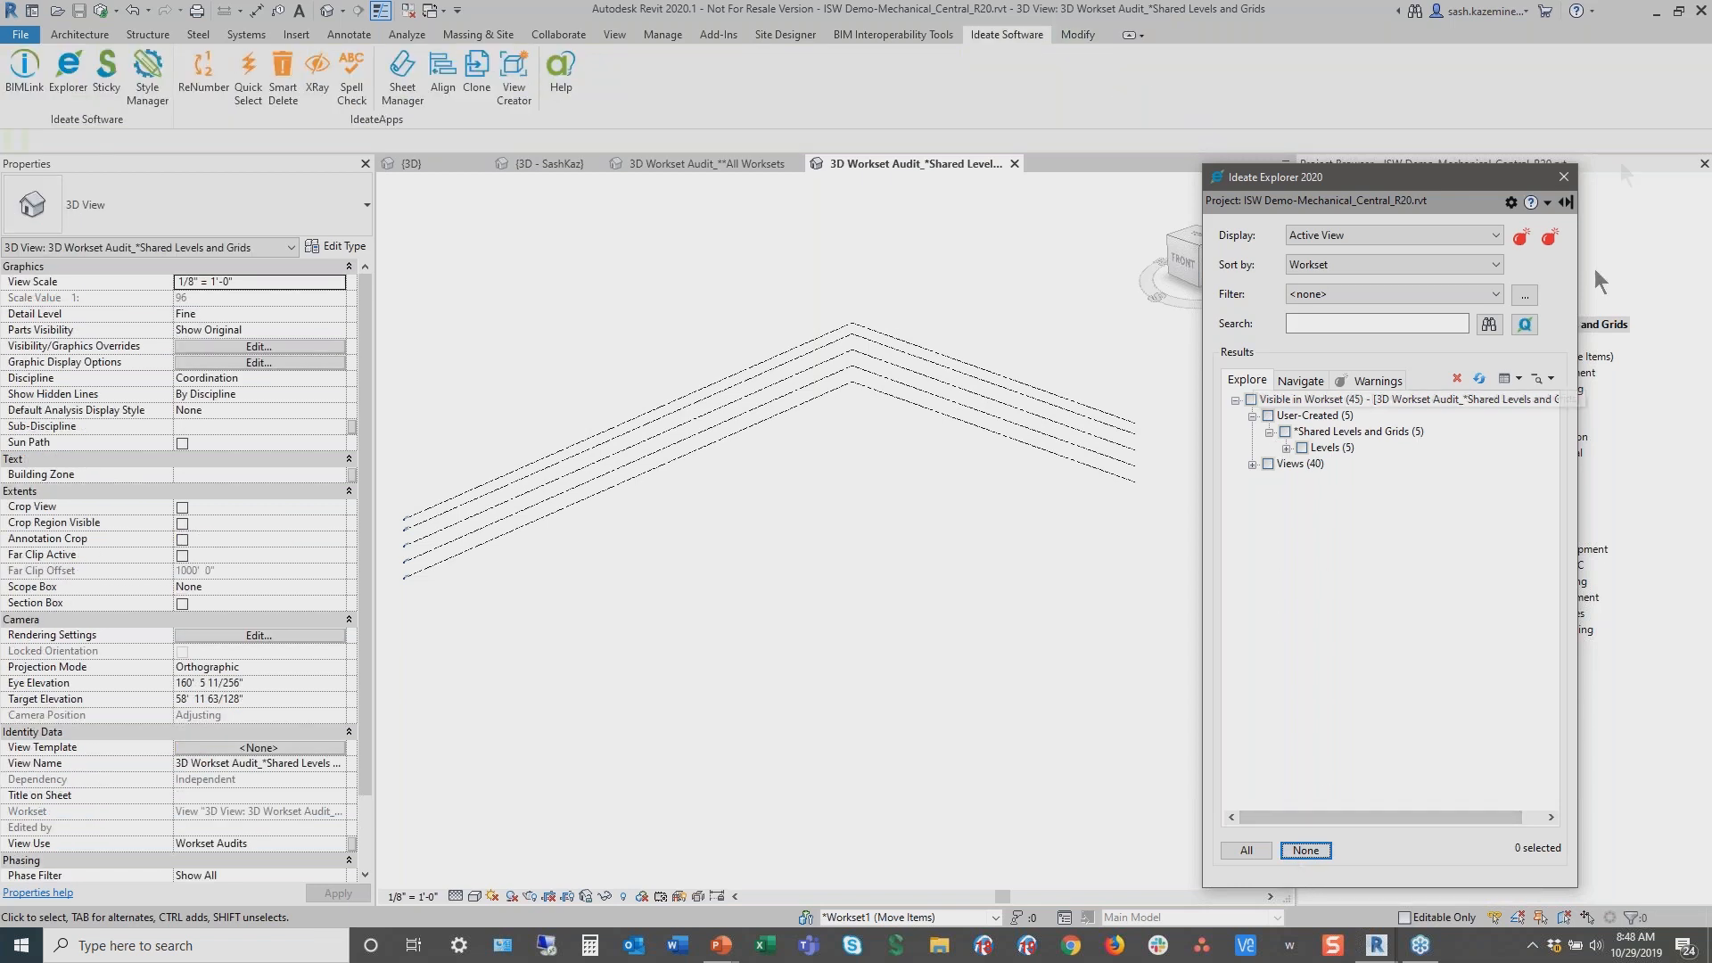
pyautogui.click(1692, 37)
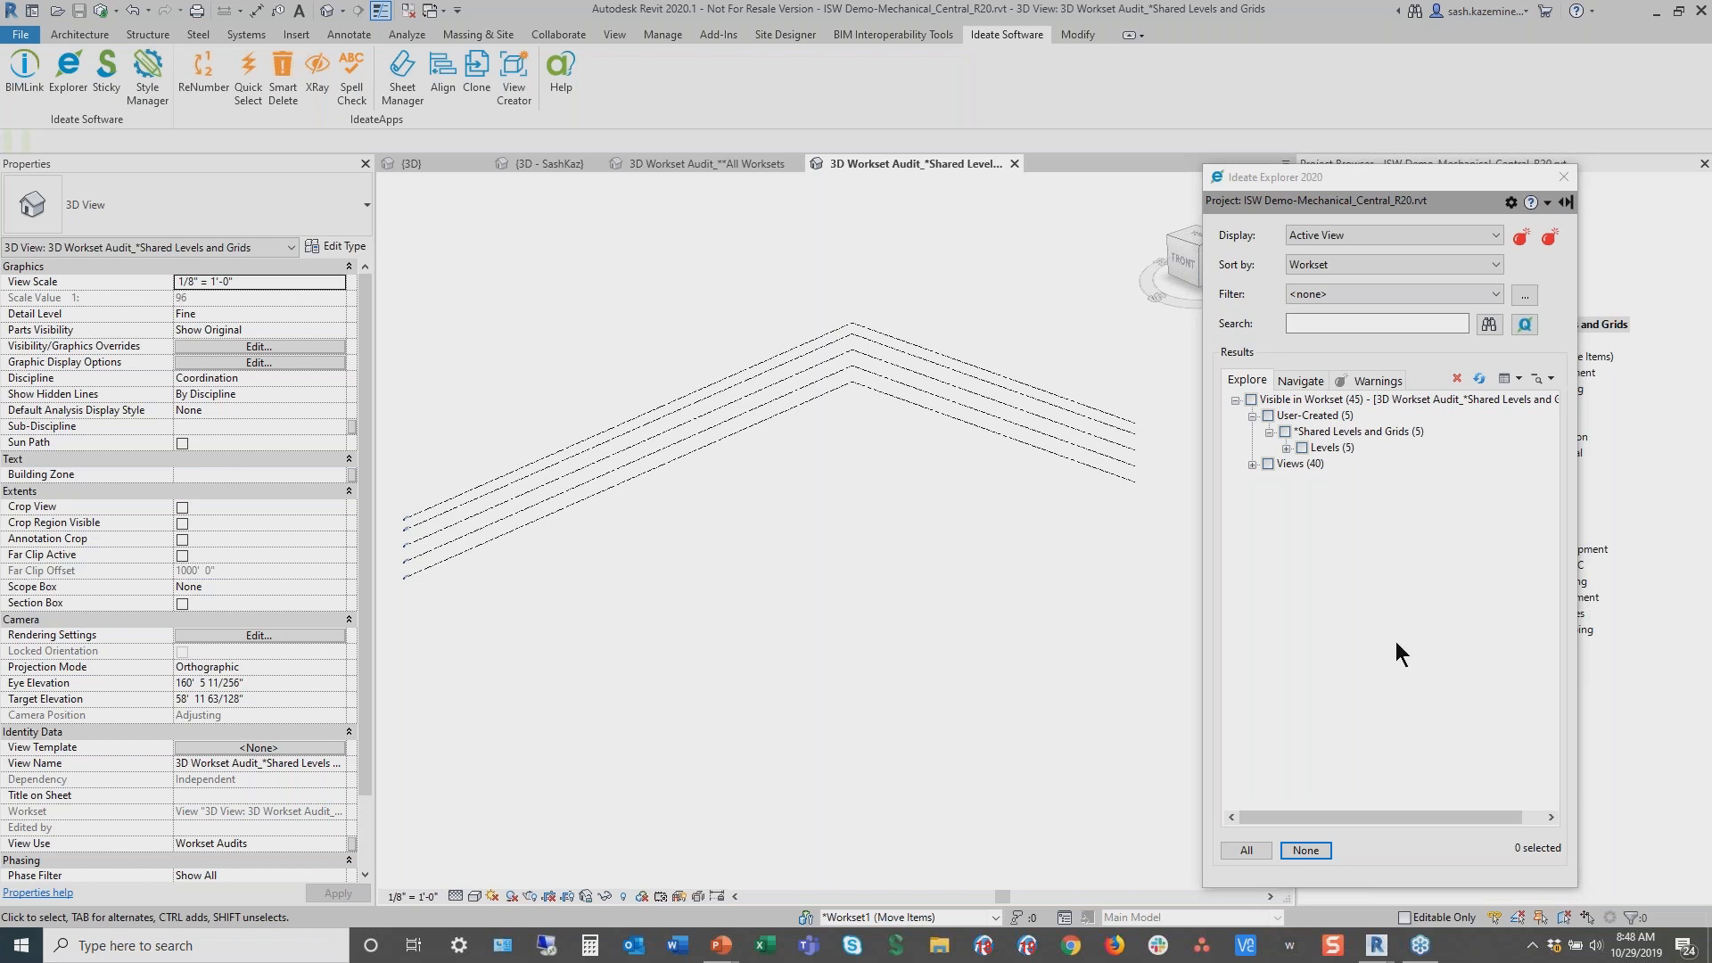
pyautogui.click(972, 516)
pyautogui.click(974, 496)
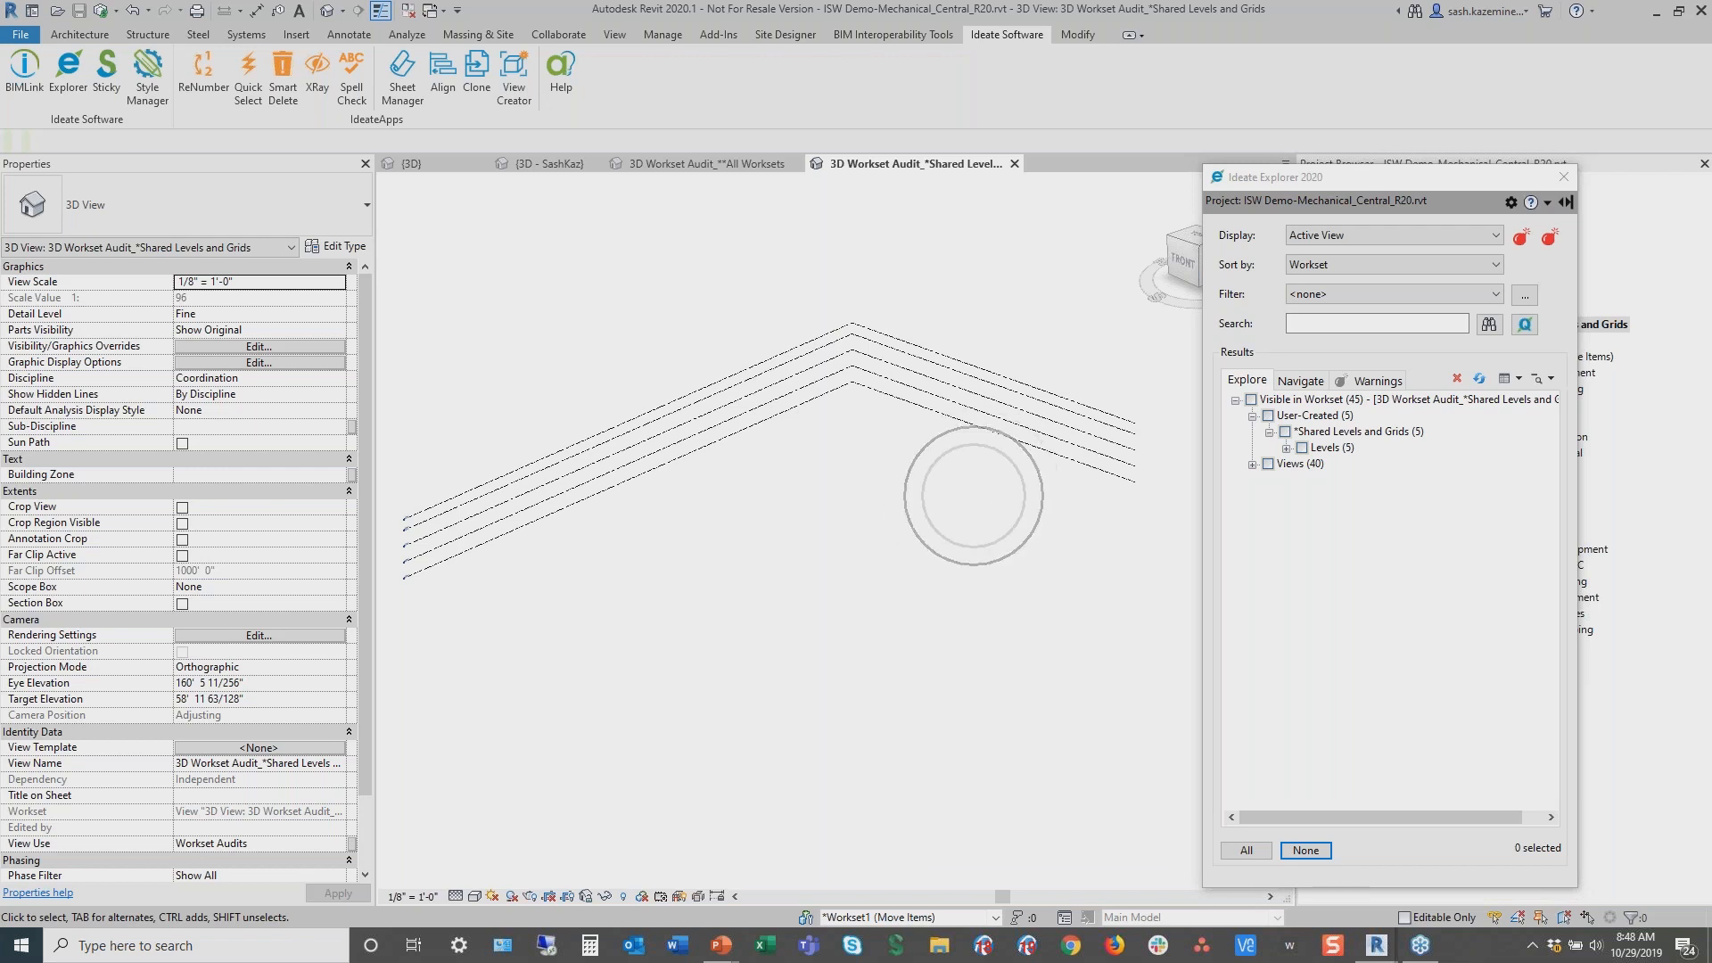
pyautogui.click(974, 496)
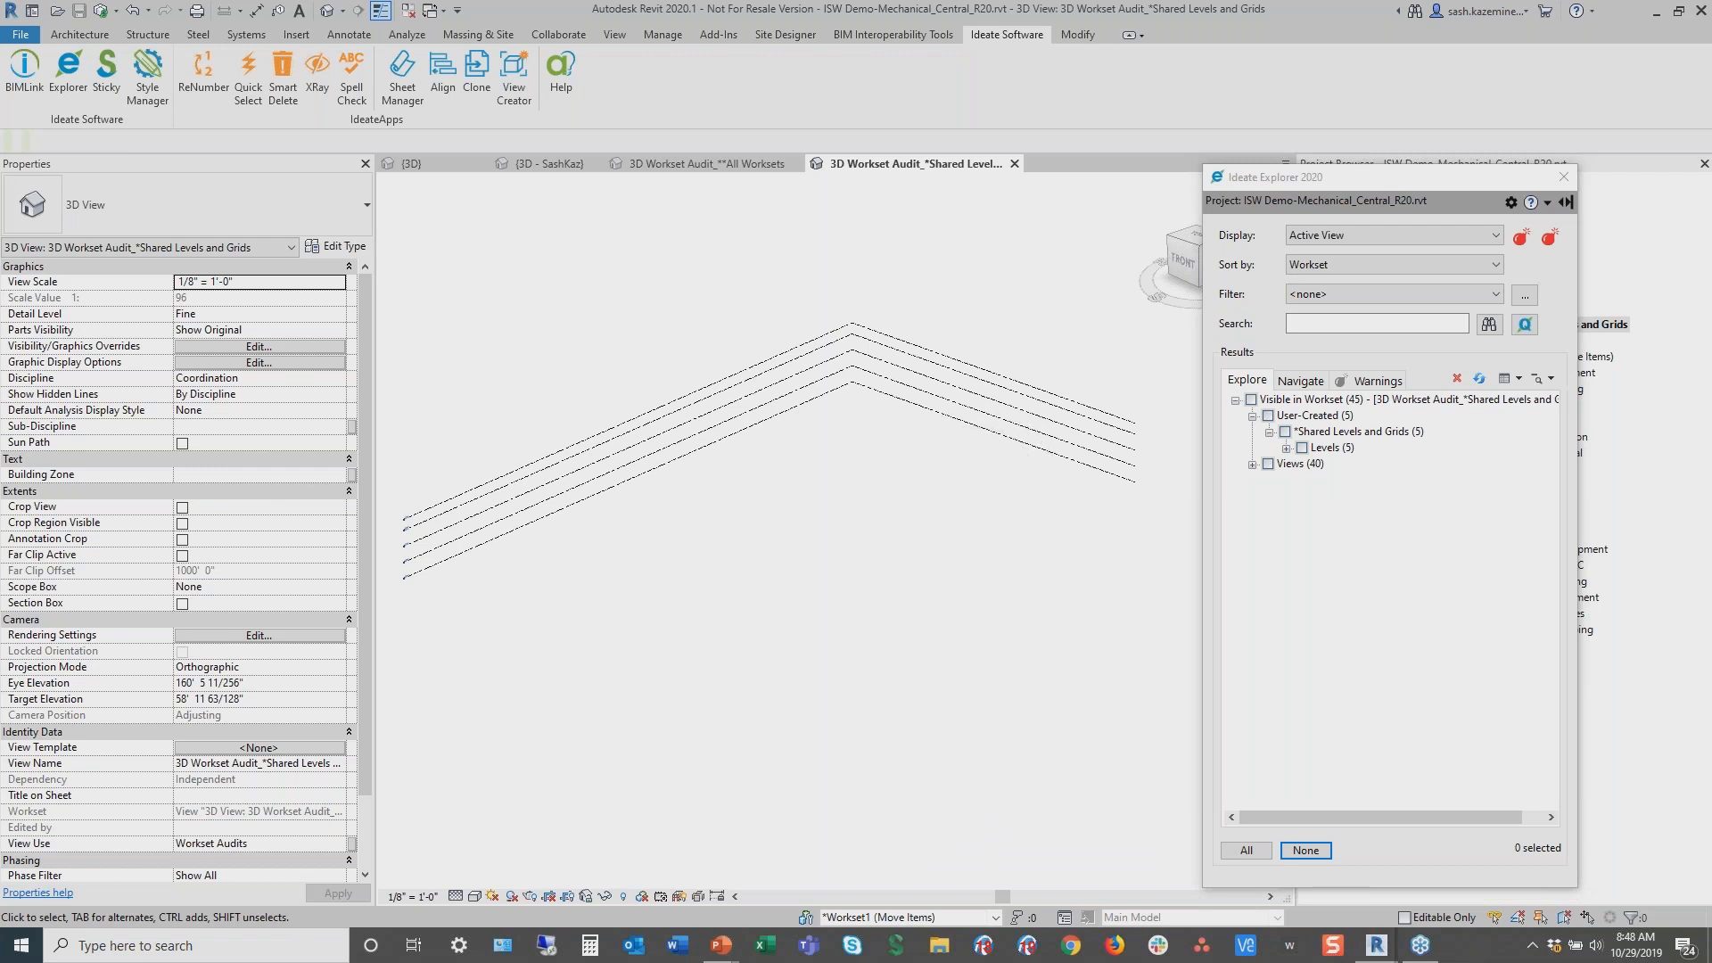
pyautogui.press('ctrl')
pyautogui.press('ctrl')
pyautogui.press('ctrl')
# Switch the Explorer display scope to Entire Project and move its window back beside the view
pyautogui.click(1326, 237)
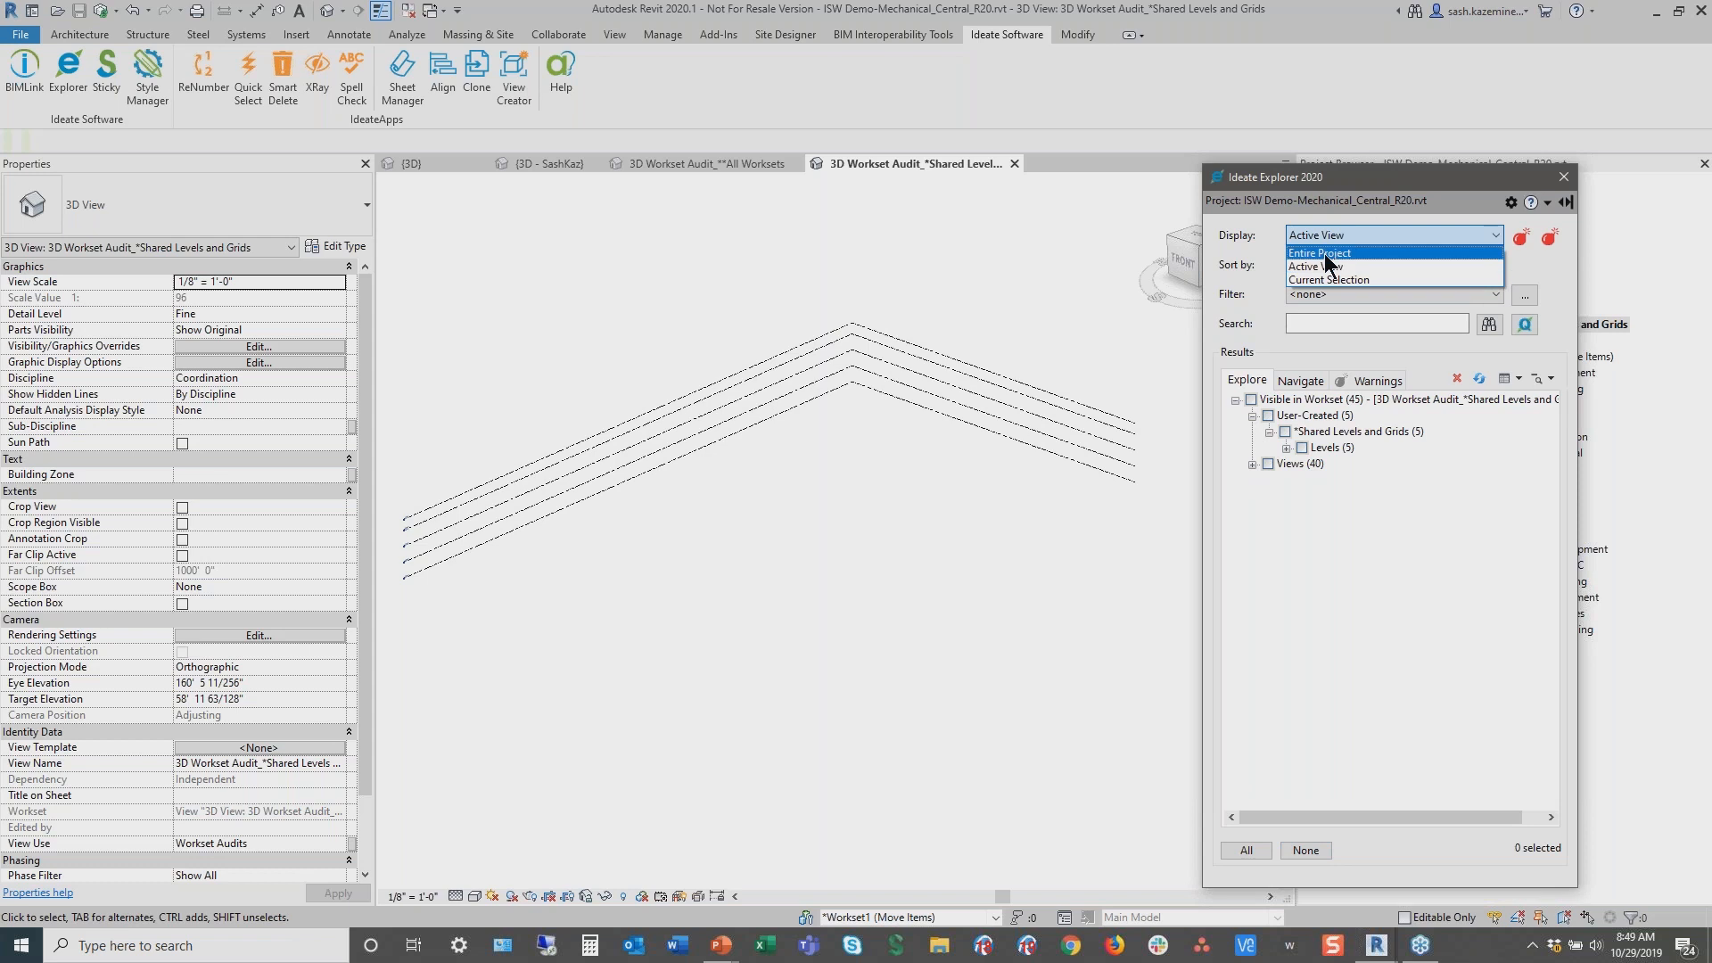
pyautogui.click(1325, 254)
pyautogui.moveTo(1353, 183); pyautogui.dragTo(1060, 181)
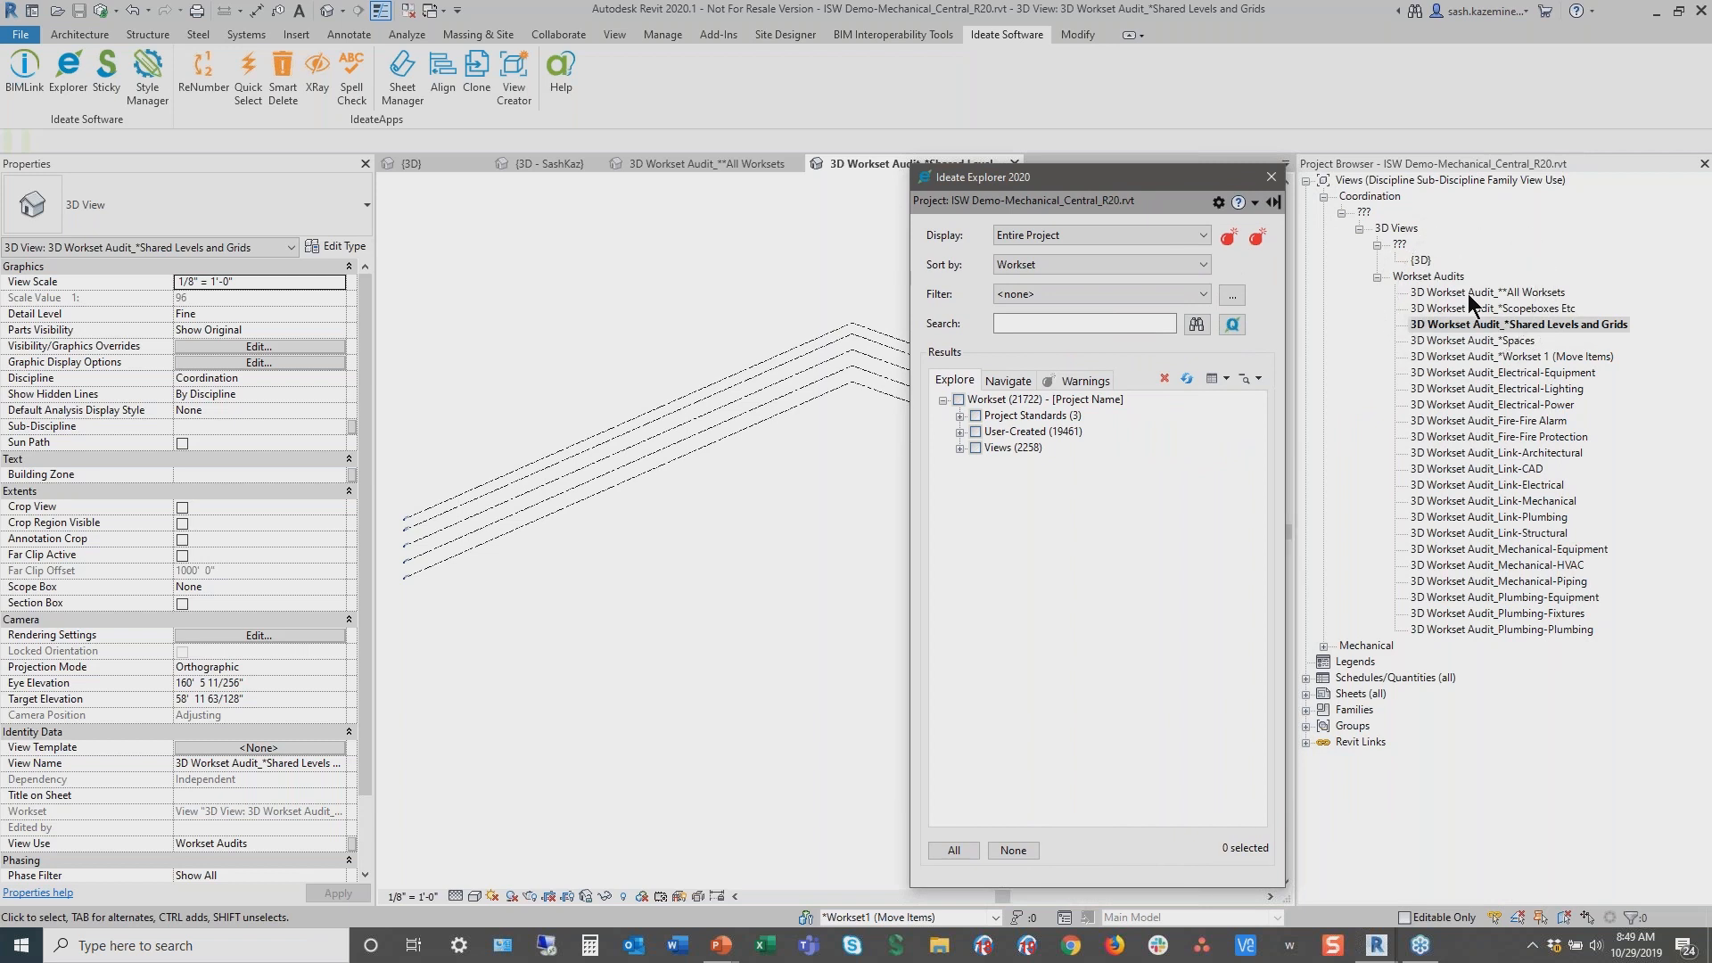
# Open the default {3D} view, zoom out, and turn on the Worksets display mode
pyautogui.doubleClick(1419, 259)
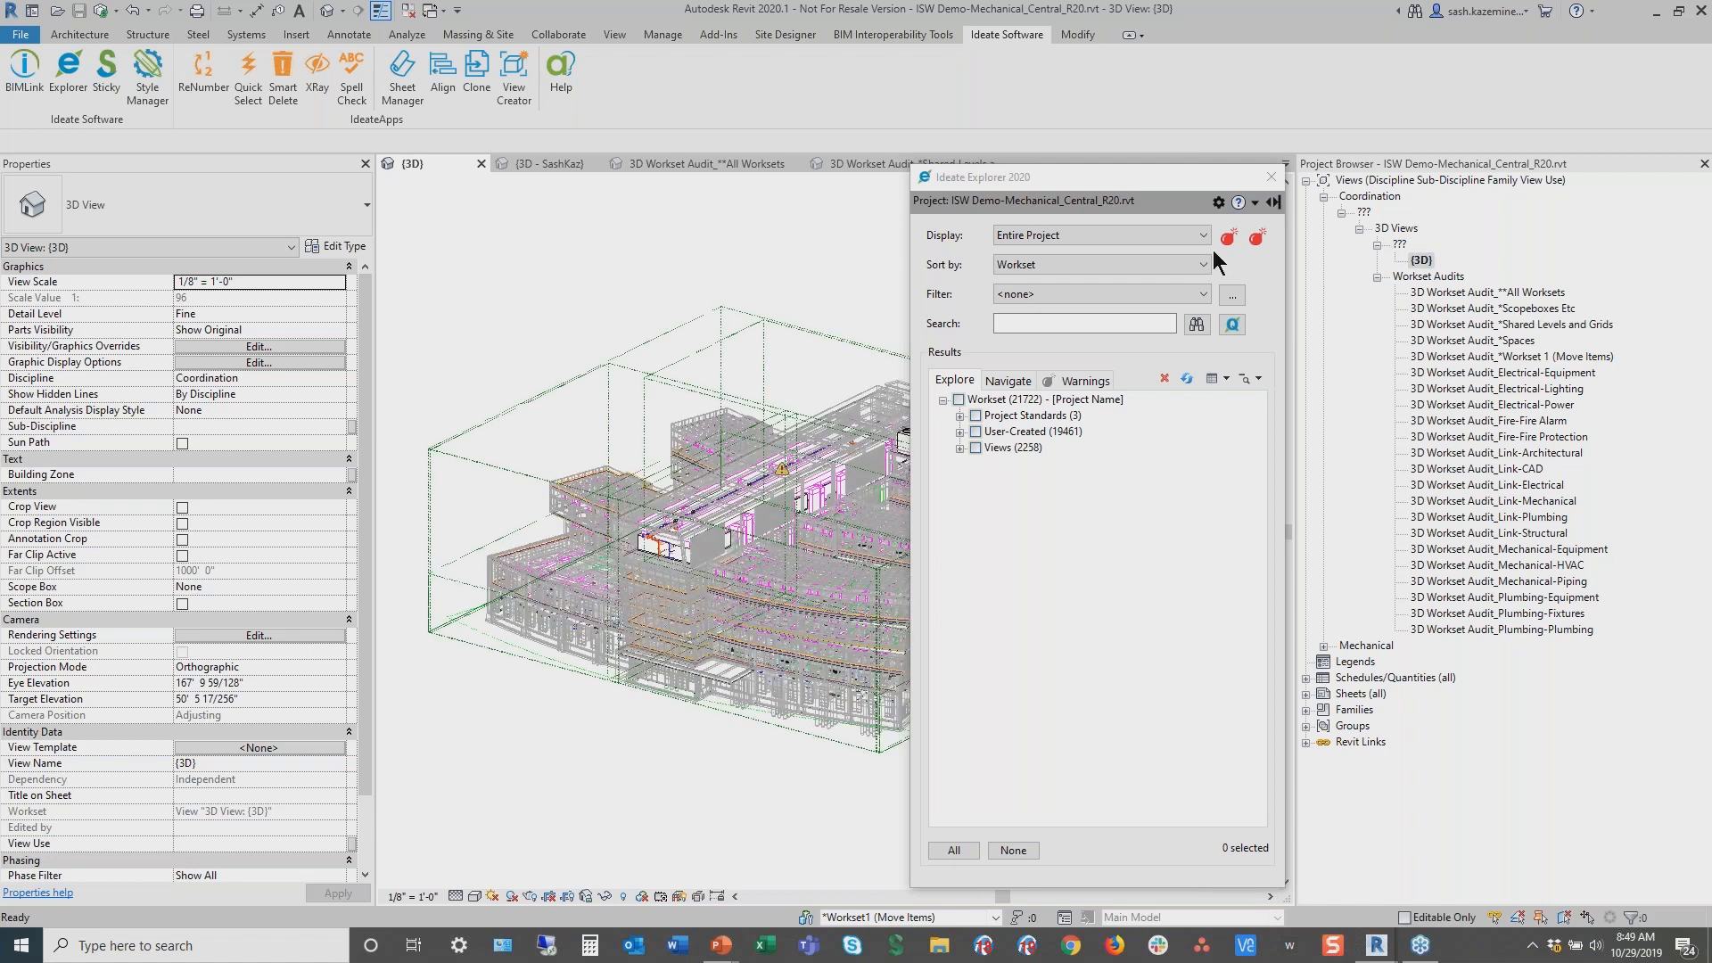
pyautogui.moveTo(1168, 182); pyautogui.dragTo(1404, 153)
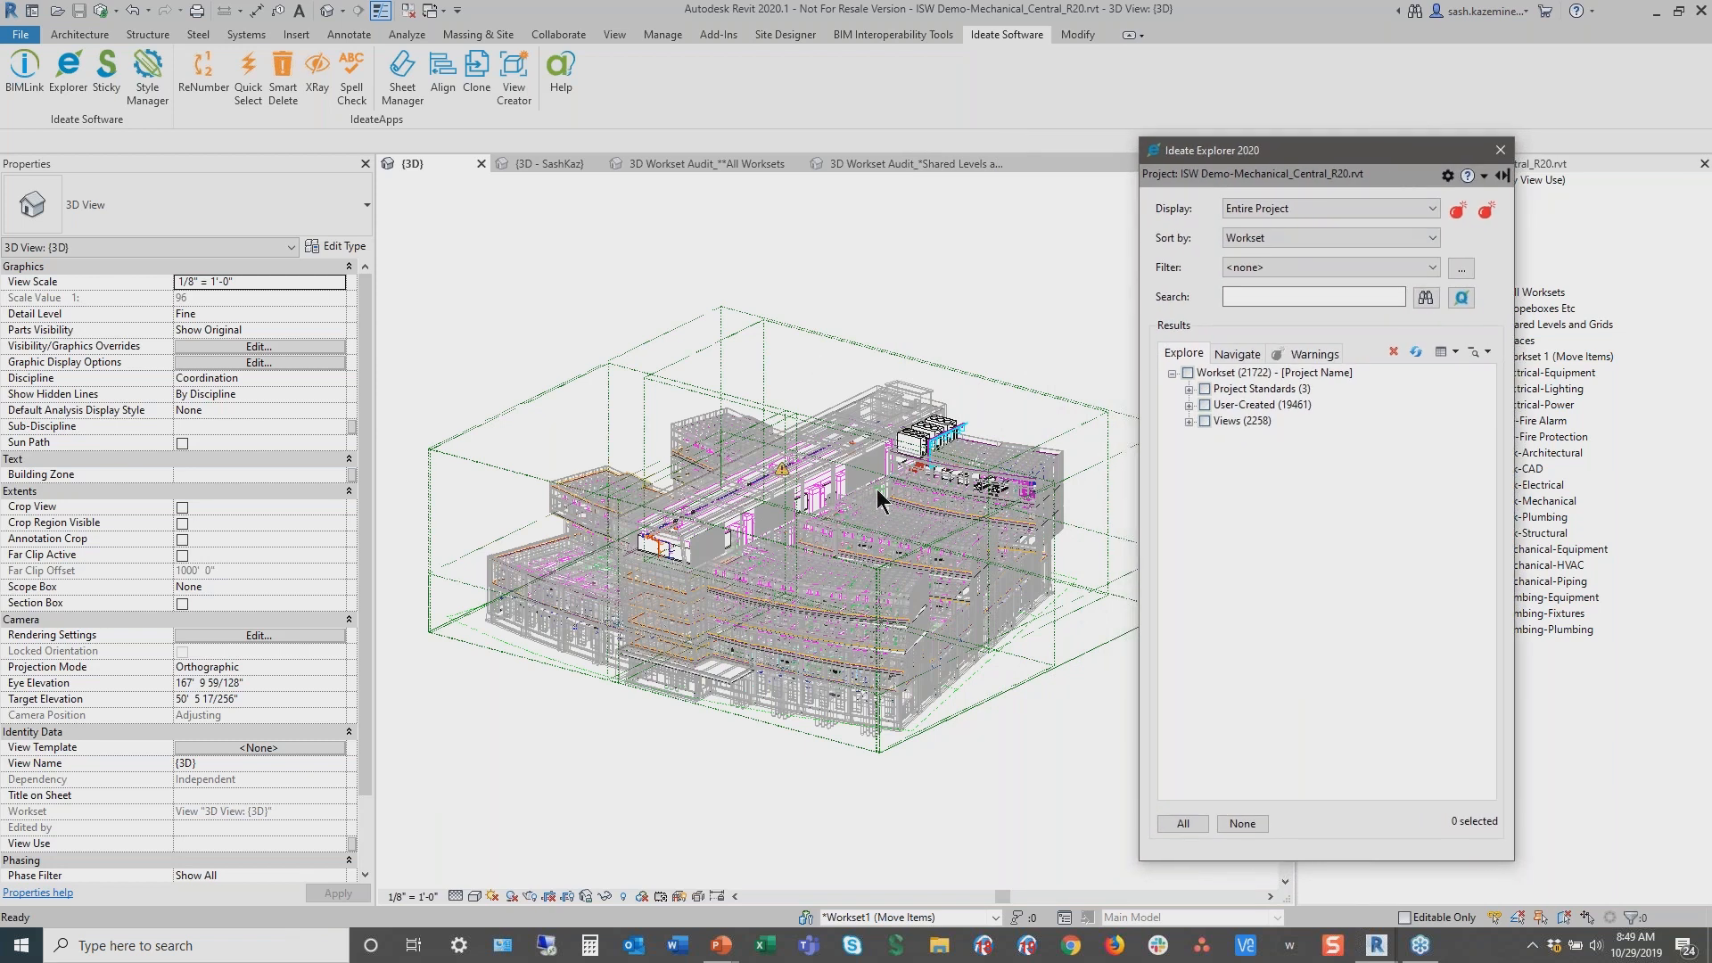
pyautogui.scroll(-1, 862, 489)
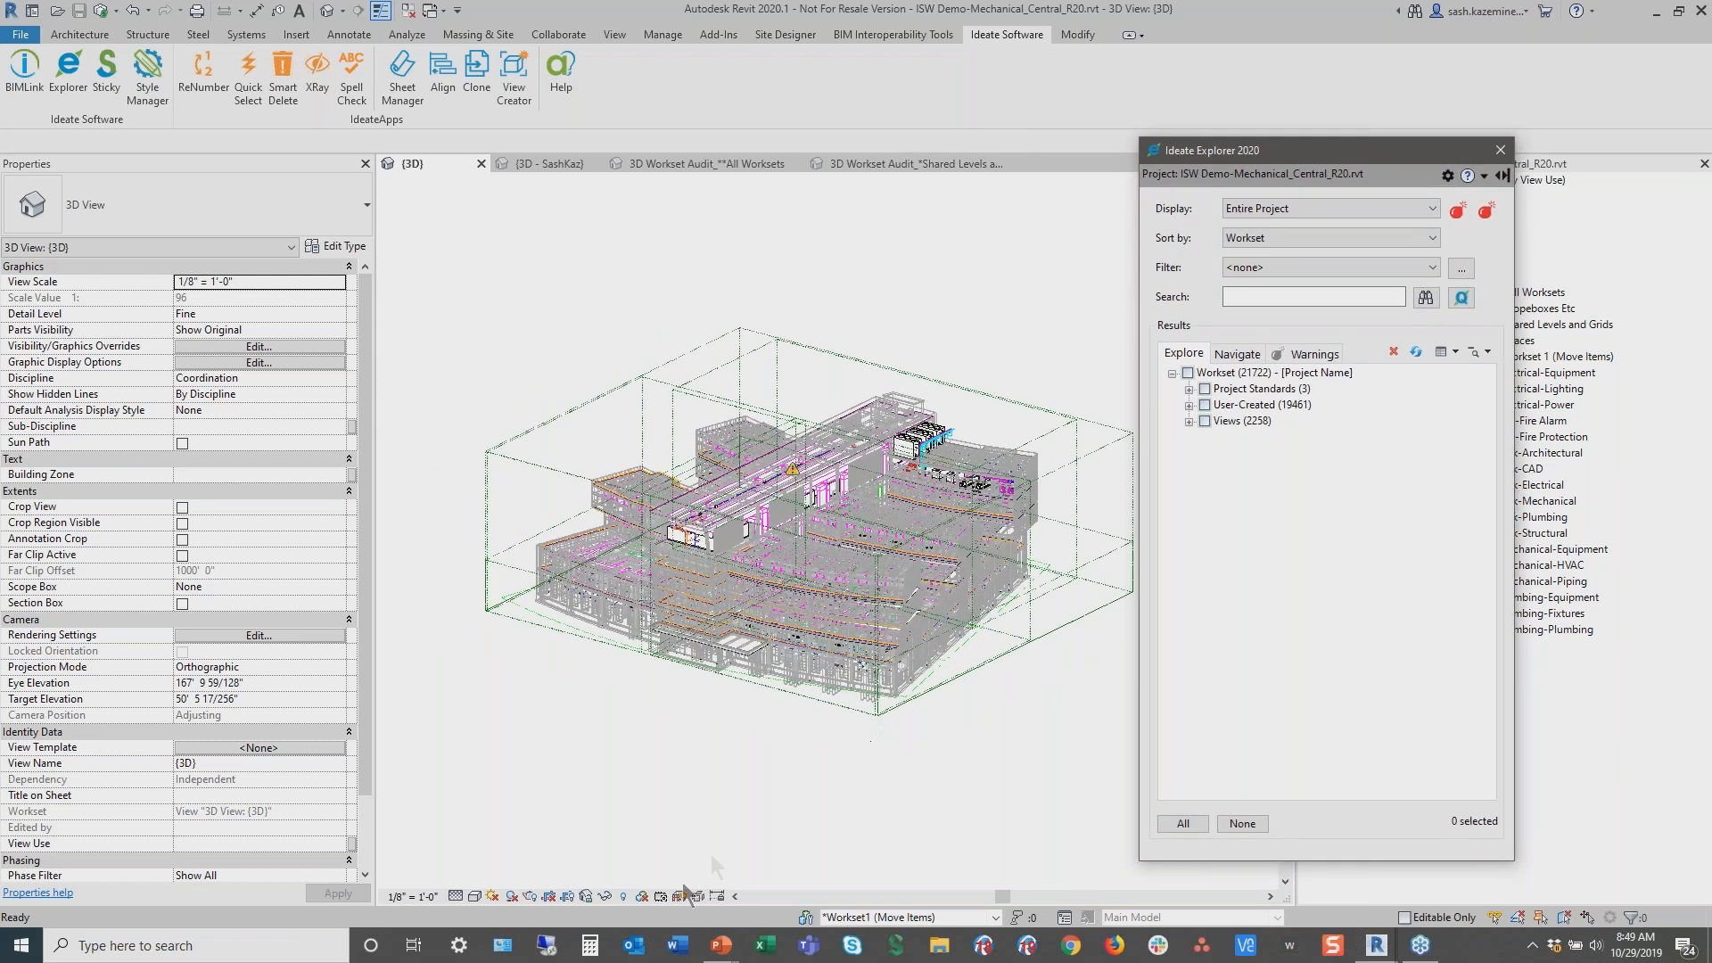
pyautogui.click(643, 899)
pyautogui.click(674, 851)
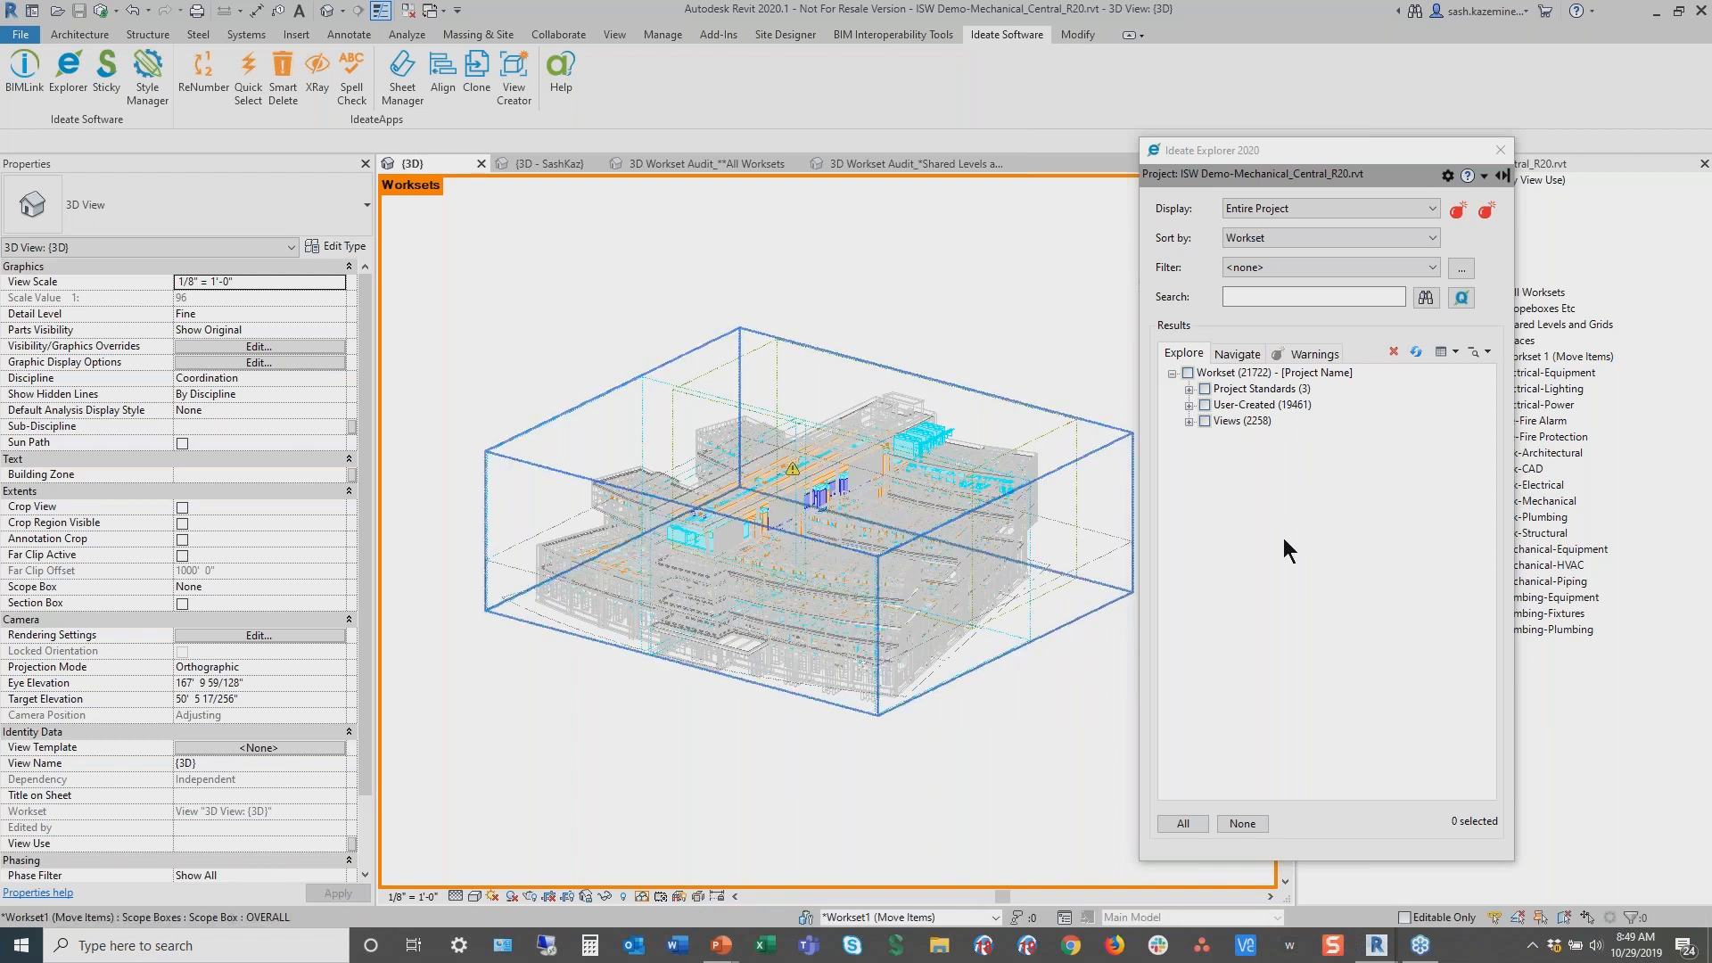
# Examine the user-created worksets and the views listed by sheet placement in Ideate Explorer
pyautogui.click(1261, 214)
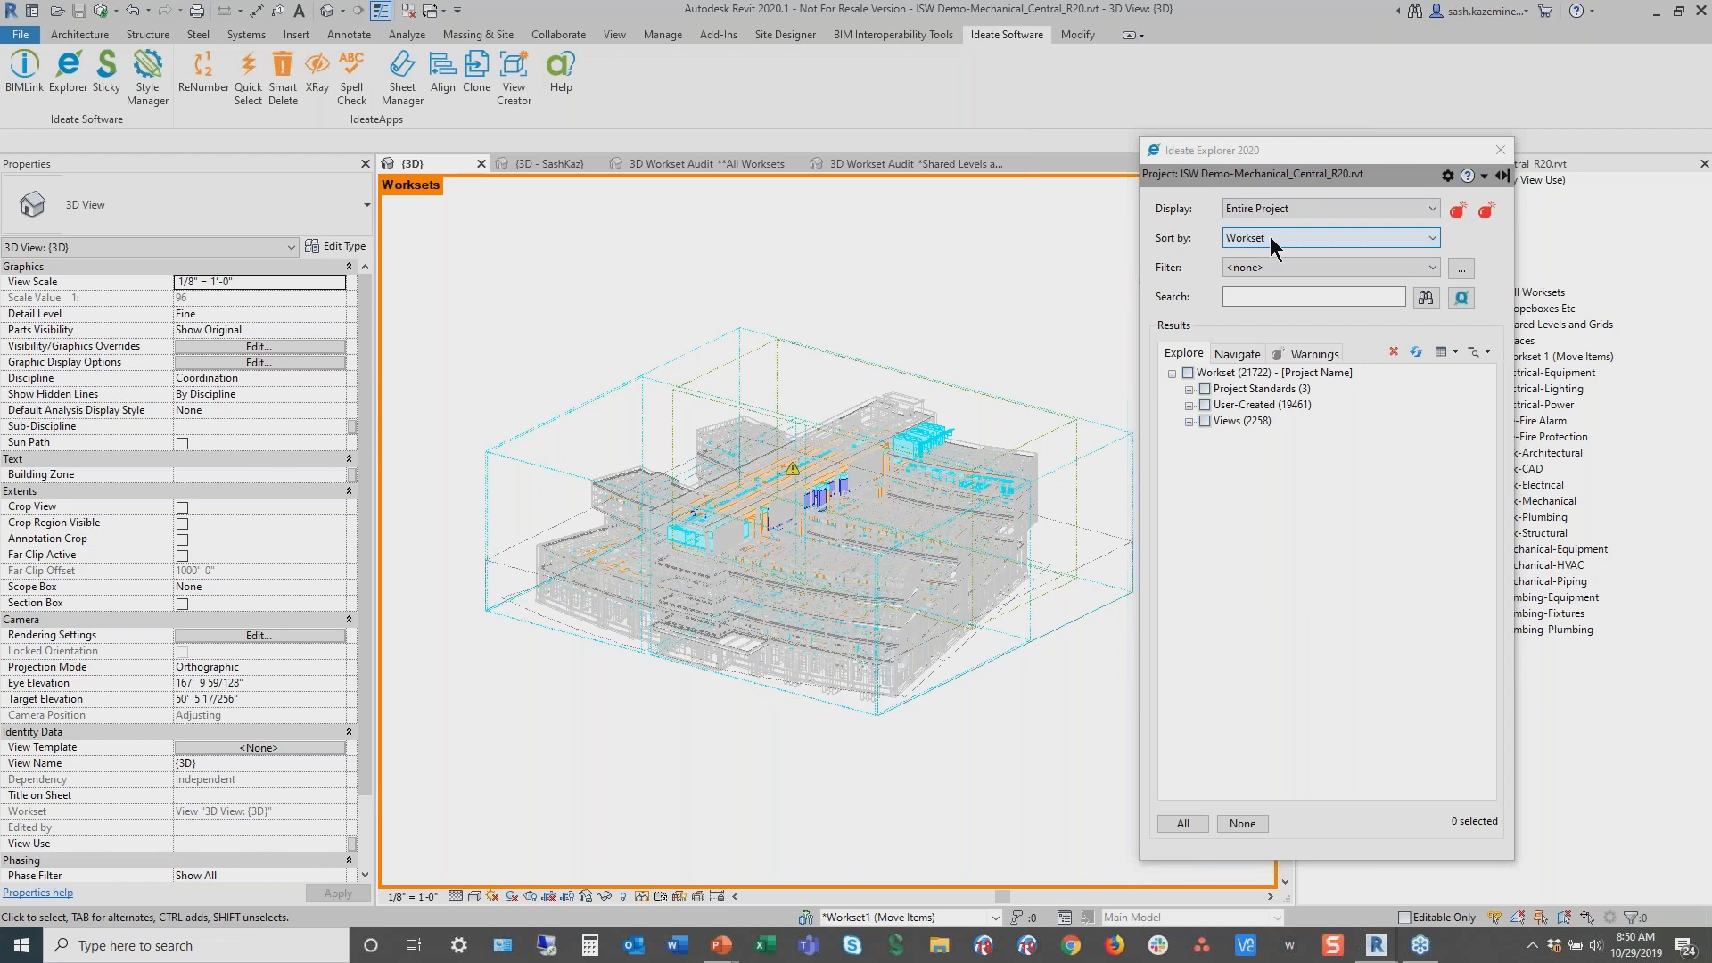
pyautogui.click(1190, 406)
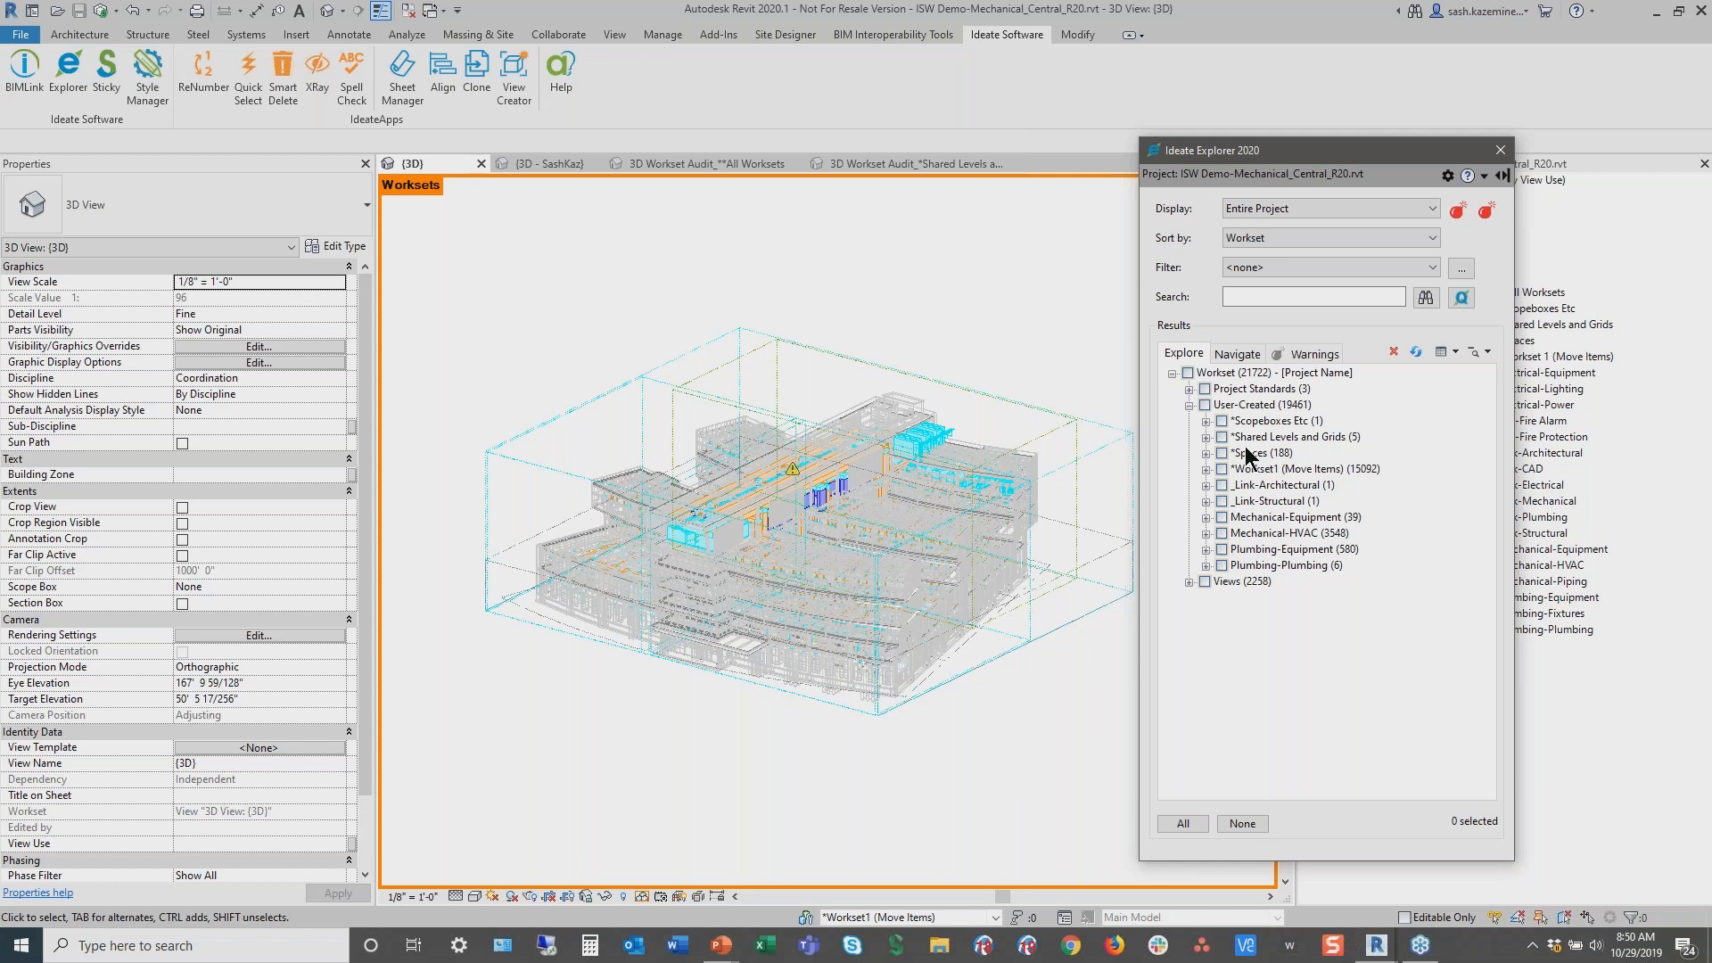
pyautogui.click(1235, 353)
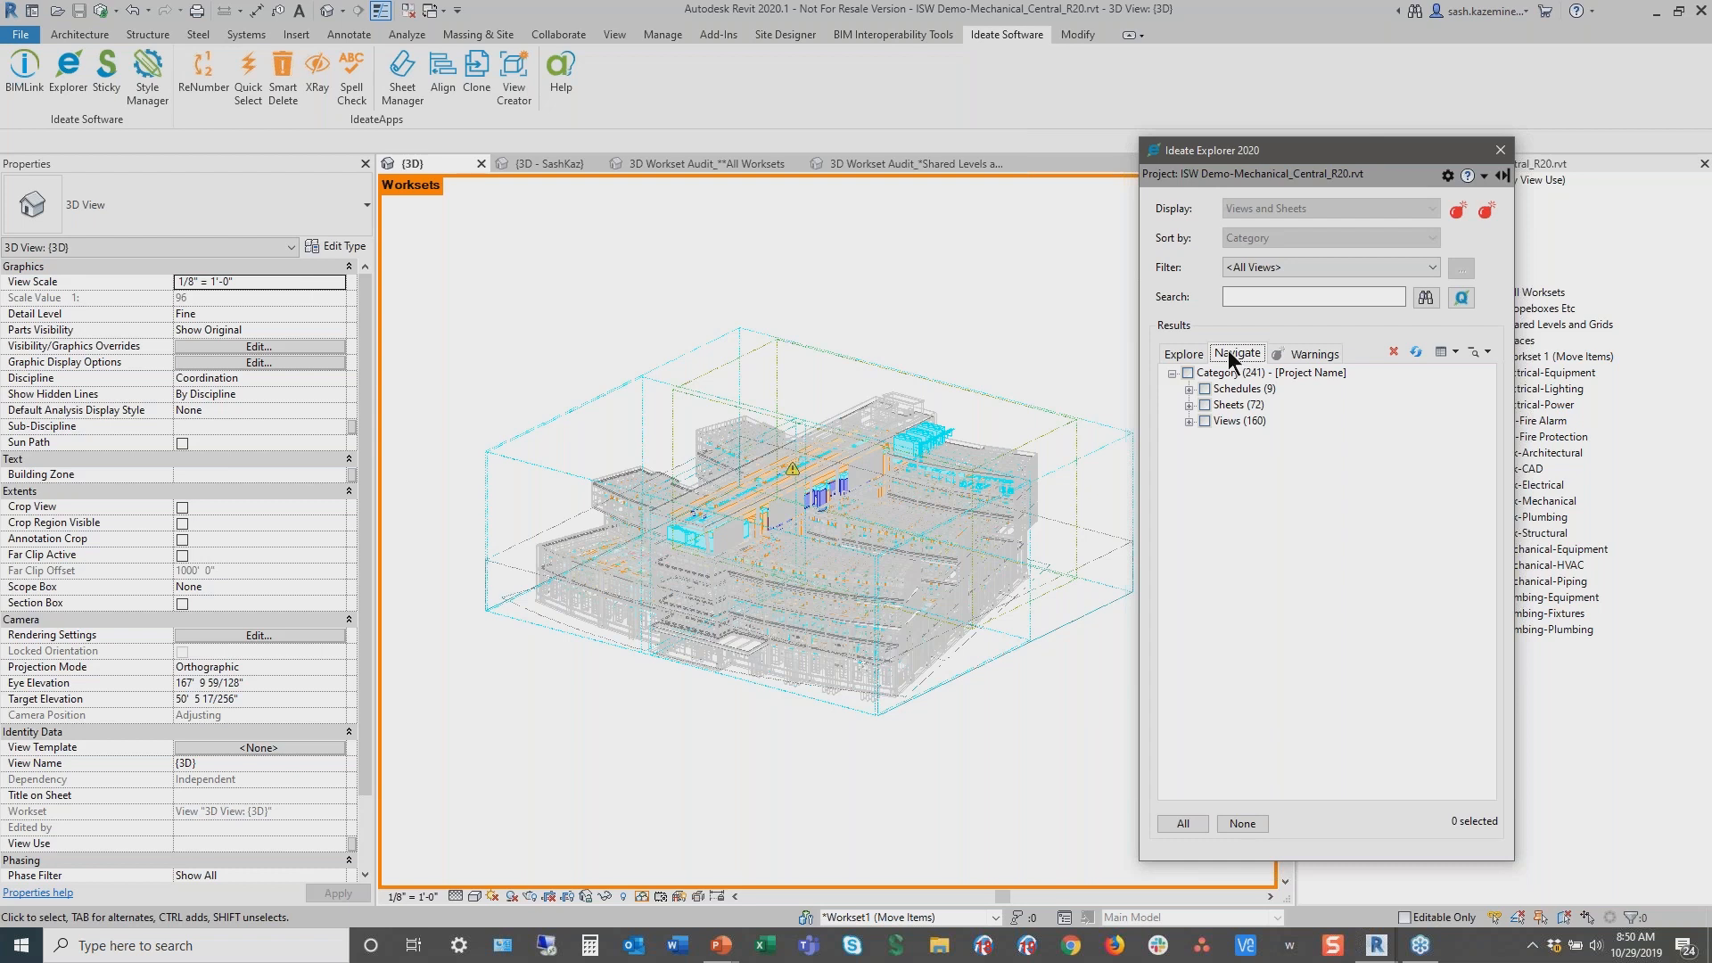
pyautogui.moveTo(1200, 339); pyautogui.dragTo(1277, 375)
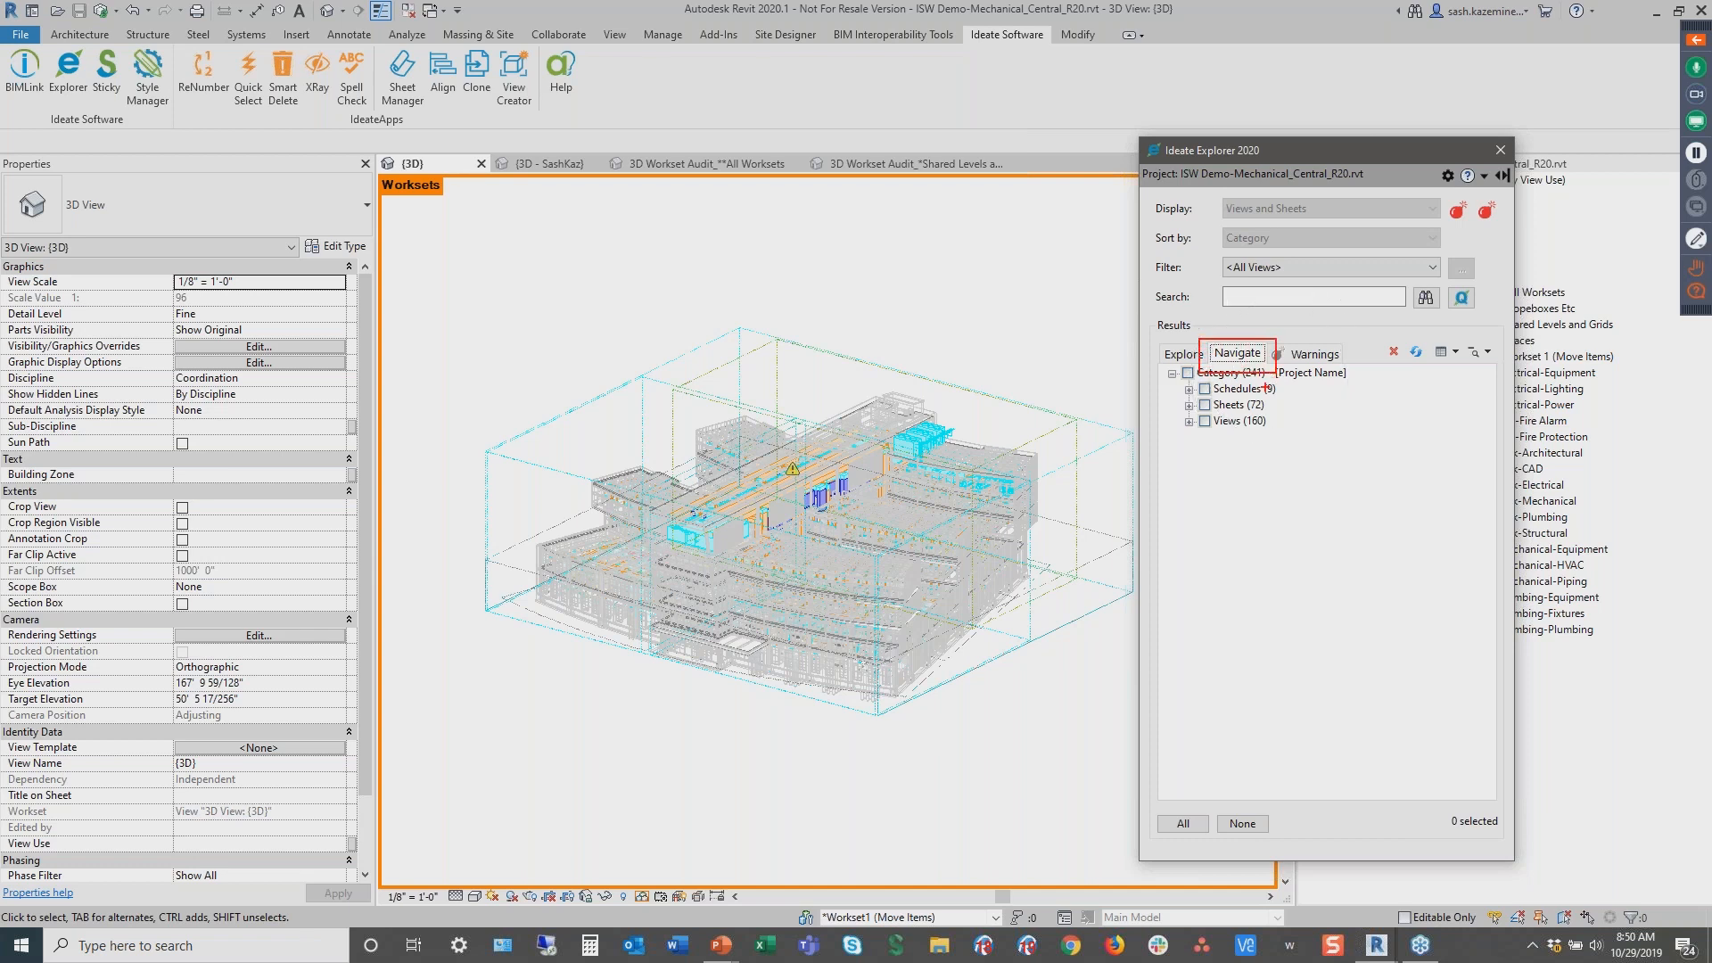
pyautogui.press('Escape')
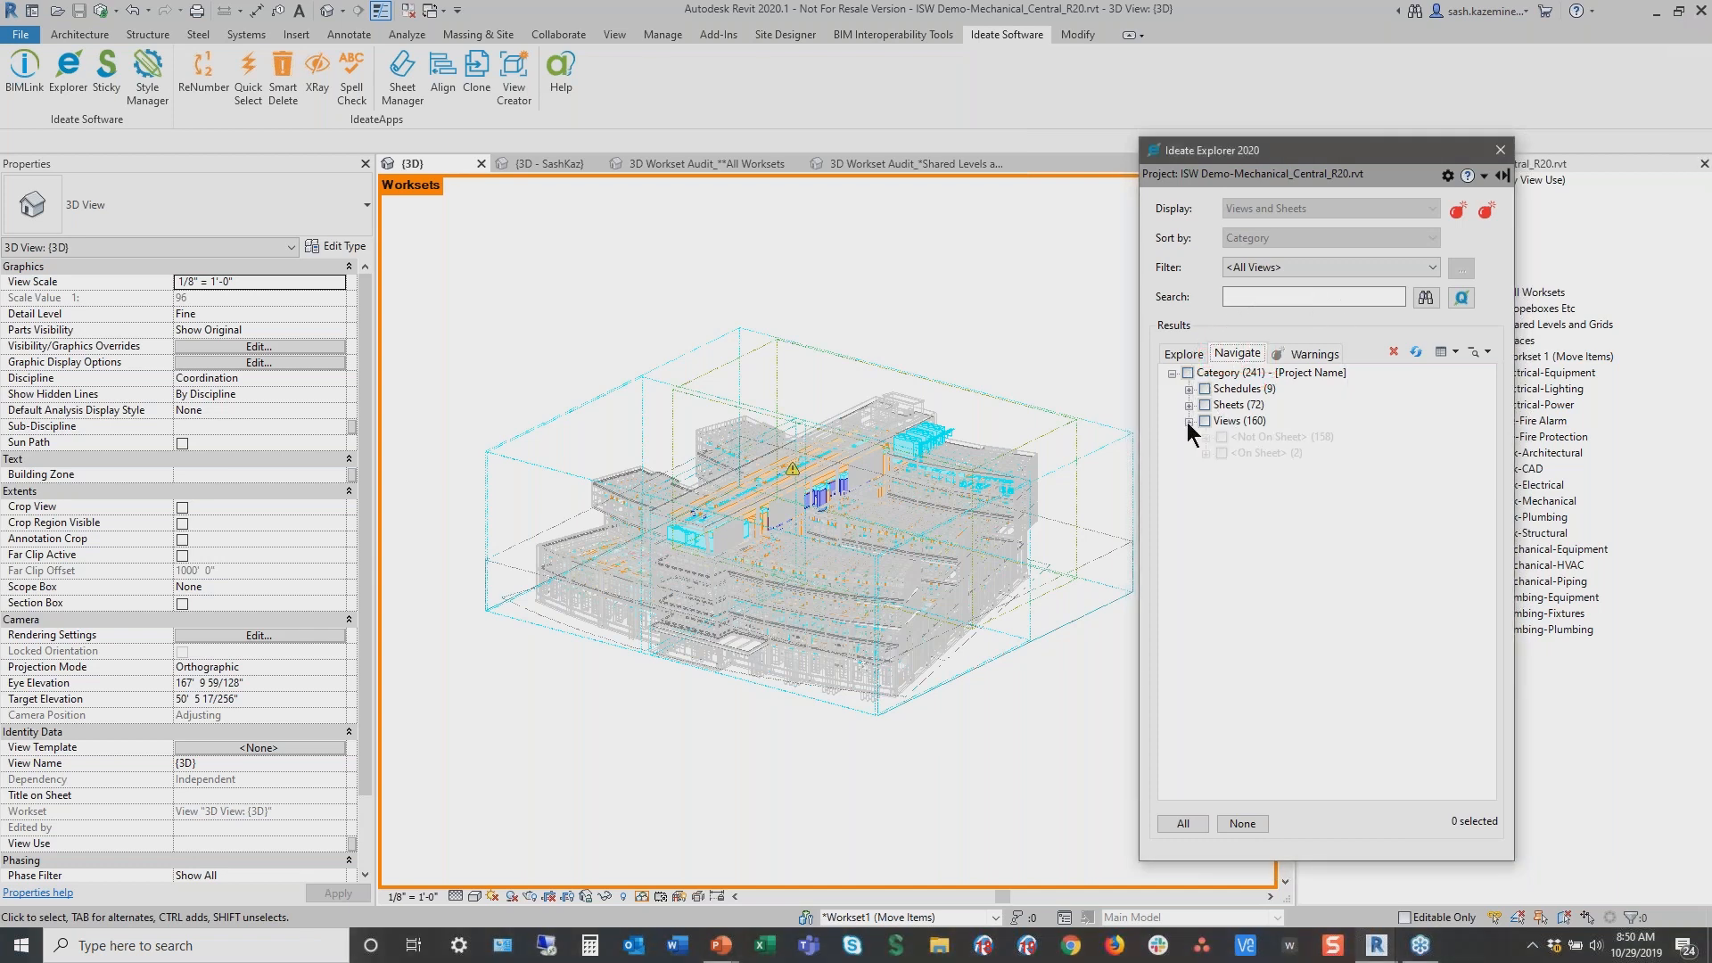
pyautogui.click(1189, 421)
pyautogui.hotkey('ctrl', '2')
pyautogui.keyDown('ctrl'); pyautogui.moveTo(1184, 427); pyautogui.dragTo(1372, 445); pyautogui.keyUp('ctrl')
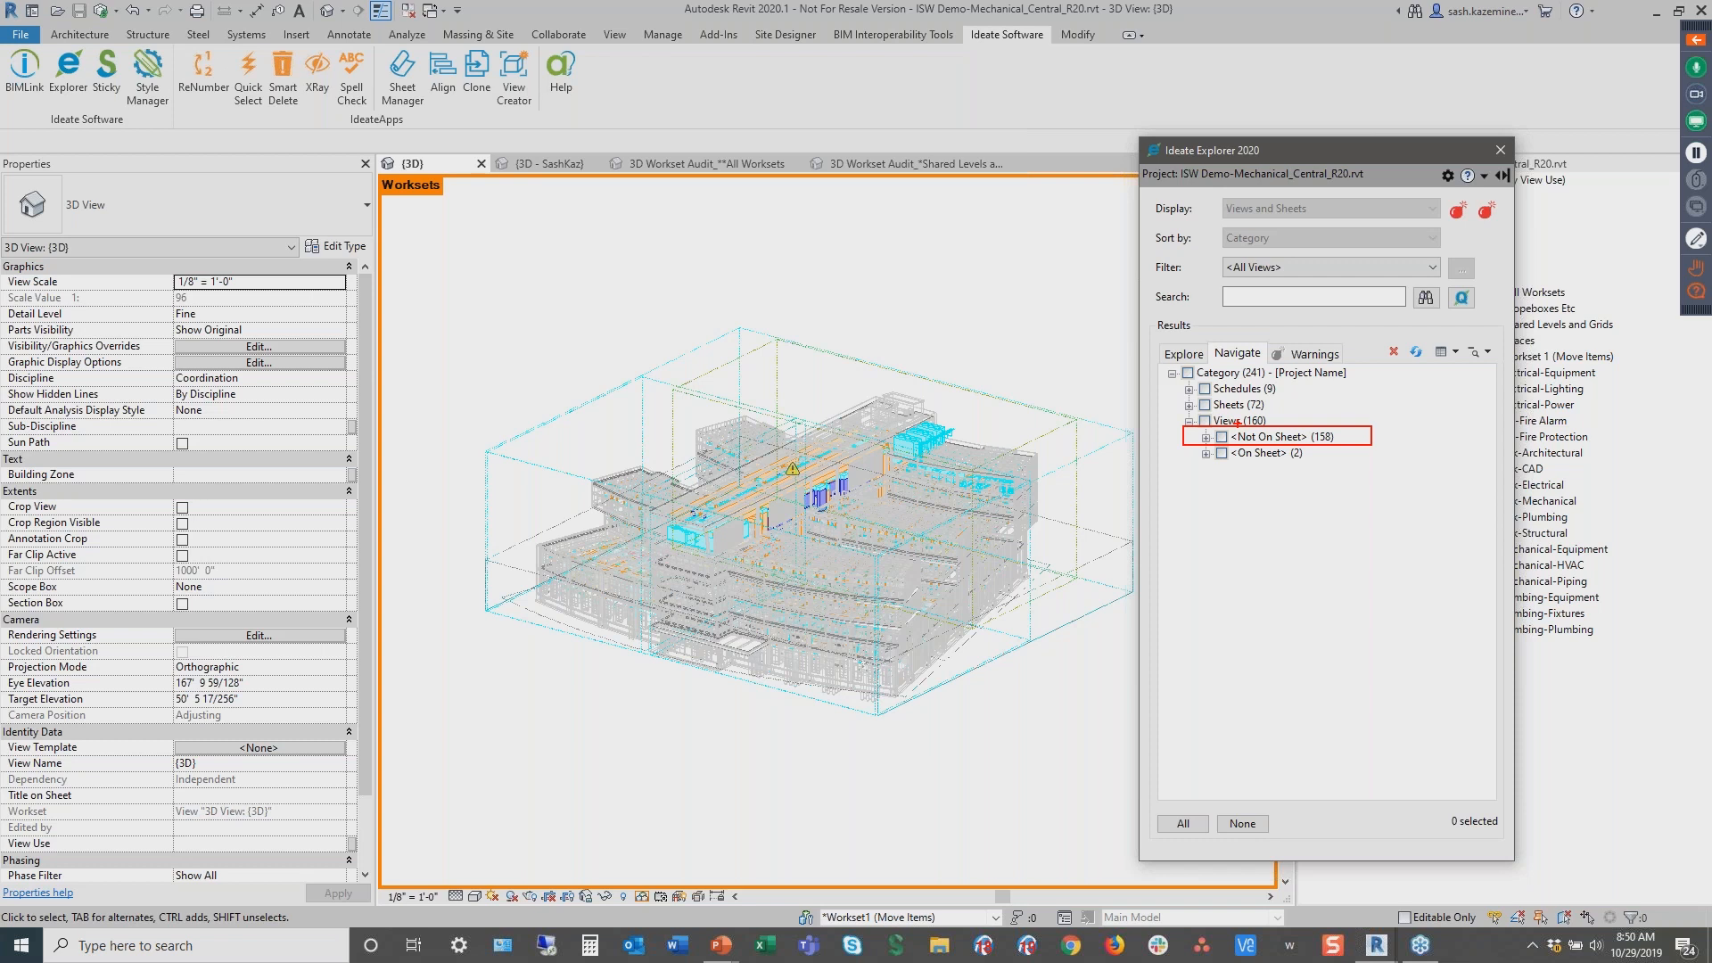
pyautogui.press('Escape')
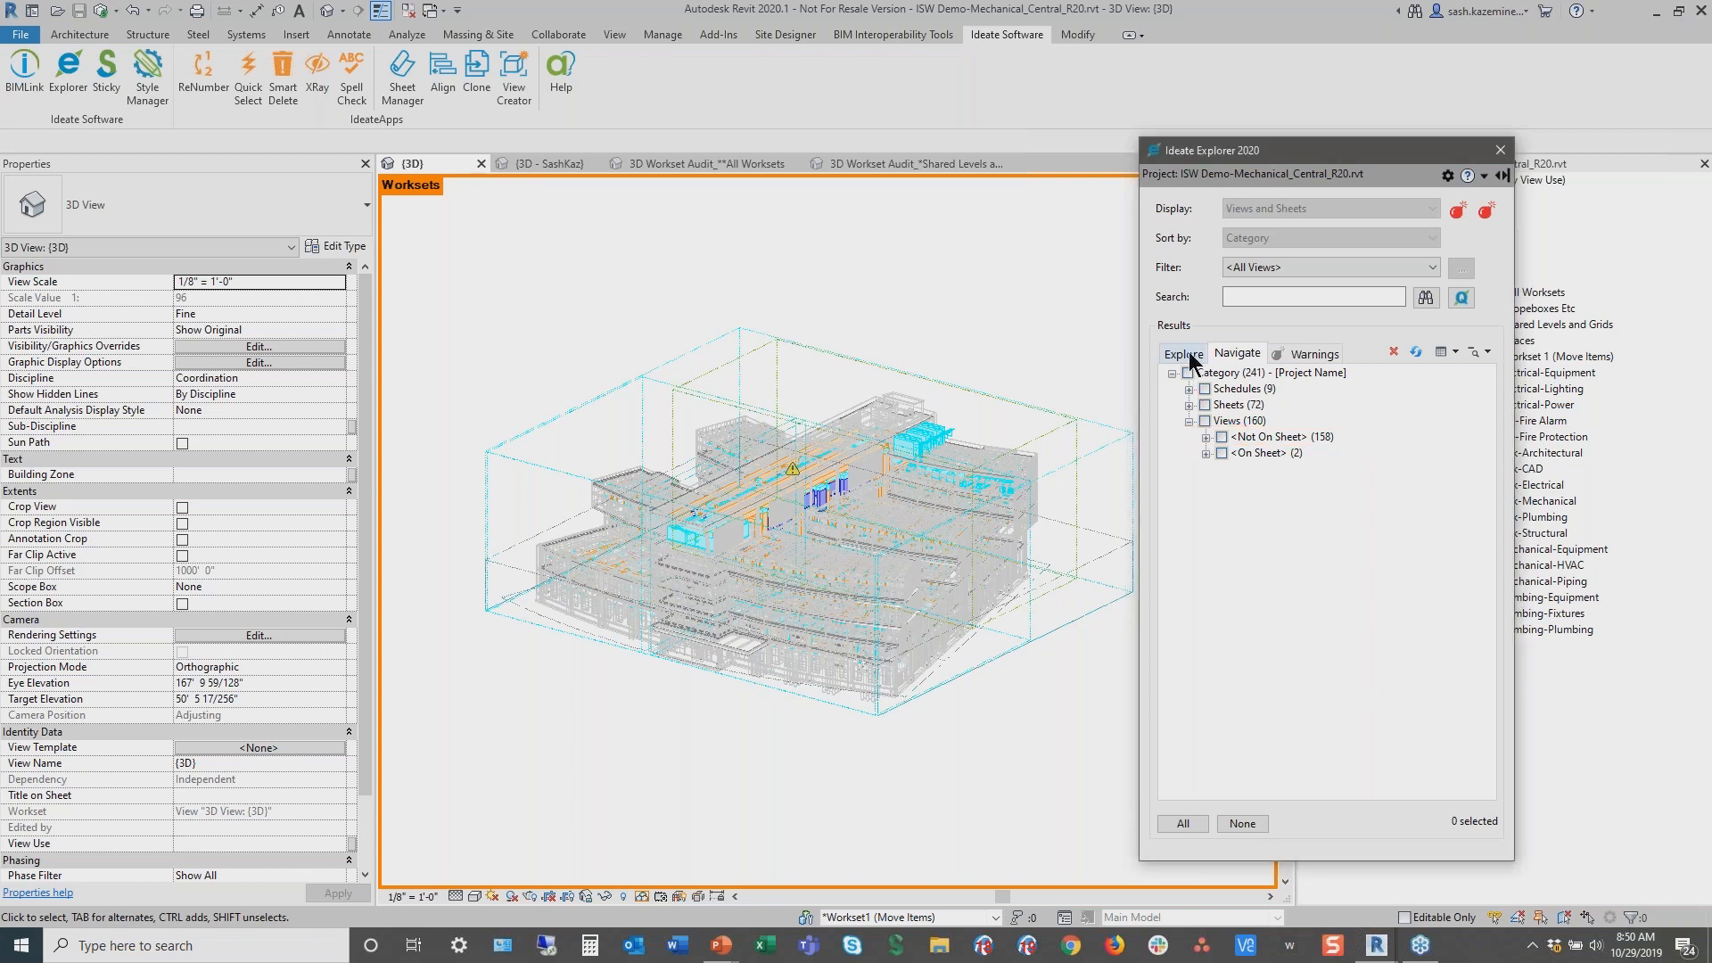
pyautogui.click(1184, 353)
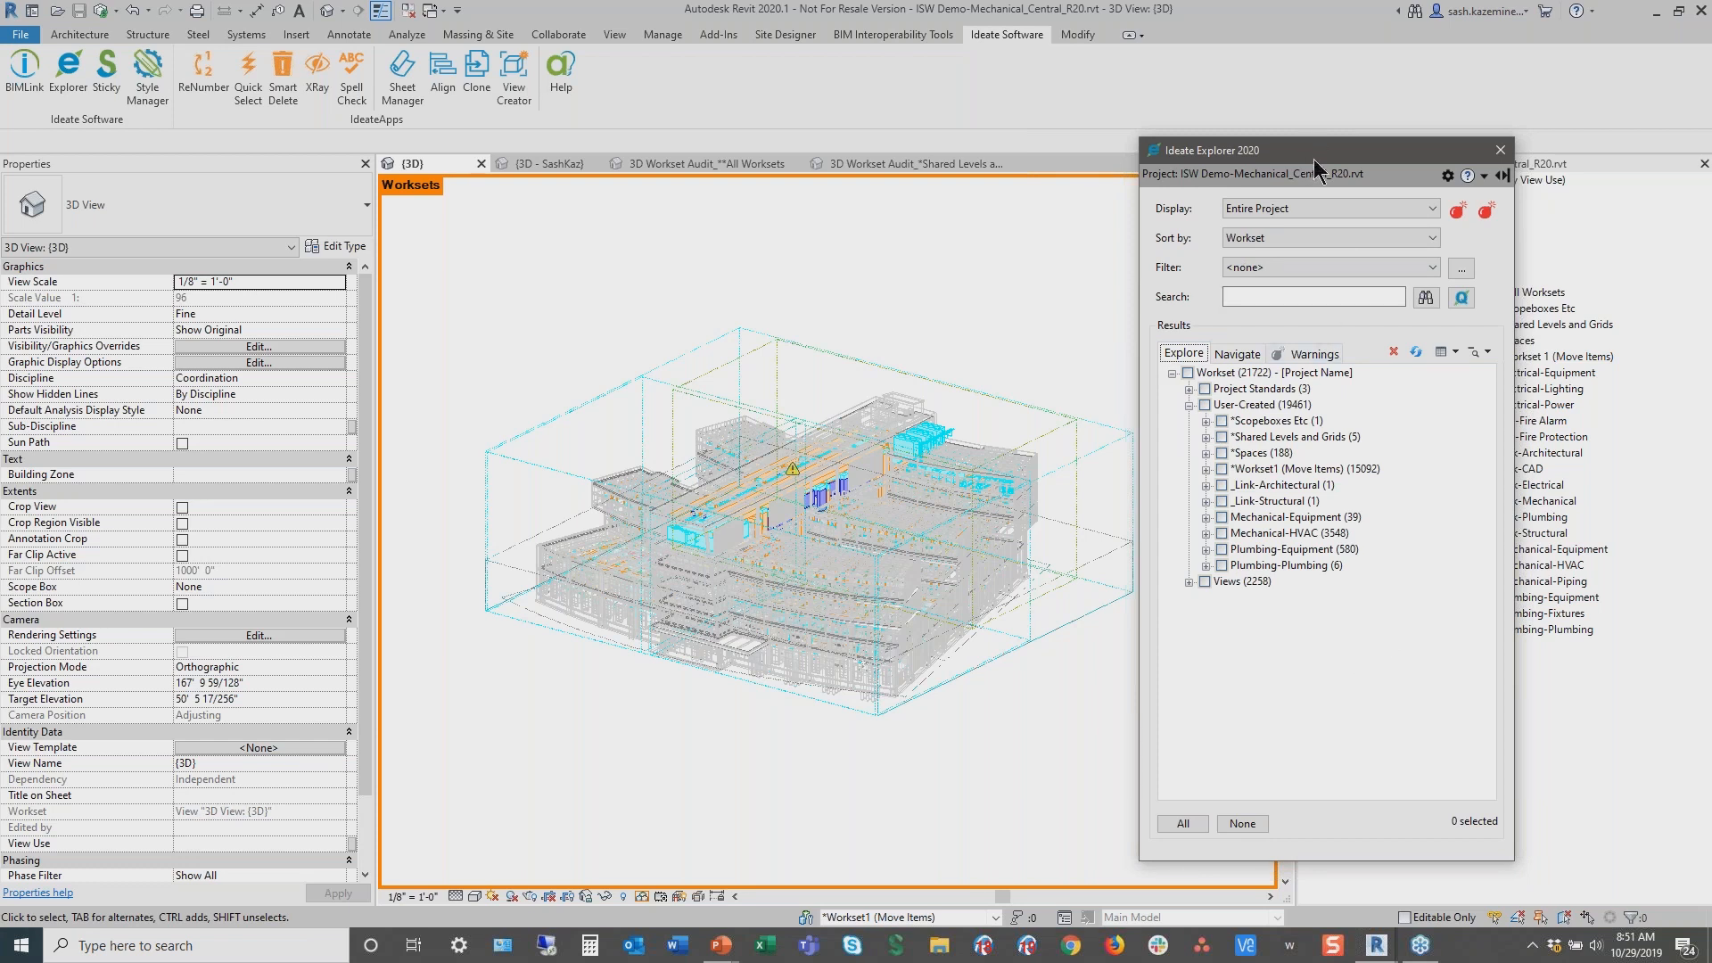
# Reposition the Explorer window and expand the *Workset1 (Move Items) workset to review its element categories
pyautogui.moveTo(1314, 159); pyautogui.dragTo(1185, 137)
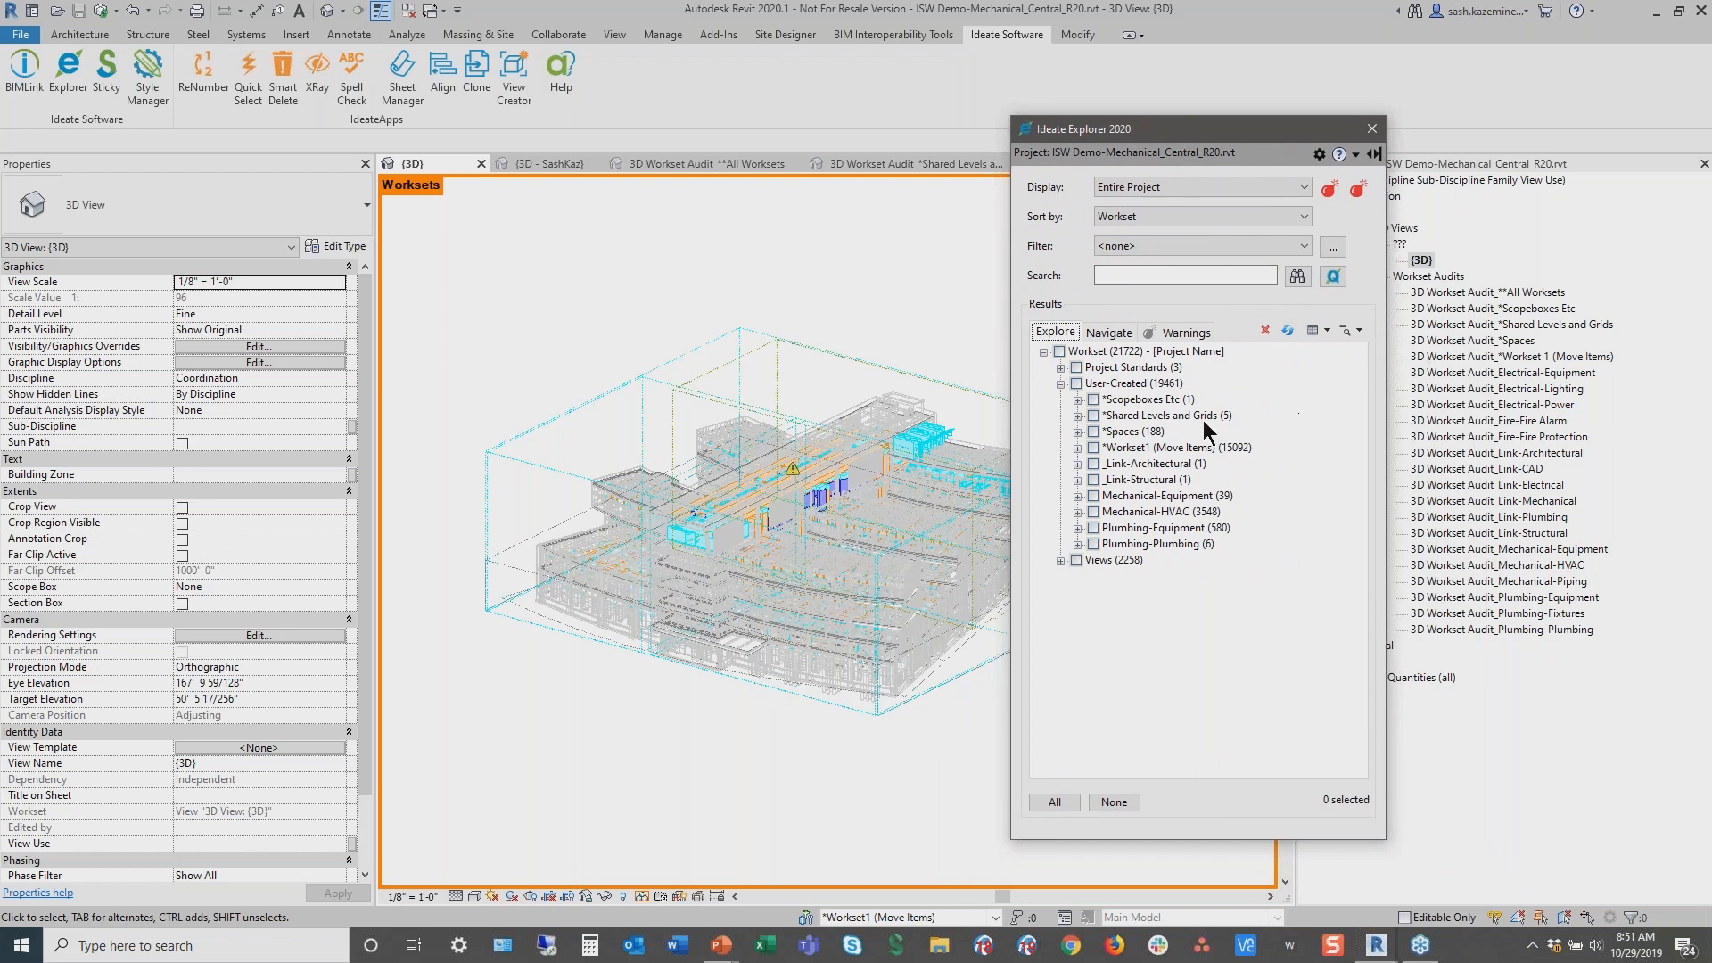
pyautogui.hotkey('ctrl', '2')
pyautogui.moveTo(1056, 294)
pyautogui.mouseDown()
pyautogui.moveTo(1432, 547)
pyautogui.moveTo(1624, 651)
pyautogui.mouseUp()
pyautogui.moveTo(1061, 387)
pyautogui.mouseDown()
pyautogui.moveTo(1274, 445)
pyautogui.moveTo(1199, 541)
pyautogui.moveTo(1078, 489)
pyautogui.moveTo(1071, 390)
pyautogui.mouseUp()
pyautogui.moveTo(1418, 305)
pyautogui.mouseDown()
pyautogui.moveTo(1557, 393)
pyautogui.moveTo(1538, 625)
pyautogui.moveTo(1391, 357)
pyautogui.moveTo(1411, 300)
pyautogui.mouseUp()
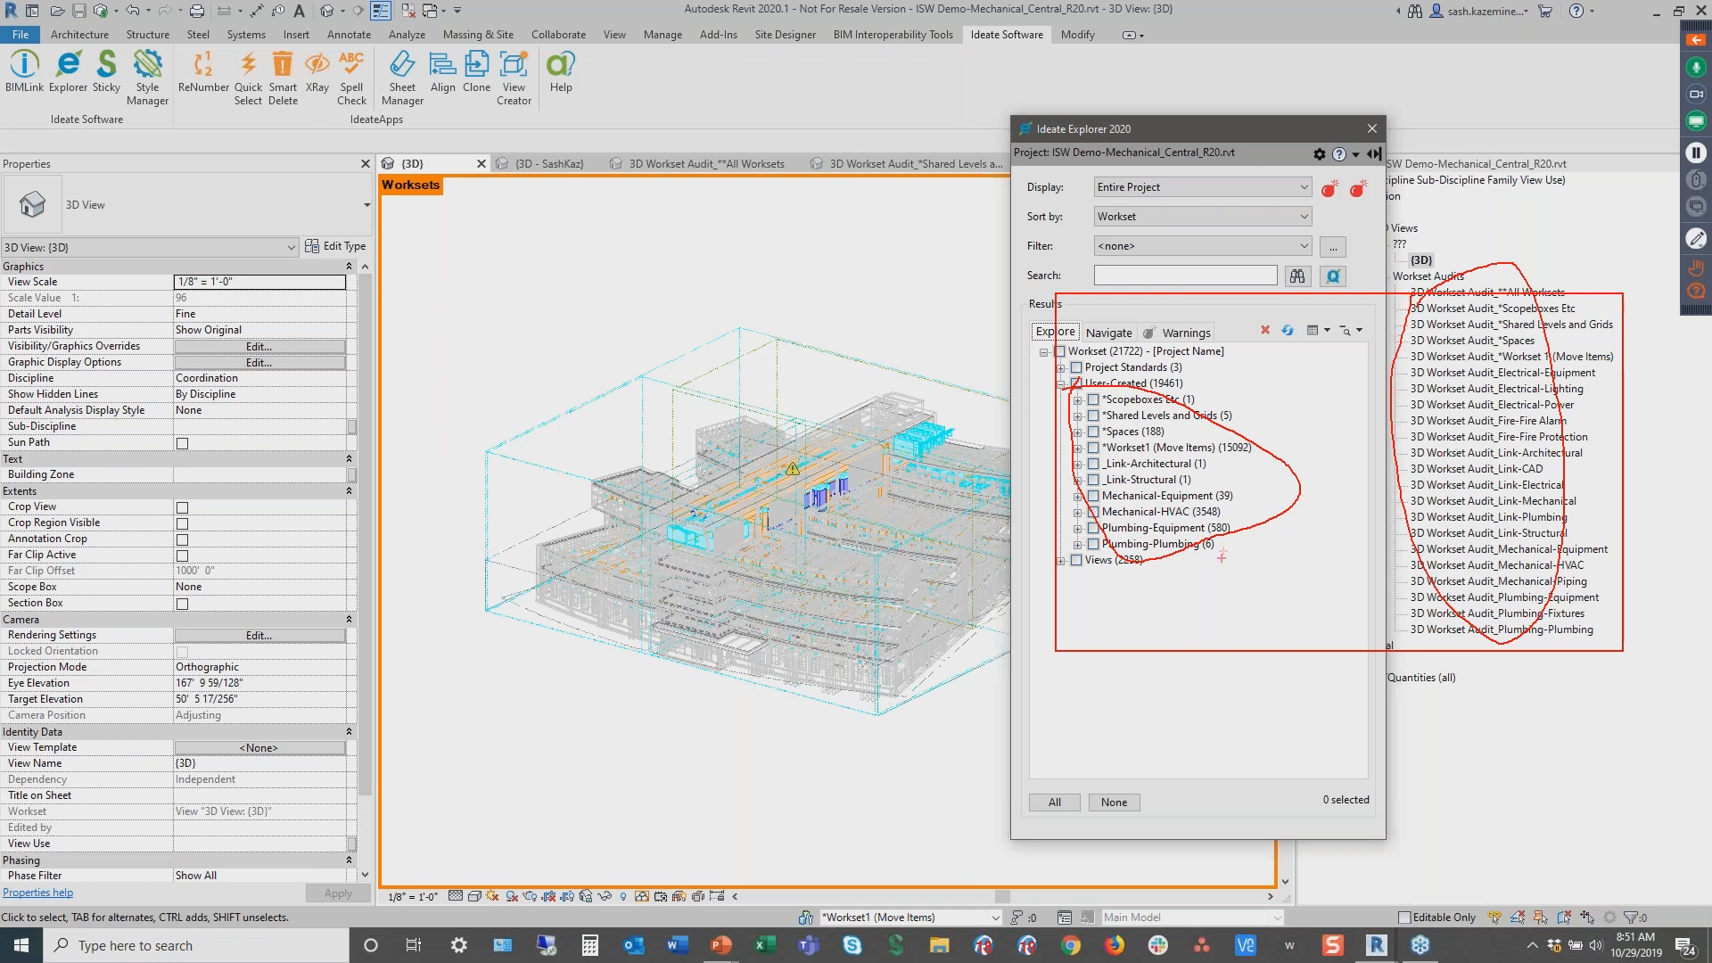
pyautogui.press('Escape')
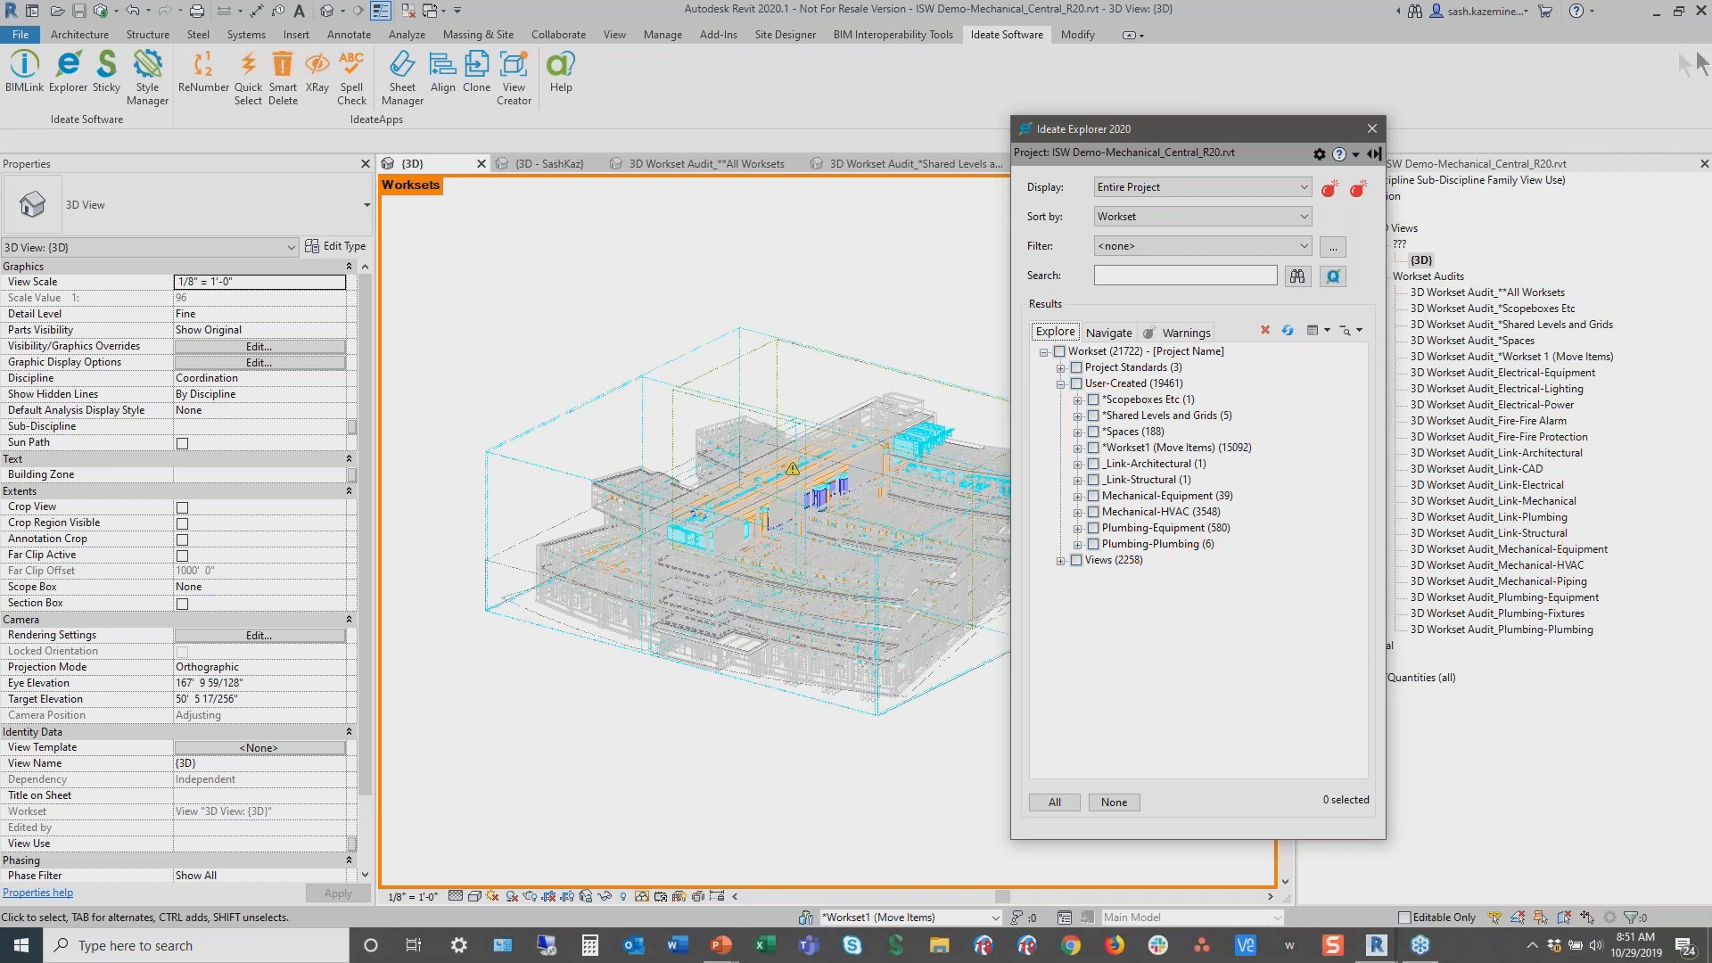
pyautogui.click(1388, 678)
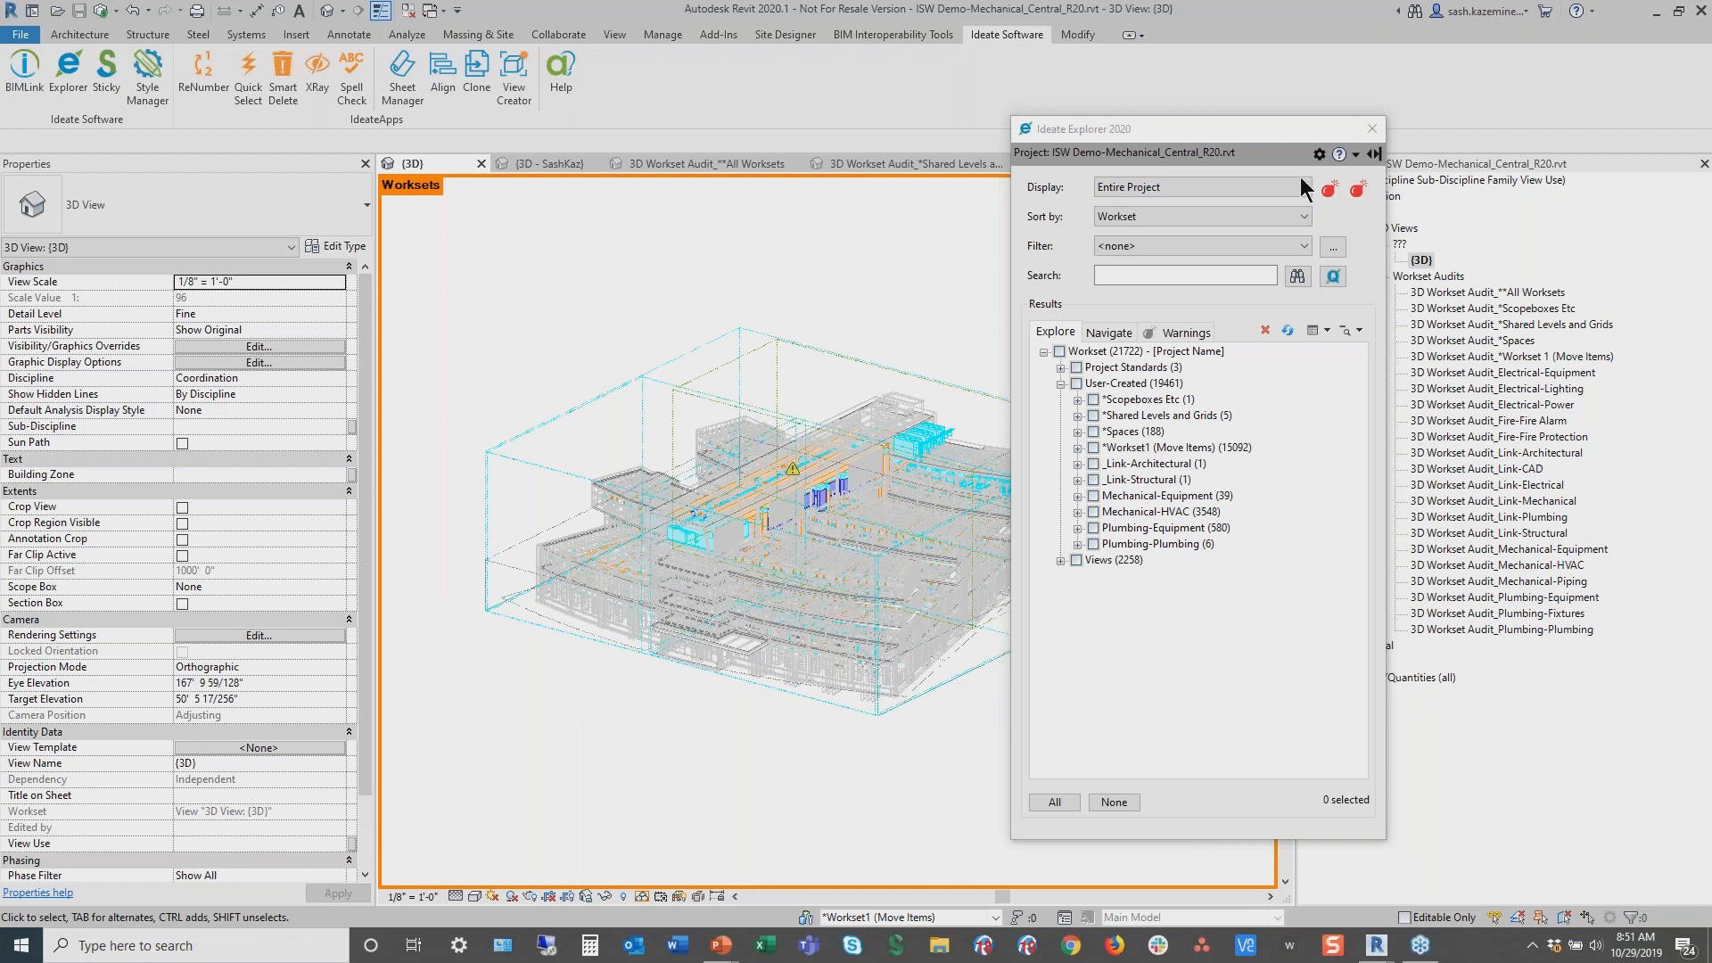
pyautogui.moveTo(1239, 137); pyautogui.dragTo(1351, 130)
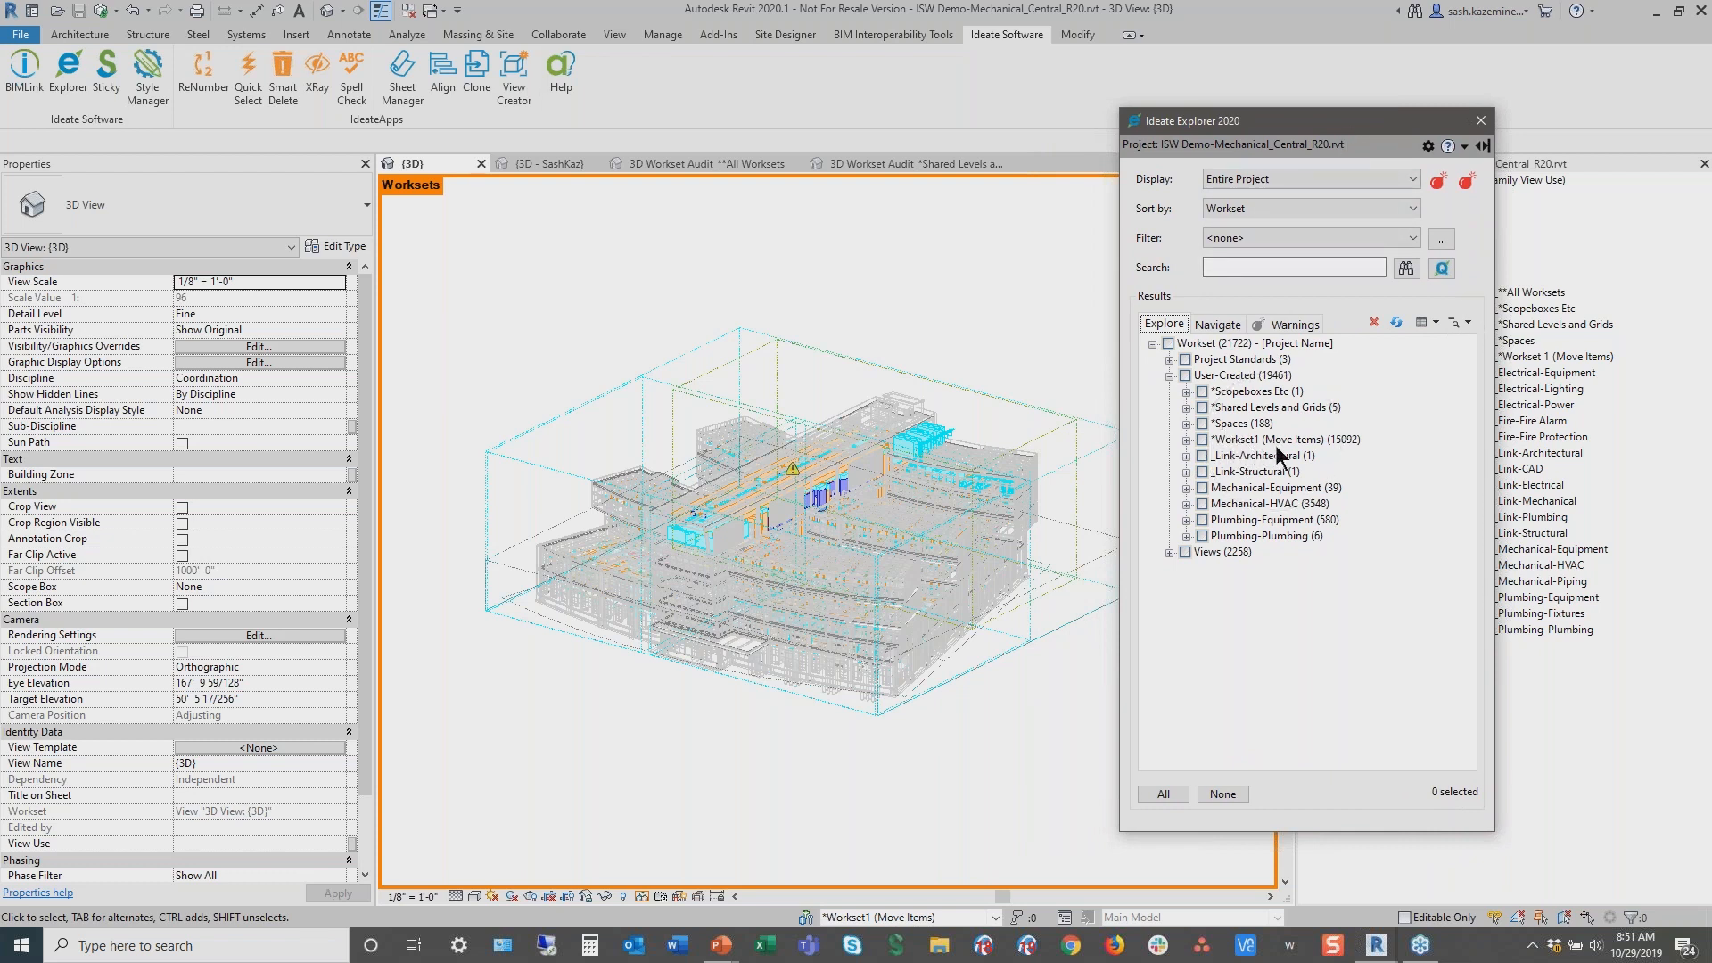
pyautogui.moveTo(1175, 429); pyautogui.dragTo(1370, 453)
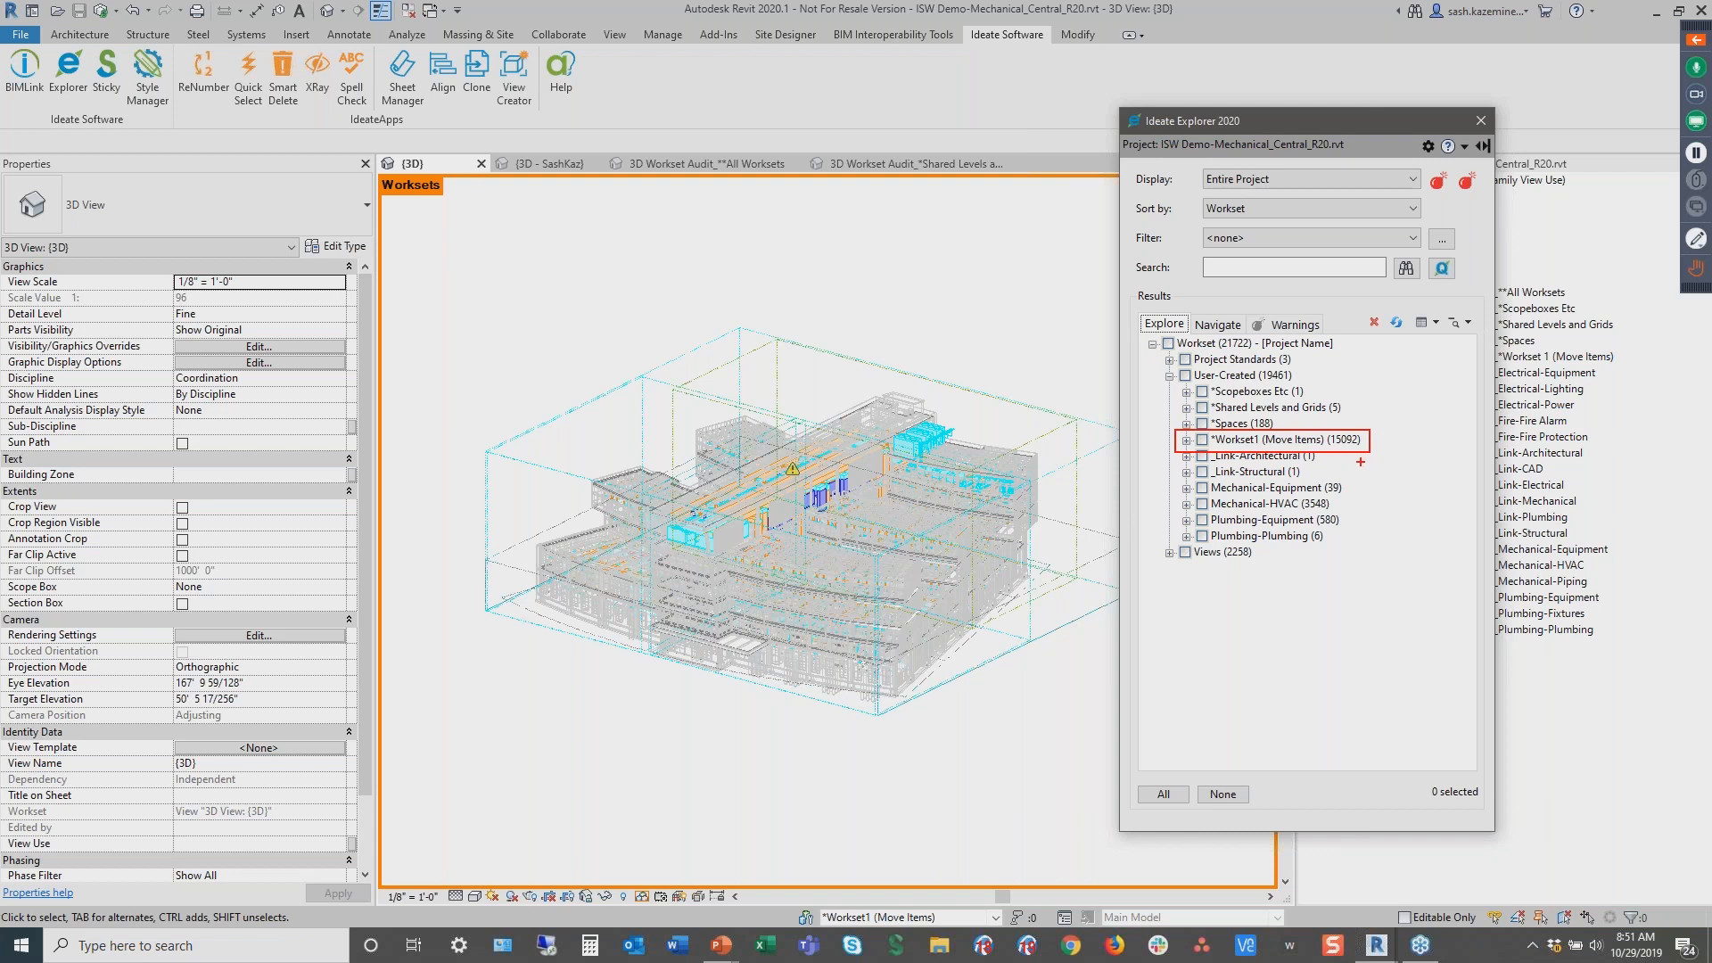
pyautogui.press('Escape')
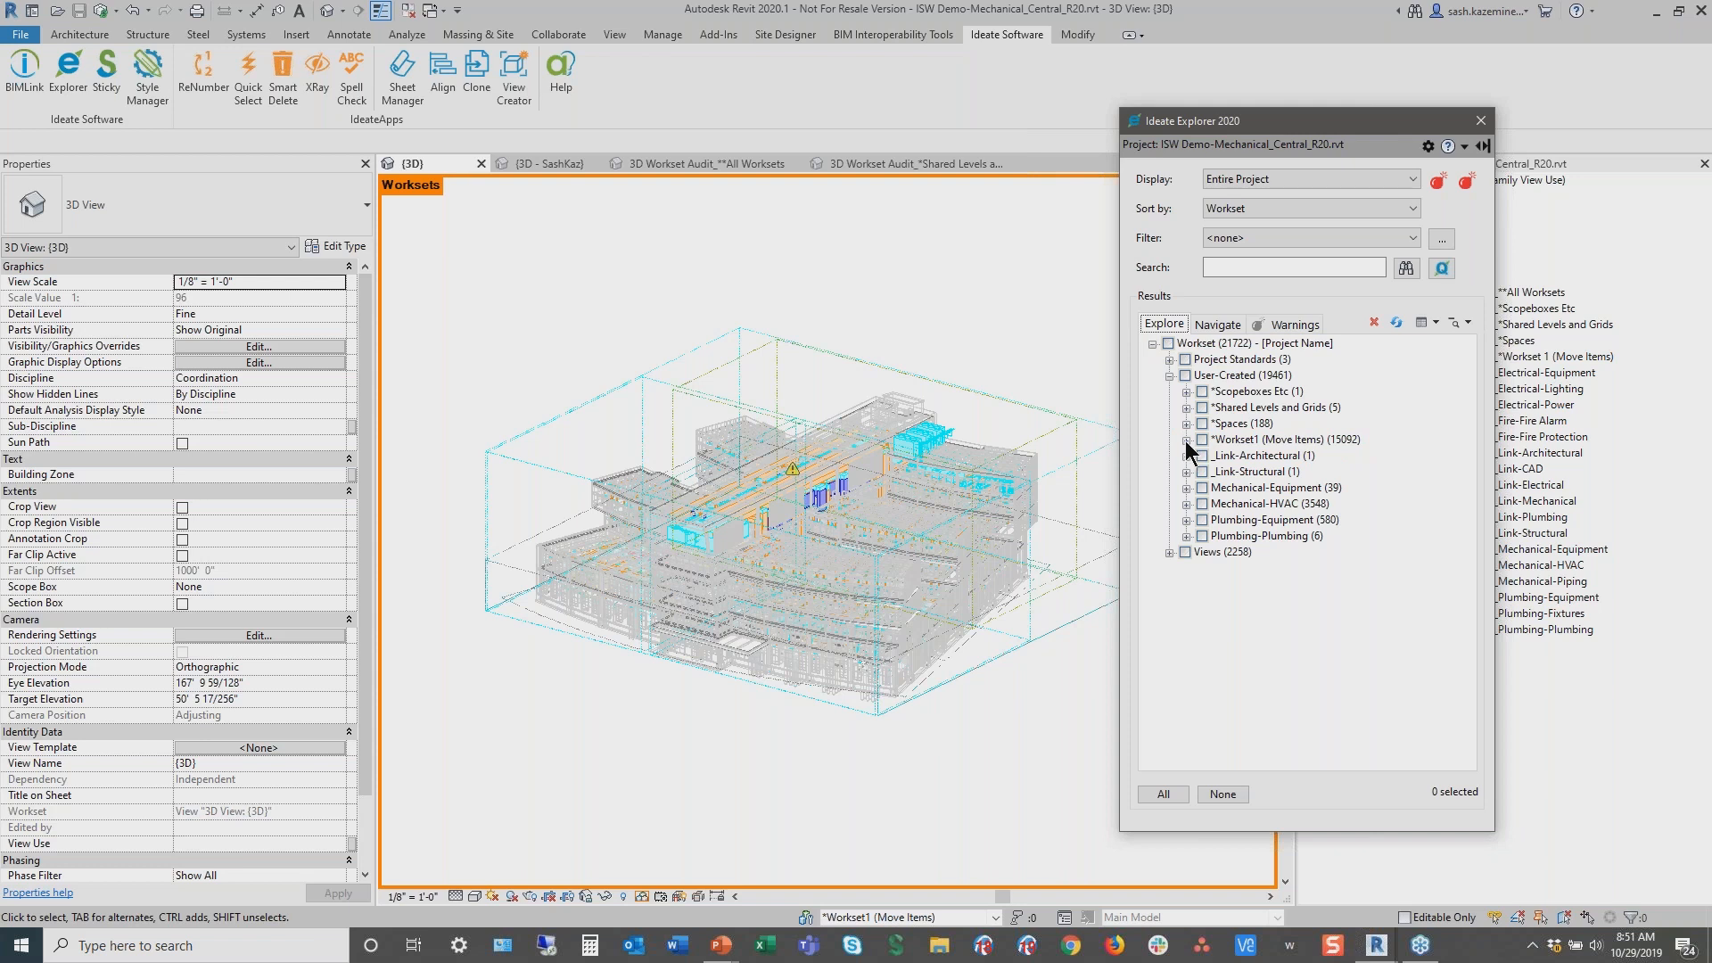
pyautogui.click(1187, 440)
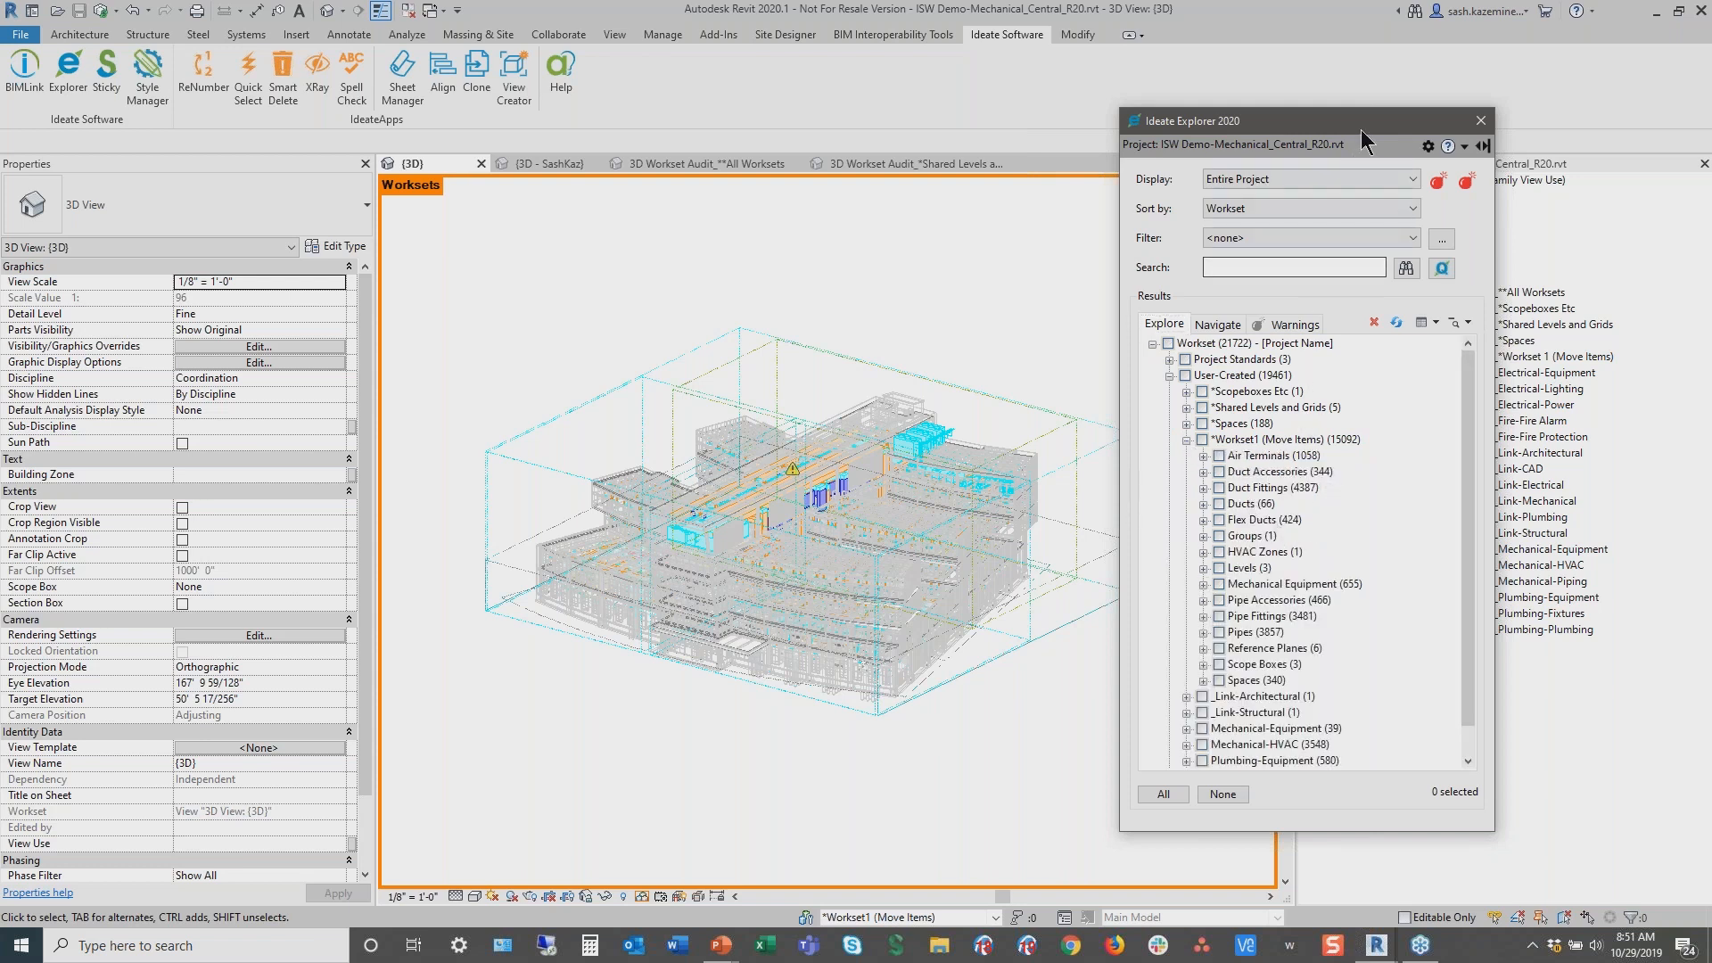
pyautogui.moveTo(1368, 118); pyautogui.dragTo(1377, 114)
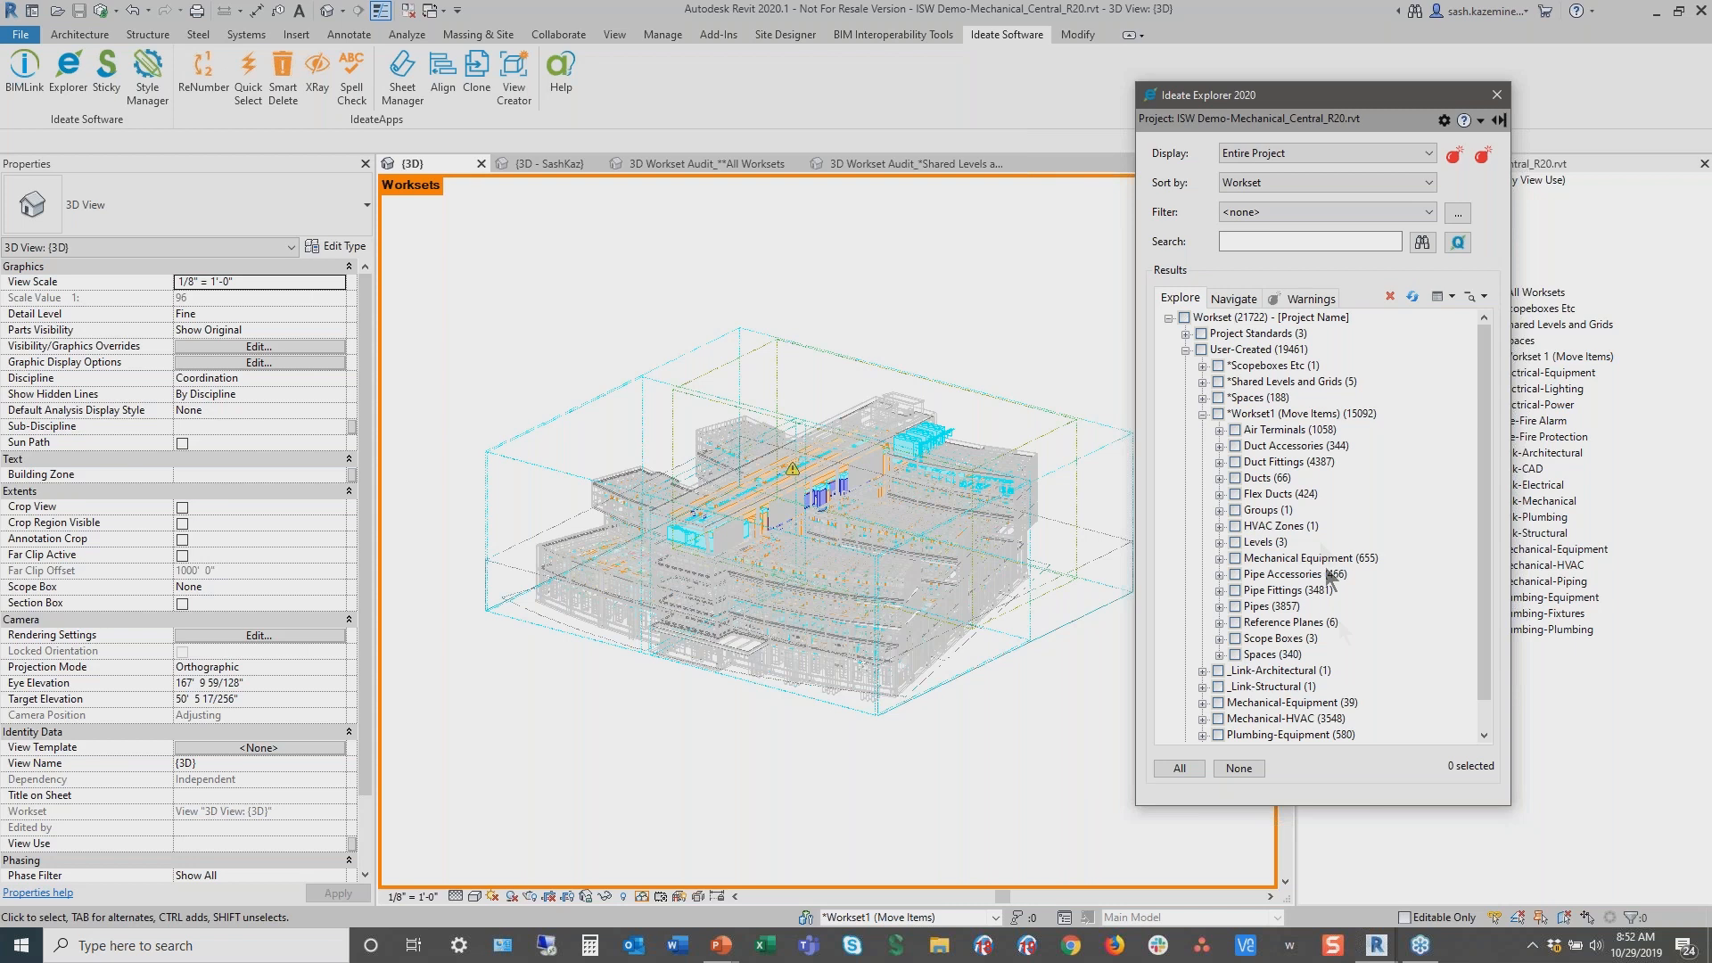
# Select all Ducts on the *Workset1 (Move Items) workset and check their Workset property
pyautogui.press('ctrl')
pyautogui.click(1237, 480)
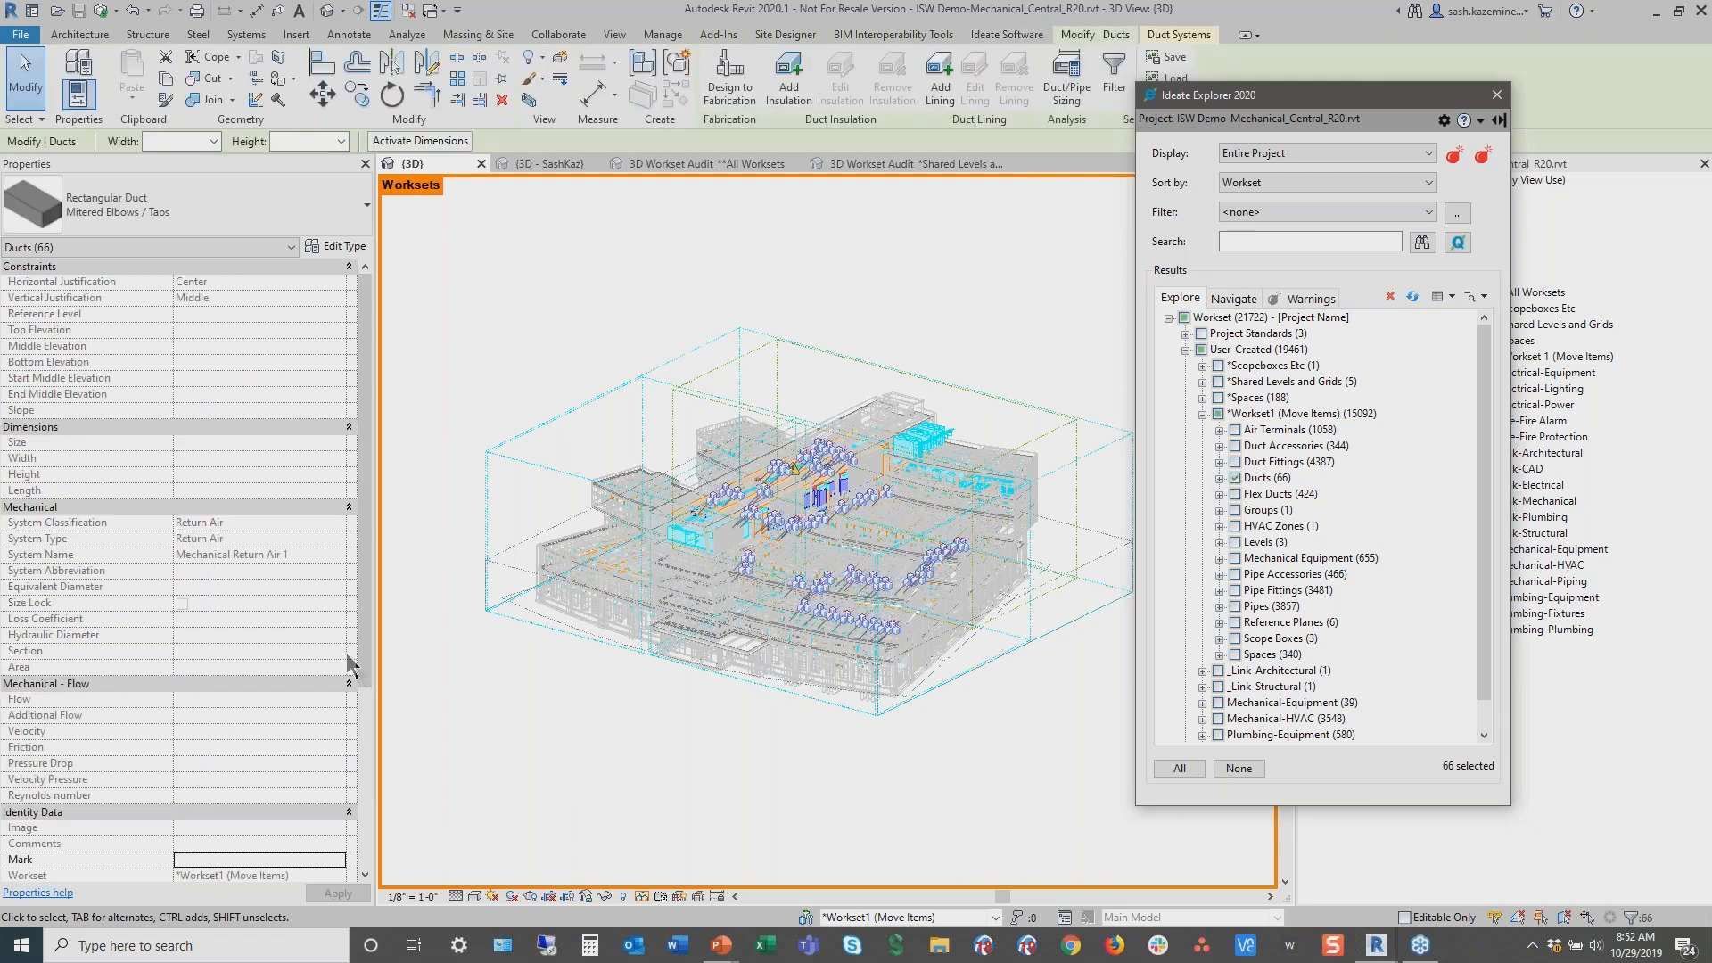
pyautogui.moveTo(367, 681); pyautogui.dragTo(367, 825)
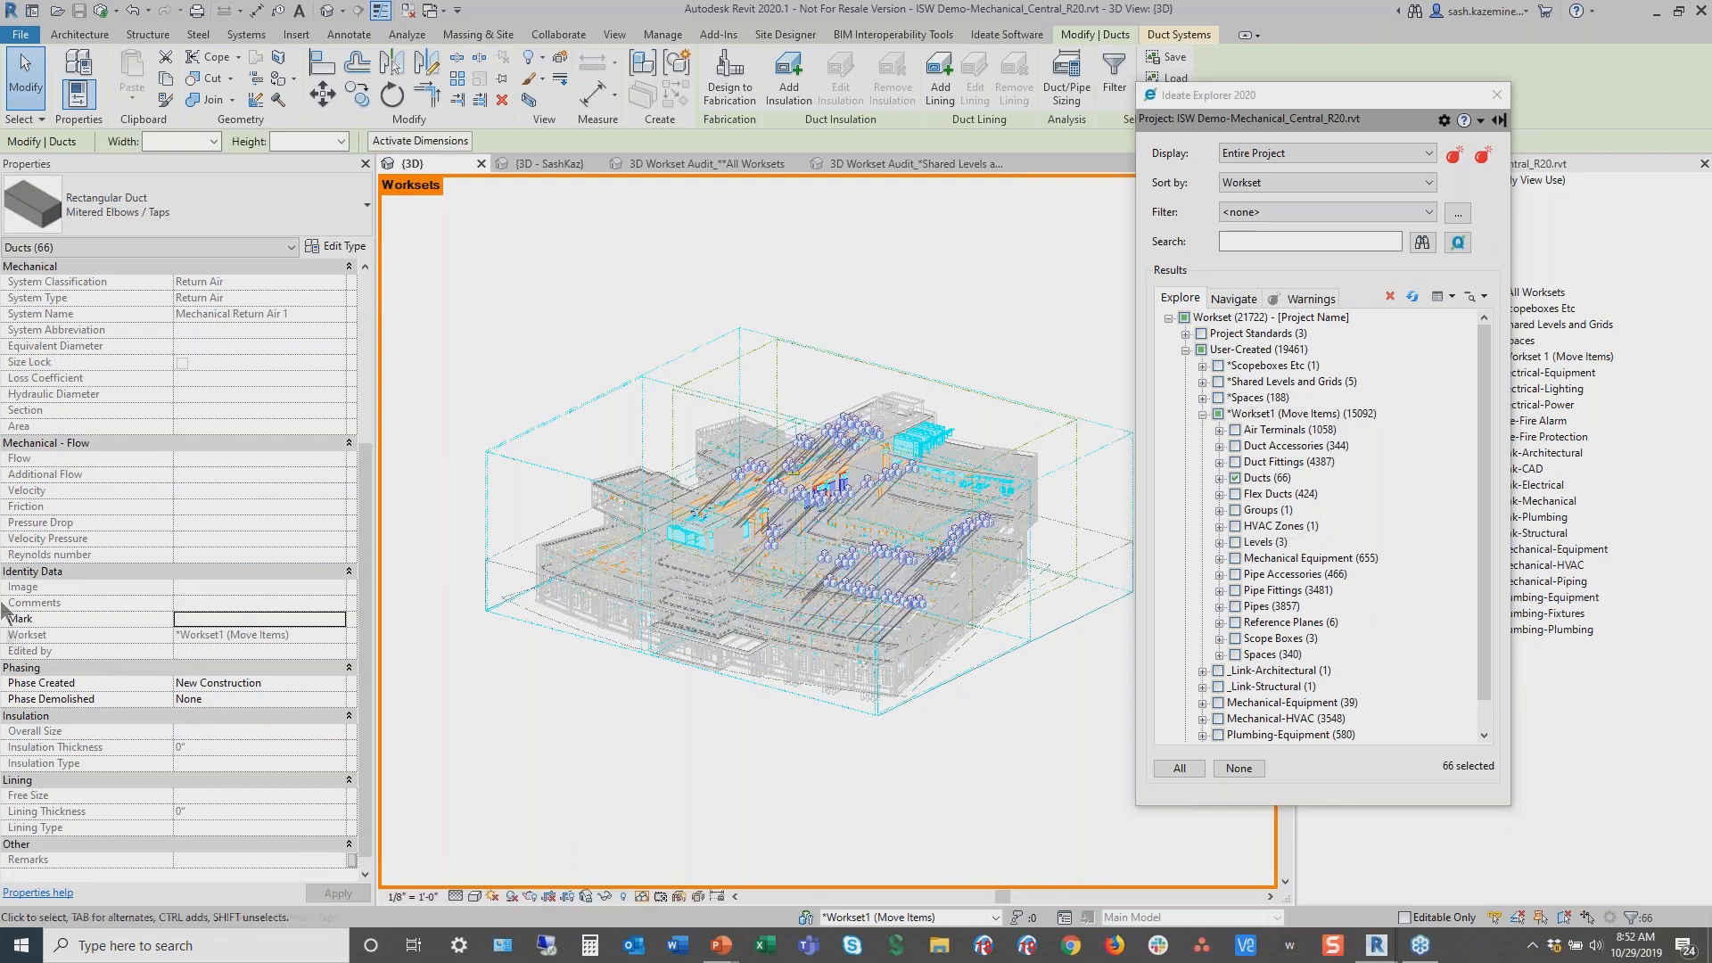
pyautogui.moveTo(2, 618); pyautogui.dragTo(367, 668)
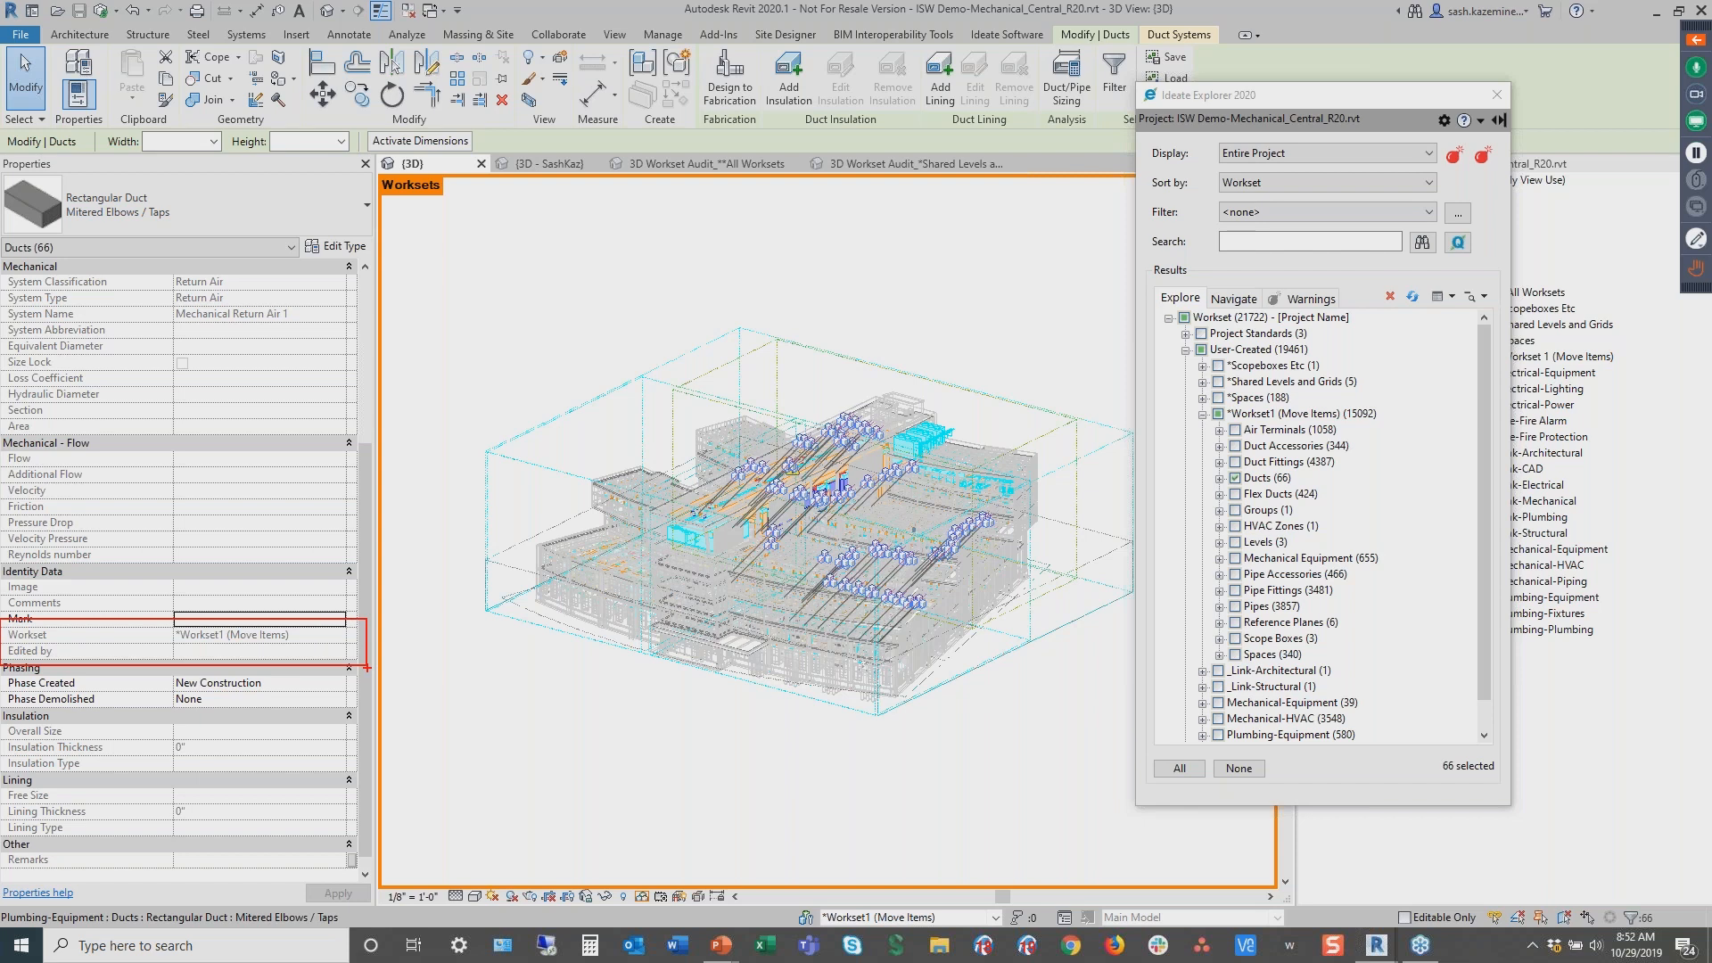
pyautogui.press('Escape')
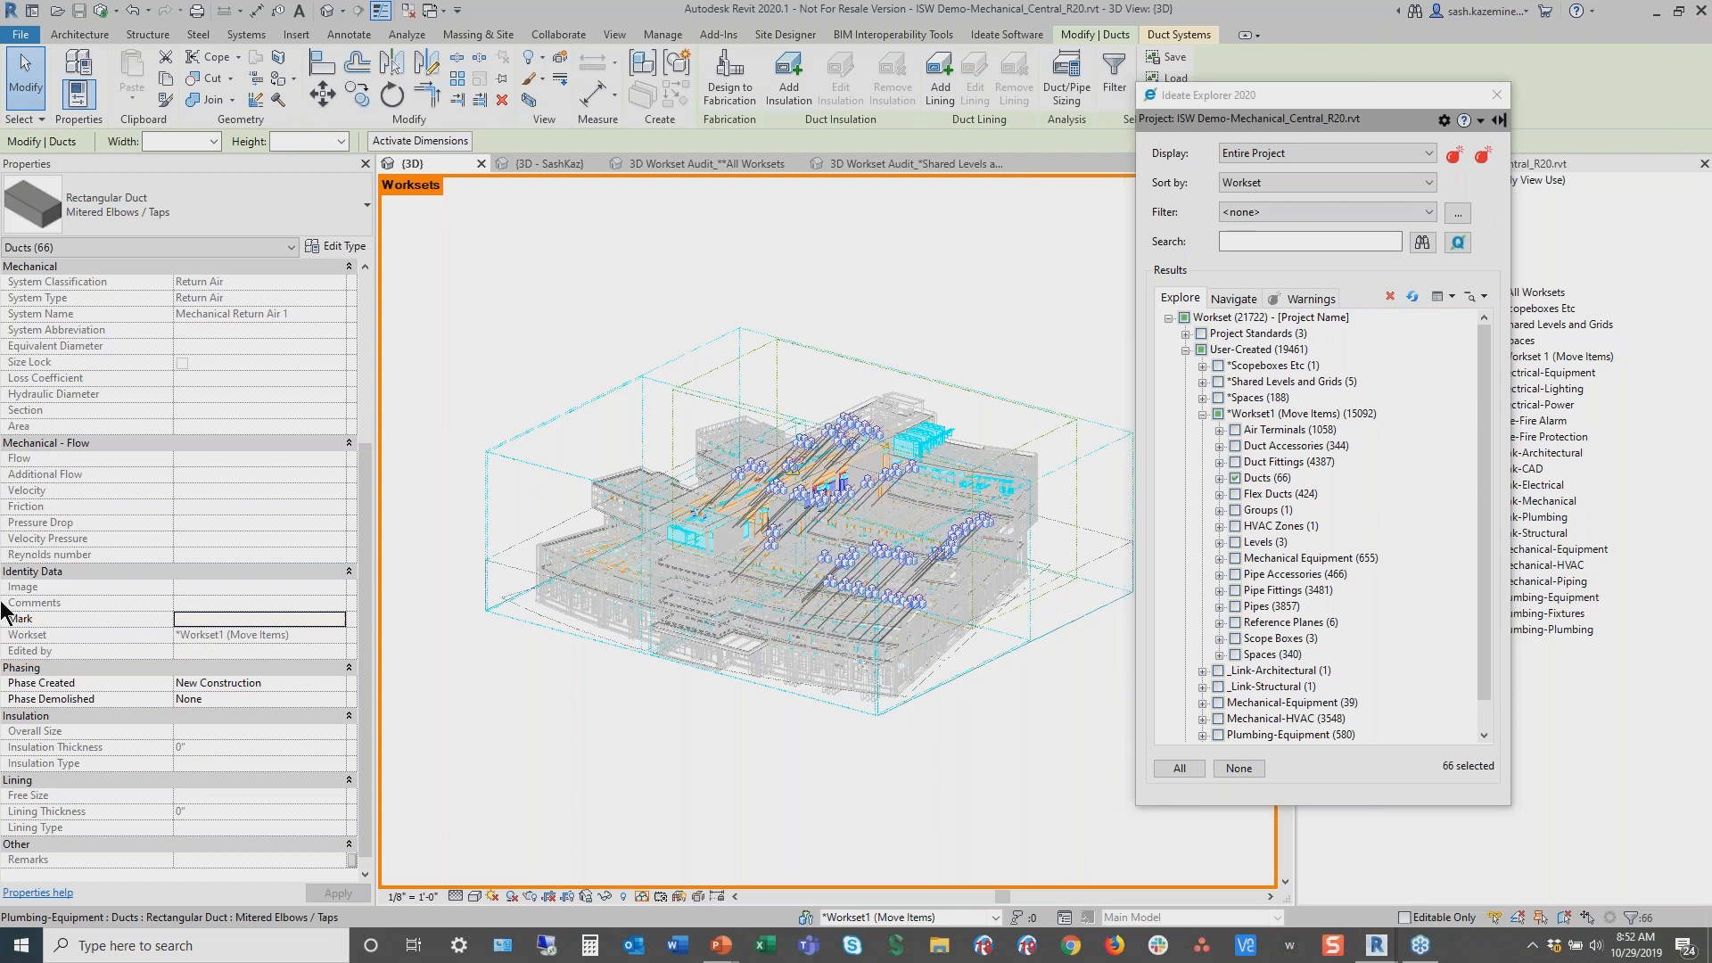
# Expand the selected Ducts down to their individual Mitered Elbows / Taps instances
pyautogui.click(1219, 479)
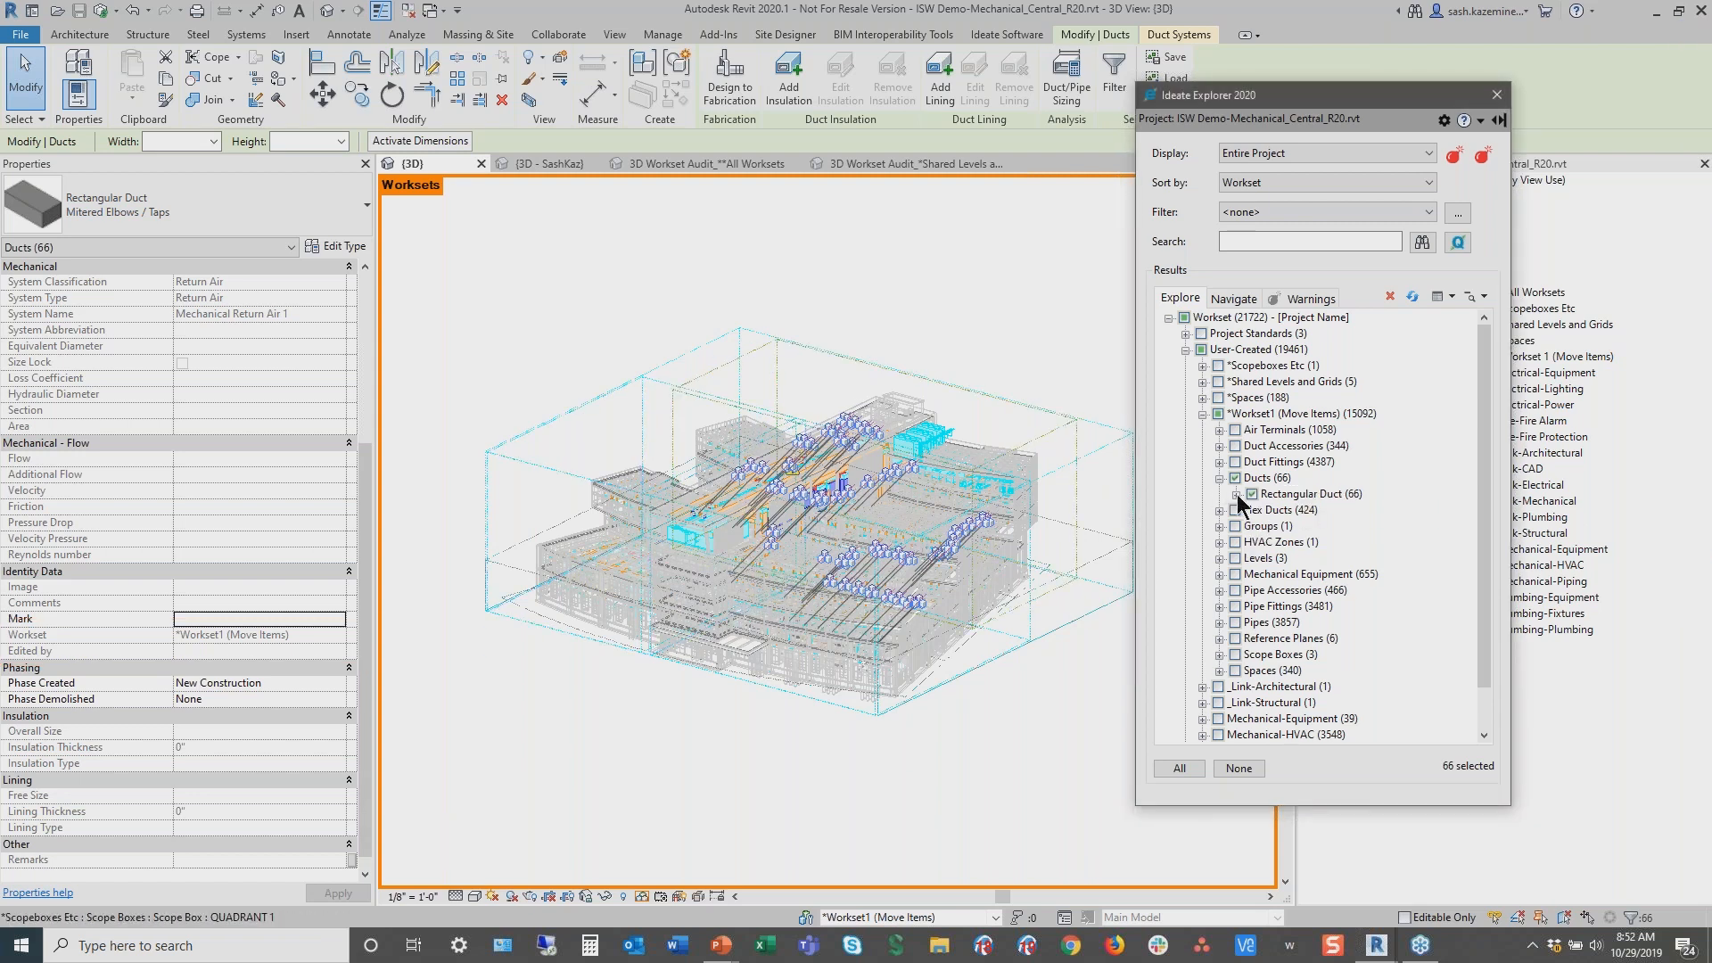
pyautogui.click(1236, 494)
pyautogui.click(1254, 510)
pyautogui.click(1288, 560)
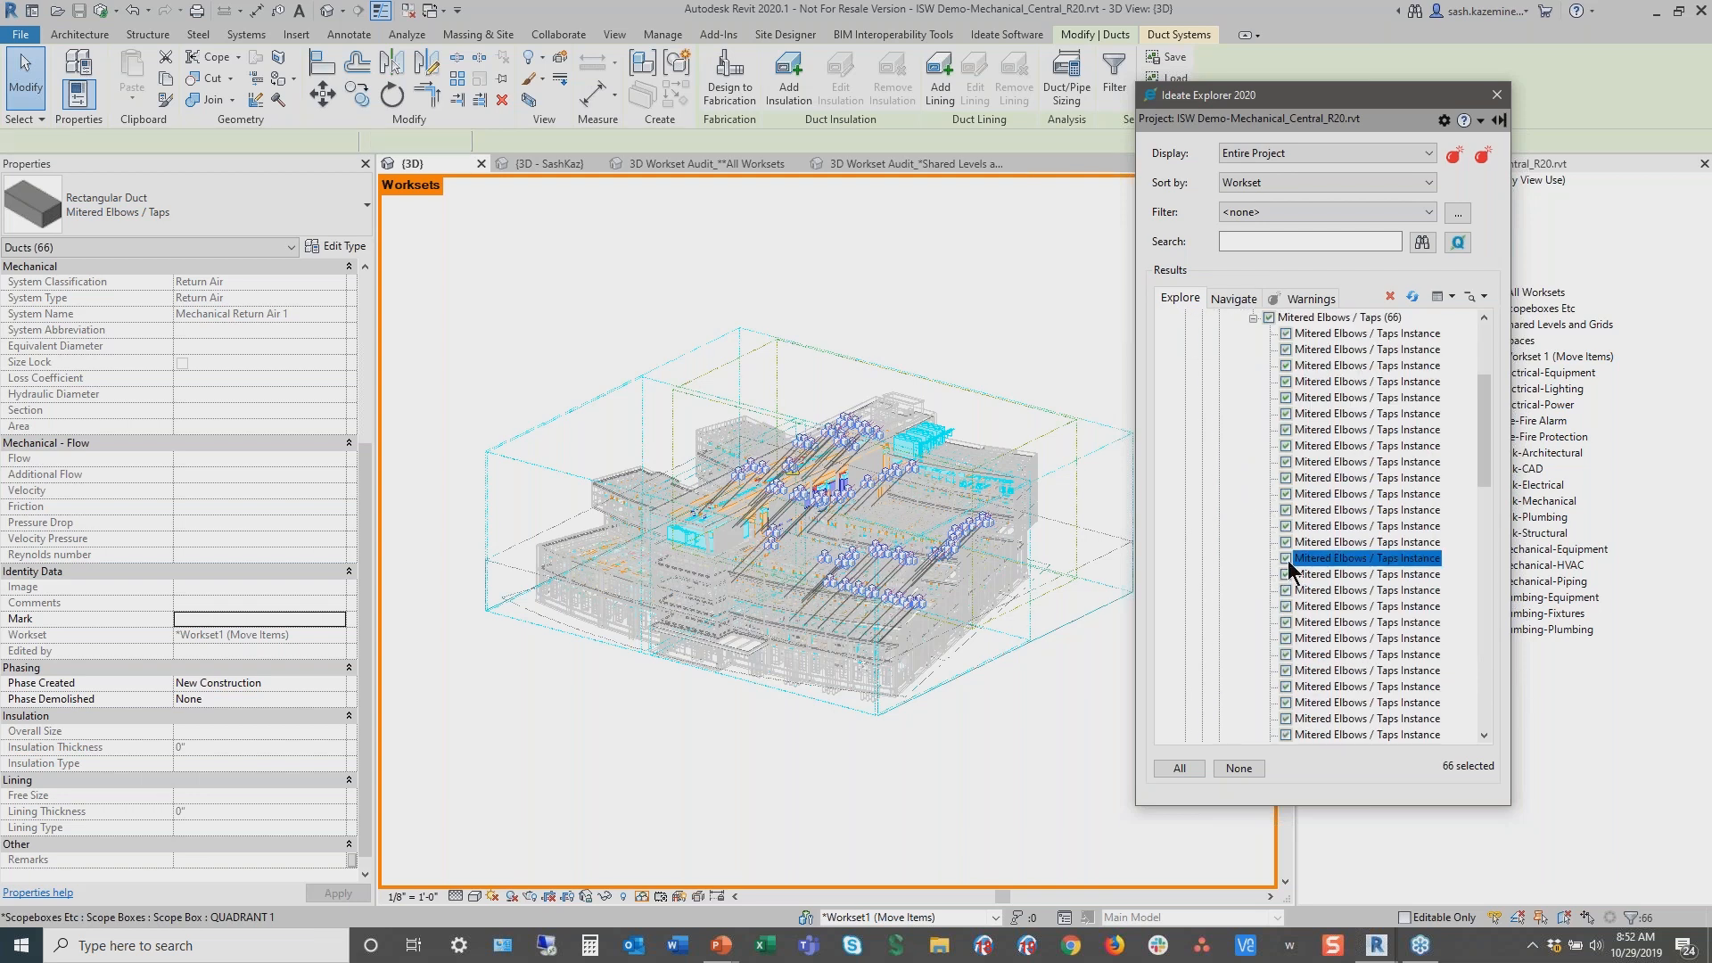
# Deselect several Mitered Elbows / Taps duct instances from the current selection
pyautogui.click(1286, 560)
pyautogui.click(1291, 546)
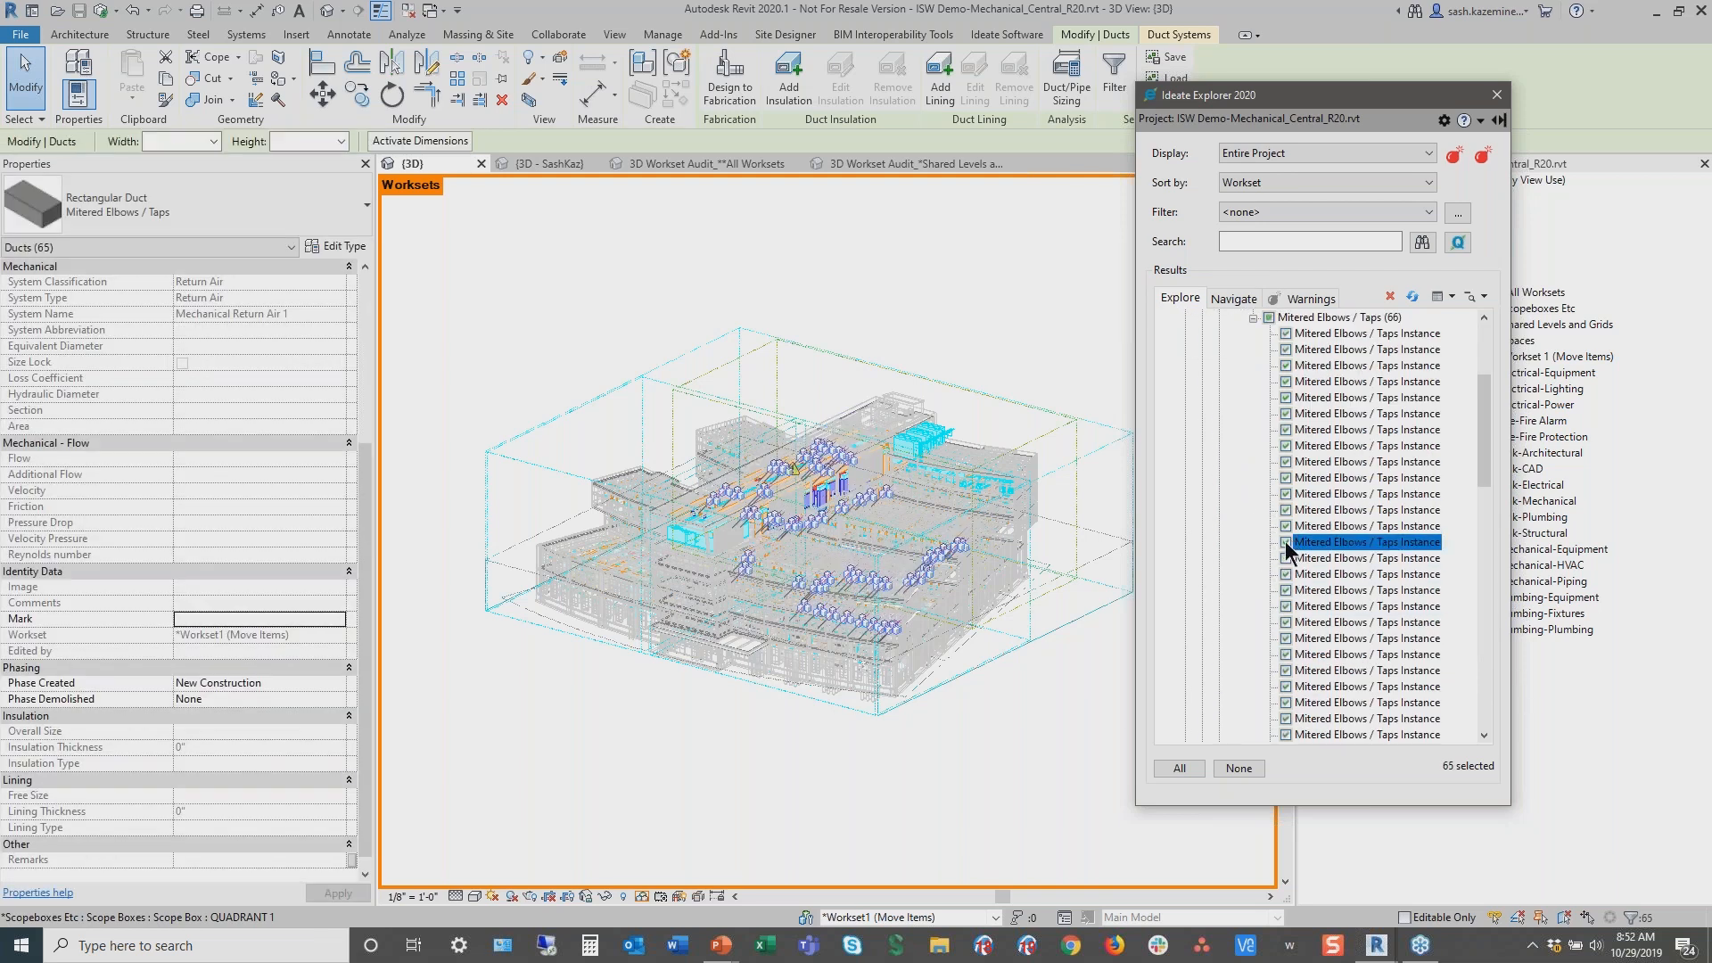
pyautogui.click(1286, 542)
pyautogui.click(1289, 623)
pyautogui.click(1290, 655)
pyautogui.click(1286, 655)
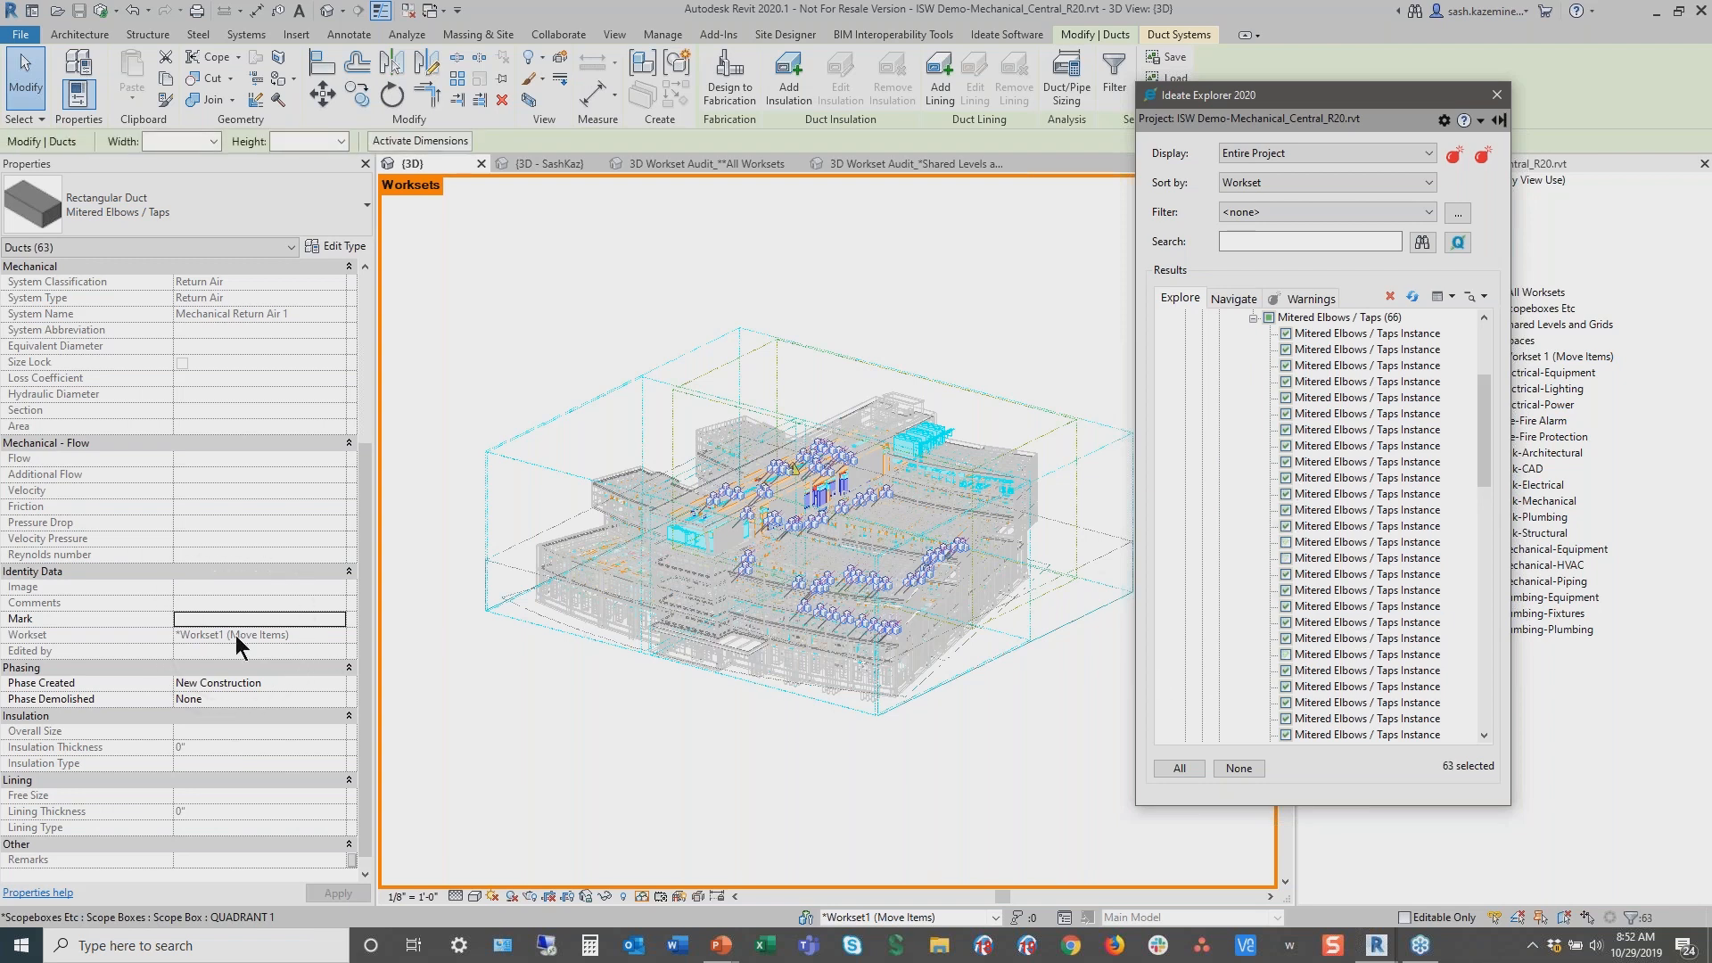
pyautogui.click(1287, 719)
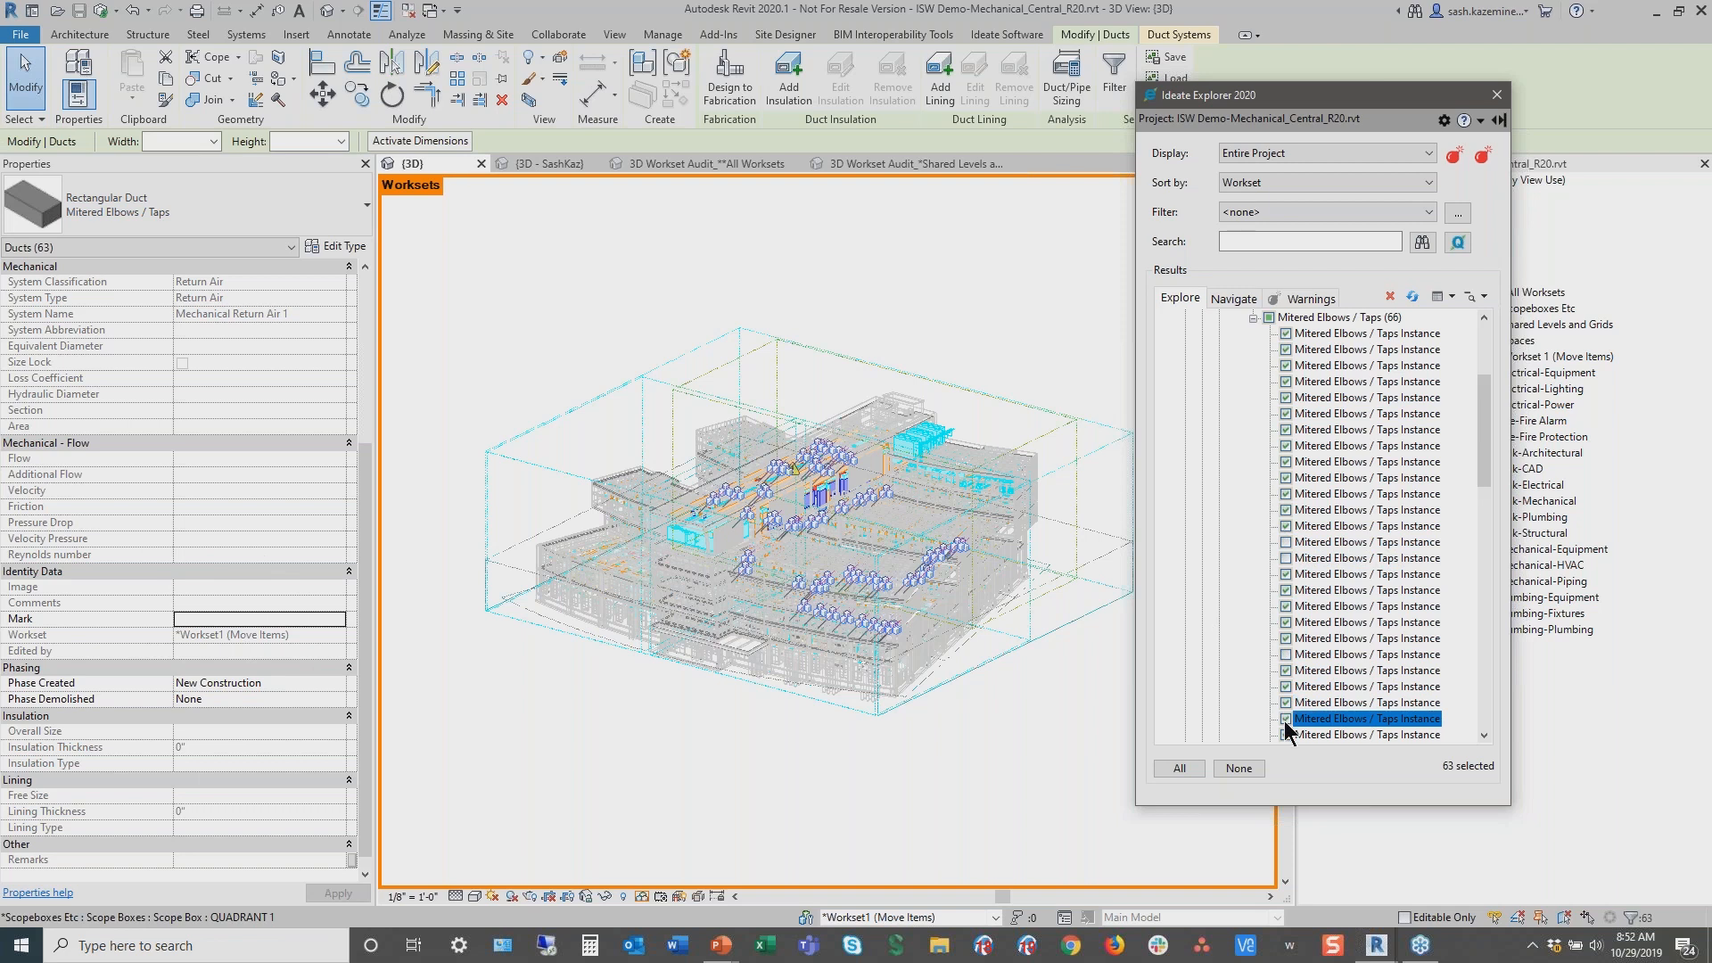
pyautogui.click(1291, 478)
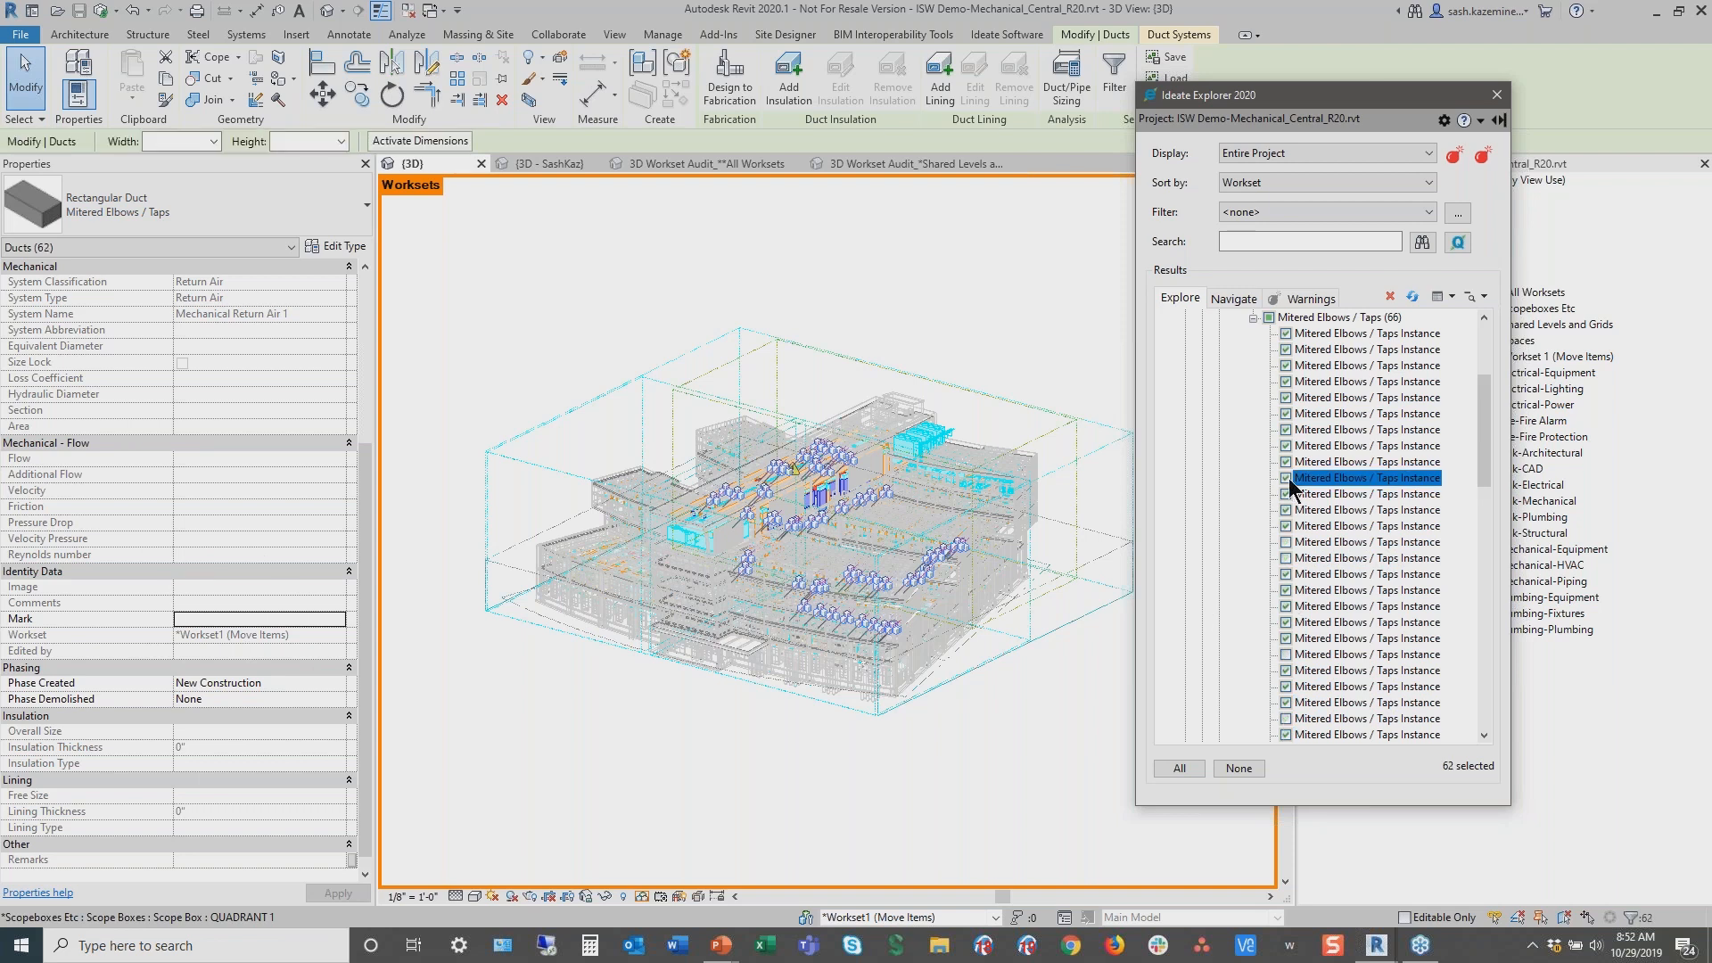
pyautogui.click(1287, 398)
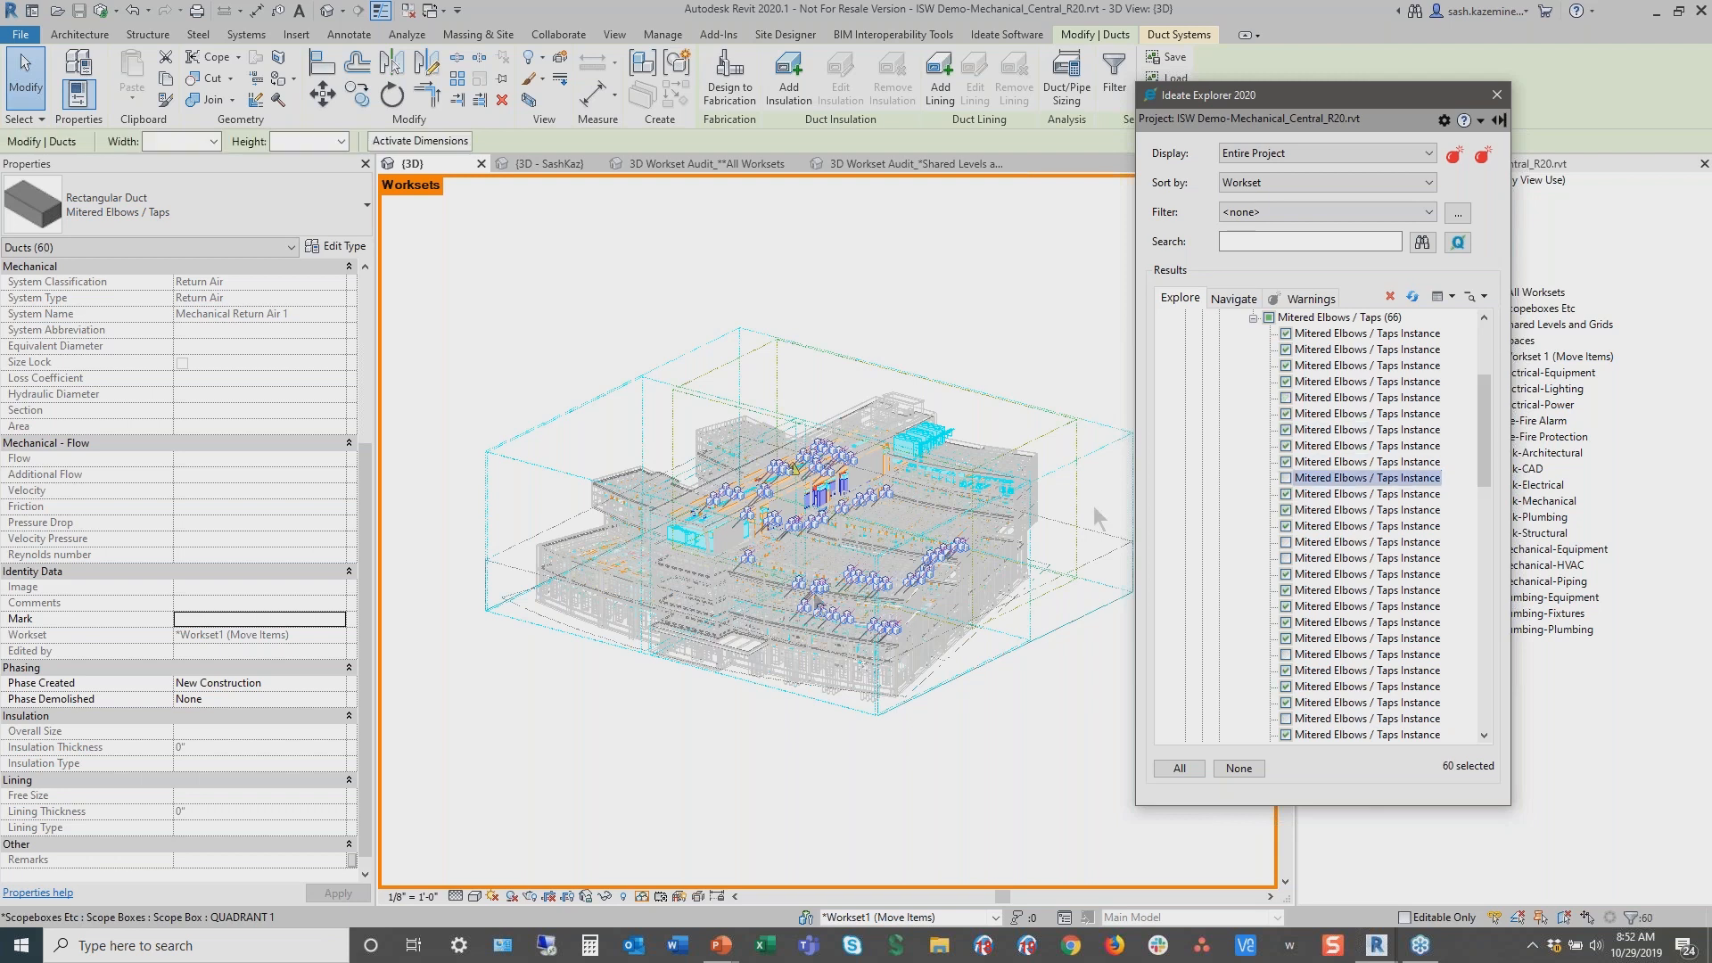
pyautogui.click(257, 635)
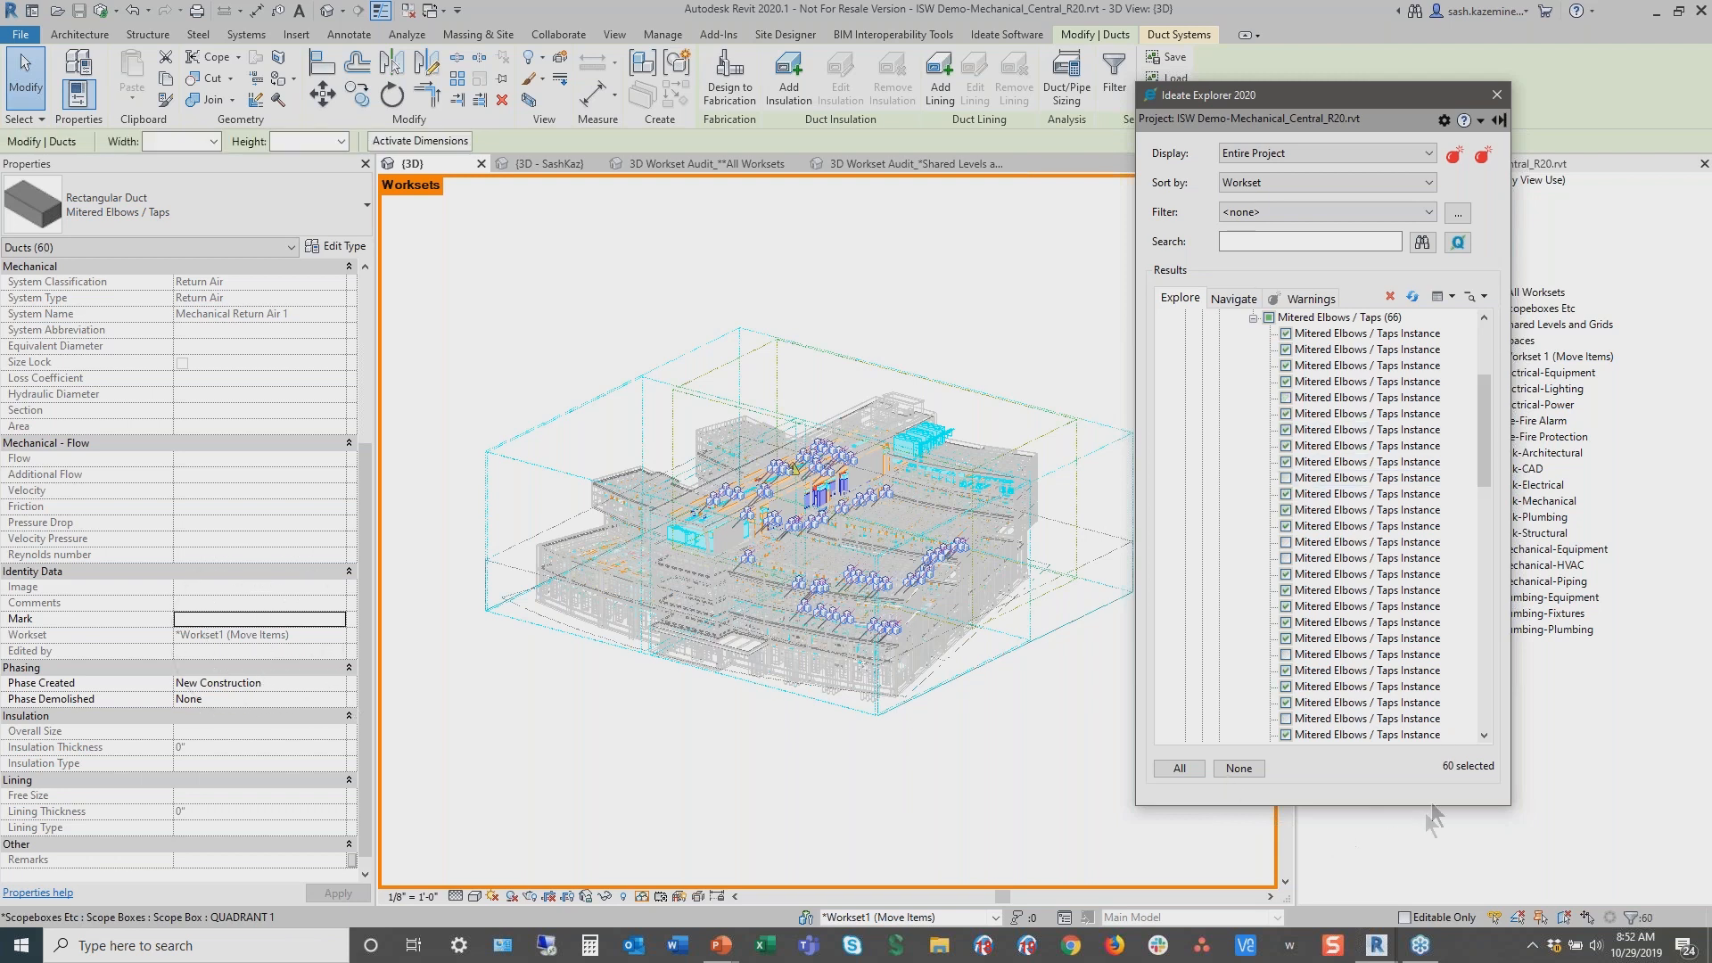
# Deselect two more Mitered Elbows / Taps duct instances from the current selection
pyautogui.moveTo(1427, 805); pyautogui.dragTo(1427, 901)
pyautogui.click(1311, 782)
pyautogui.click(1285, 783)
pyautogui.click(1289, 832)
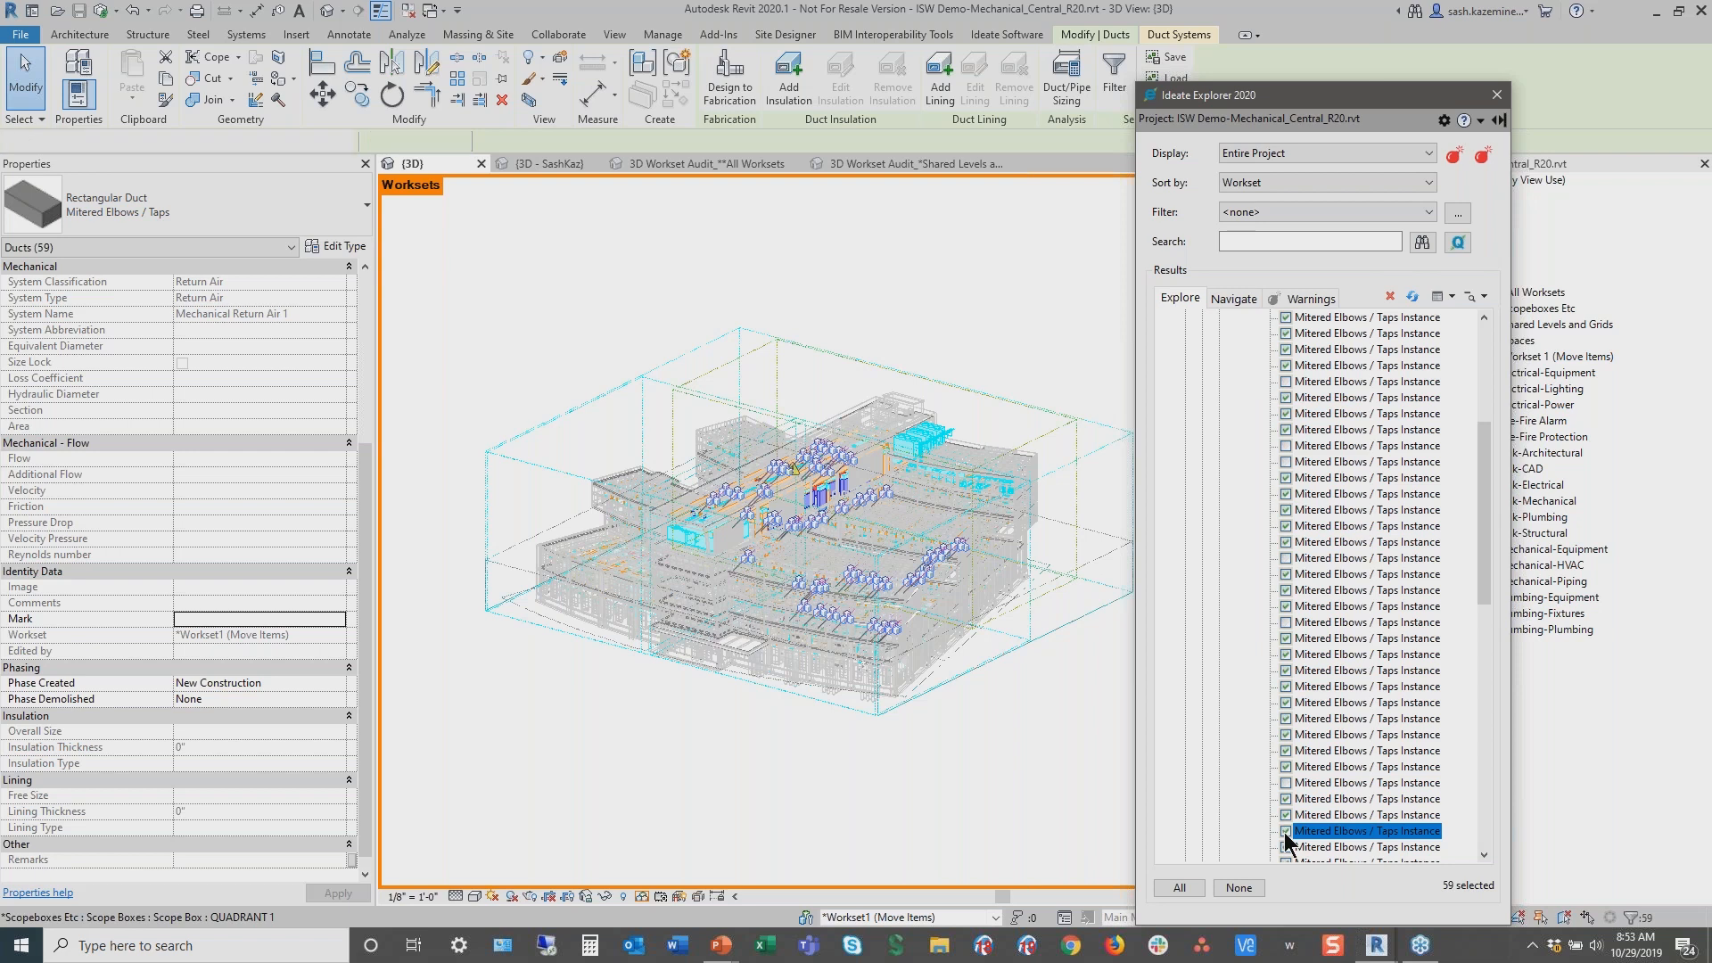
pyautogui.click(1286, 832)
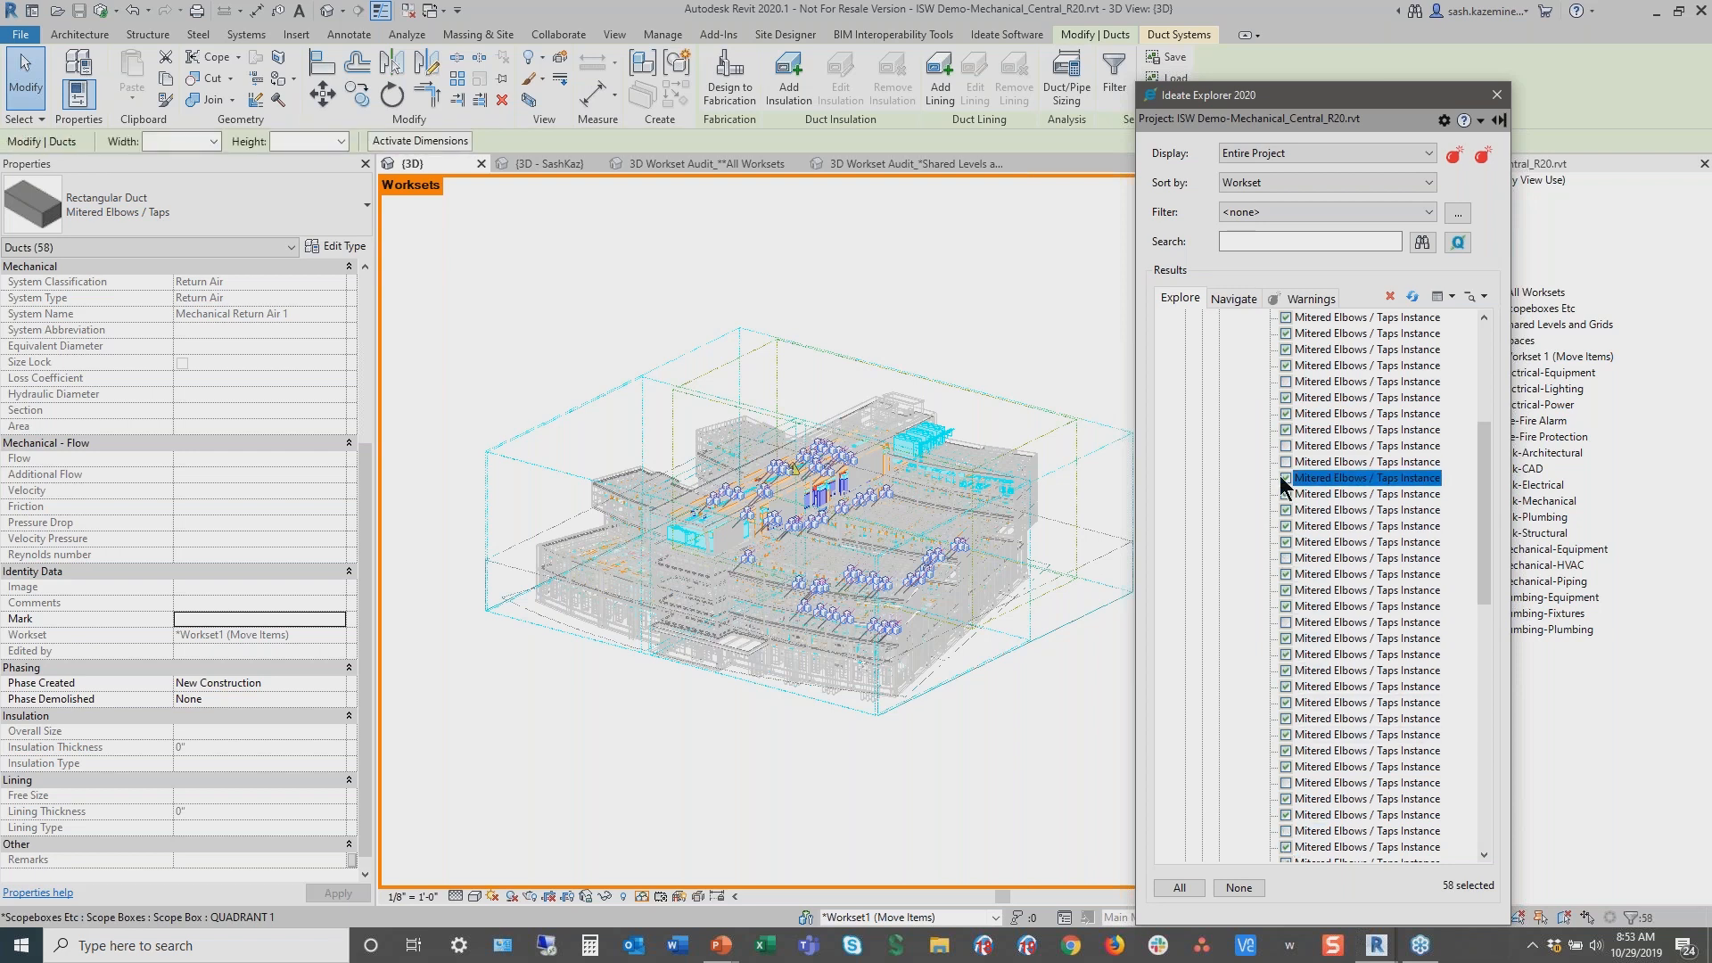
pyautogui.press('ctrl')
pyautogui.press('ctrl')
pyautogui.press('ctrl')
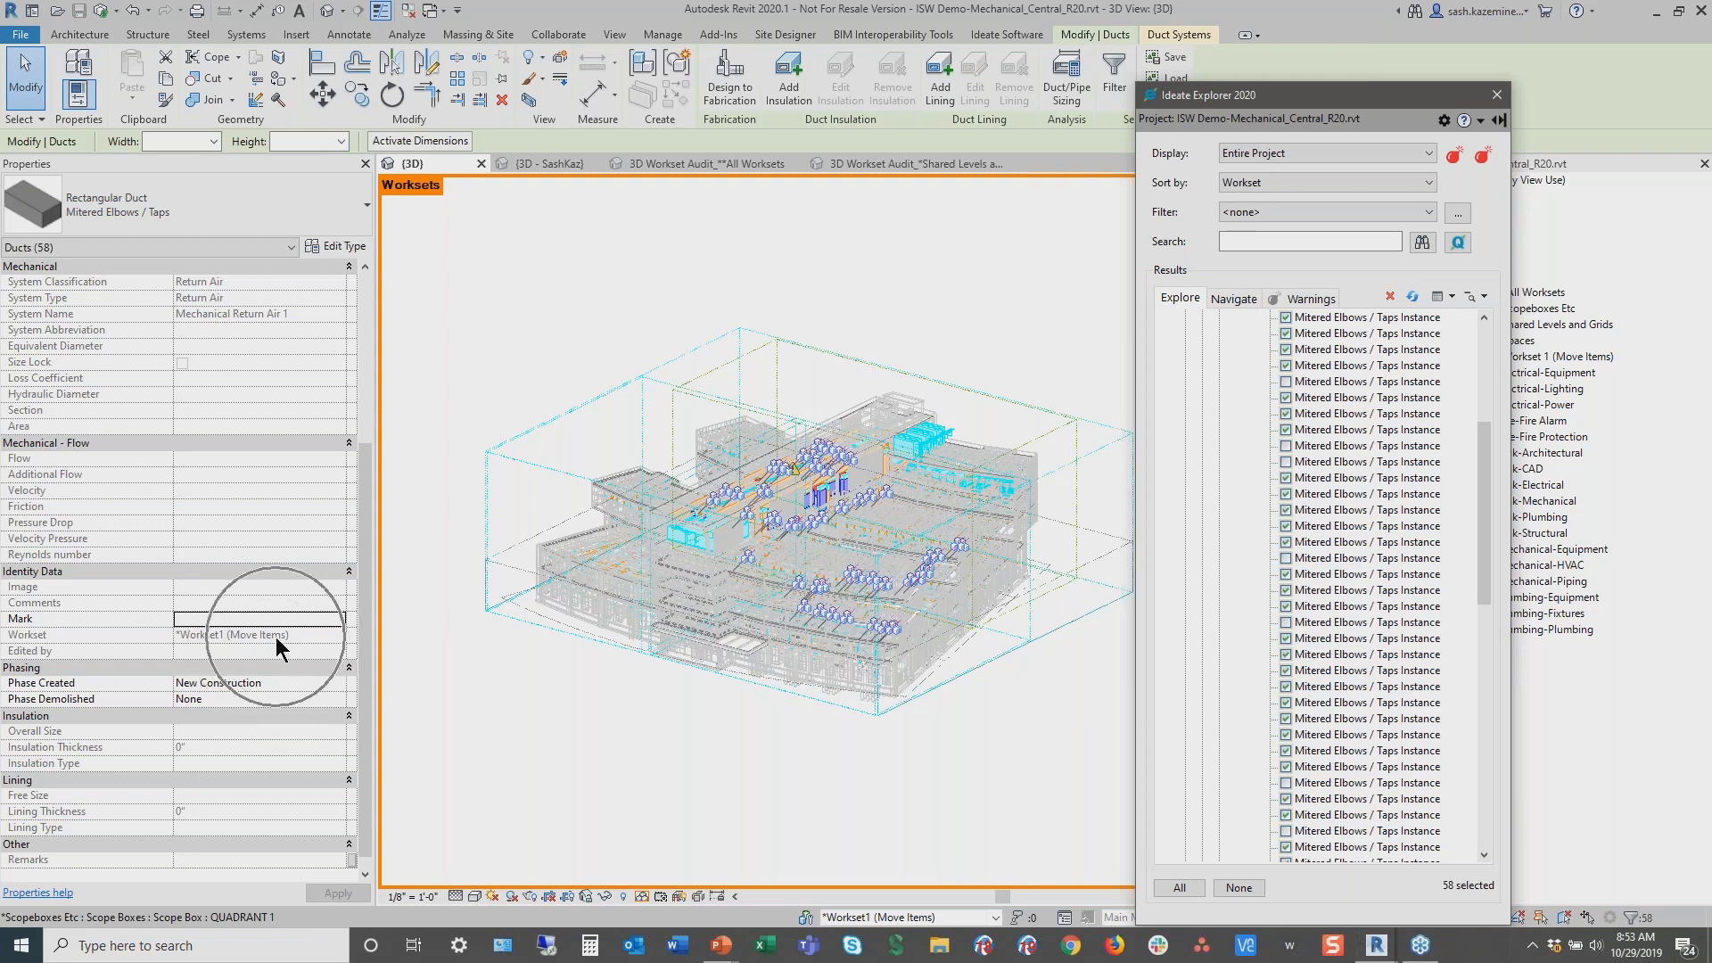
pyautogui.press('ctrl')
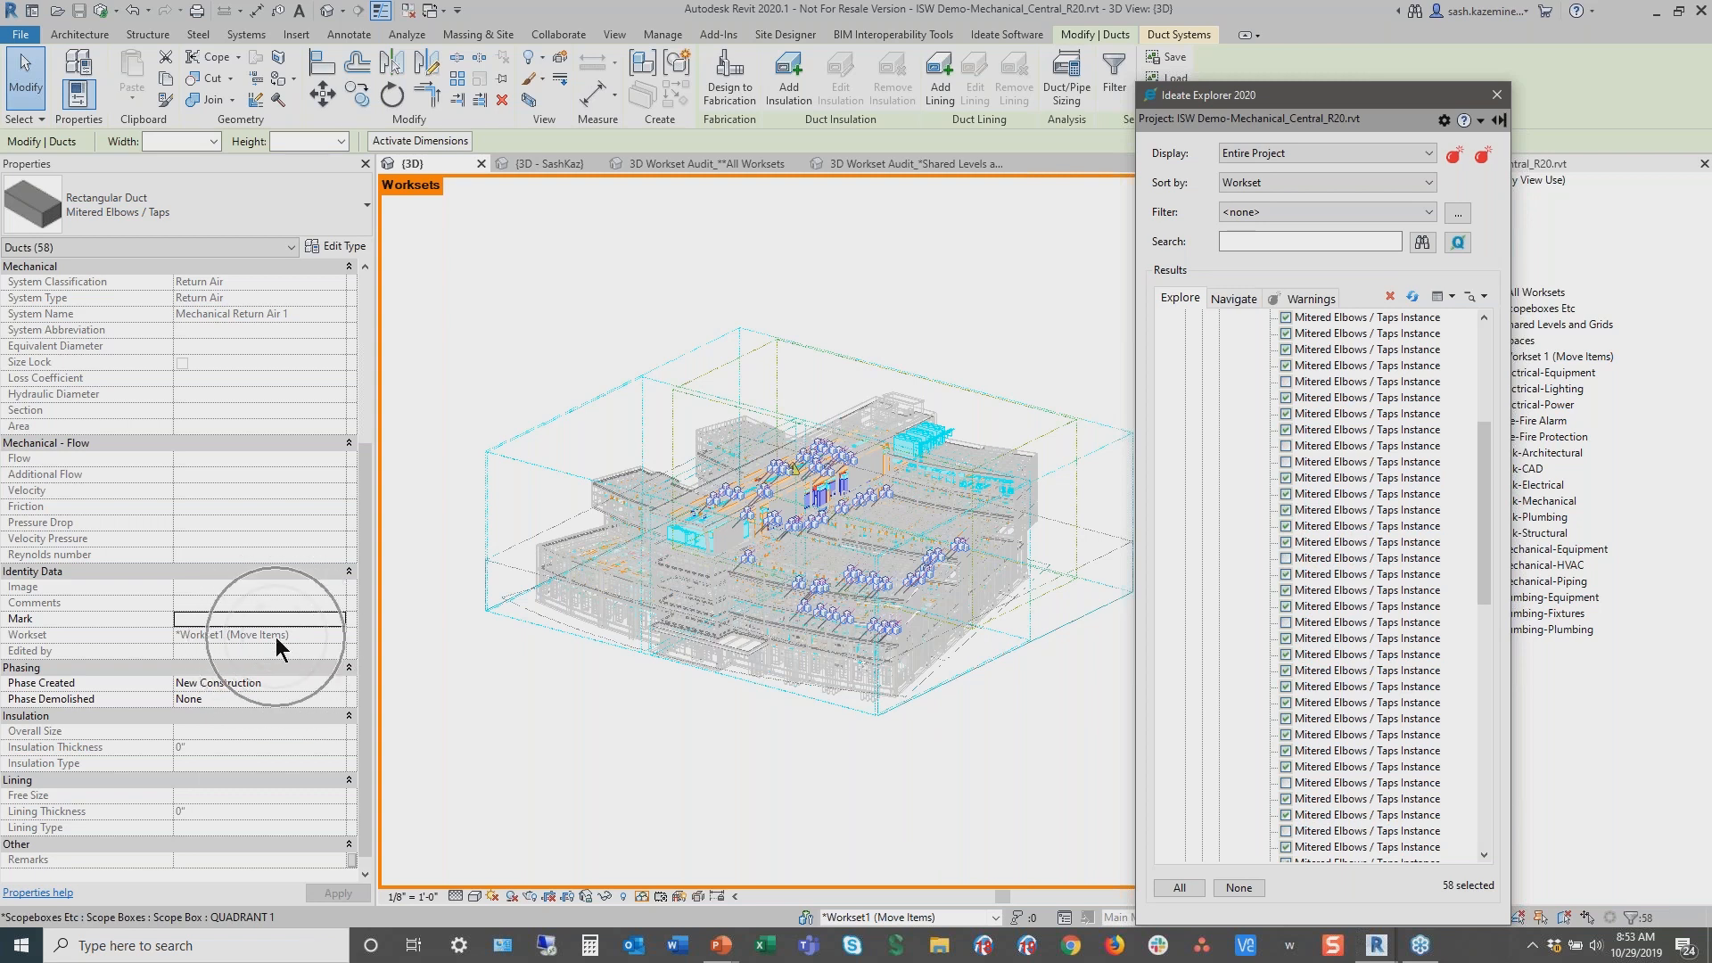
pyautogui.click(339, 635)
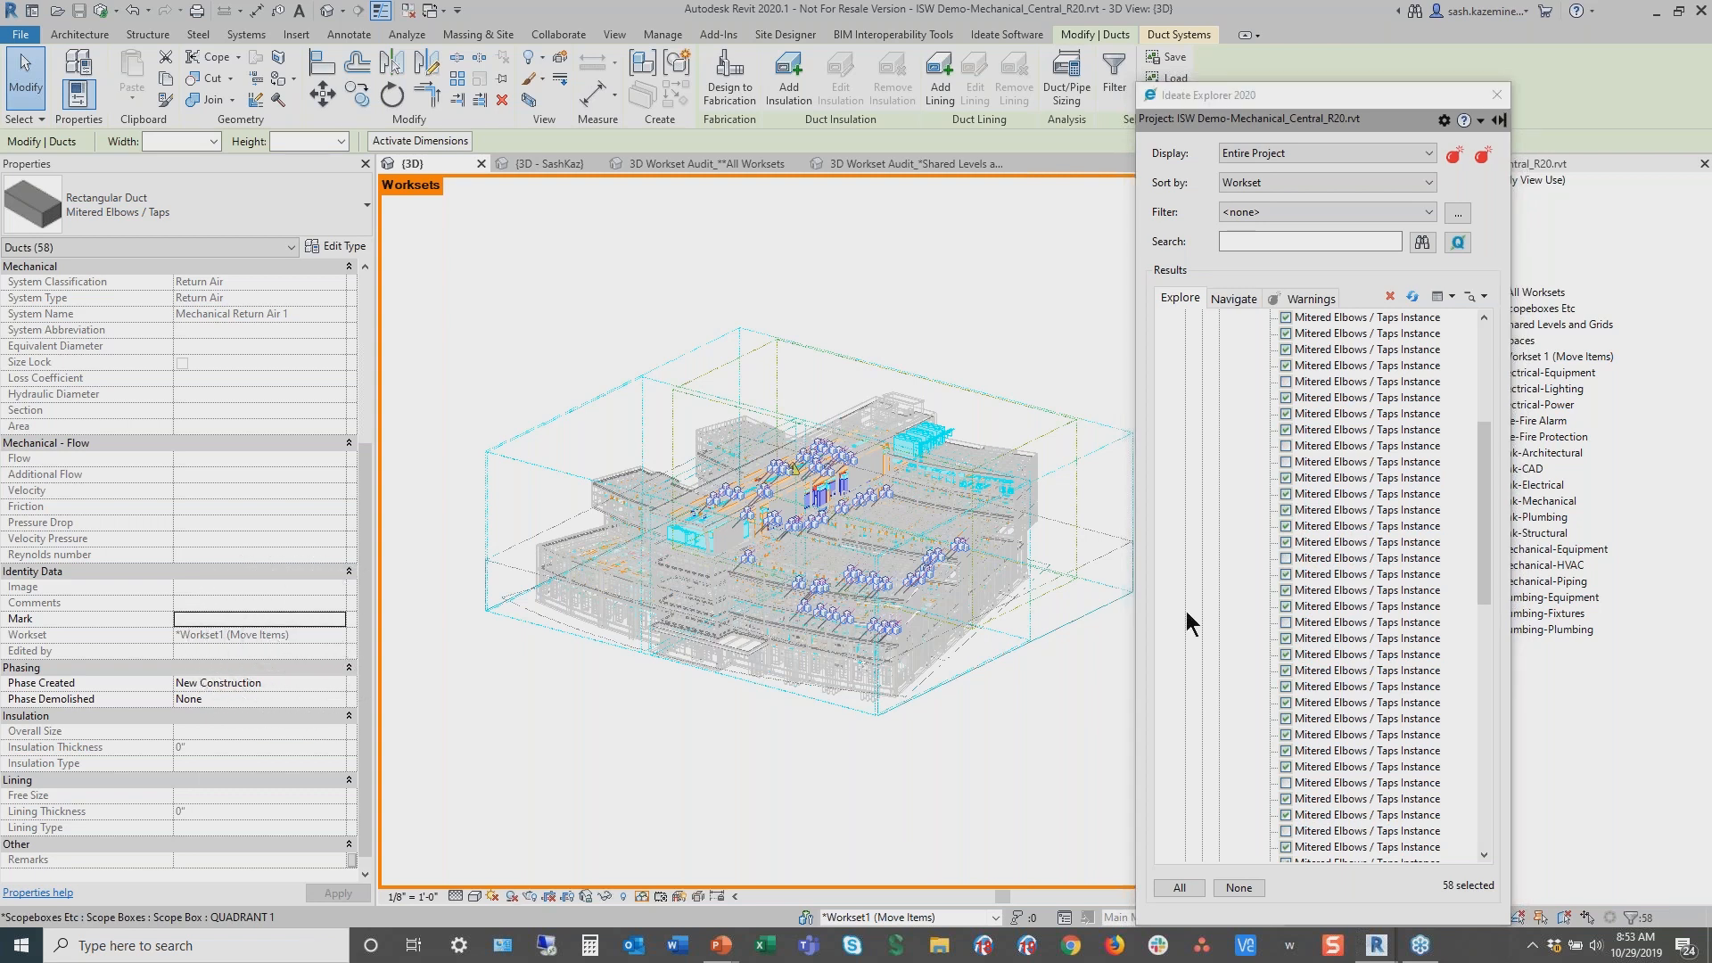
# Reselect all Mitered Elbows / Taps duct instances in the Explorer tree
pyautogui.click(1355, 557)
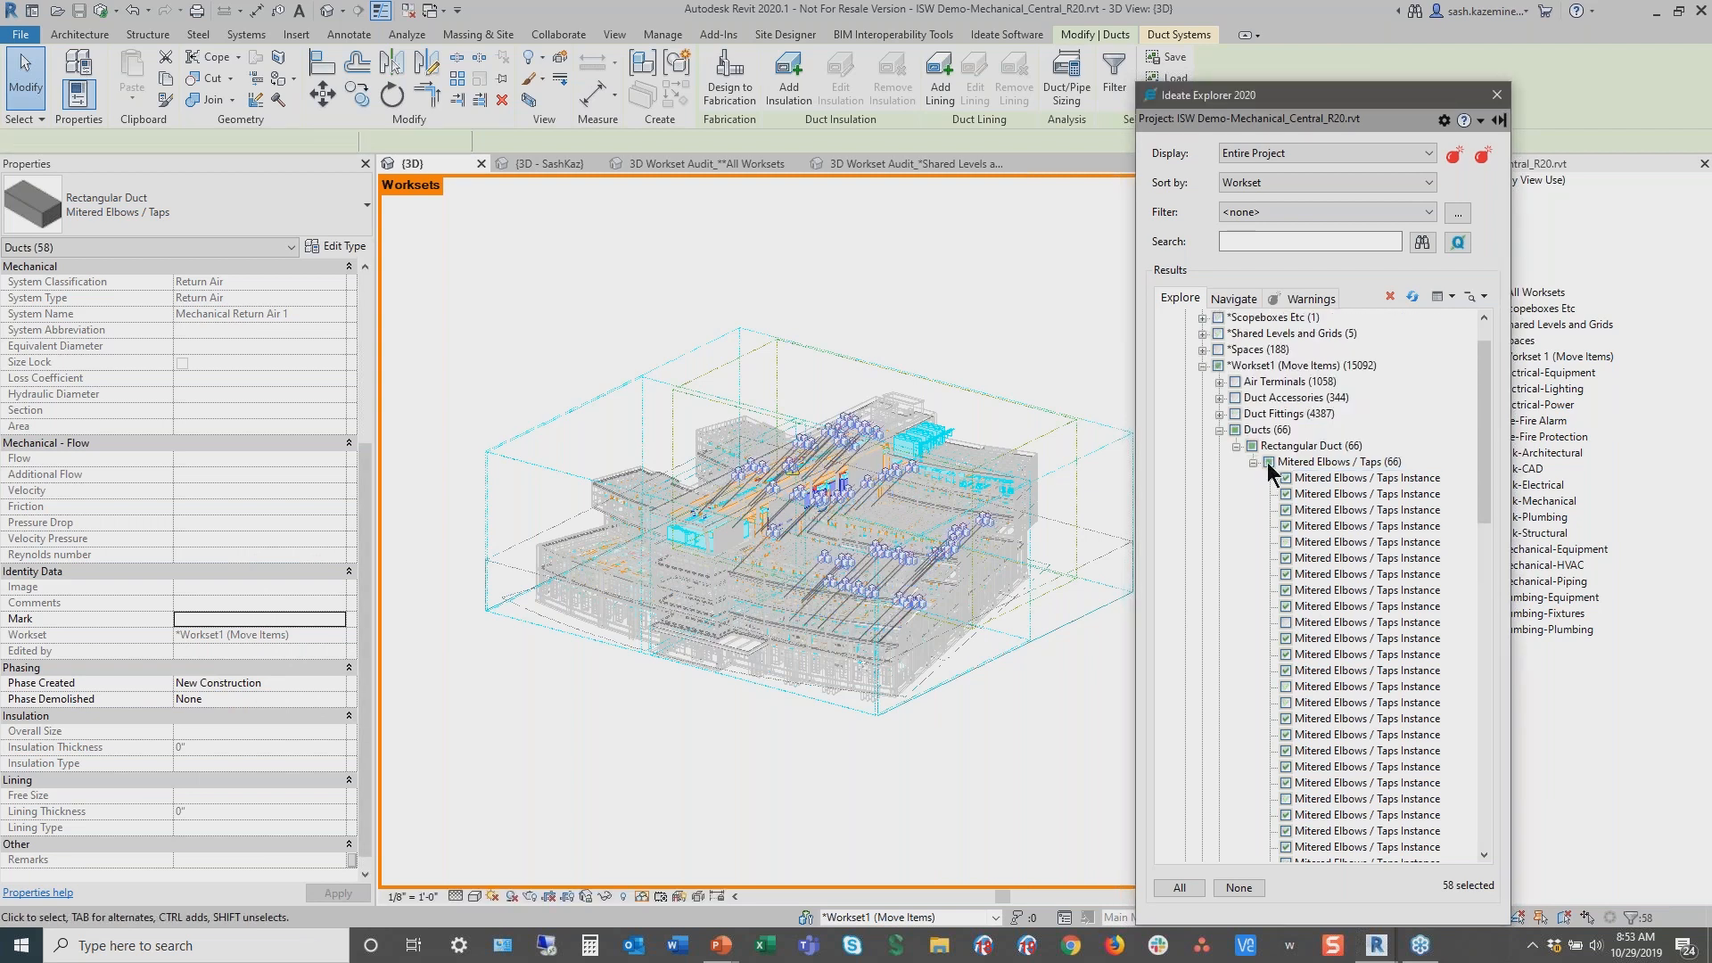
pyautogui.click(1267, 462)
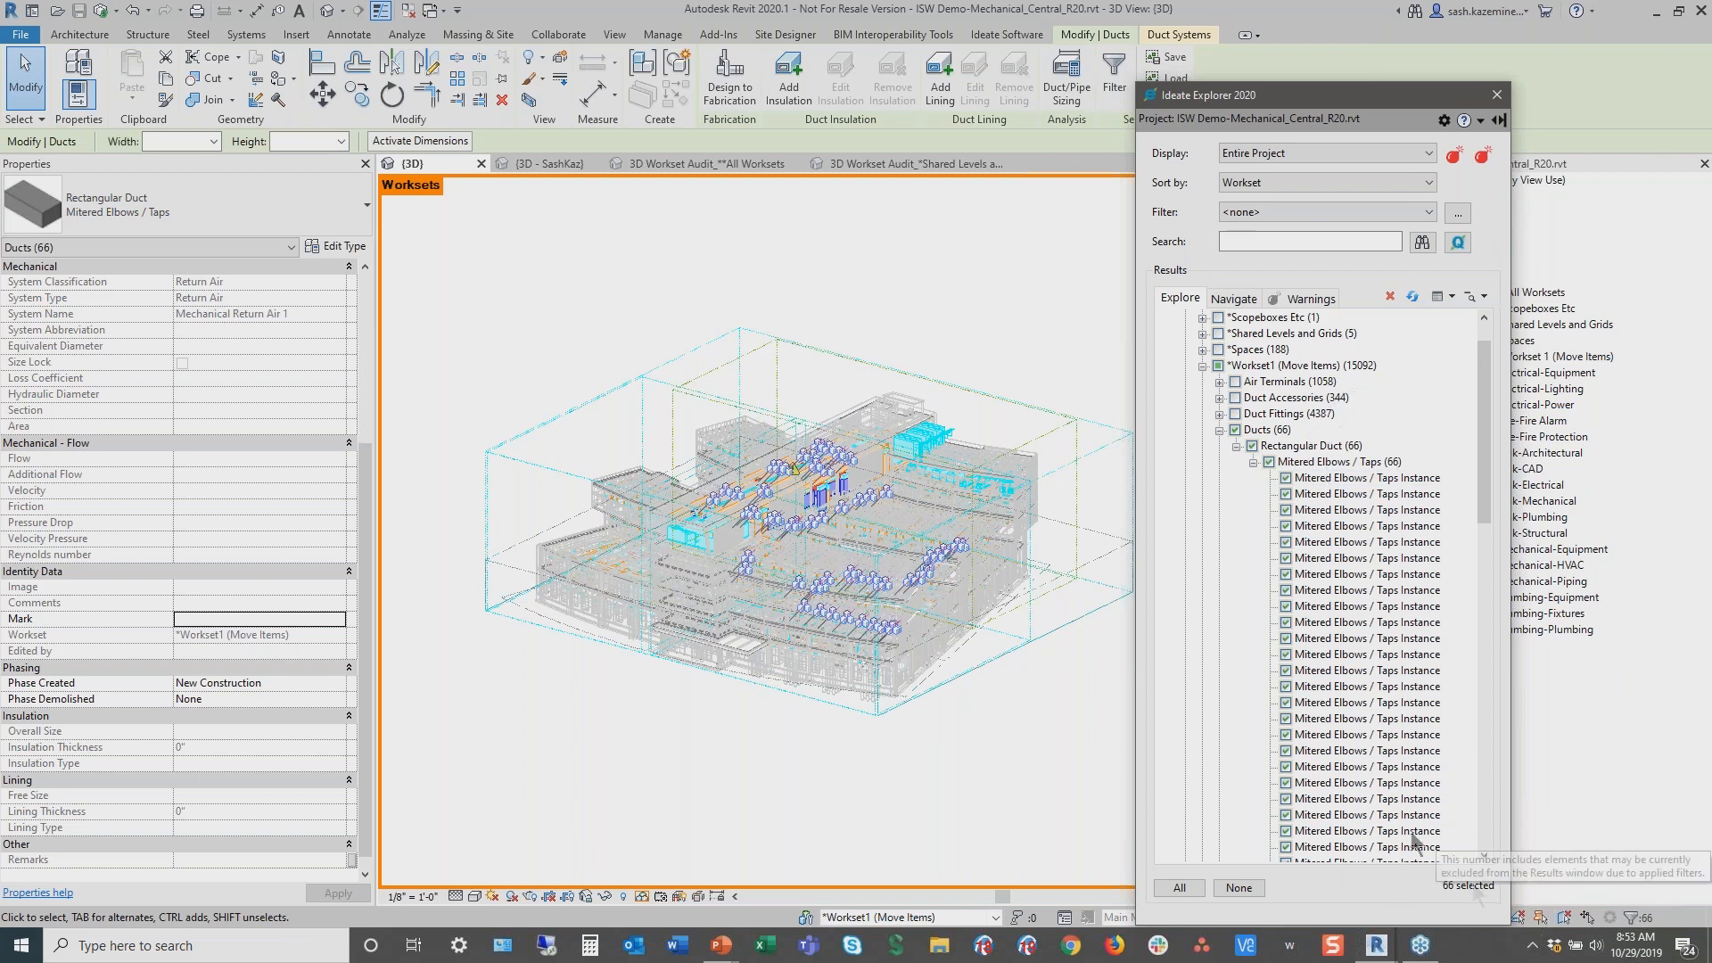
# Open Ideate Query for the selected ducts, reposition the dialog and browse its property list
pyautogui.click(1457, 243)
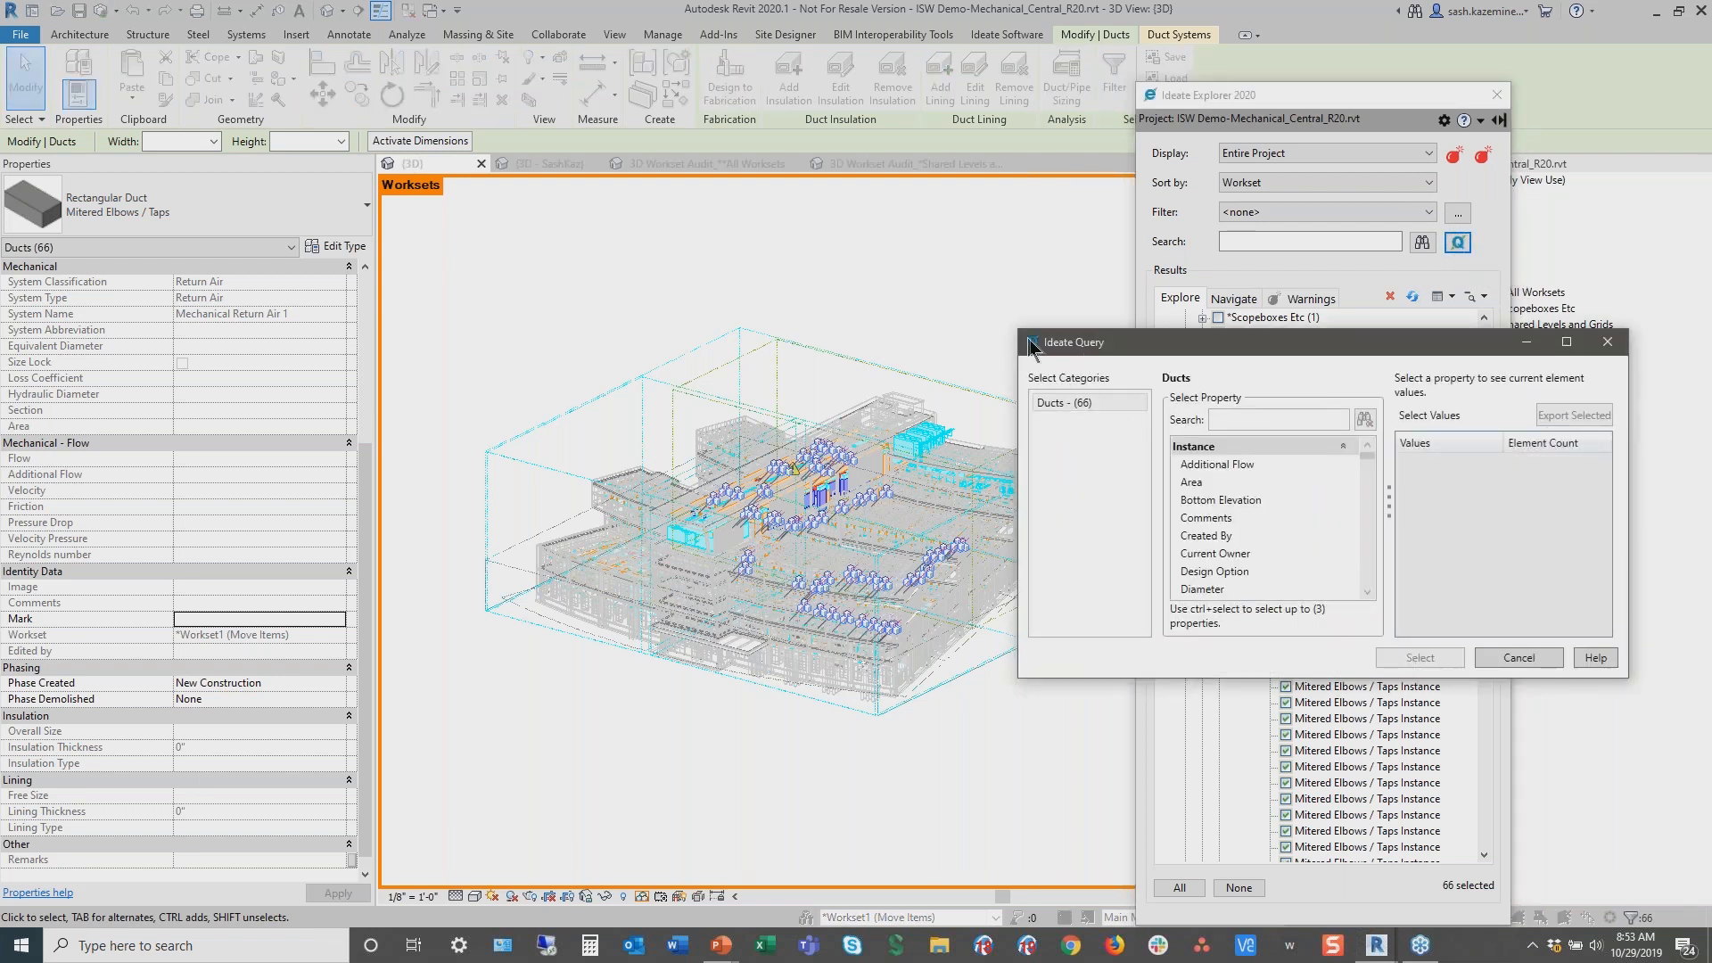
pyautogui.moveTo(1019, 330); pyautogui.dragTo(707, 193)
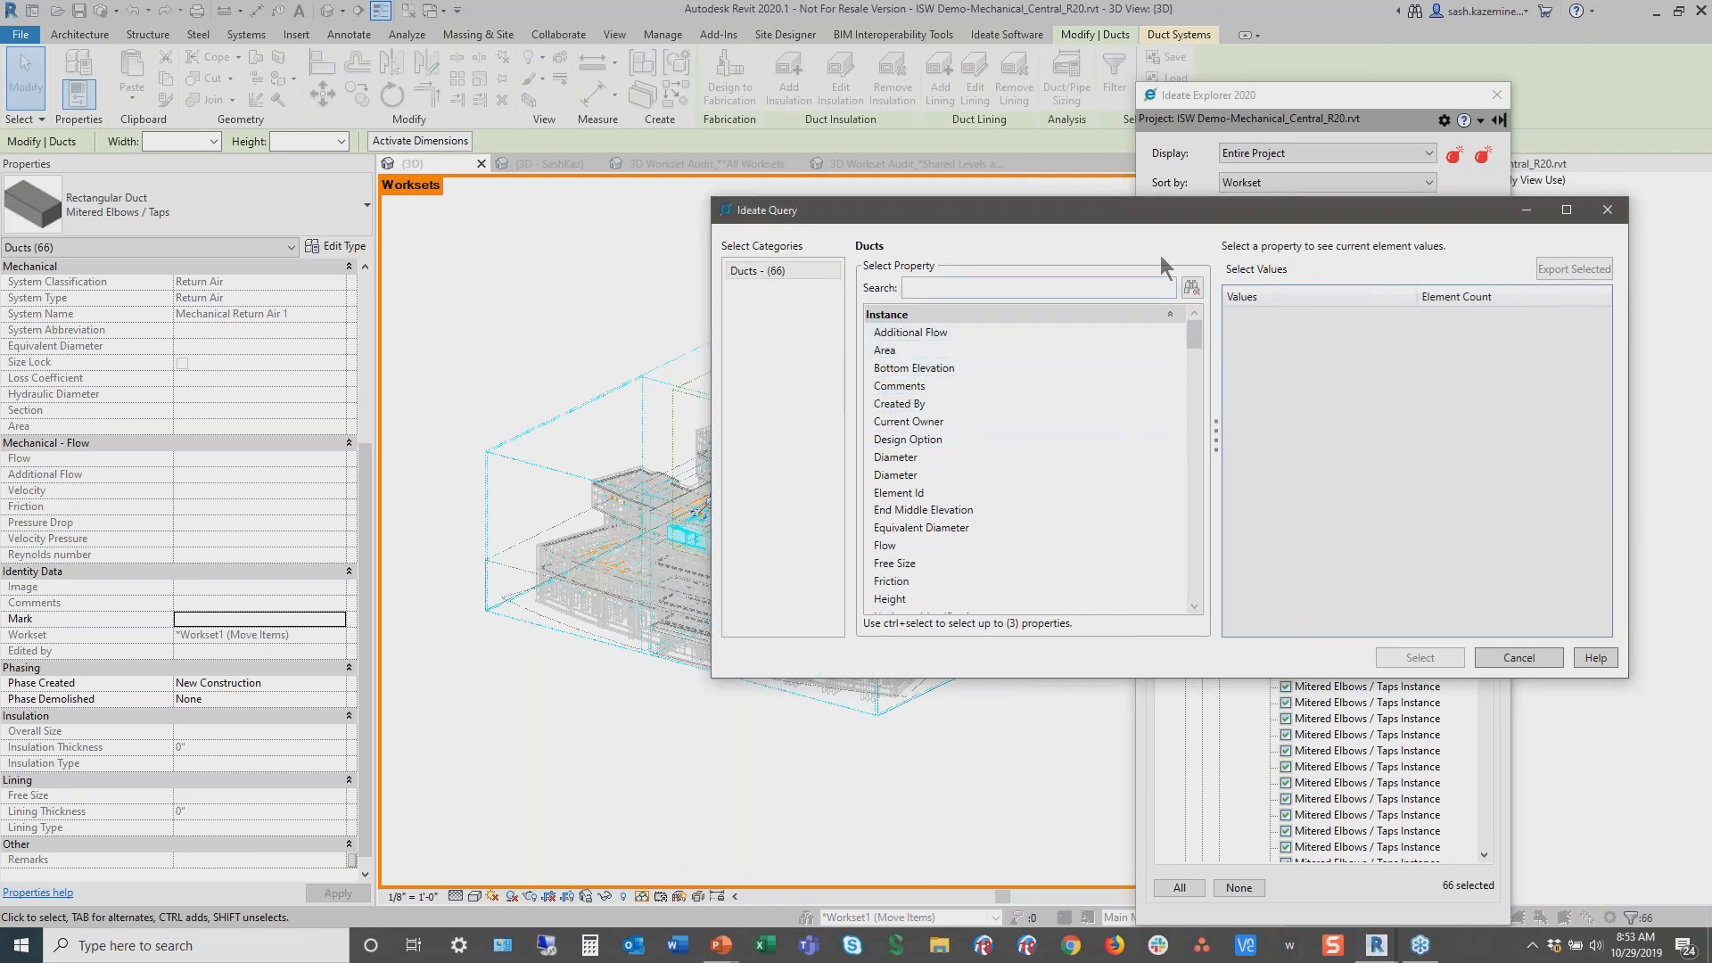
pyautogui.moveTo(1151, 224); pyautogui.dragTo(1104, 284)
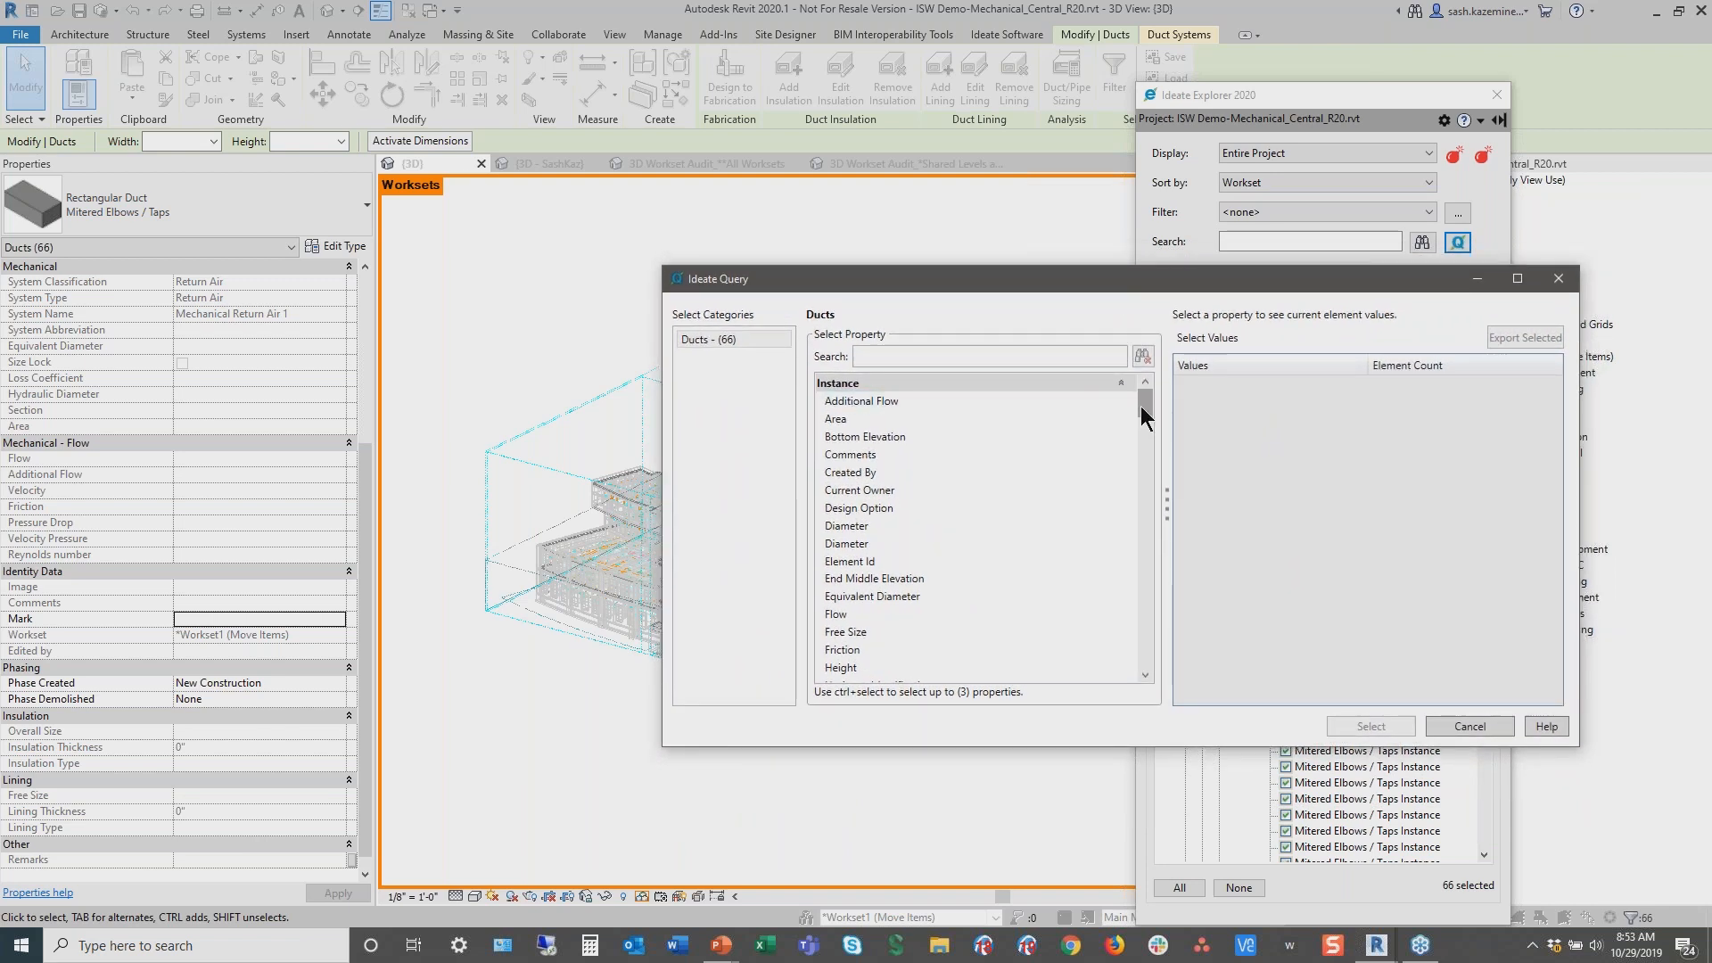
pyautogui.moveTo(1145, 405); pyautogui.dragTo(1152, 428)
pyautogui.press('ctrl')
pyautogui.press('ctrl')
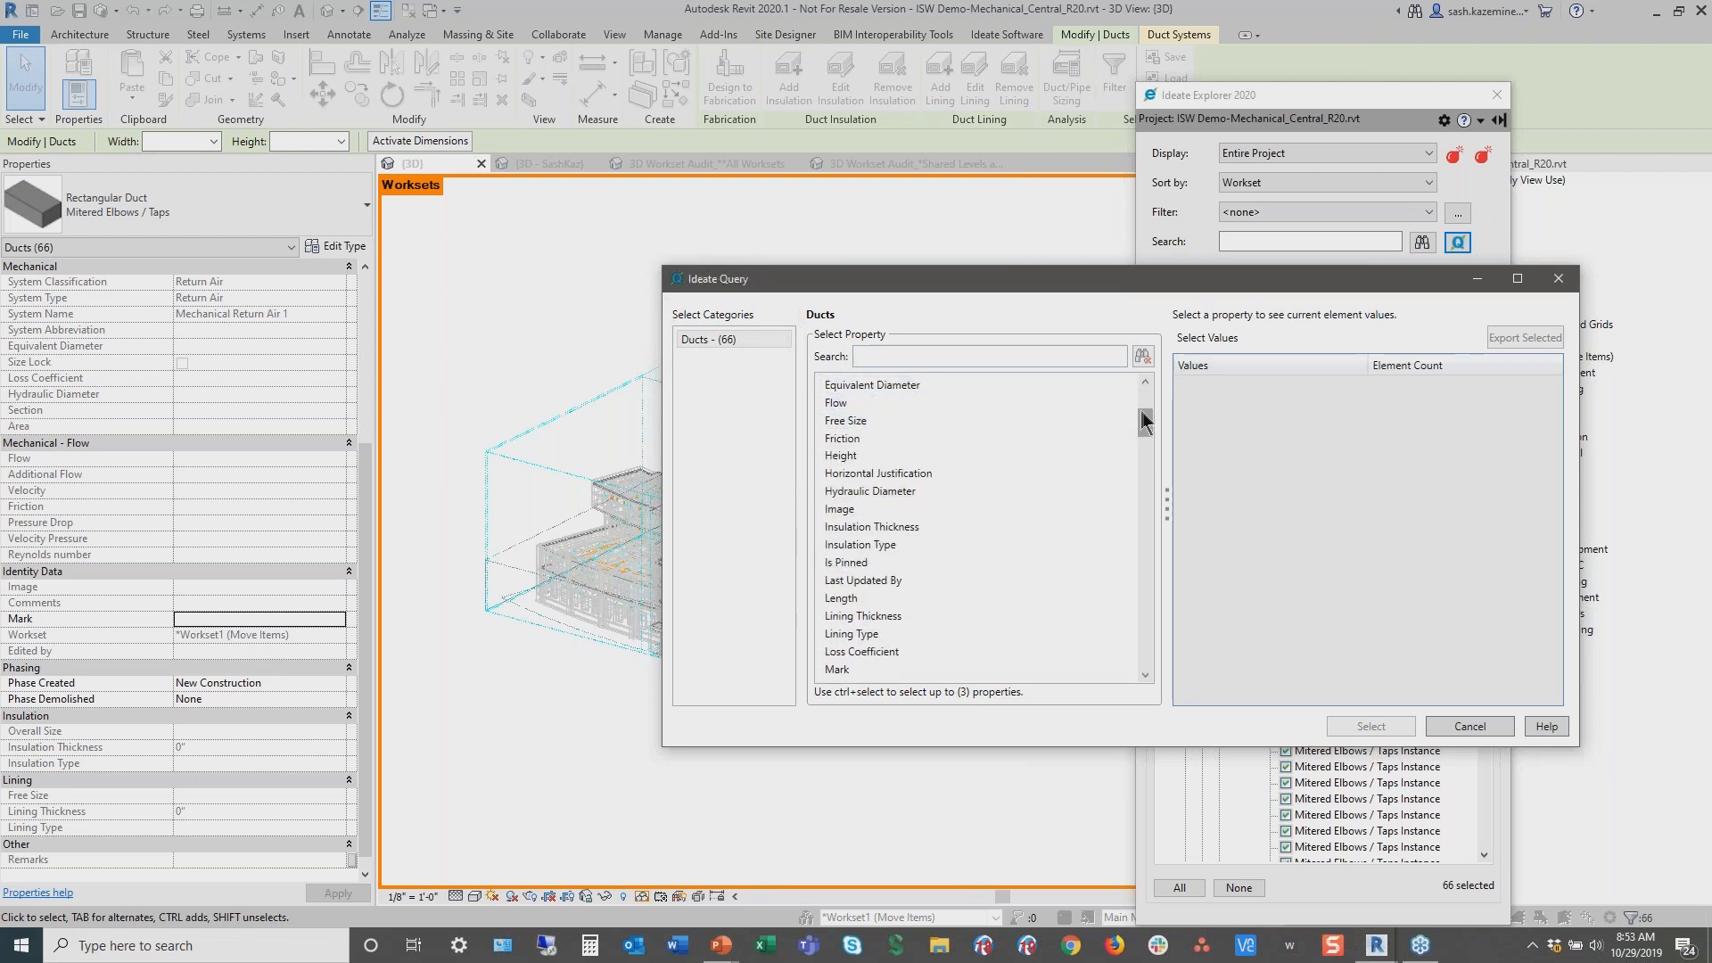
pyautogui.moveTo(1147, 419); pyautogui.dragTo(1168, 581)
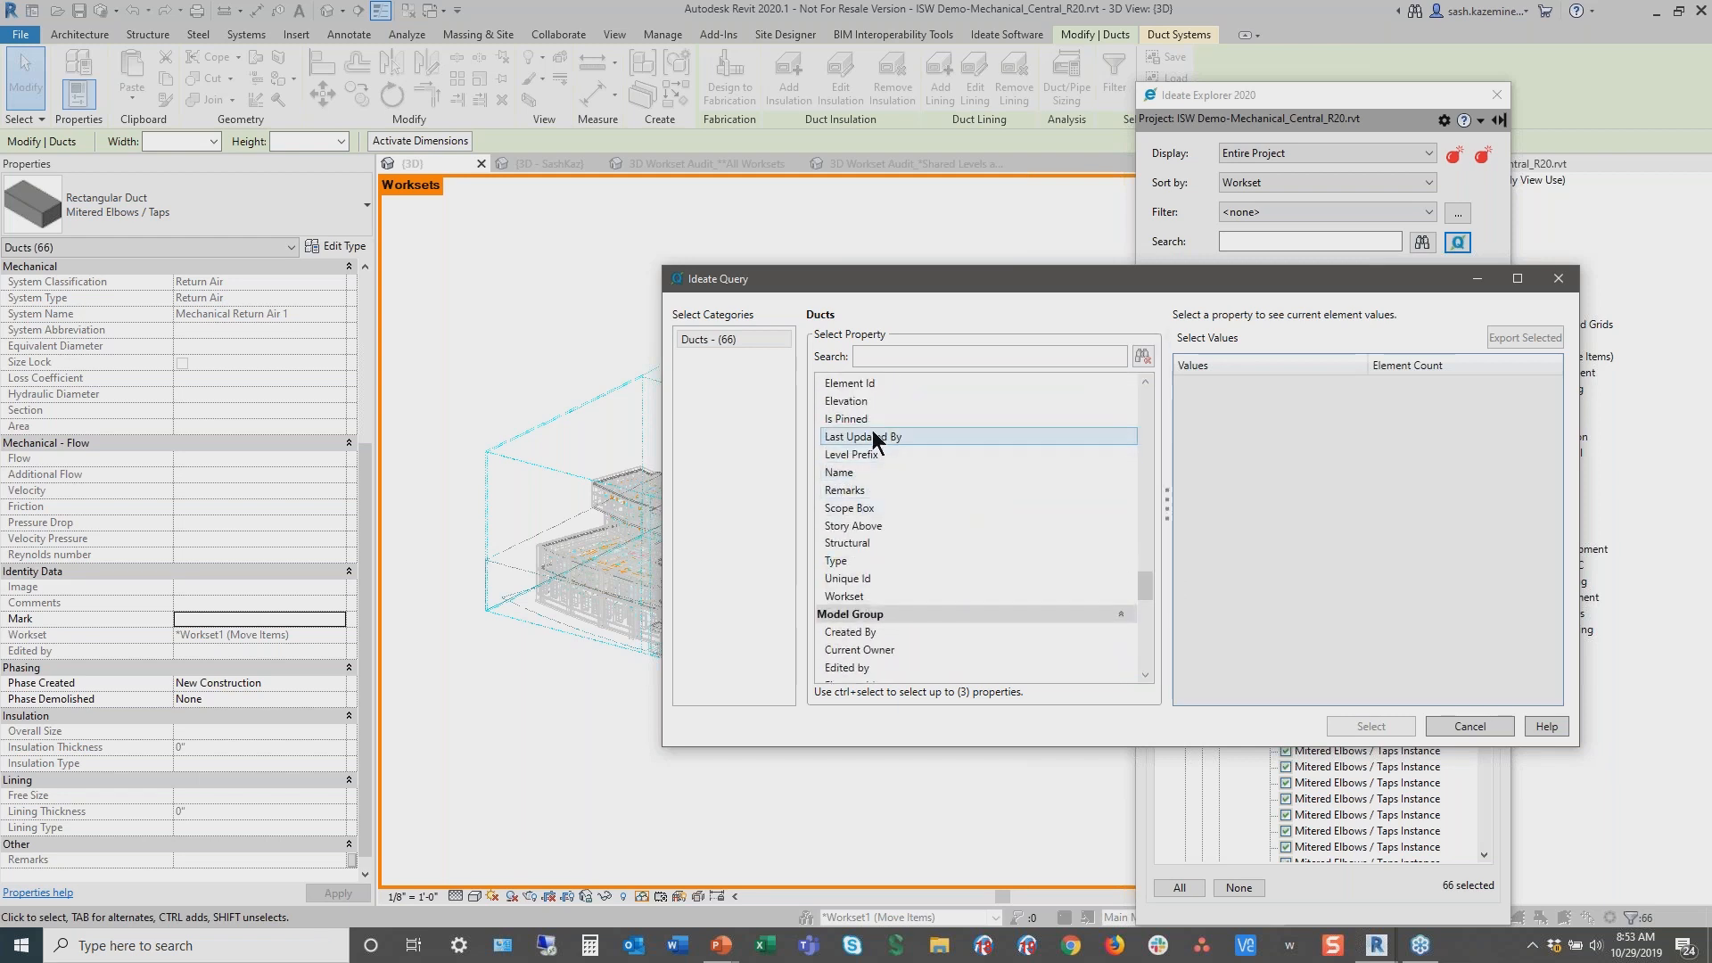
pyautogui.click(841, 421)
pyautogui.press('ctrl')
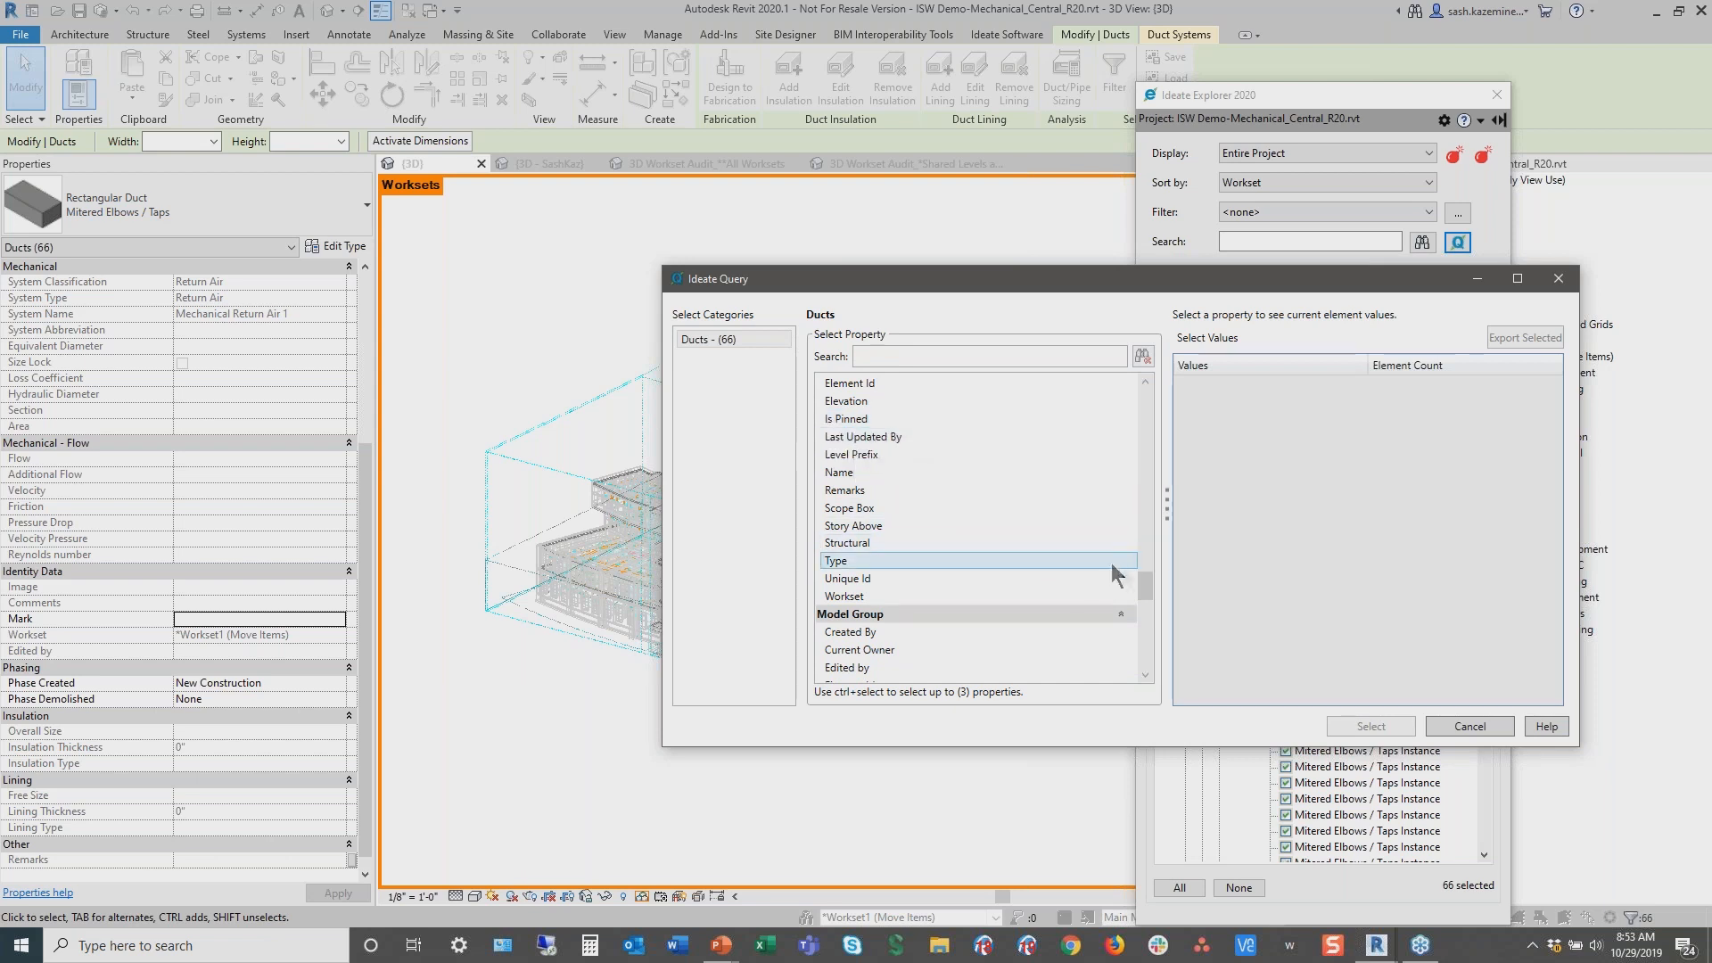
pyautogui.moveTo(1149, 581); pyautogui.dragTo(1159, 395)
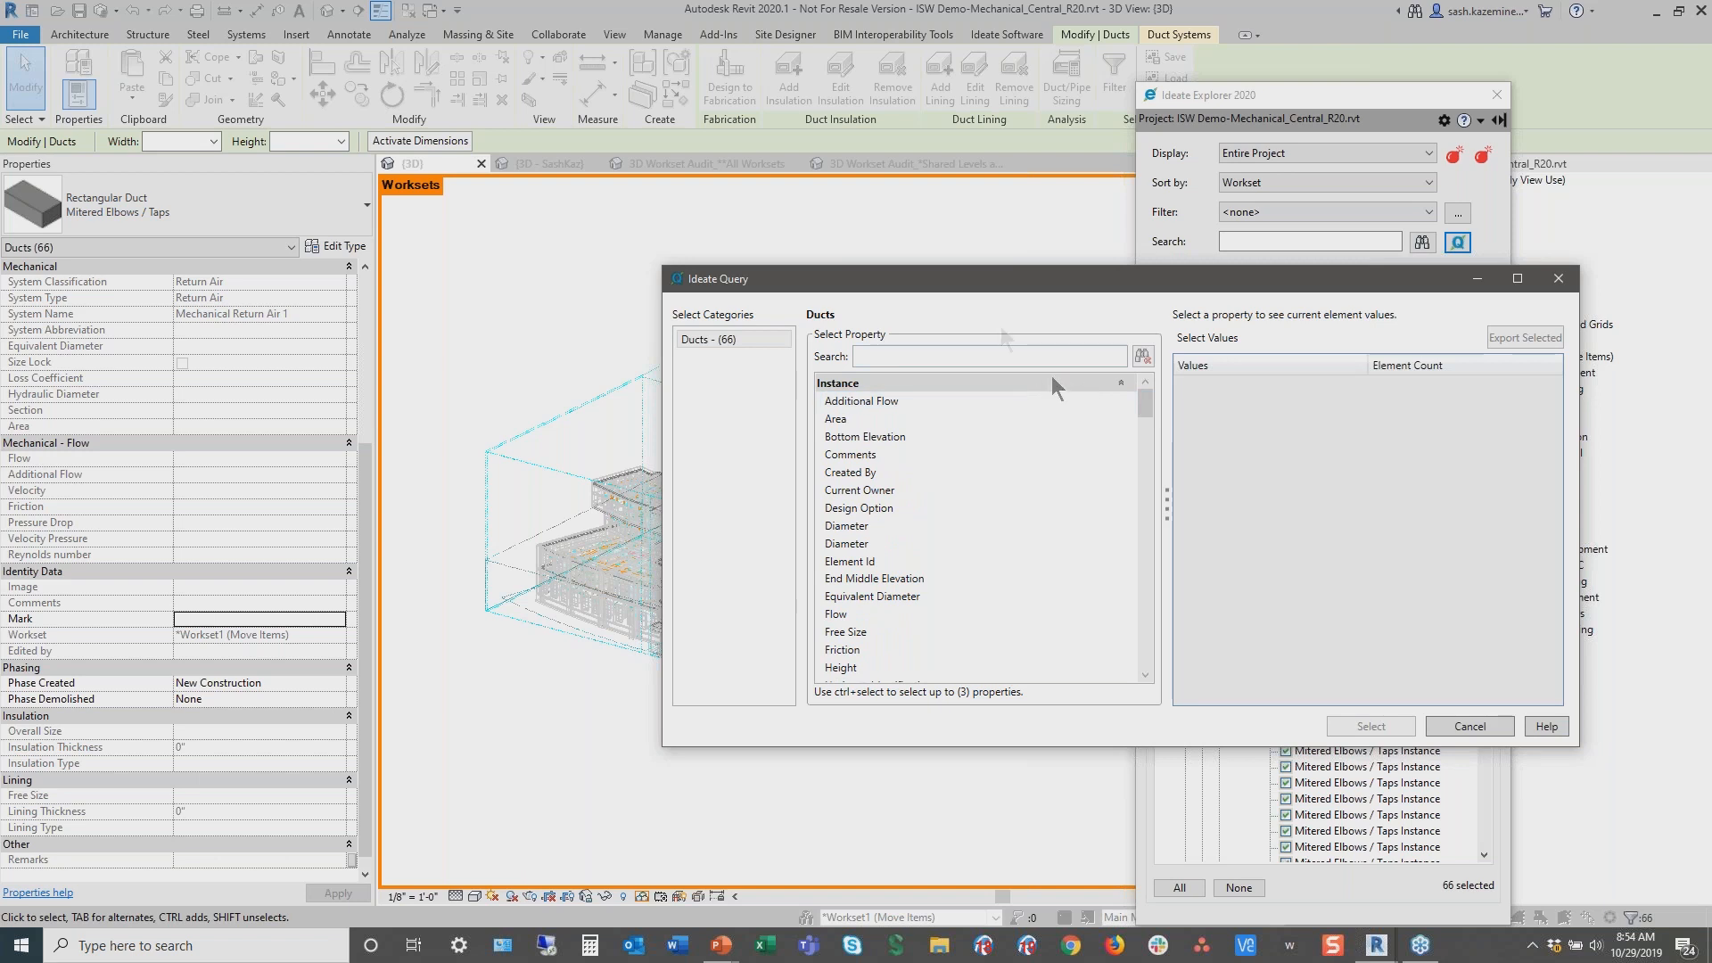
# Search the query properties for level and pick Reference Level Name as the first property
pyautogui.click(944, 358)
pyautogui.moveTo(803, 675); pyautogui.dragTo(1044, 706)
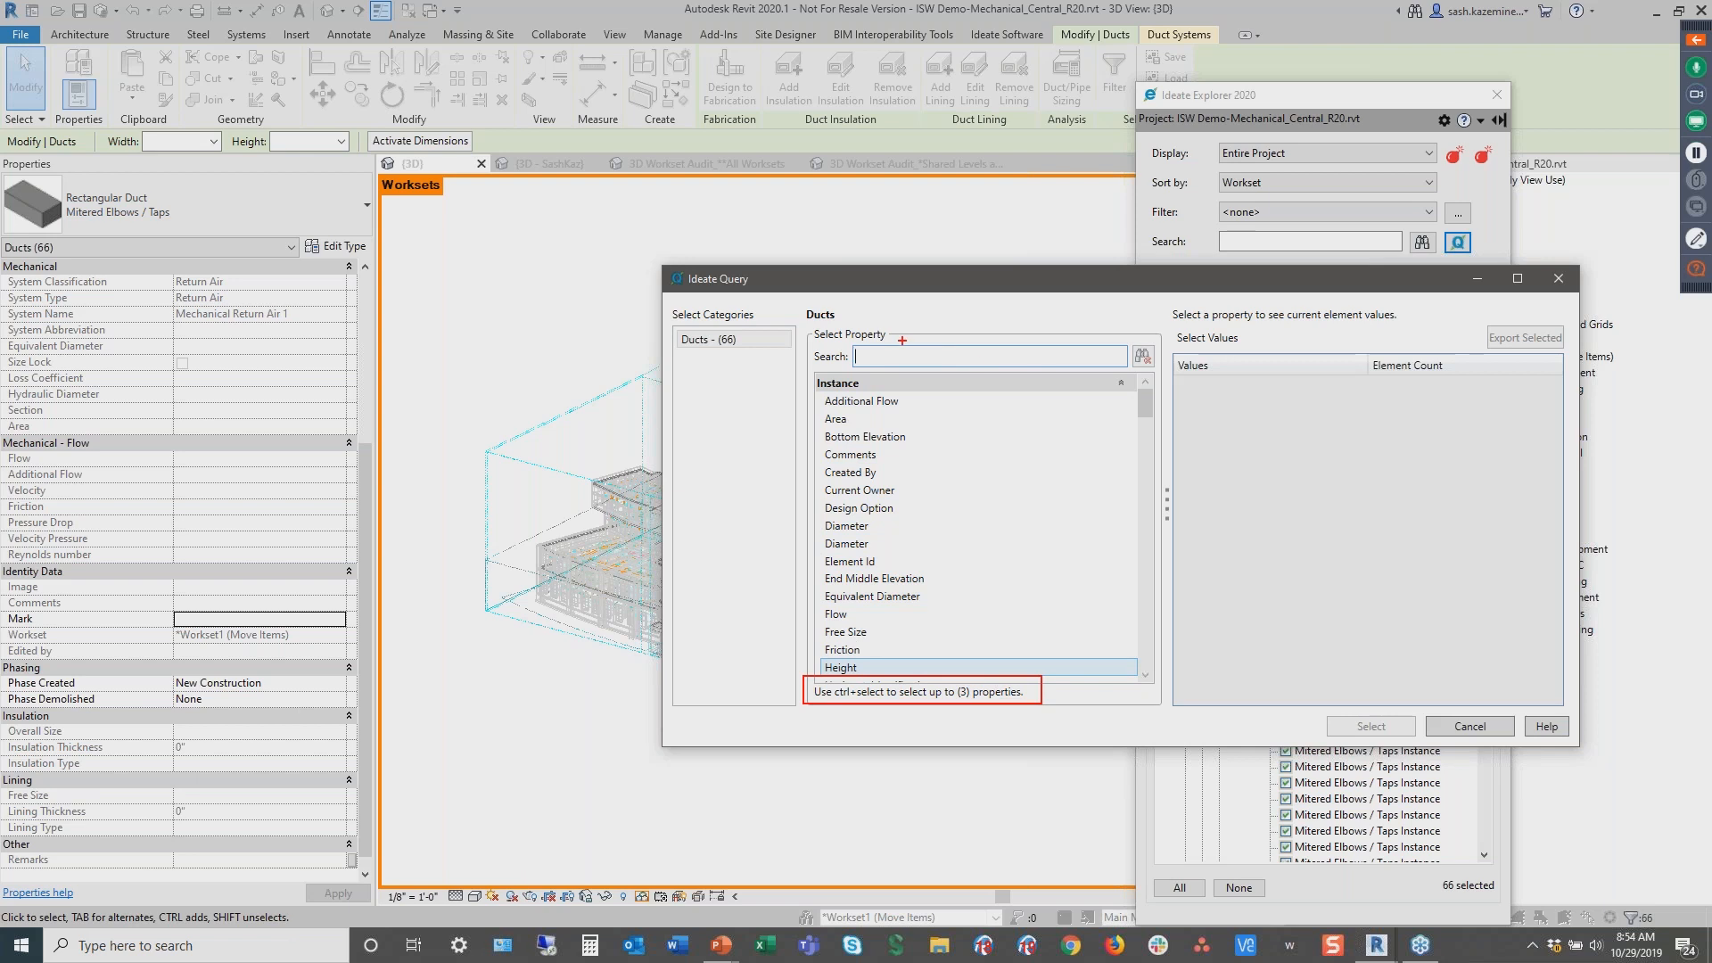
pyautogui.press('Escape')
pyautogui.write('level')
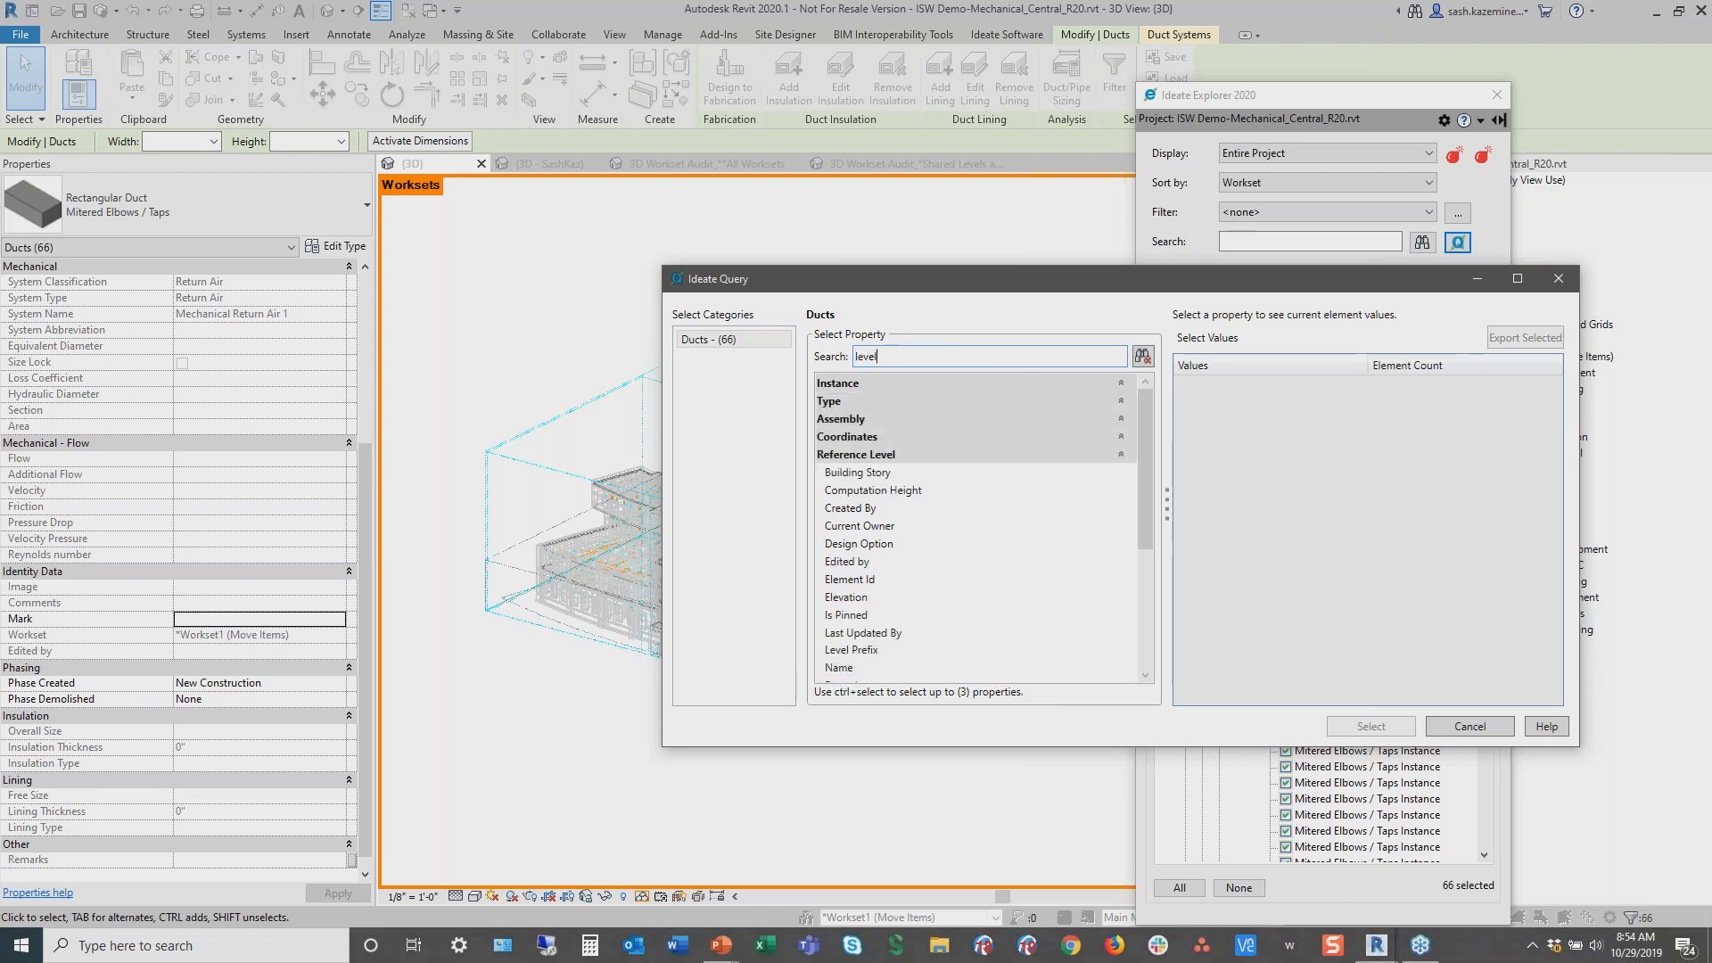
pyautogui.press('ctrl')
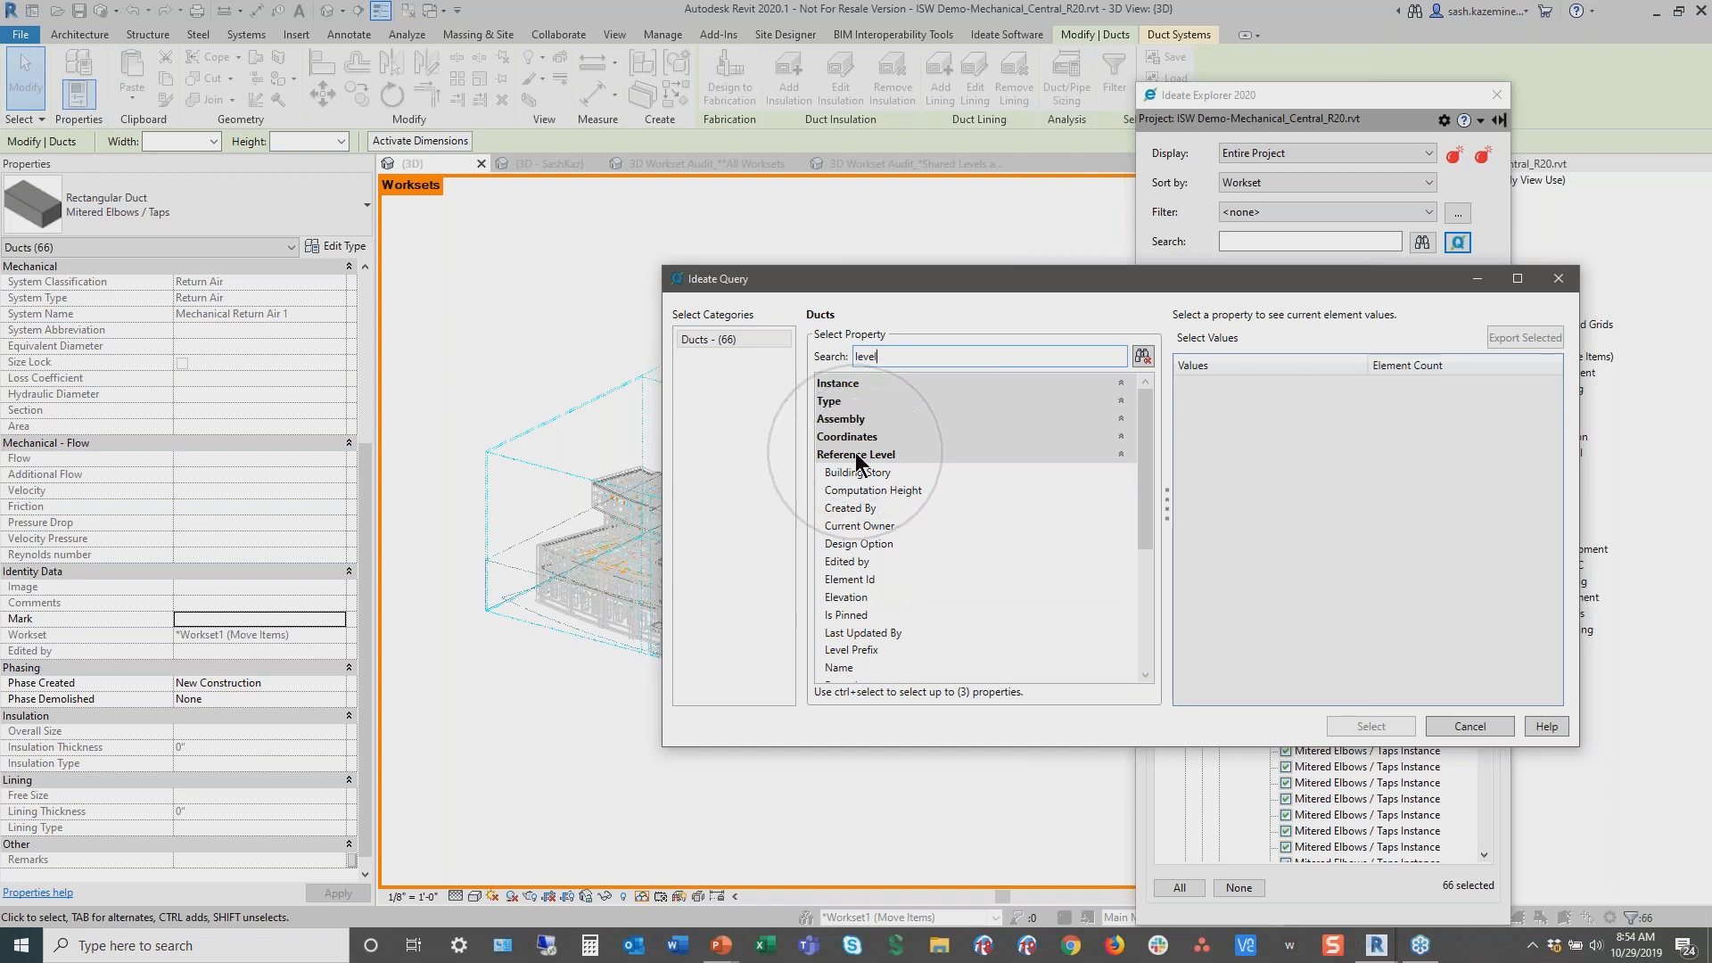
pyautogui.scroll(-1, 870, 630)
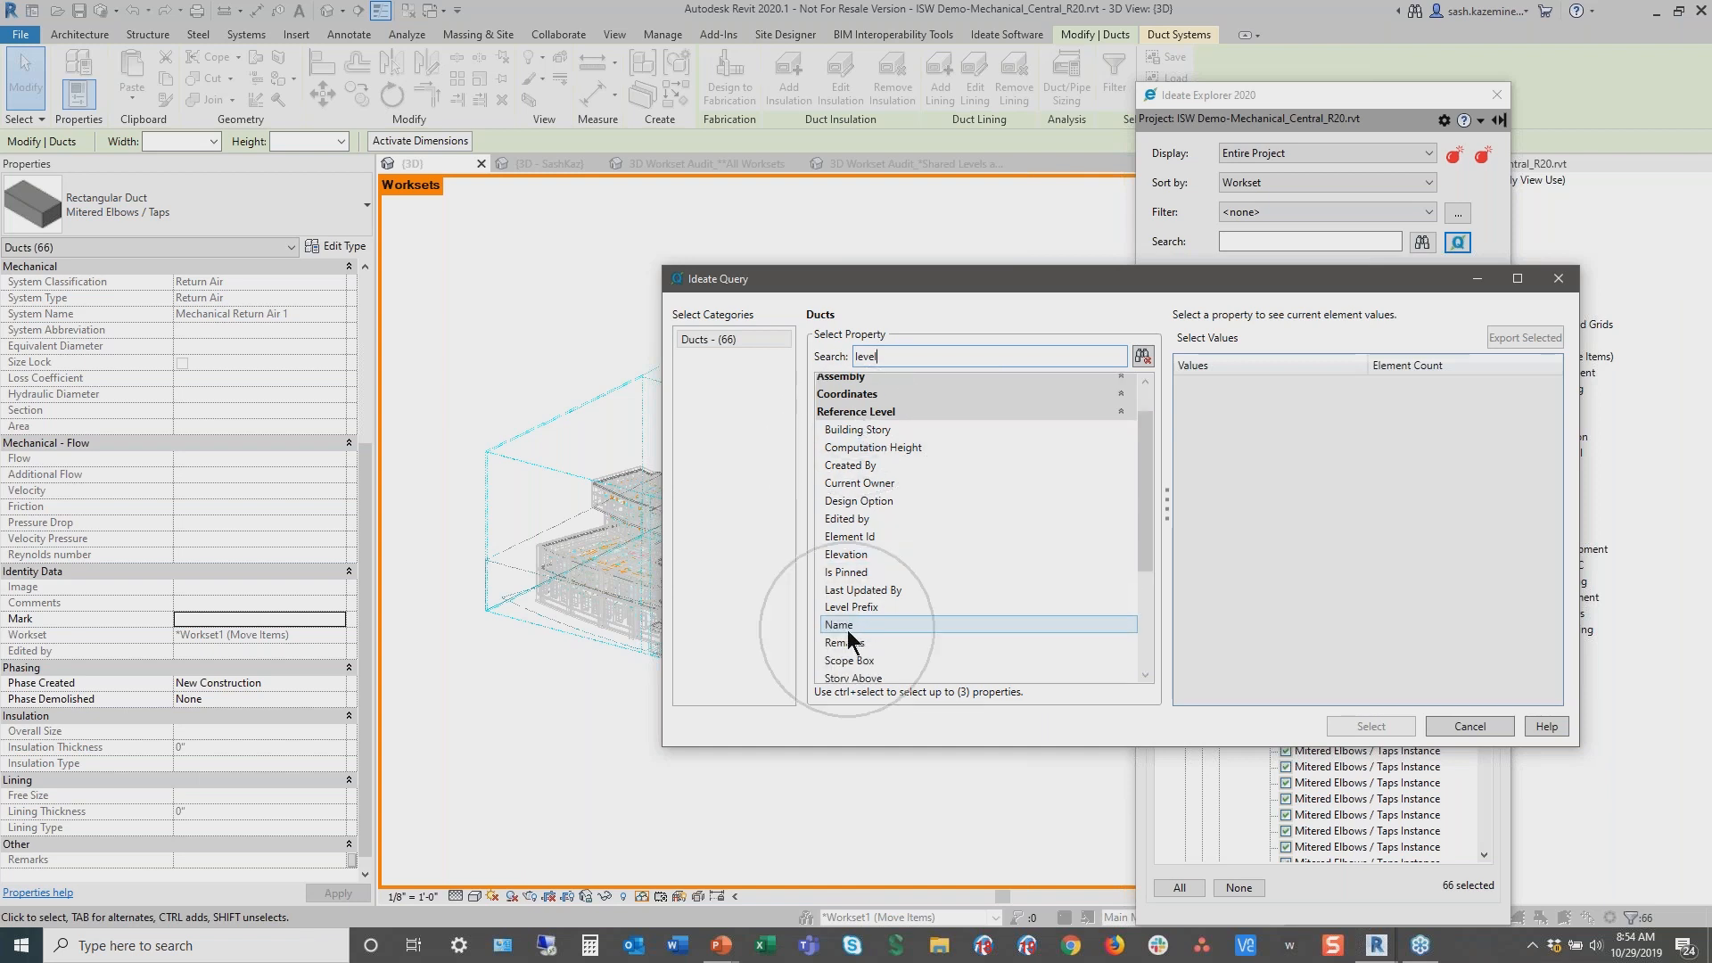
pyautogui.click(848, 629)
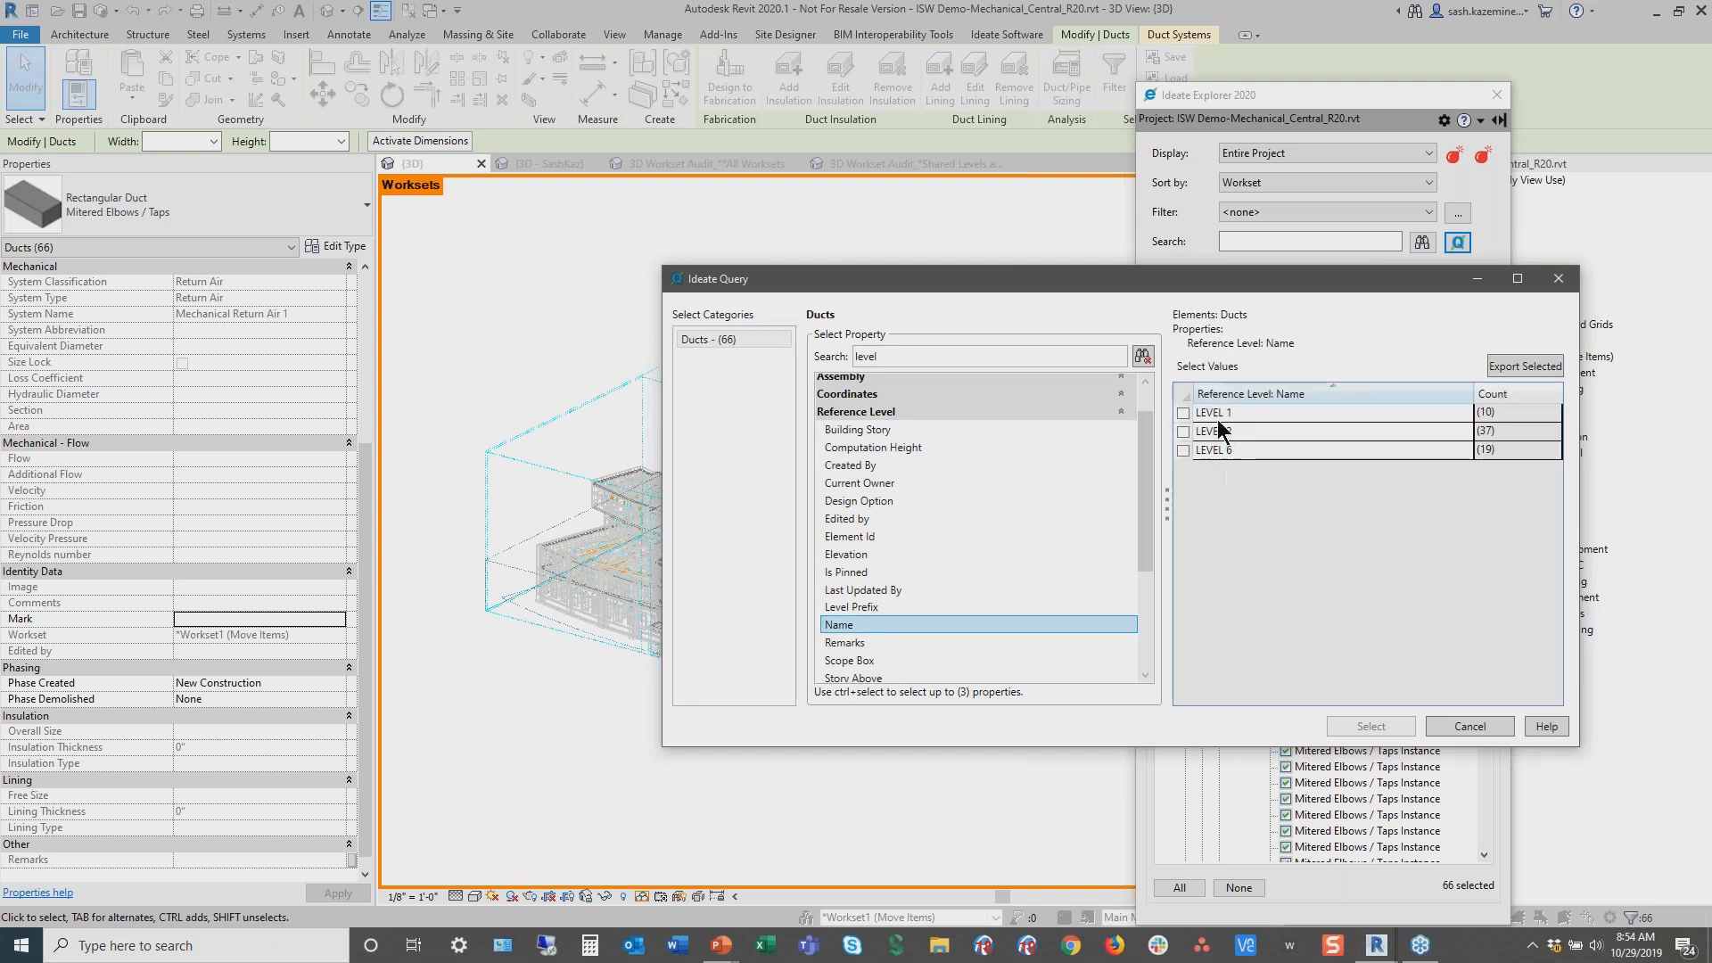
pyautogui.click(1490, 428)
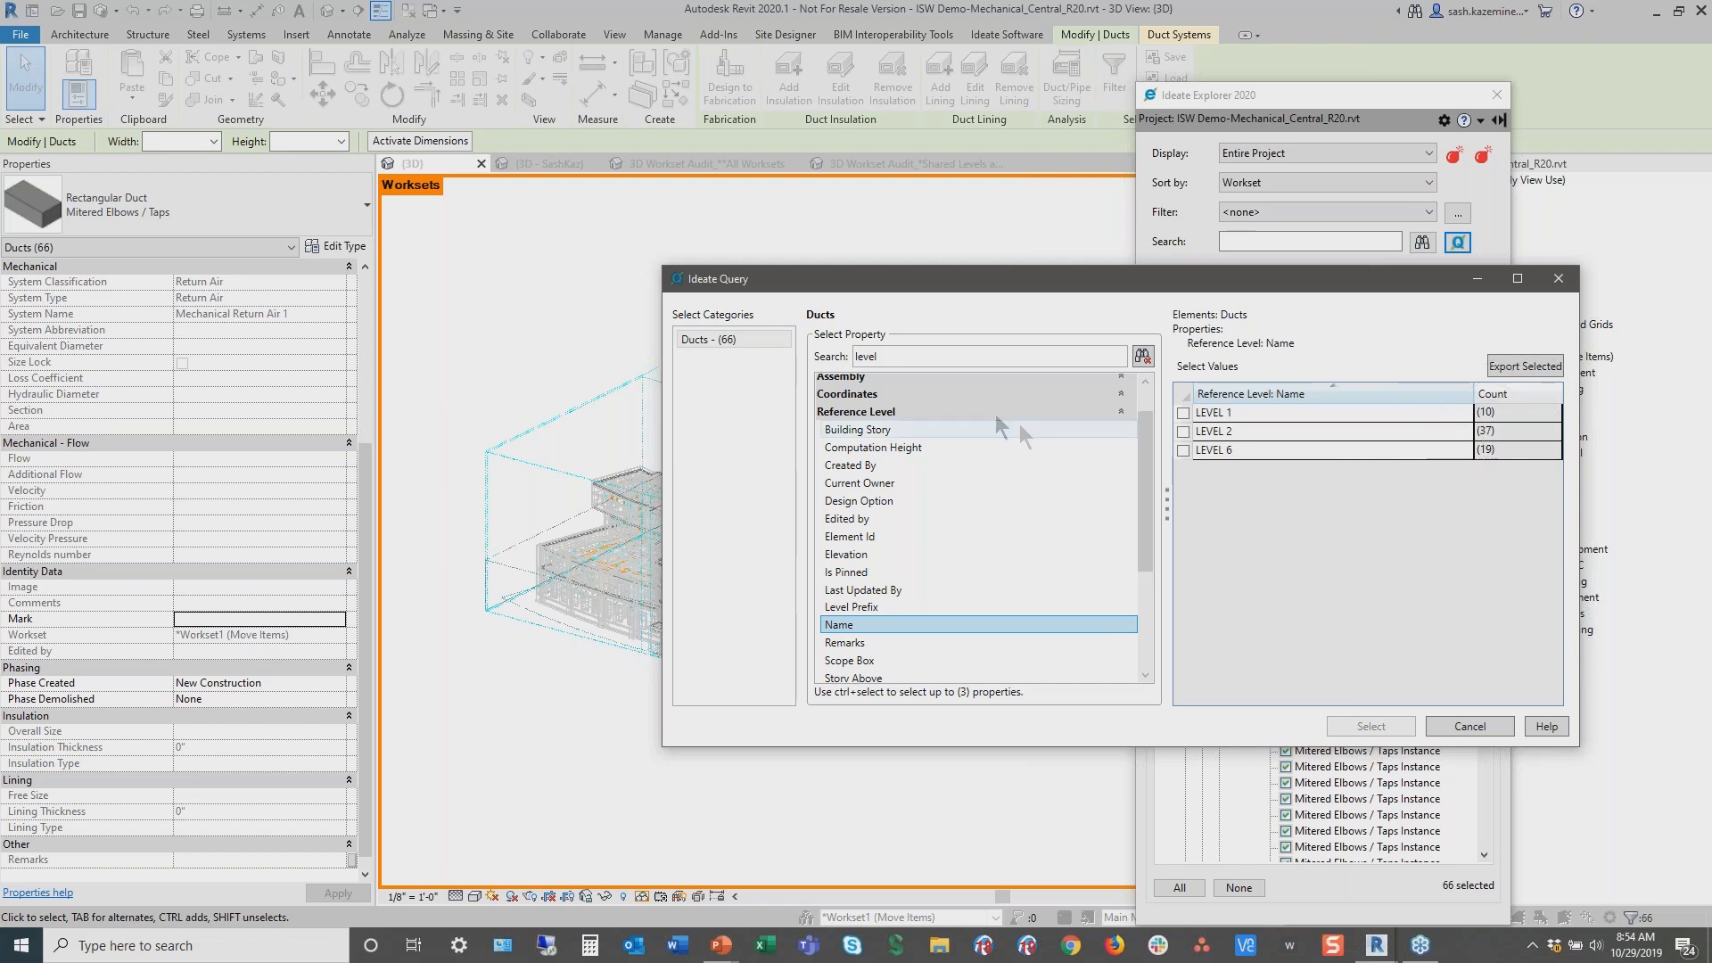
# Search the properties for system and add System Type as a second query property
pyautogui.click(912, 357)
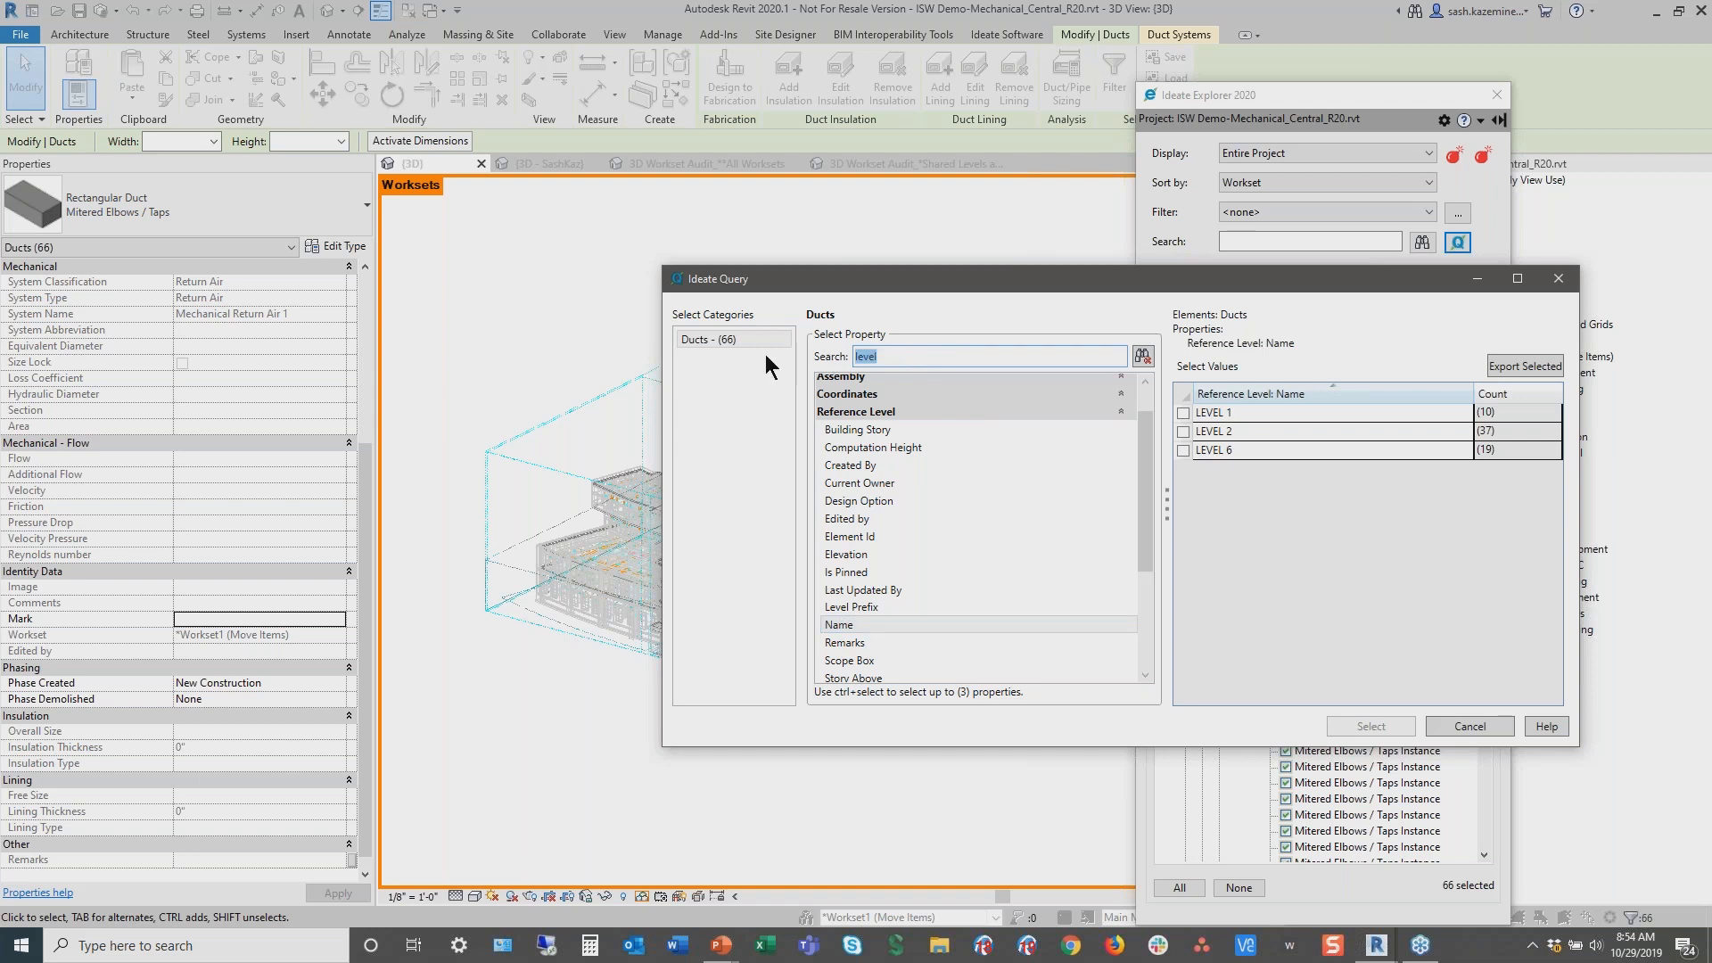
pyautogui.write('system')
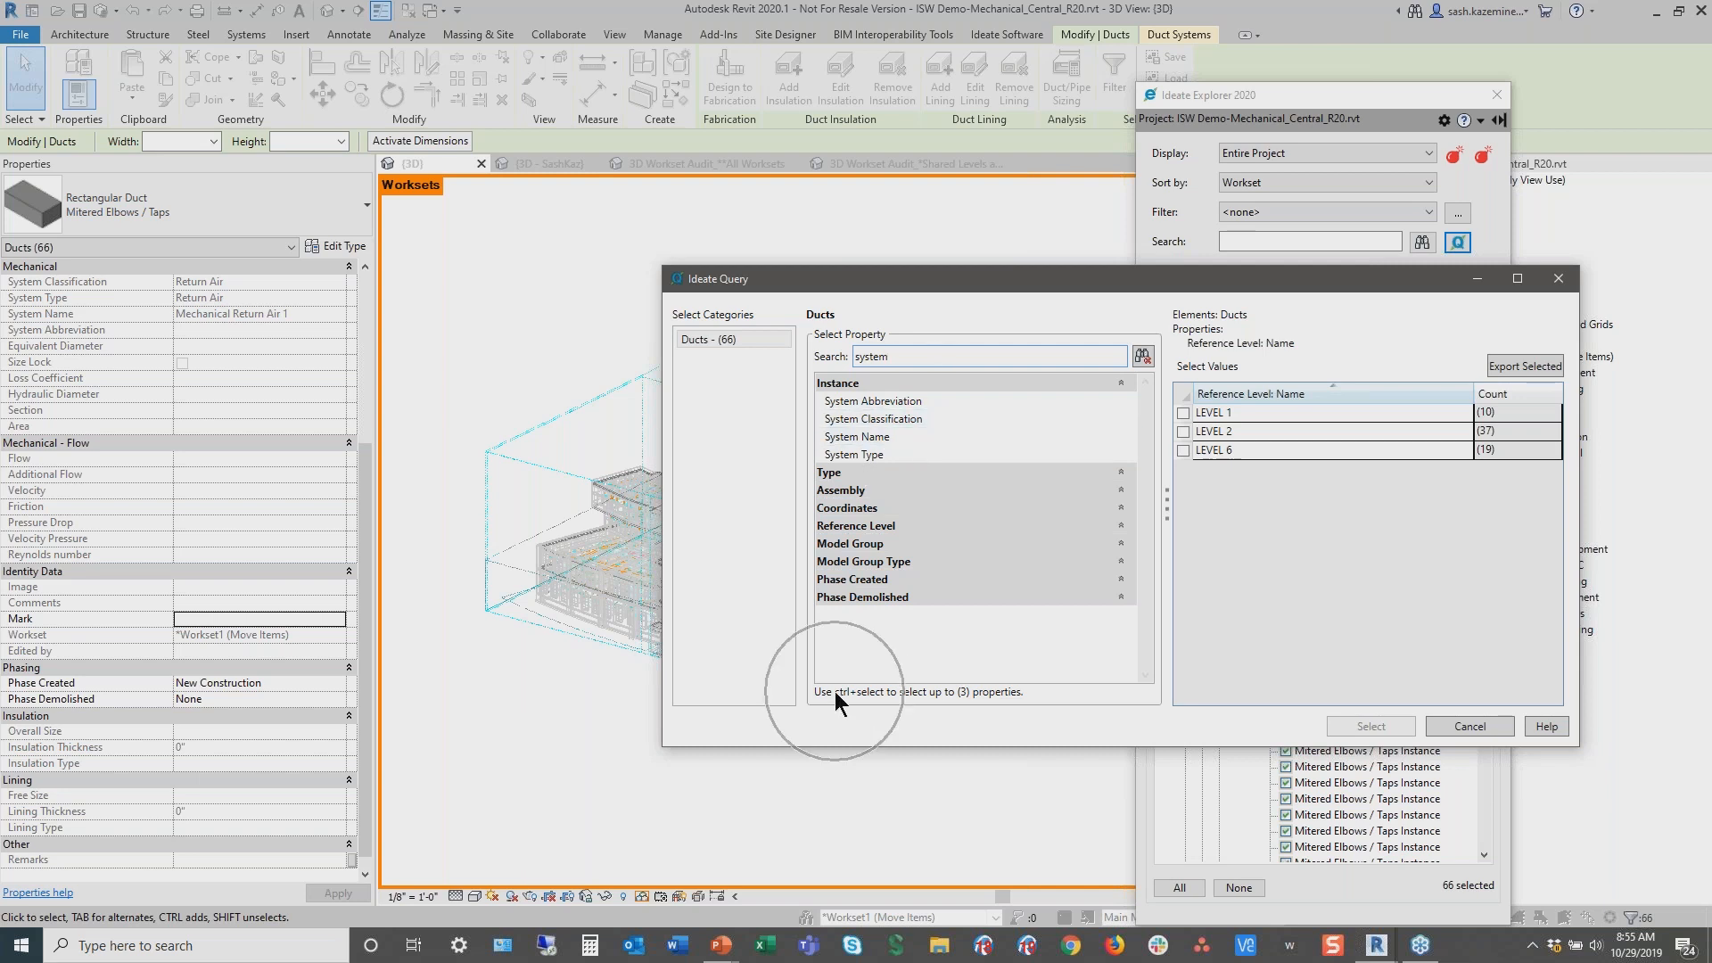
pyautogui.click(848, 455)
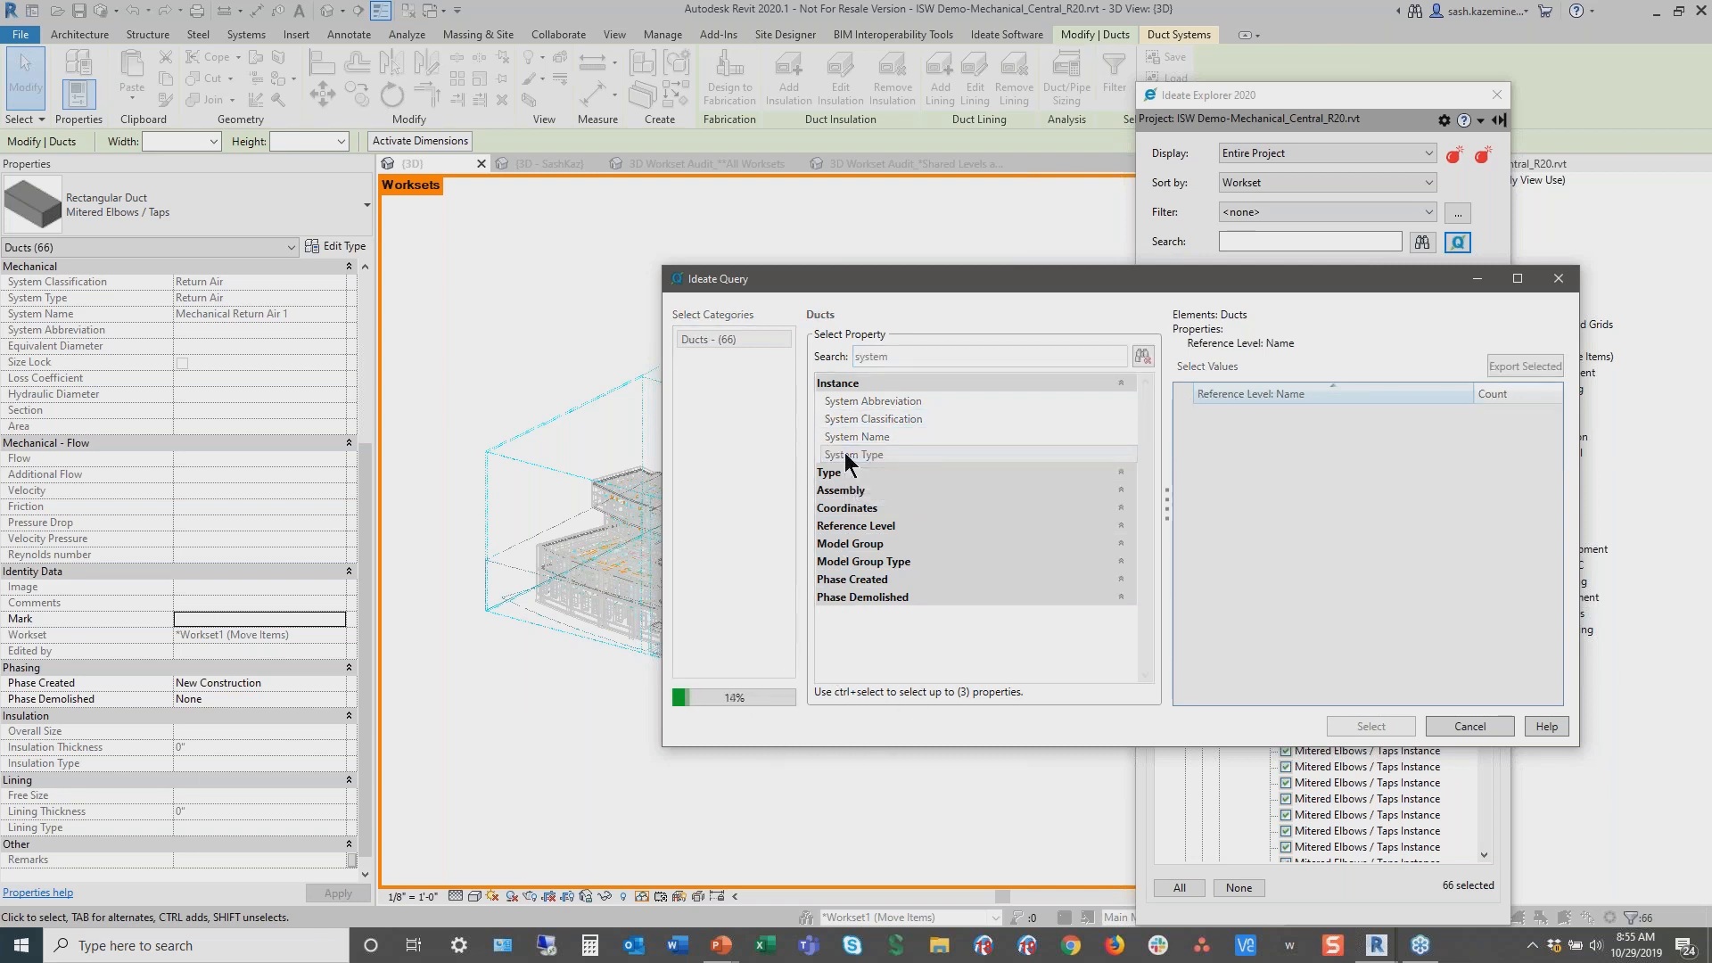
pyautogui.moveTo(1163, 499); pyautogui.dragTo(1088, 495)
pyautogui.moveTo(1293, 409); pyautogui.dragTo(1249, 413)
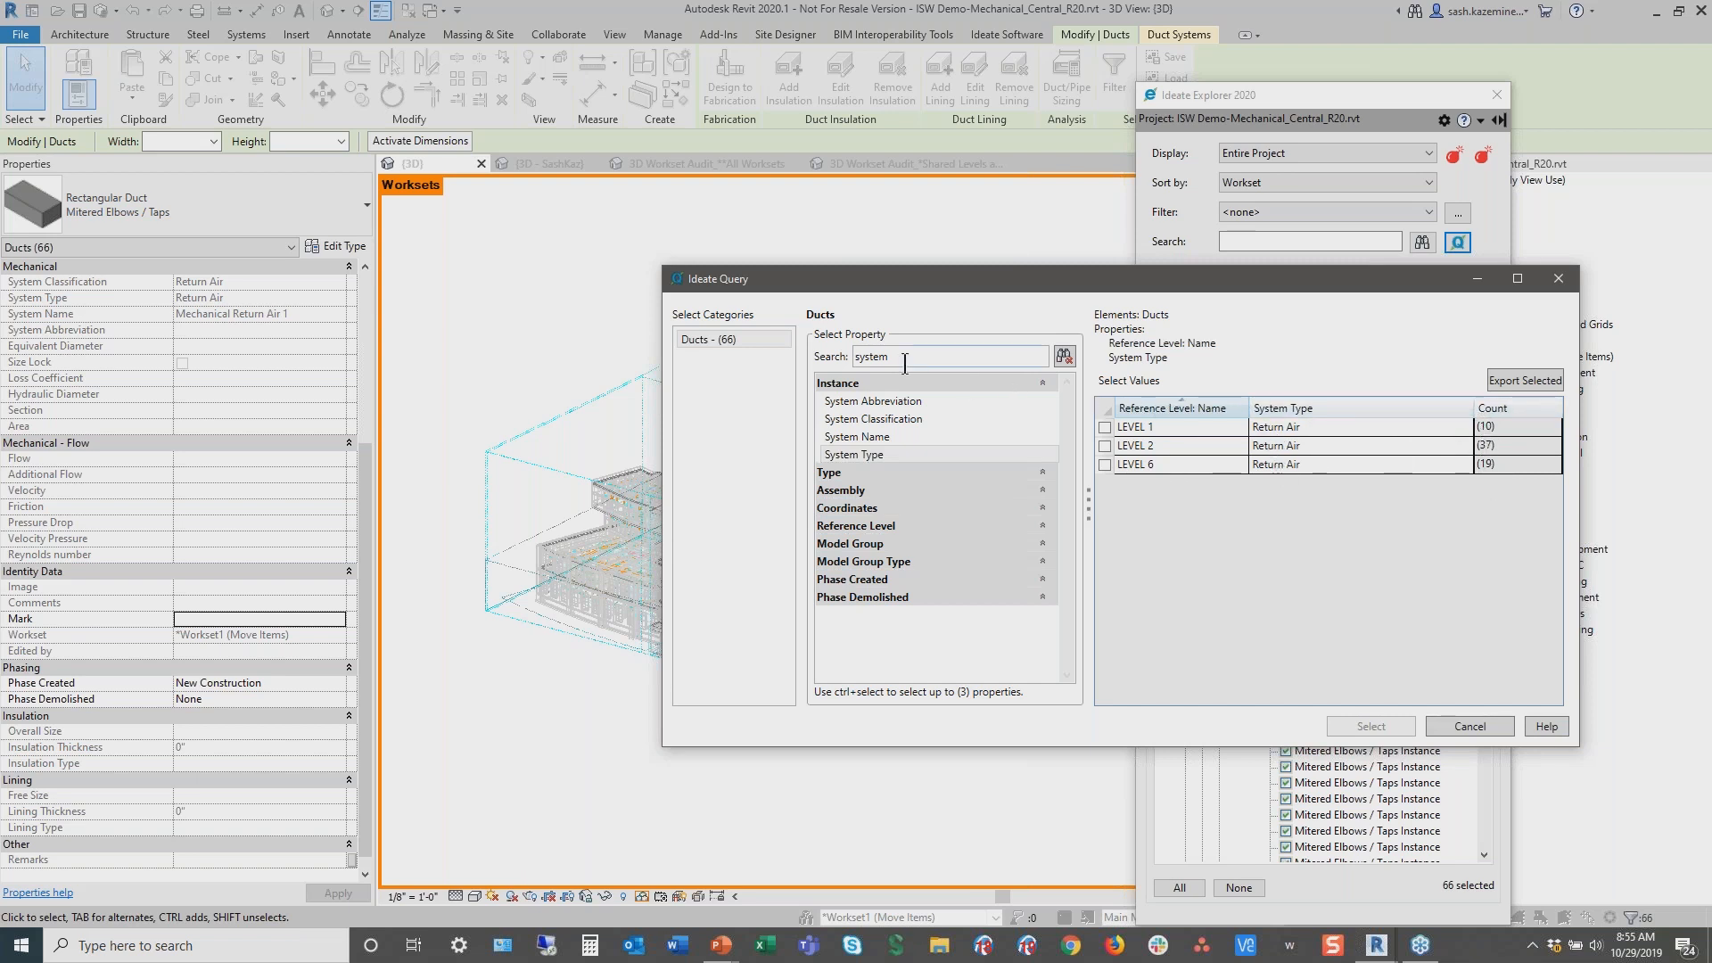
# Search the properties for group and add Model Group Name as a third query property
pyautogui.moveTo(897, 358); pyautogui.dragTo(769, 361)
pyautogui.write('group')
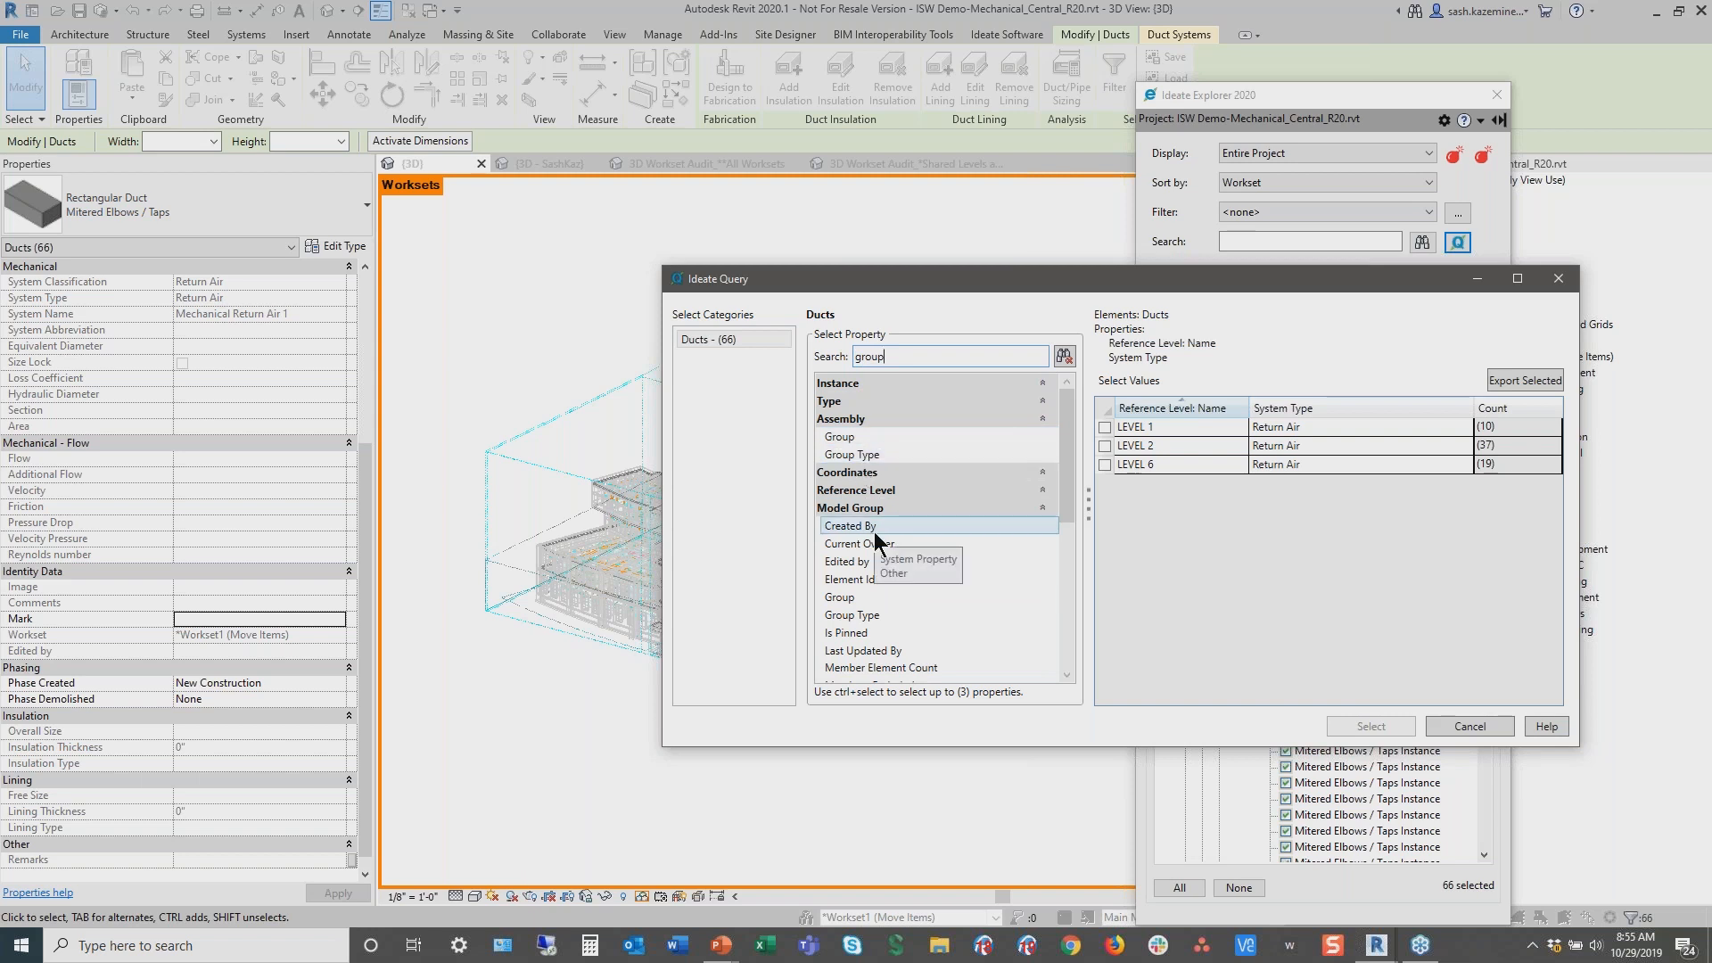
pyautogui.scroll(-1, 903, 603)
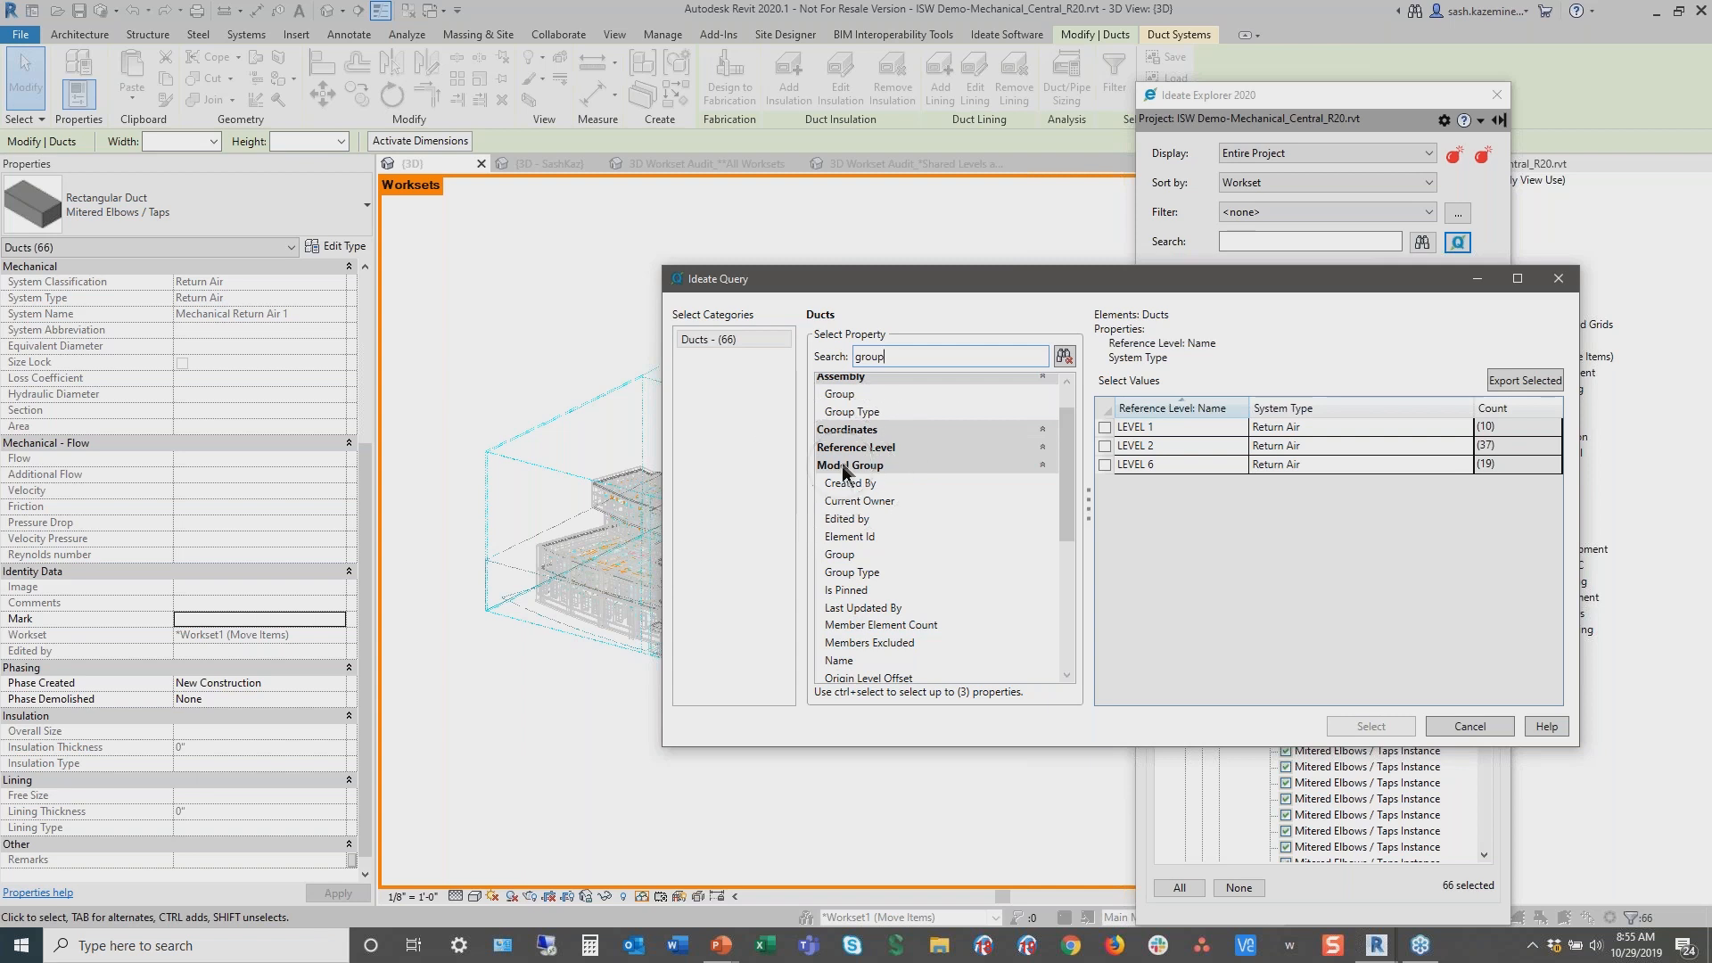
pyautogui.click(834, 661)
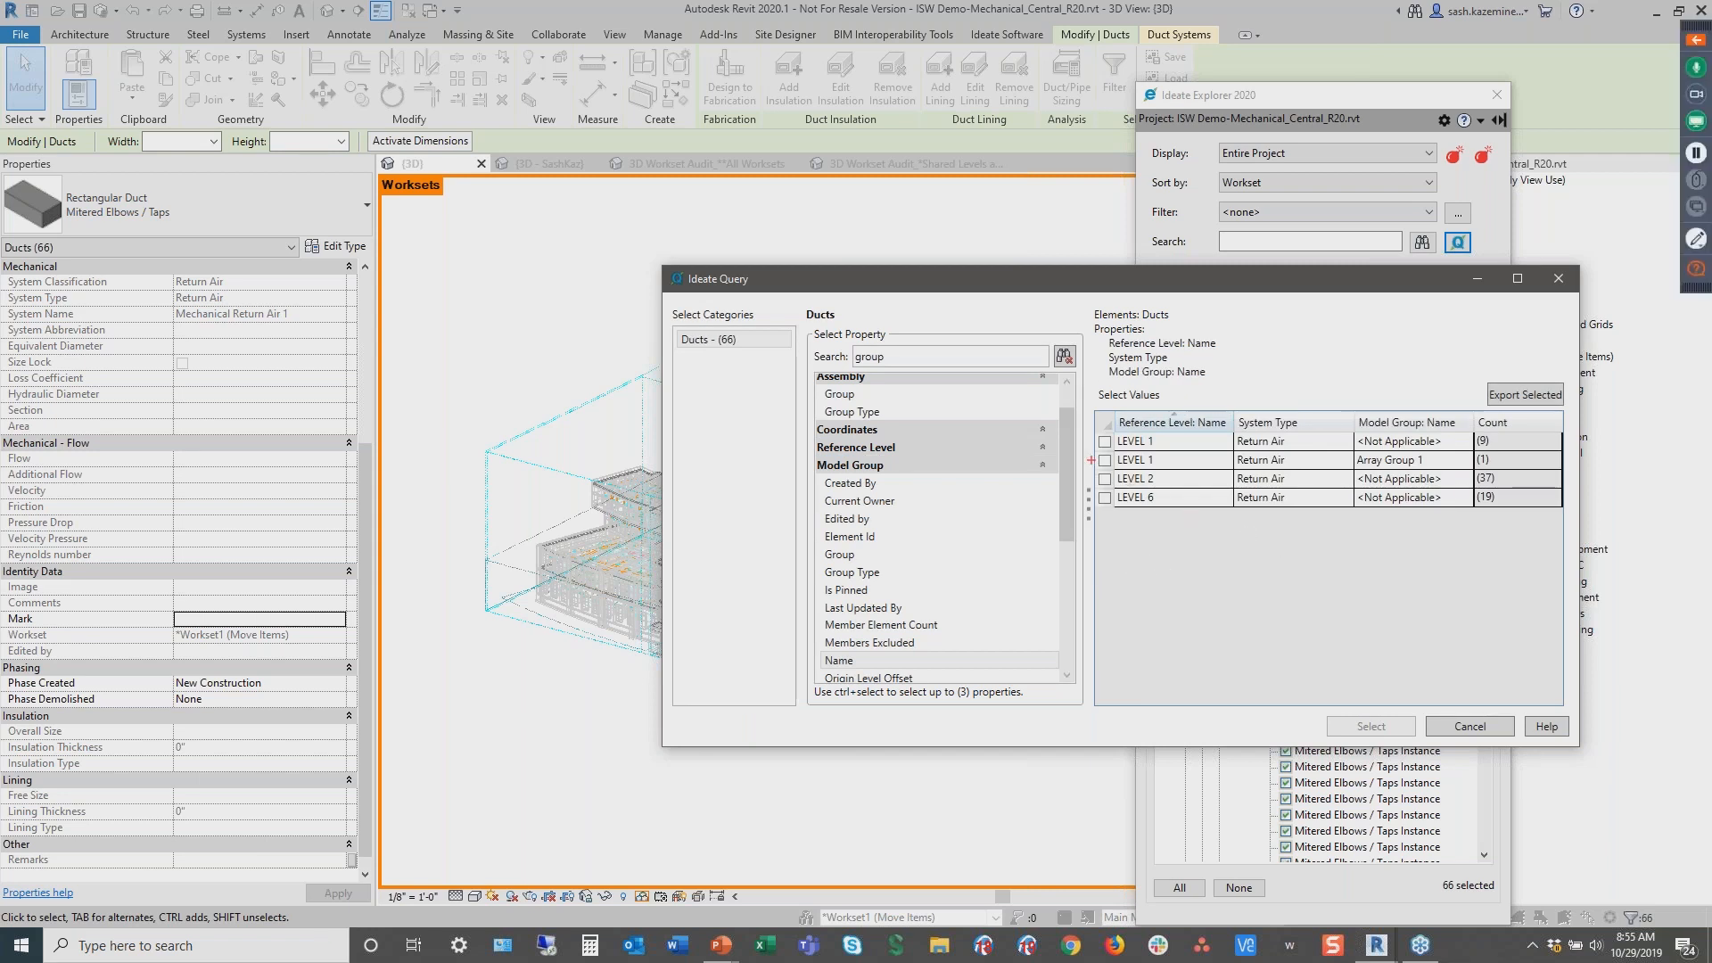
# Select the ducts with no model group on LEVEL 1, LEVEL 2 and LEVEL 6, leaving out the Array Group 1 duct
pyautogui.moveTo(1081, 444)
pyautogui.mouseDown()
pyautogui.moveTo(1206, 473)
pyautogui.moveTo(1592, 475)
pyautogui.mouseUp()
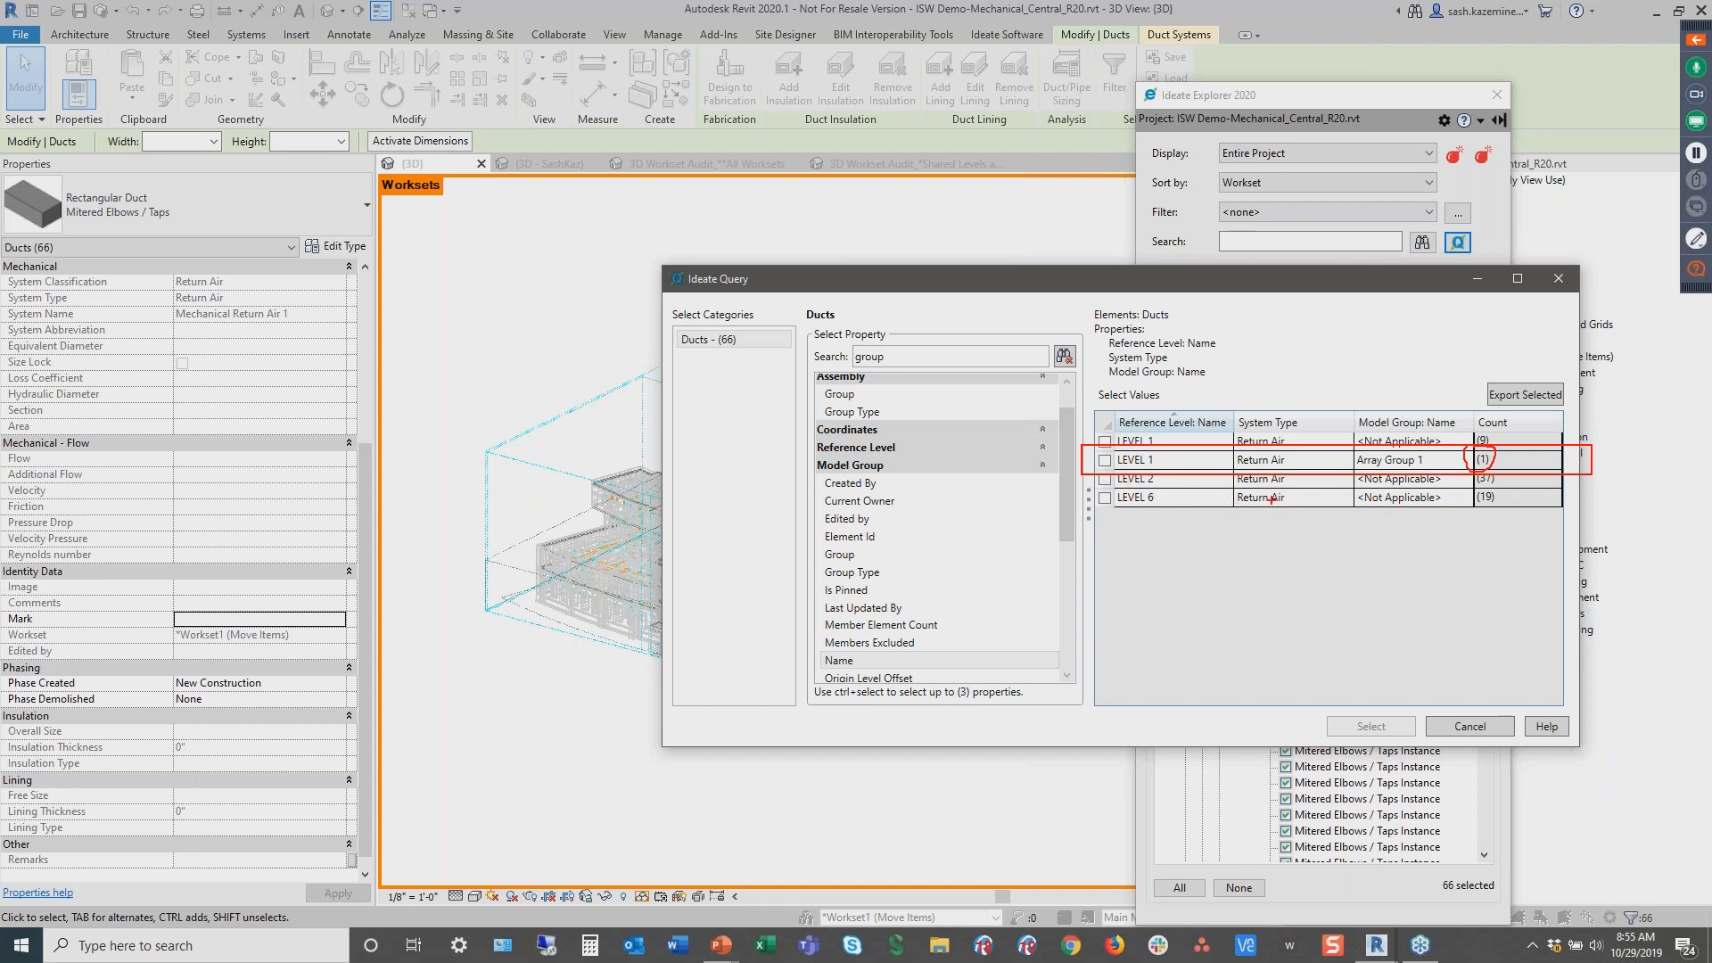
pyautogui.click(1105, 442)
pyautogui.click(1105, 479)
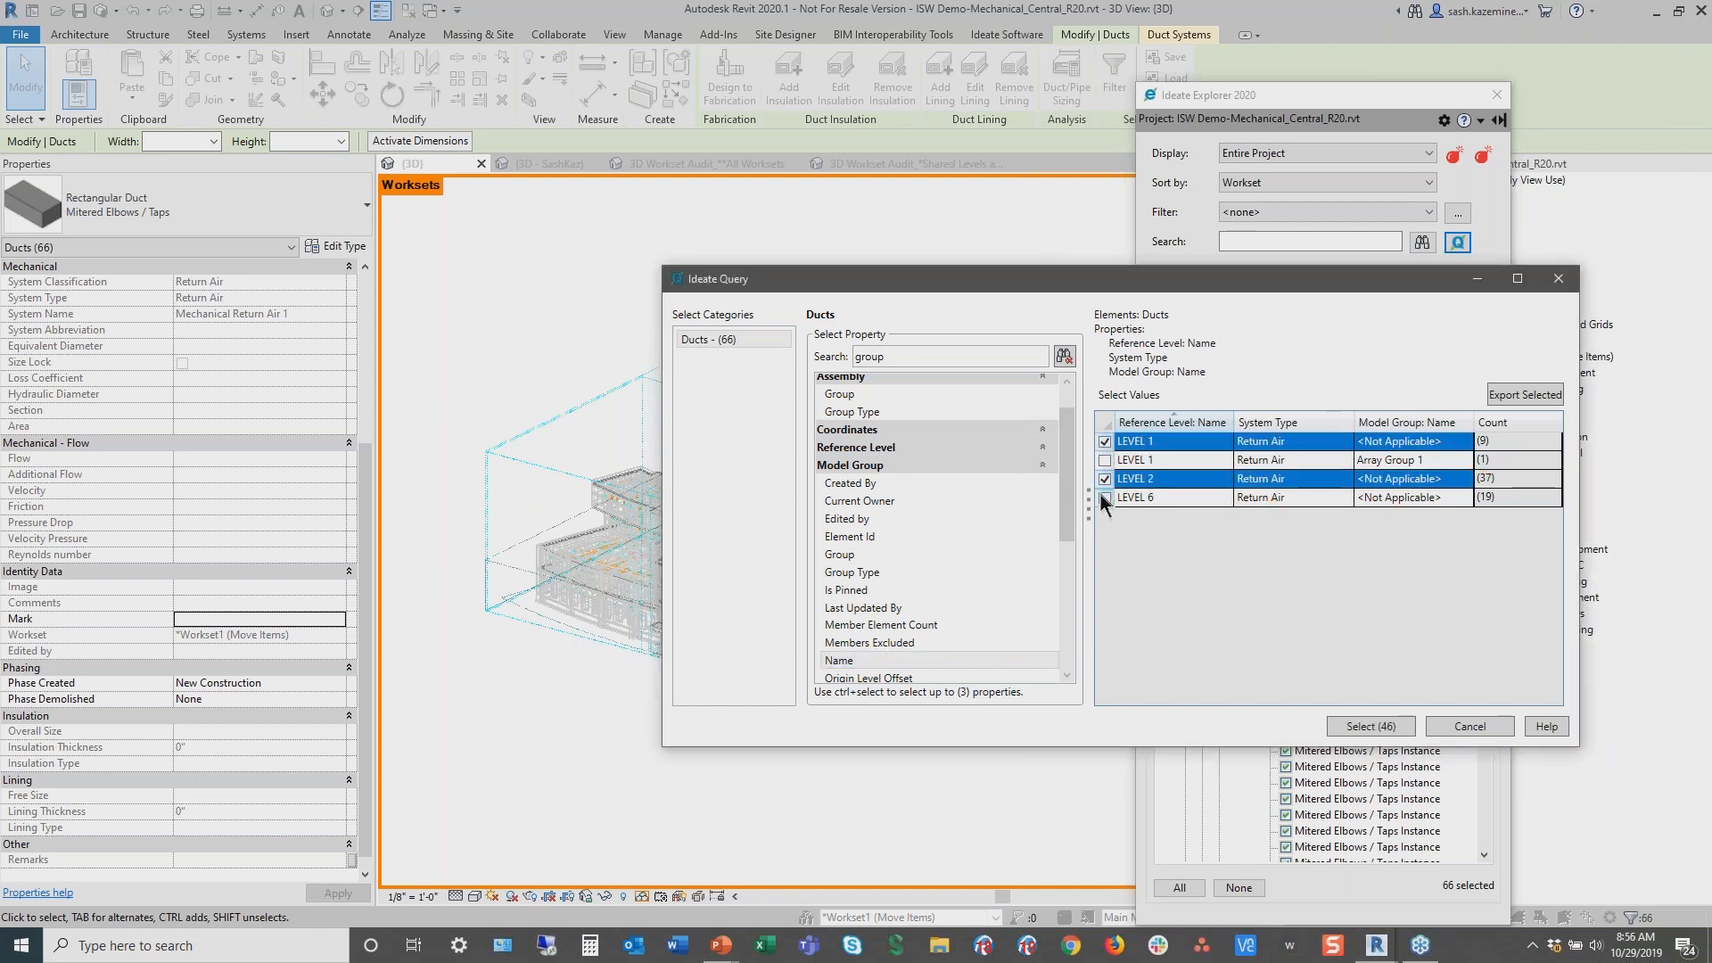
pyautogui.click(1104, 497)
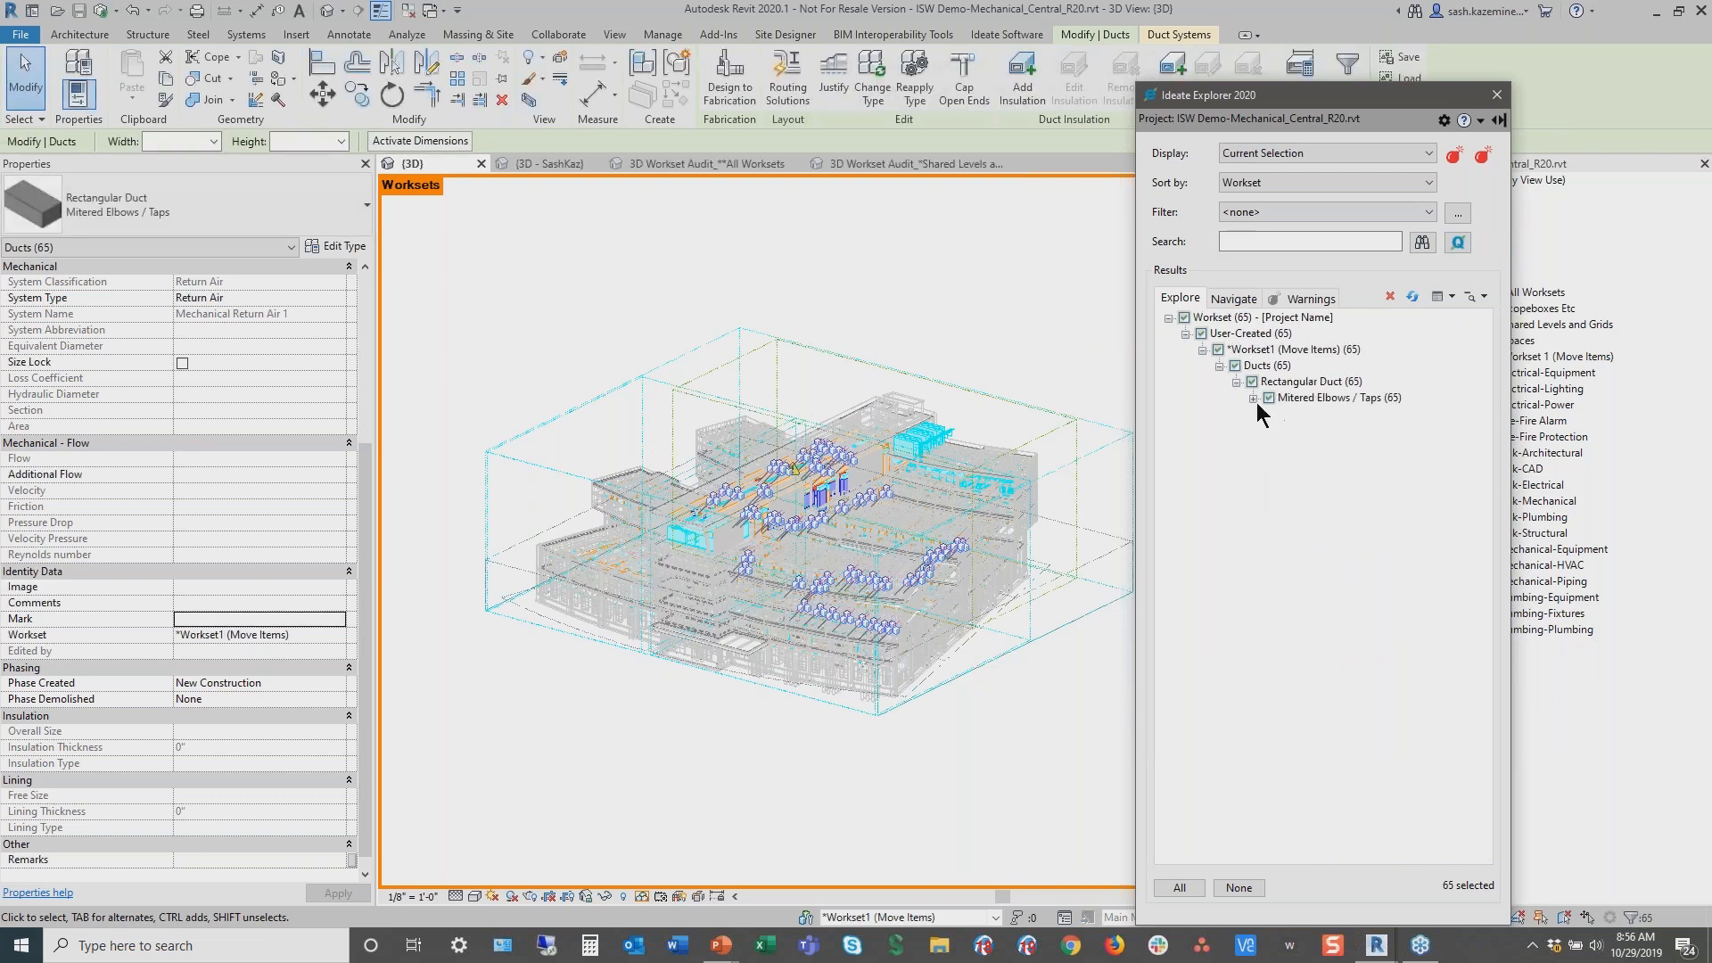
# Move the selected ducts to the Mechanical-HVAC workset and clear the selection
pyautogui.click(1253, 399)
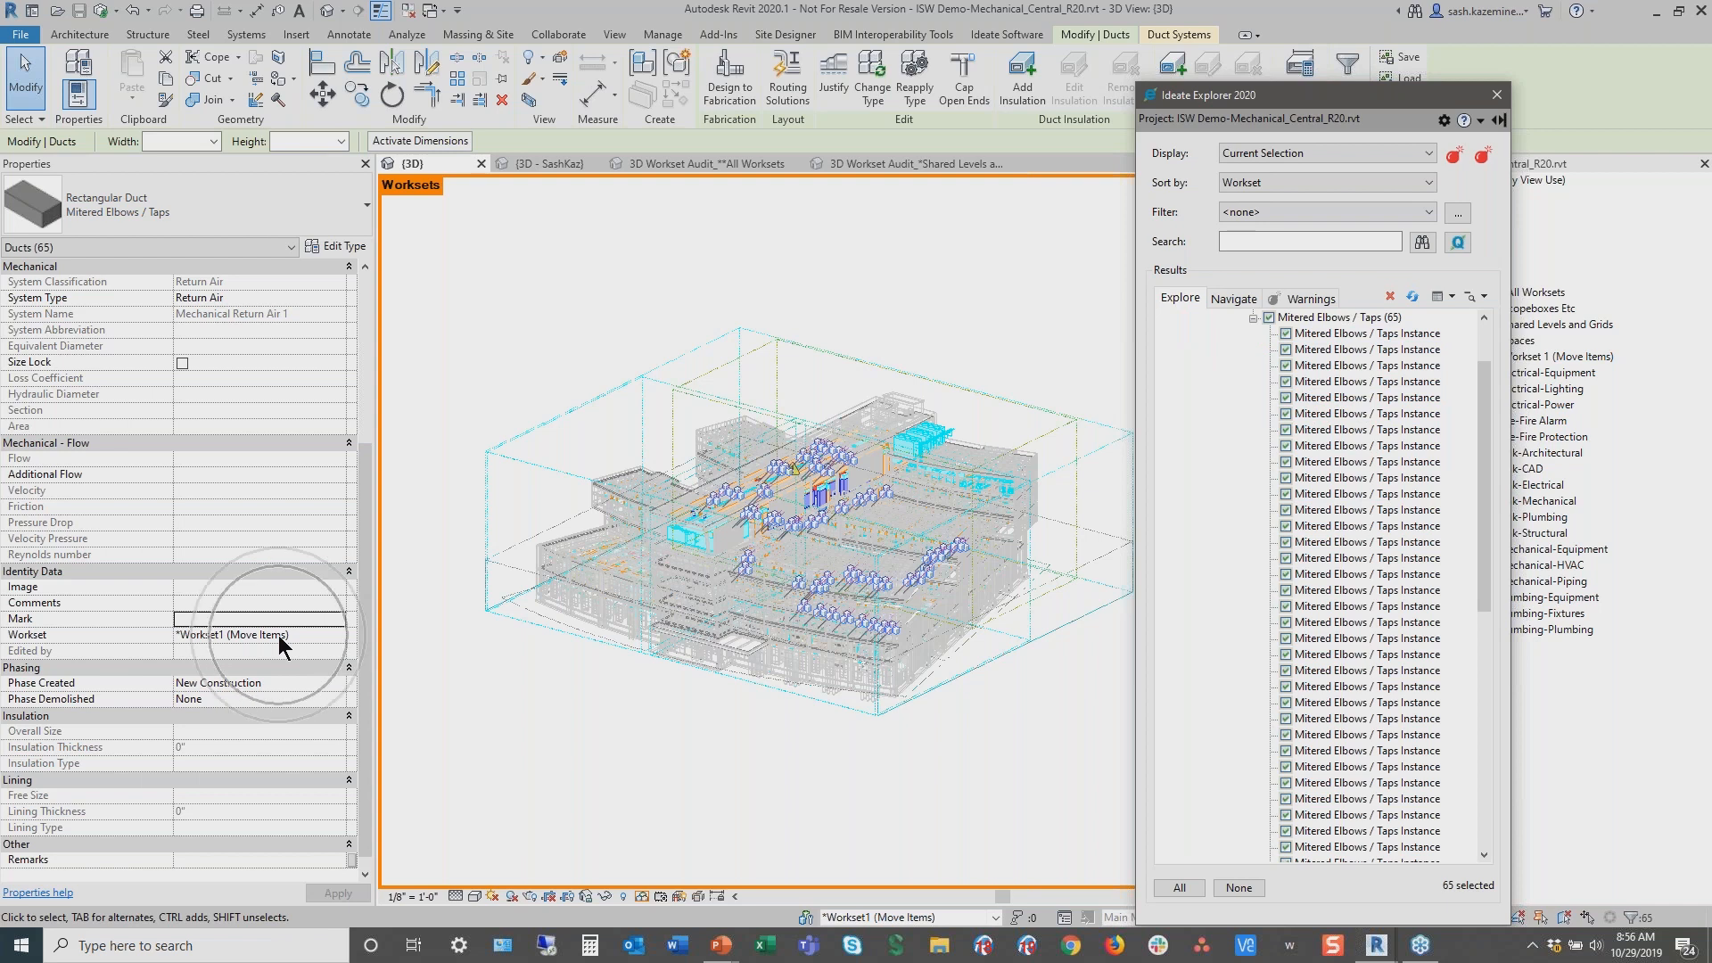
pyautogui.click(335, 637)
pyautogui.scroll(-1, 292, 689)
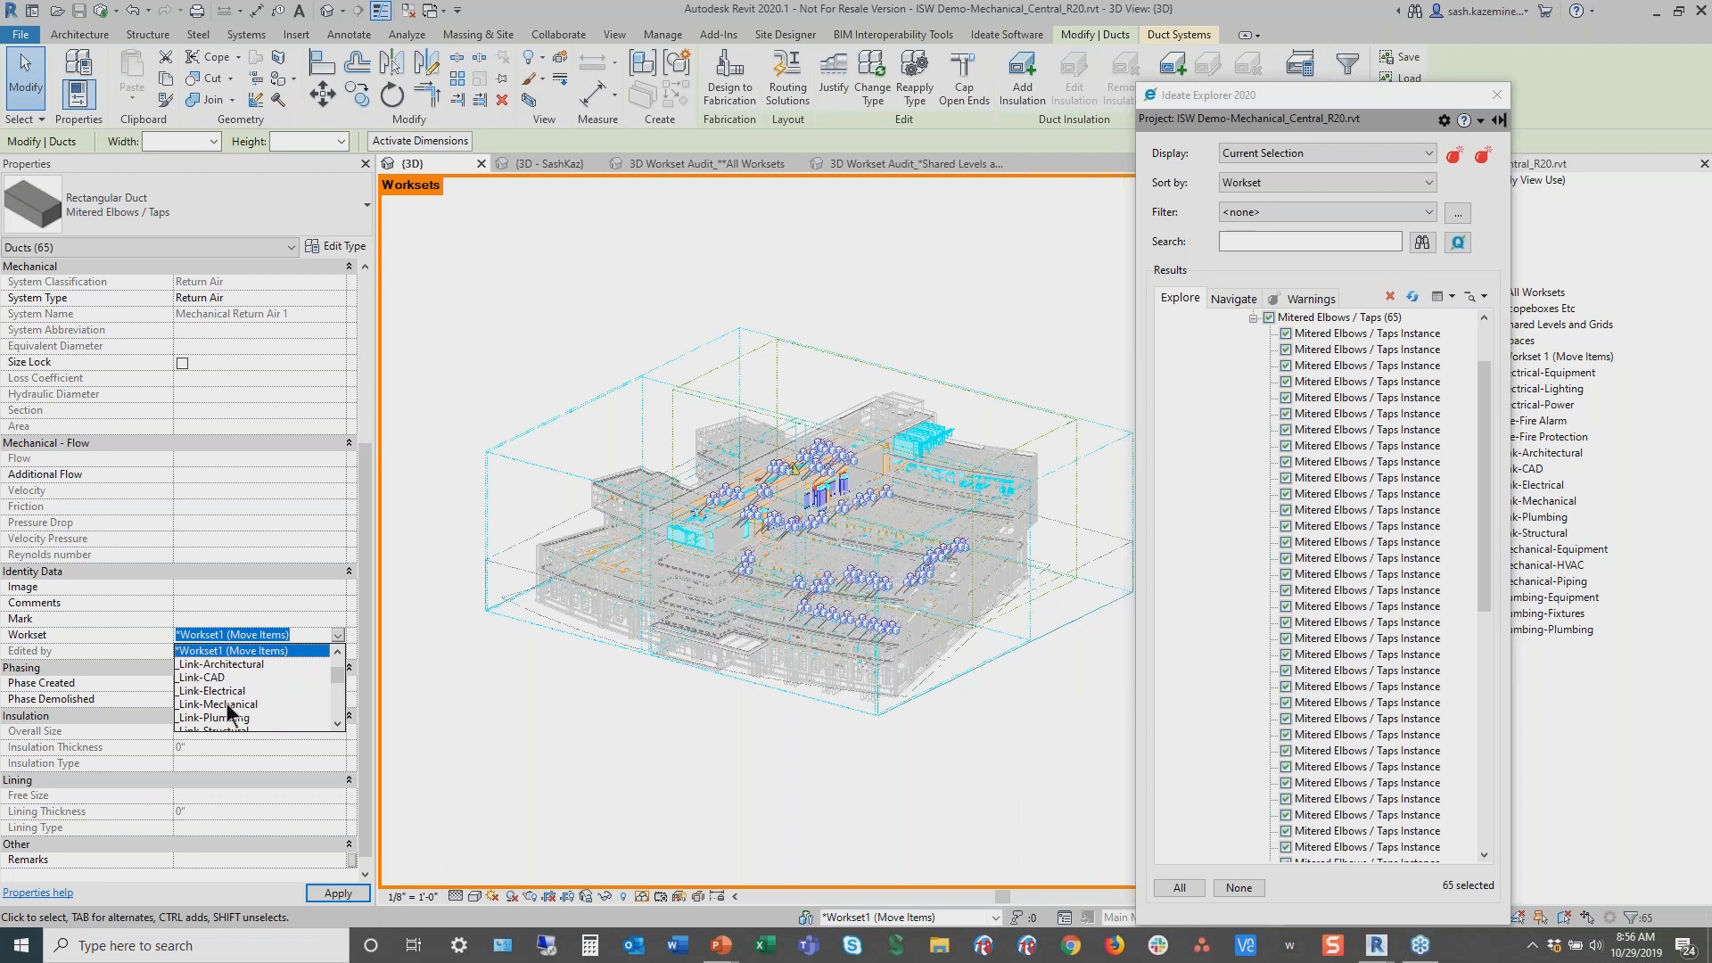
pyautogui.scroll(-3, 228, 705)
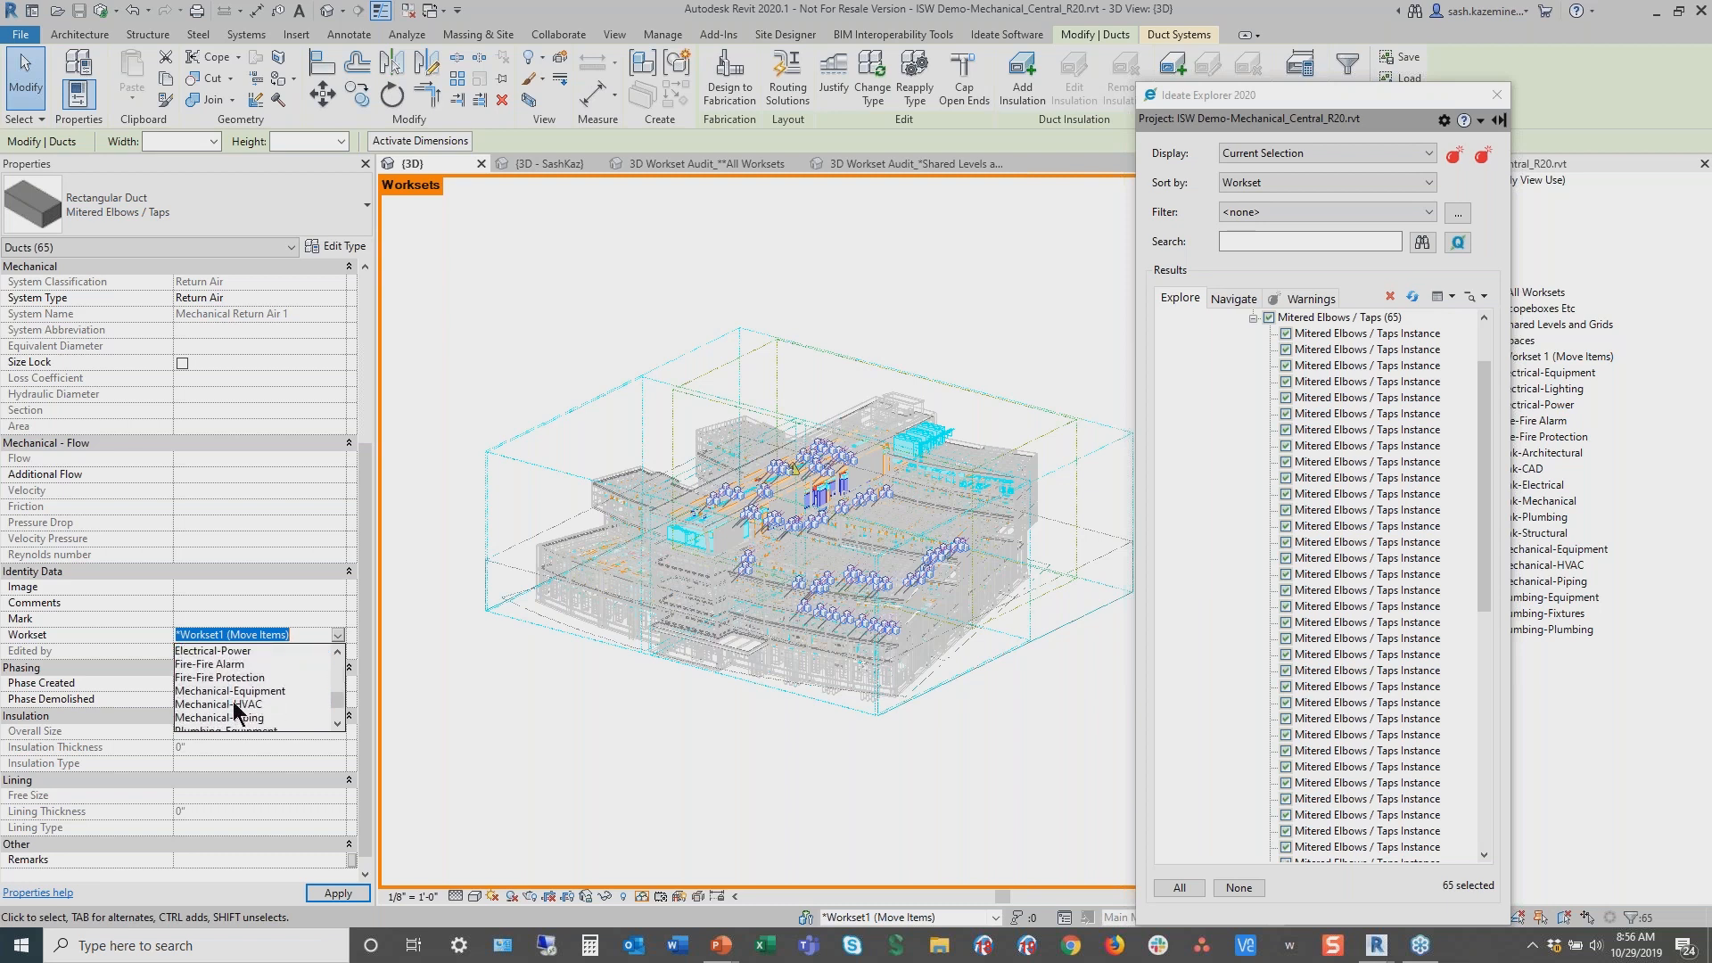
pyautogui.click(234, 703)
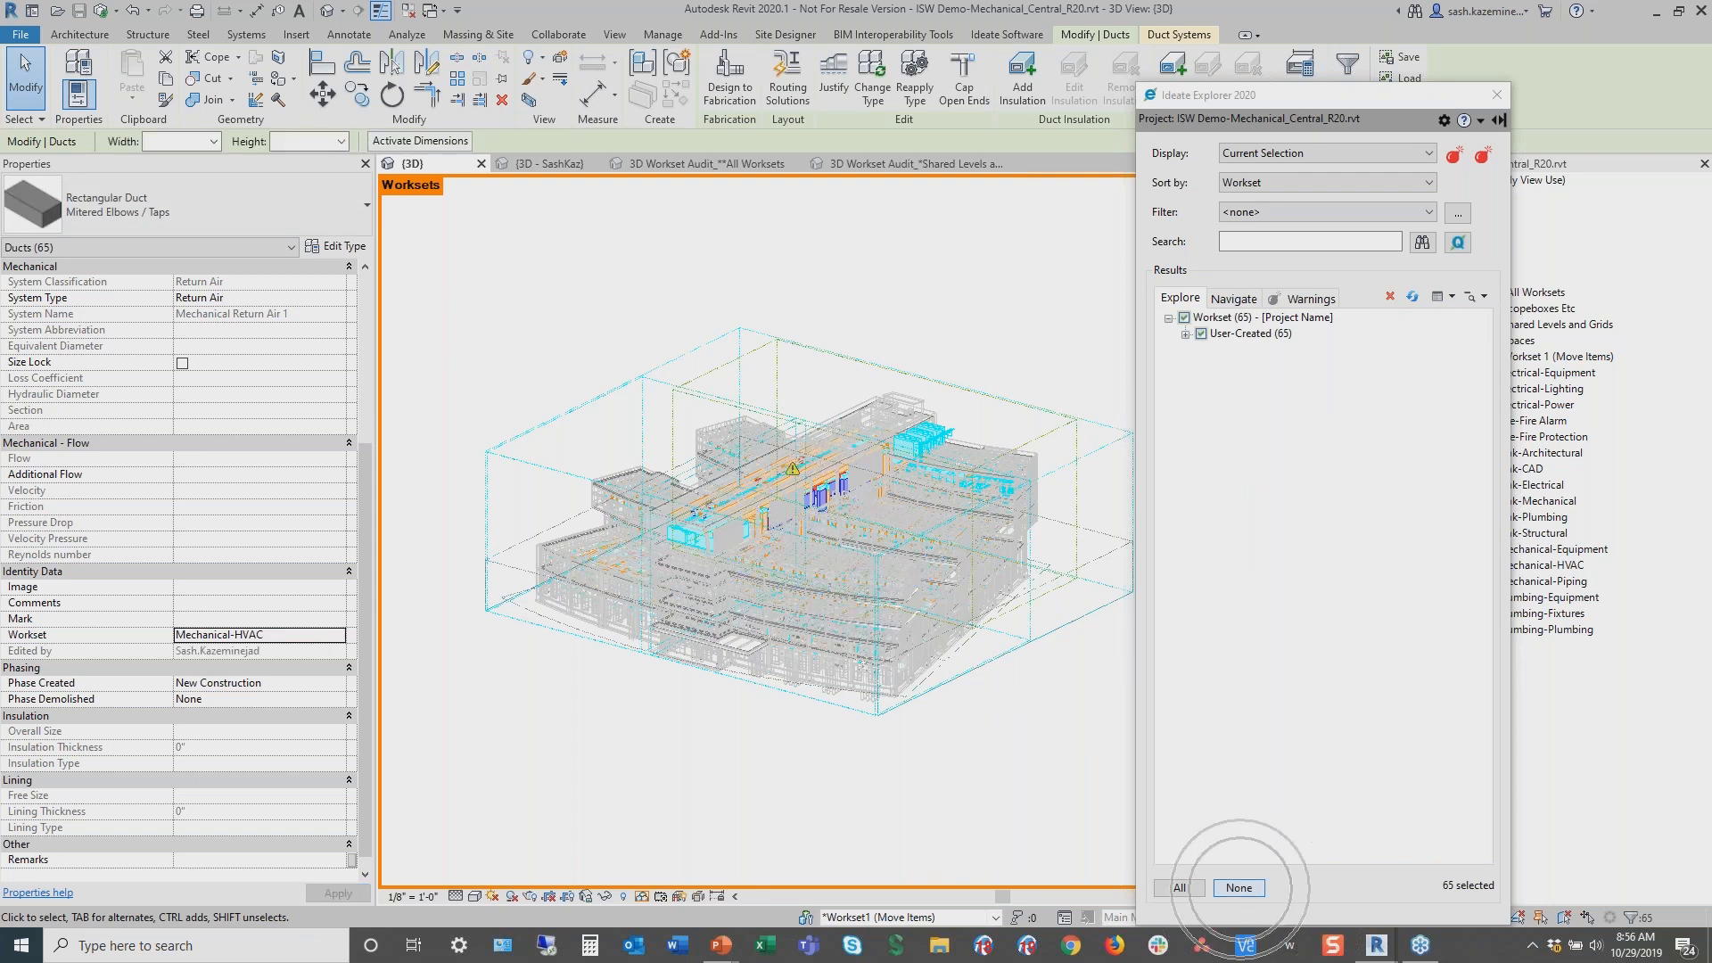
pyautogui.click(1239, 888)
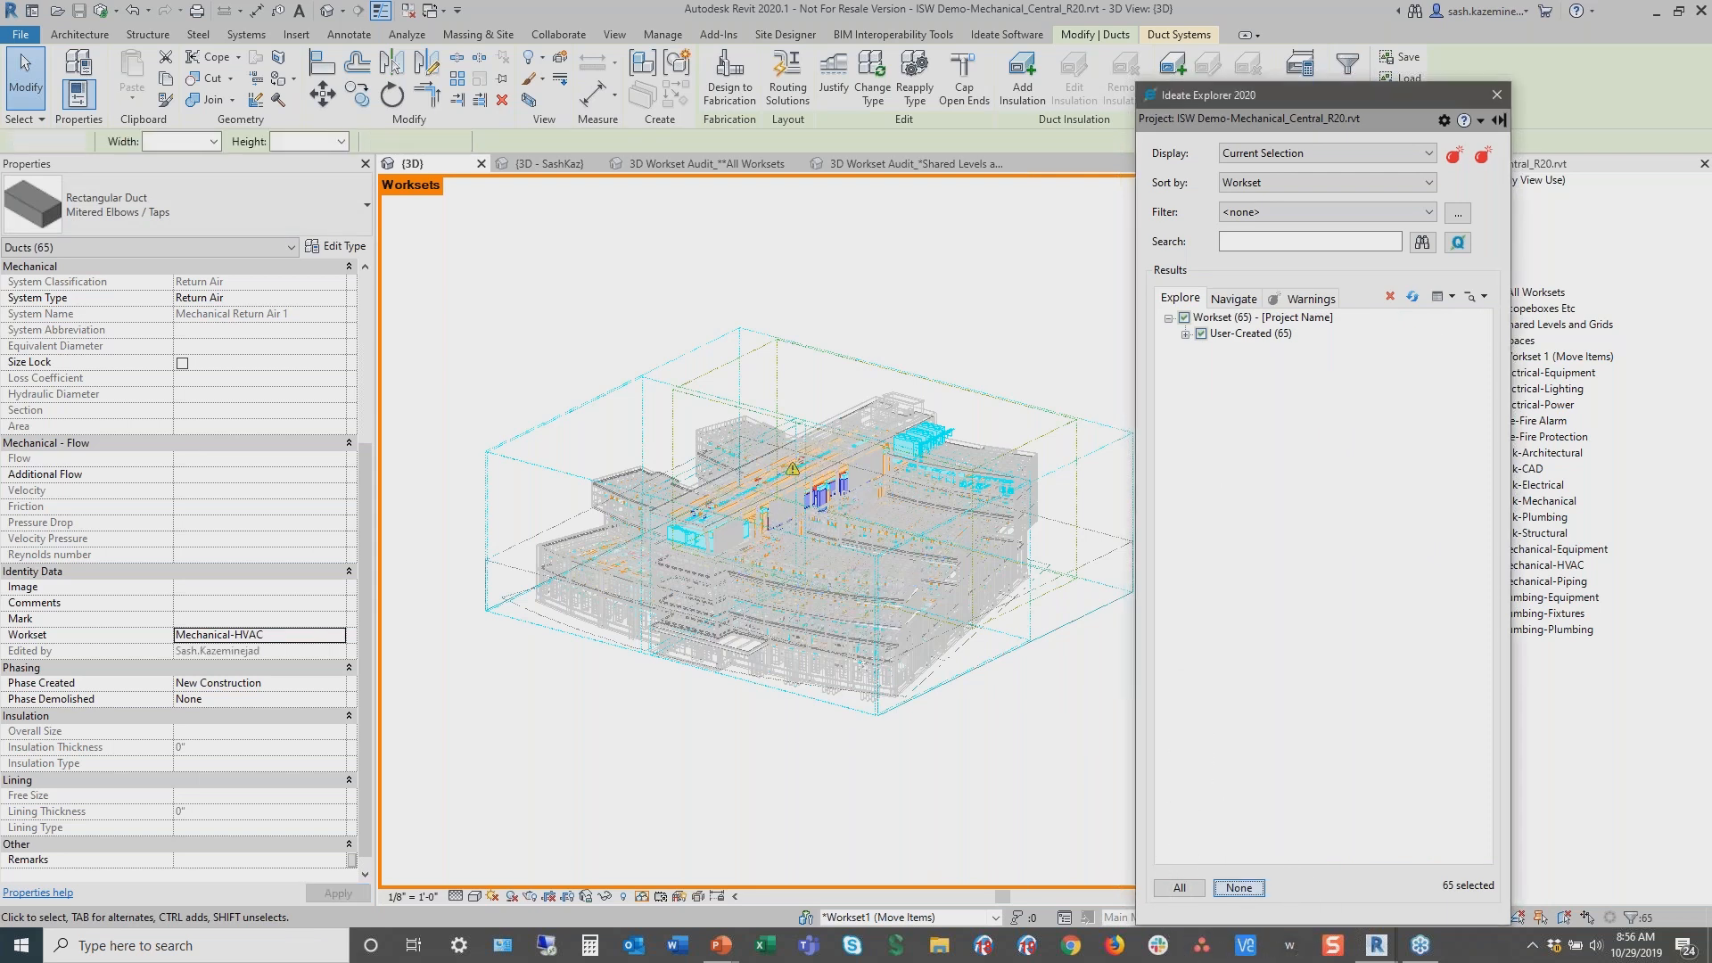
# Refresh the Explorer results and display the entire project sorted by workset to see what remains in Workset1
pyautogui.click(1413, 298)
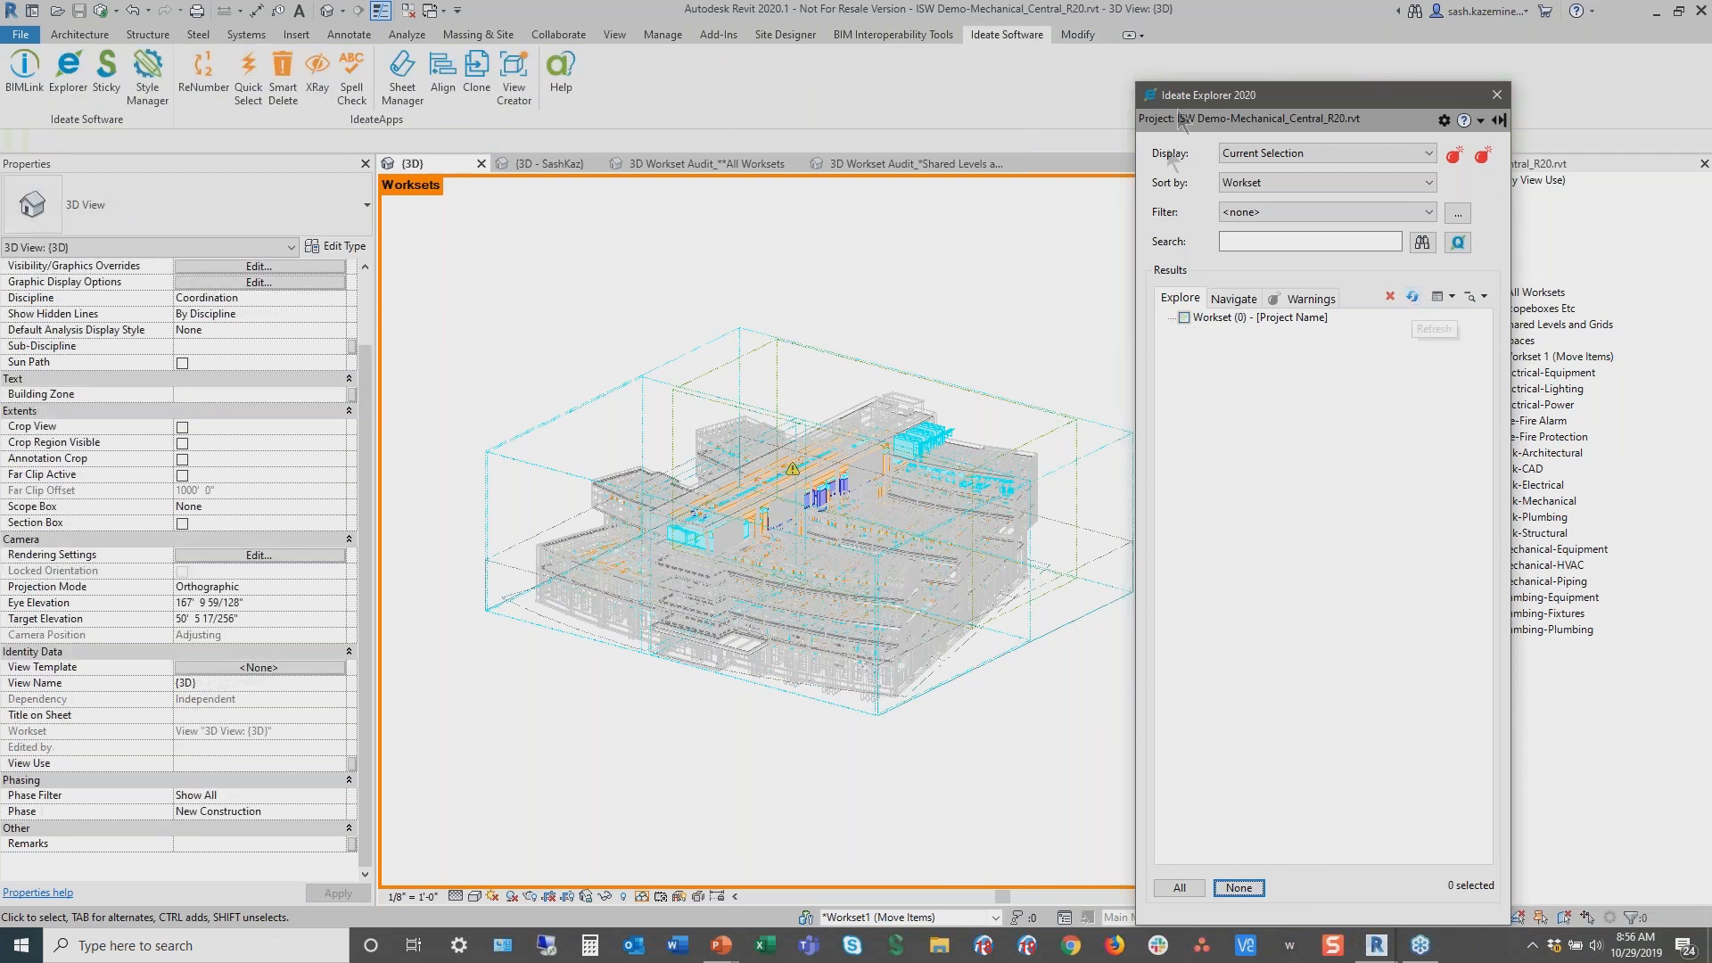
pyautogui.click(1244, 157)
pyautogui.click(1249, 163)
pyautogui.click(1261, 183)
pyautogui.click(1259, 193)
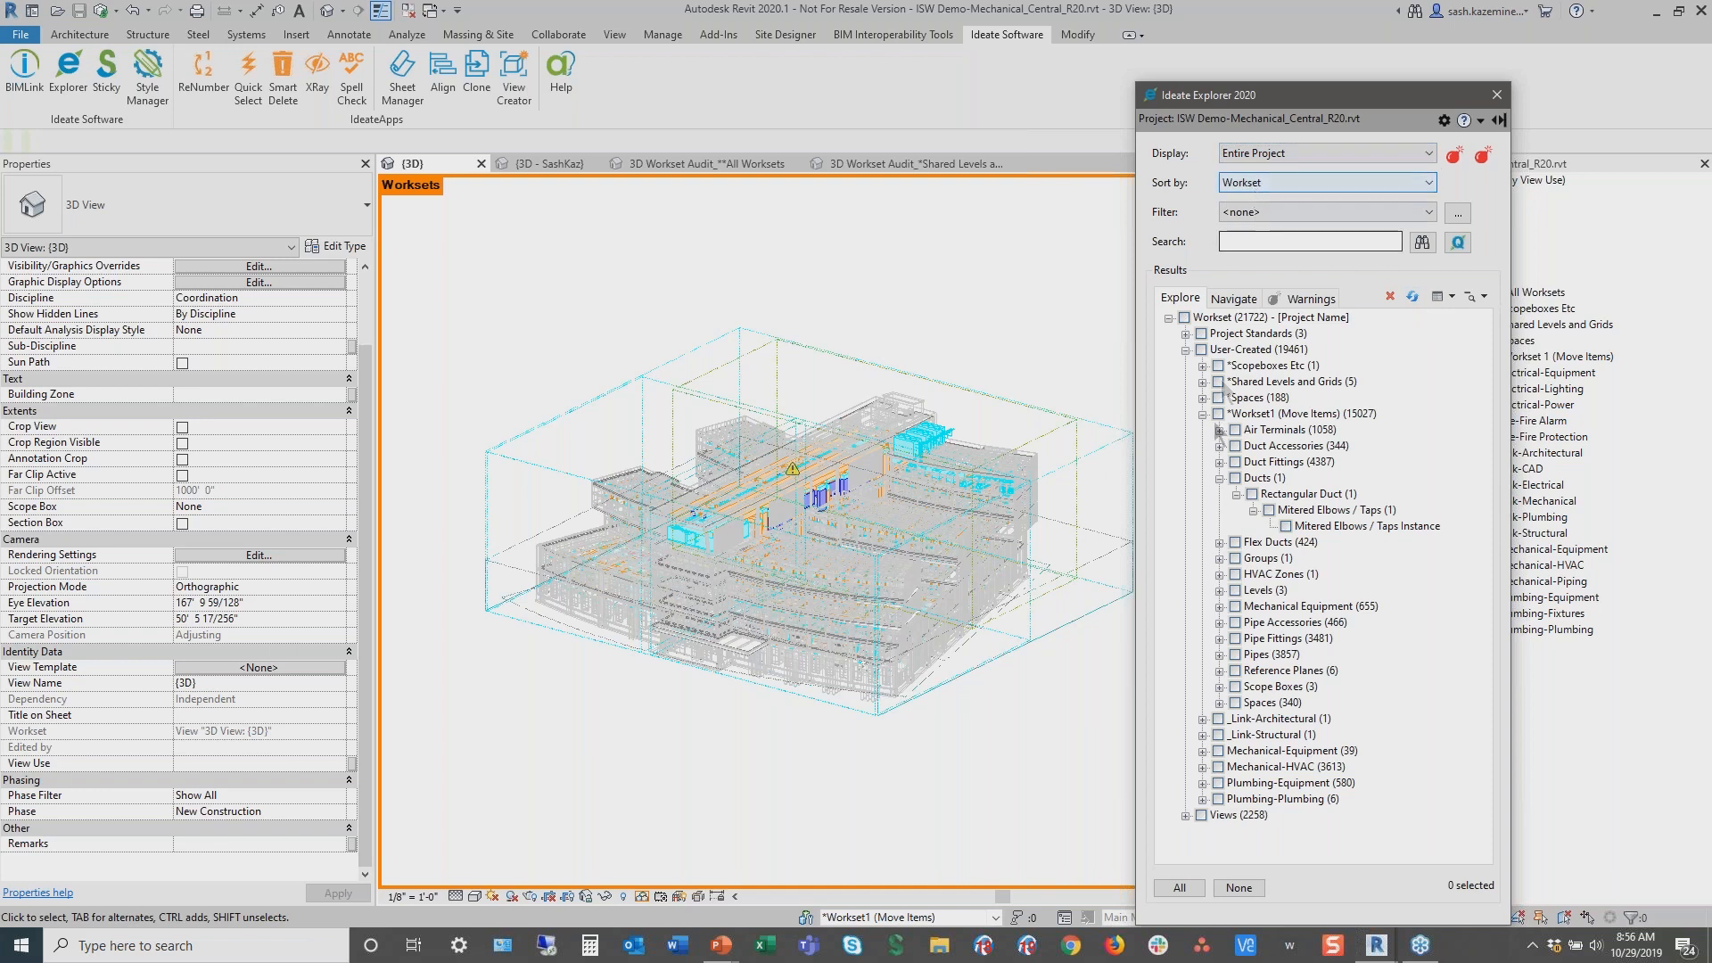
# Select the remaining mitered elbow duct left in Workset1 and apply a section box around it
pyautogui.click(1372, 525)
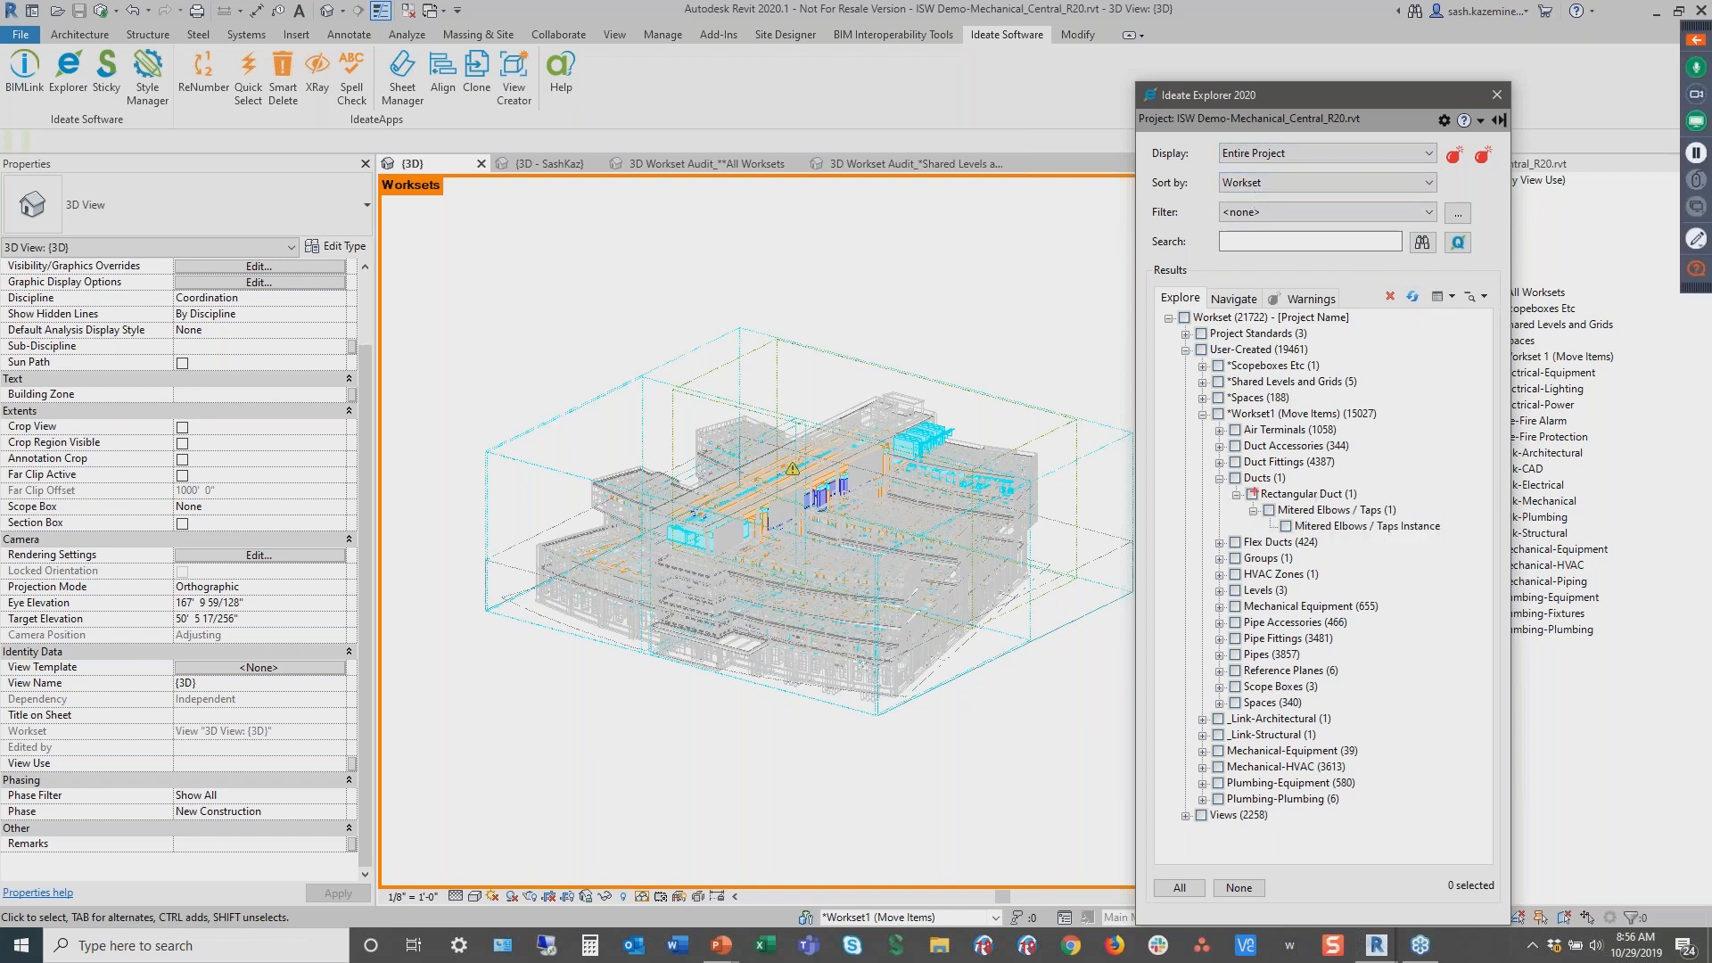
pyautogui.click(1288, 531)
pyautogui.click(1287, 527)
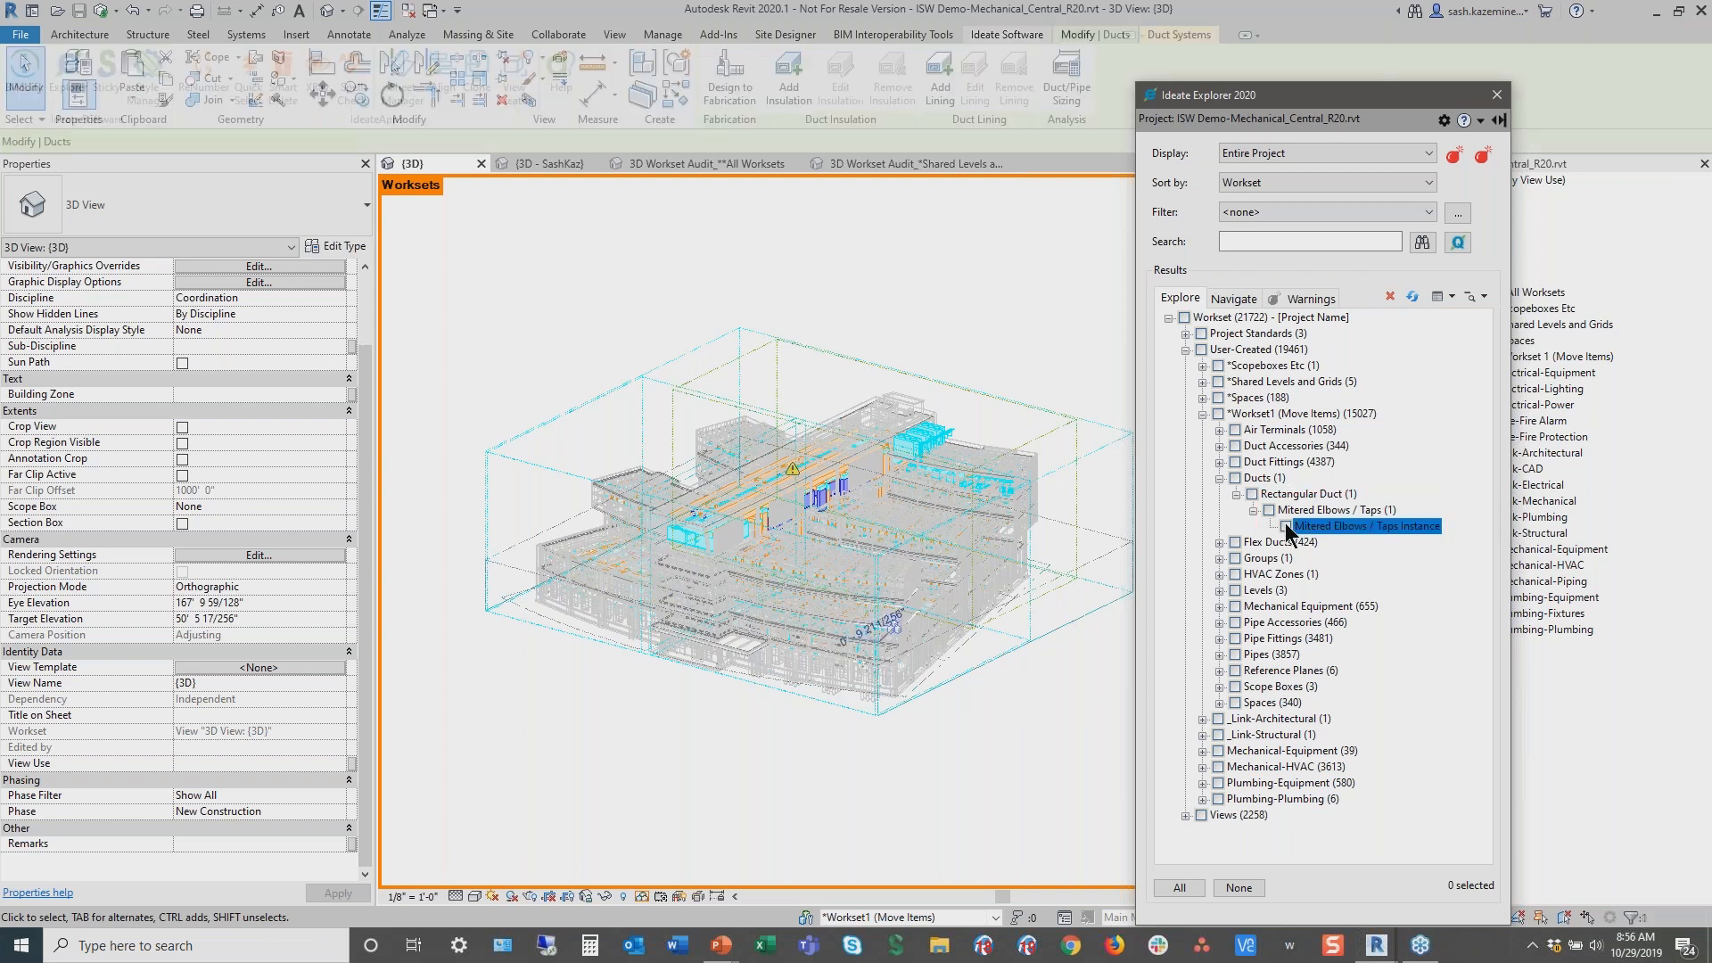
pyautogui.scroll(-2, 363, 731)
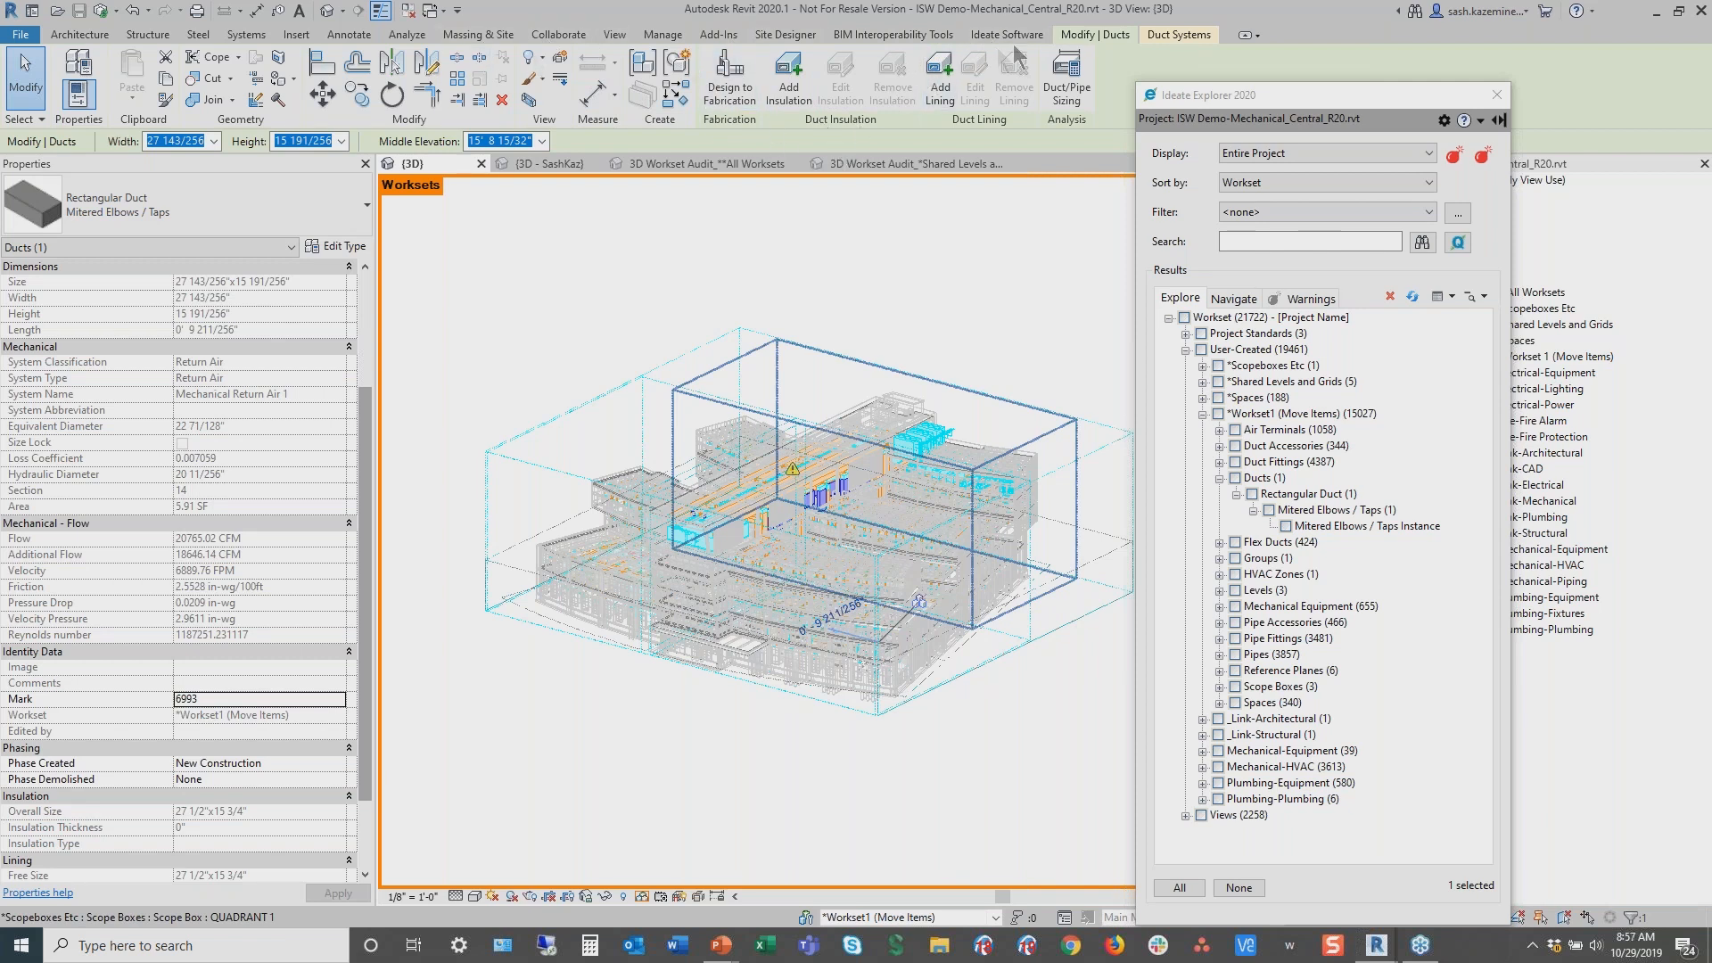
pyautogui.click(1168, 39)
pyautogui.click(1104, 37)
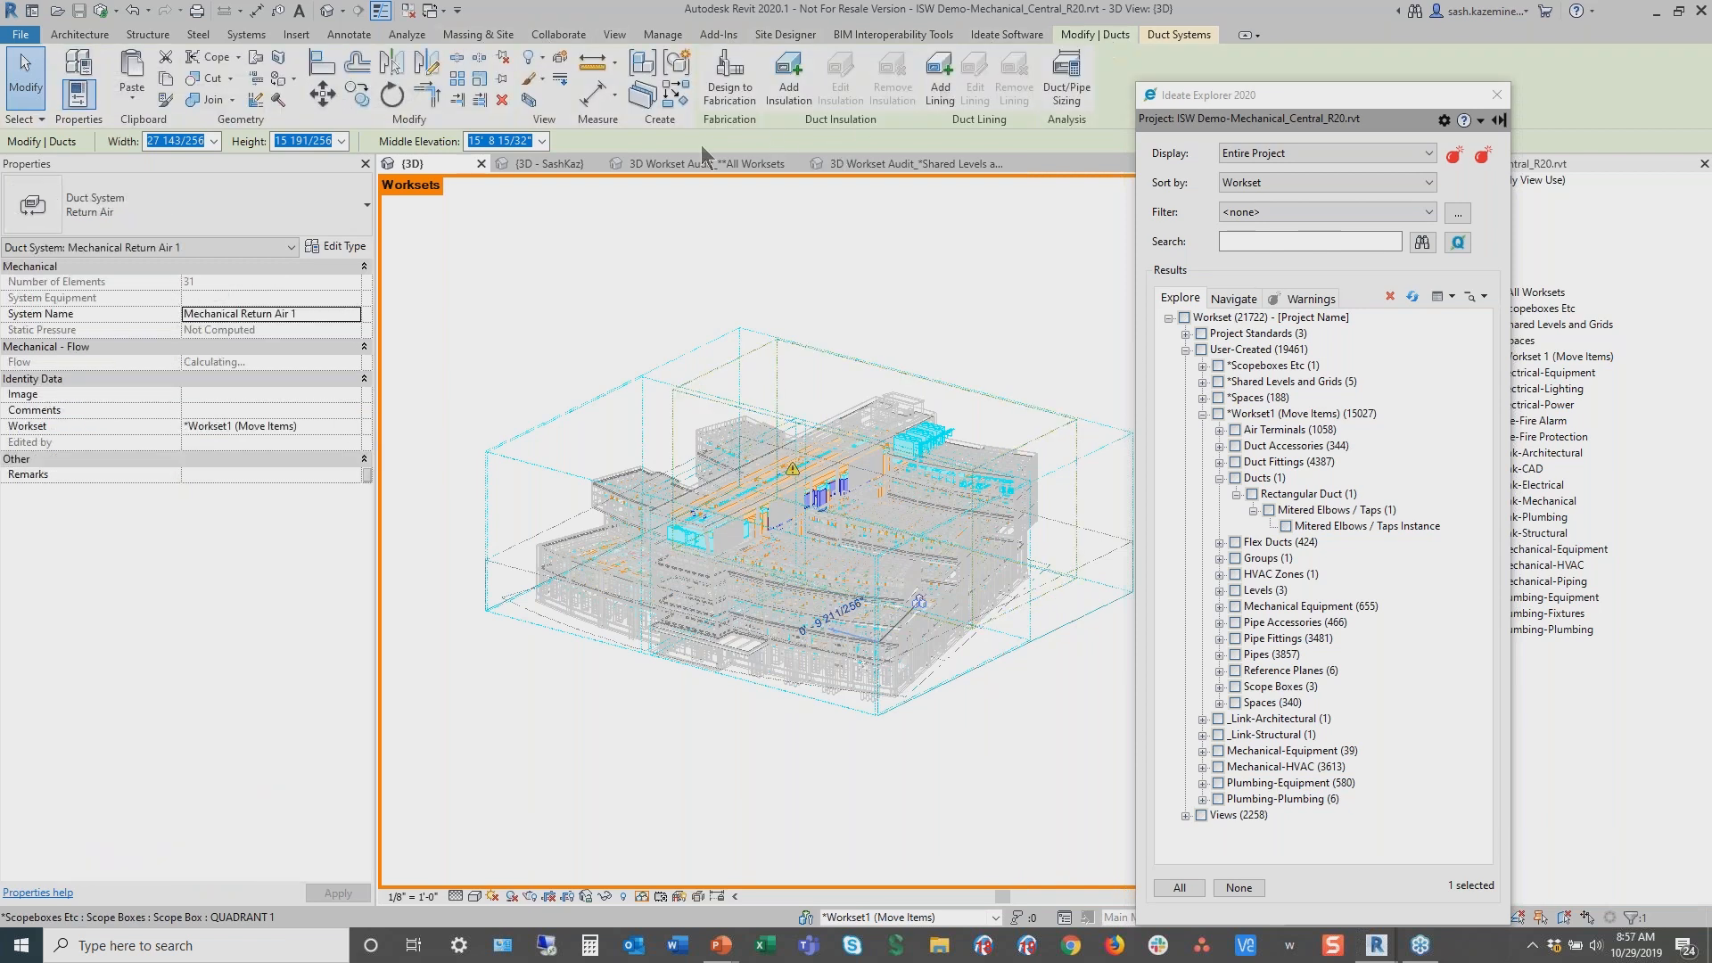
pyautogui.click(527, 101)
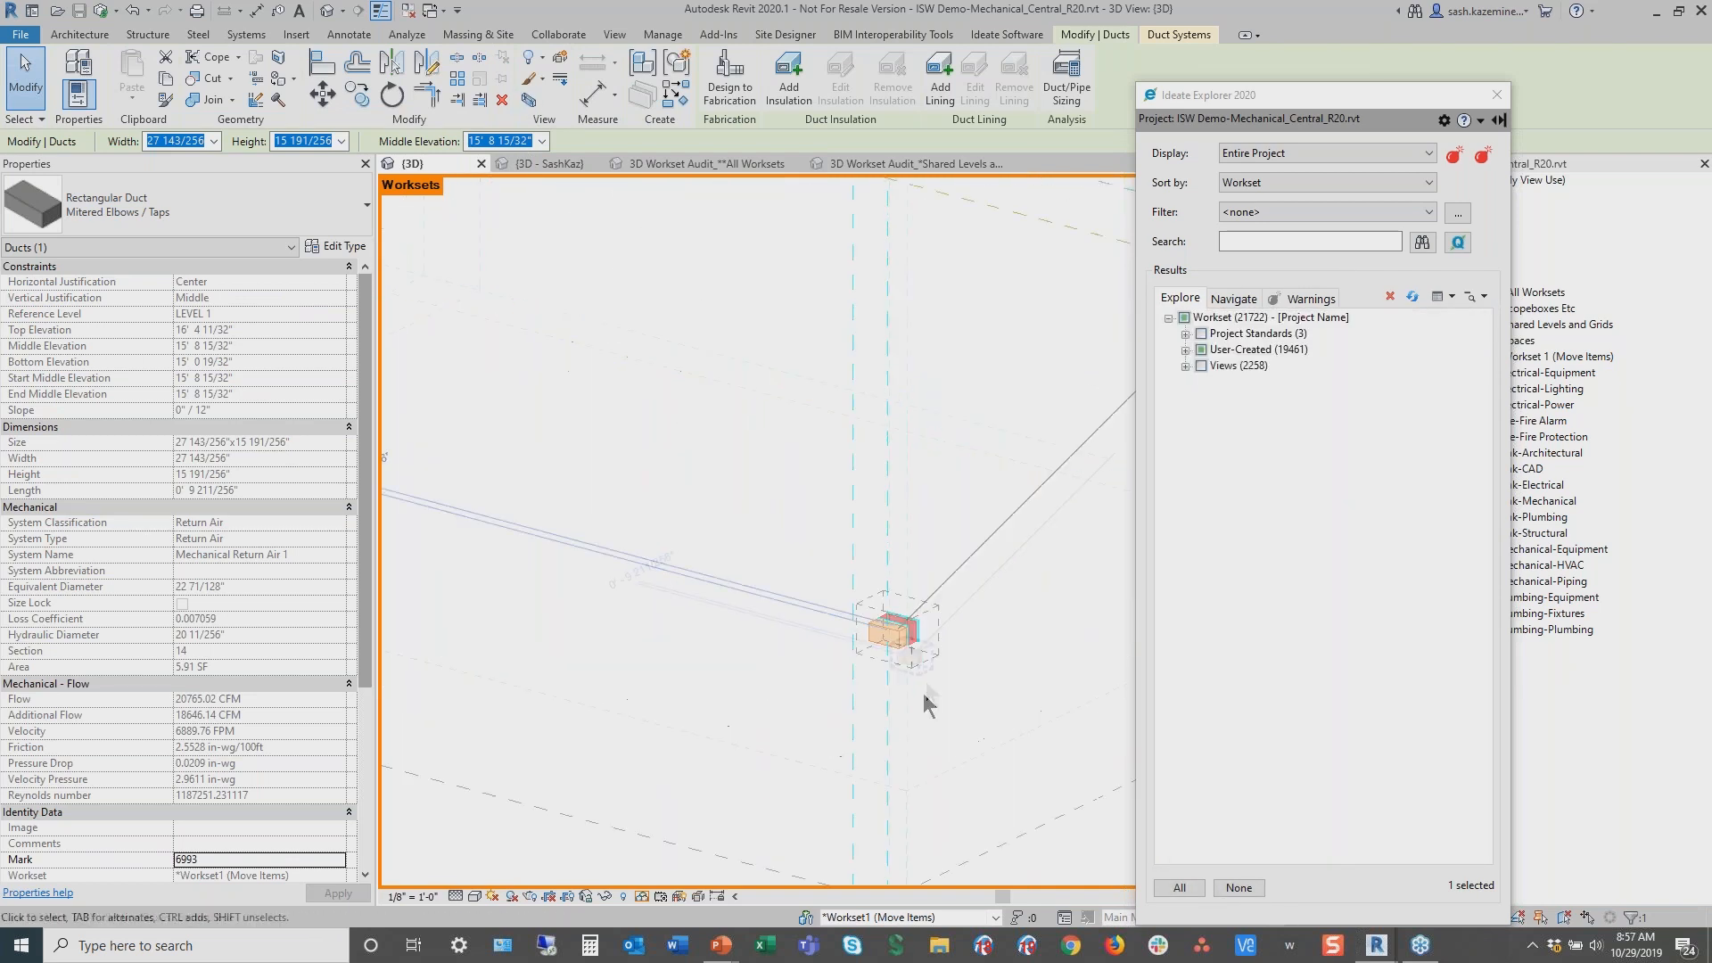
# Select the Array Group 1 model group in Workset1, move it to the Mechanical-HVAC workset, and clear the selection
pyautogui.click(880, 677)
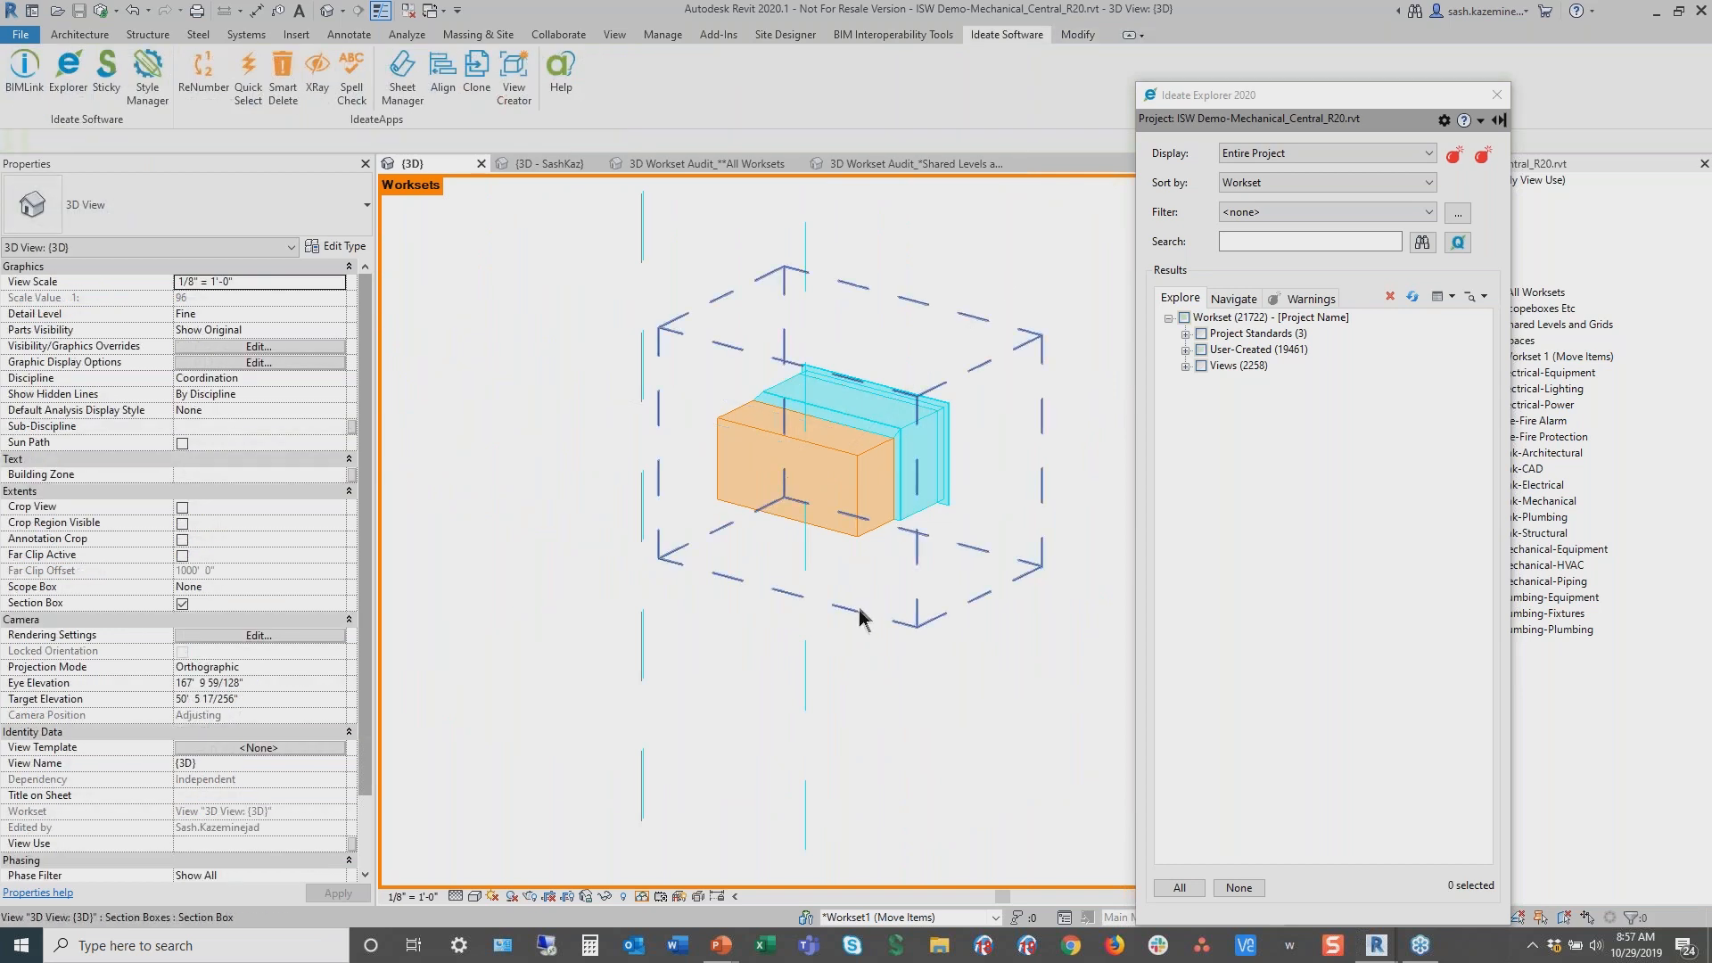
pyautogui.click(951, 509)
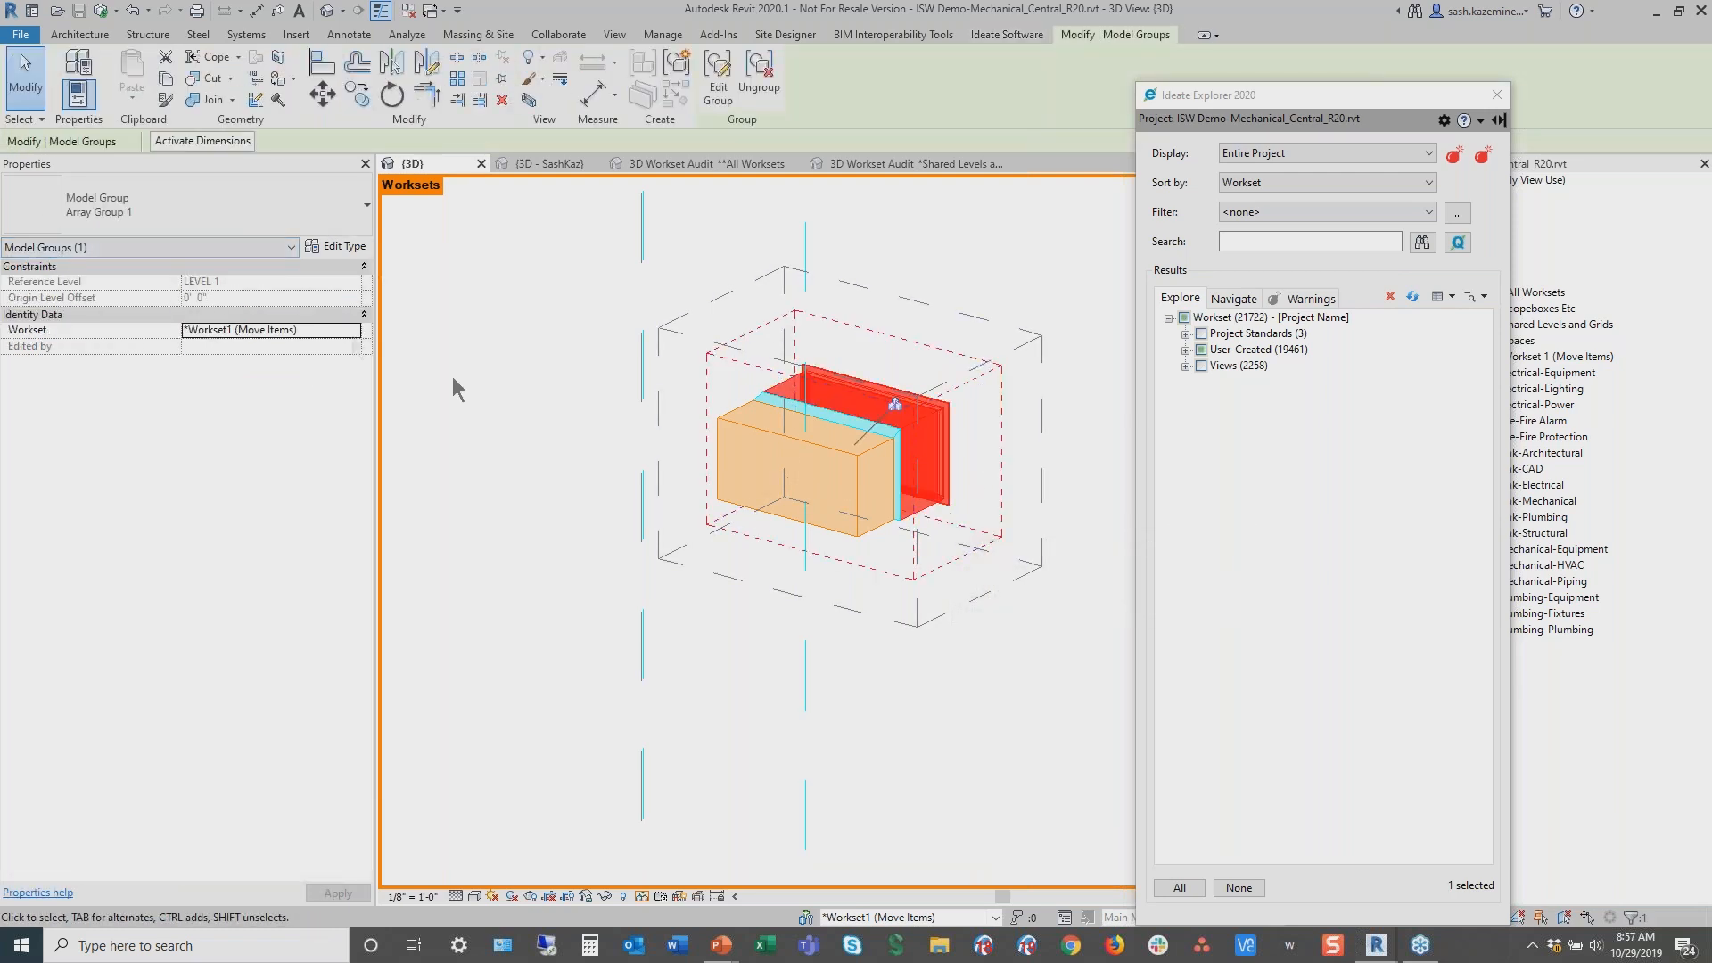
pyautogui.click(687, 253)
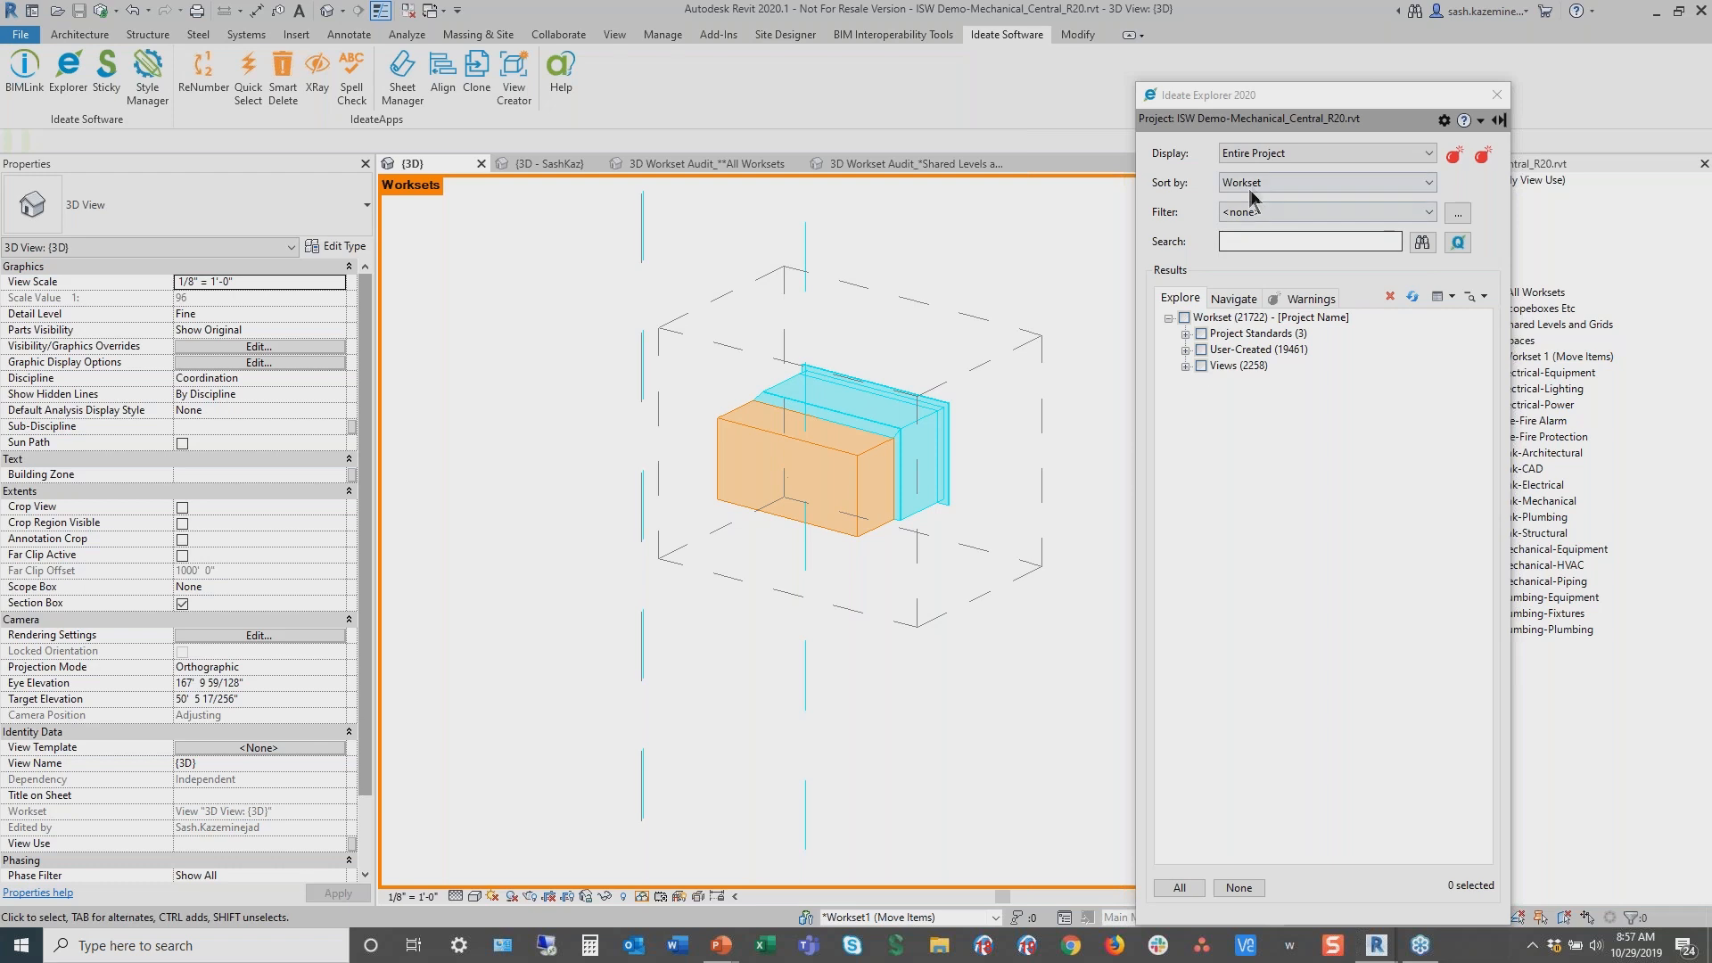
pyautogui.click(1187, 351)
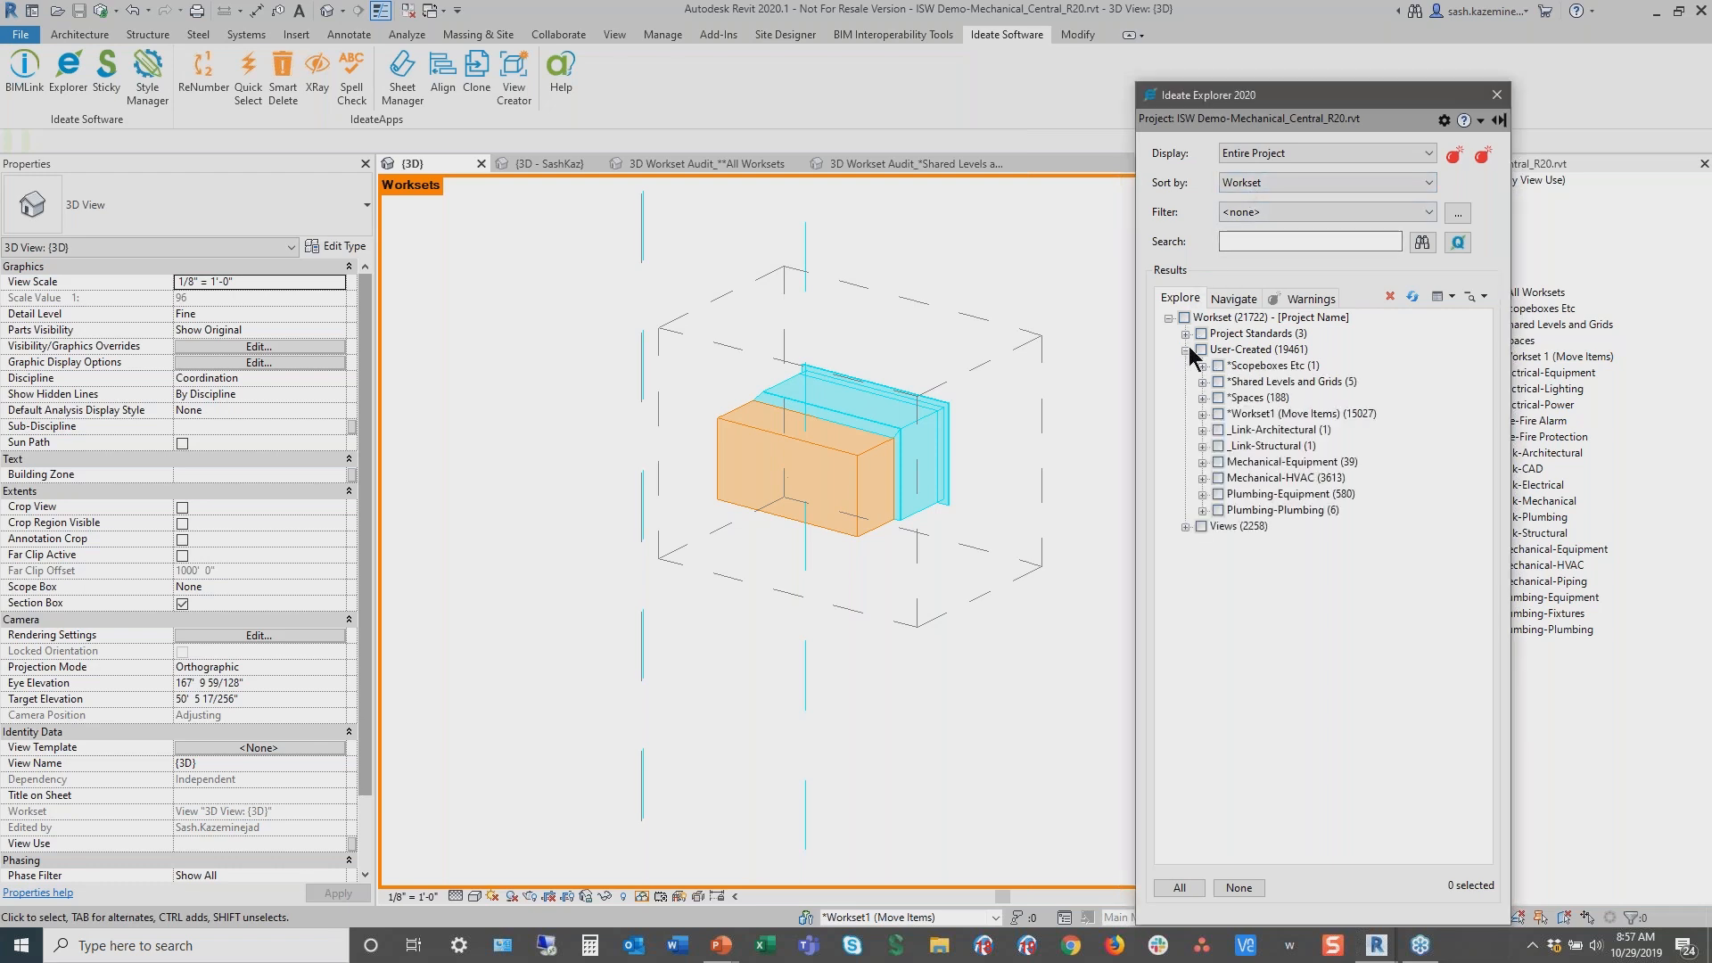
pyautogui.click(1202, 414)
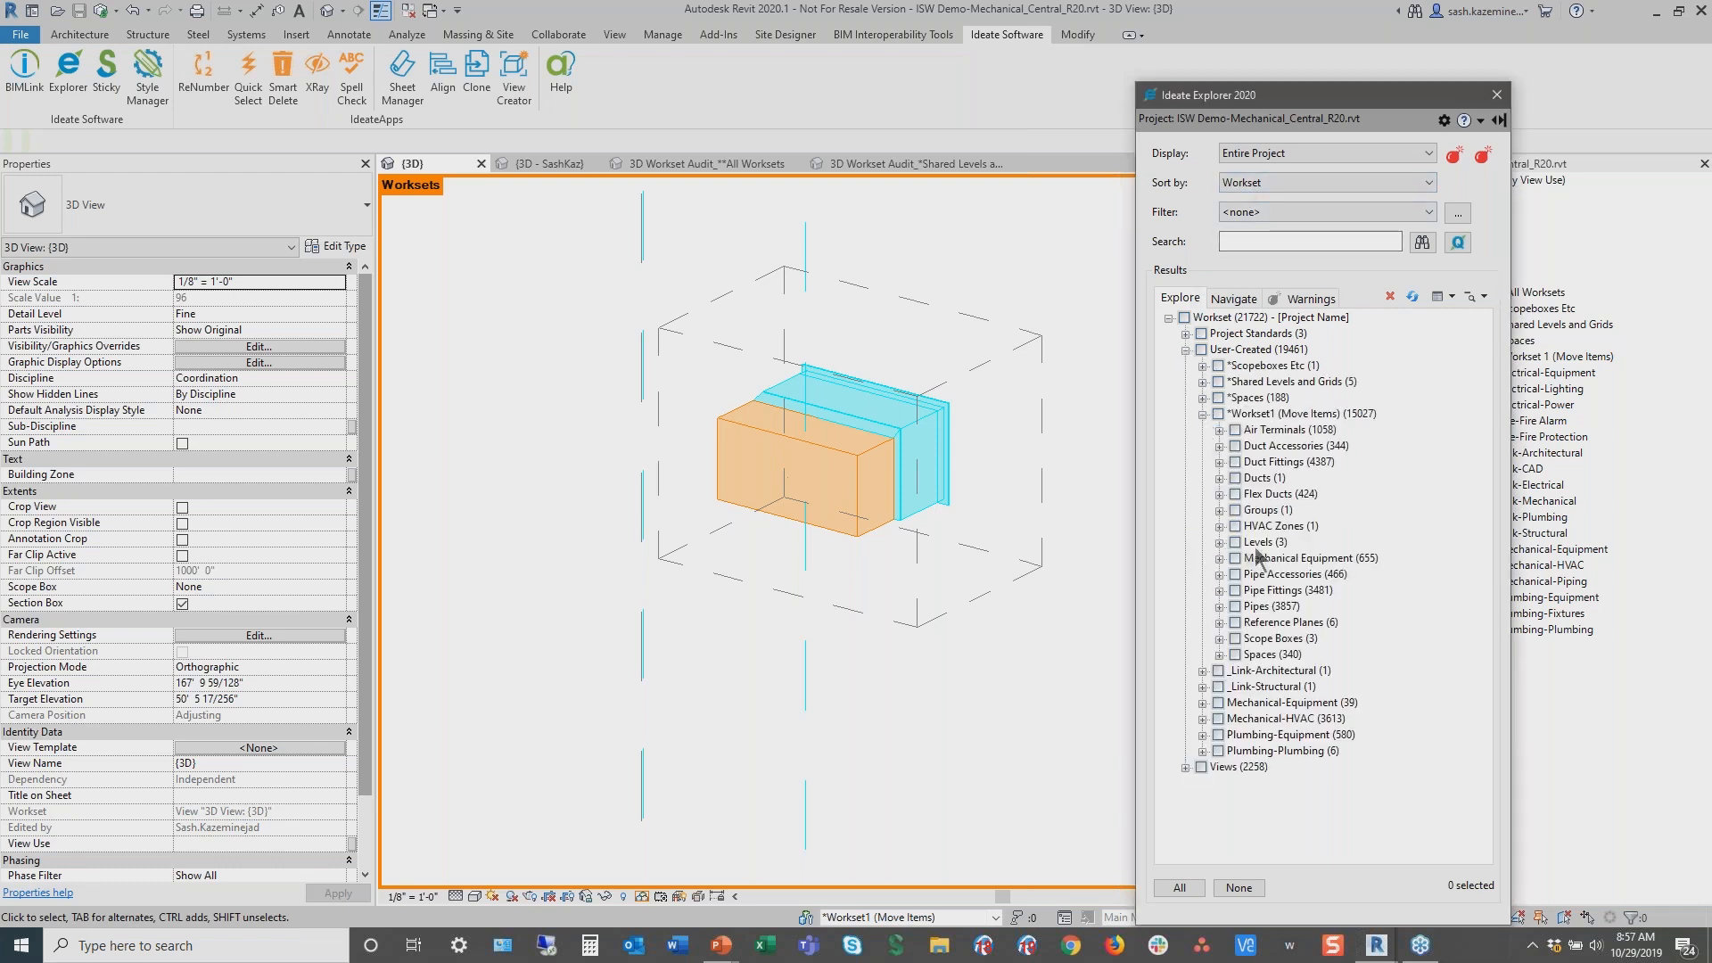
pyautogui.click(1239, 513)
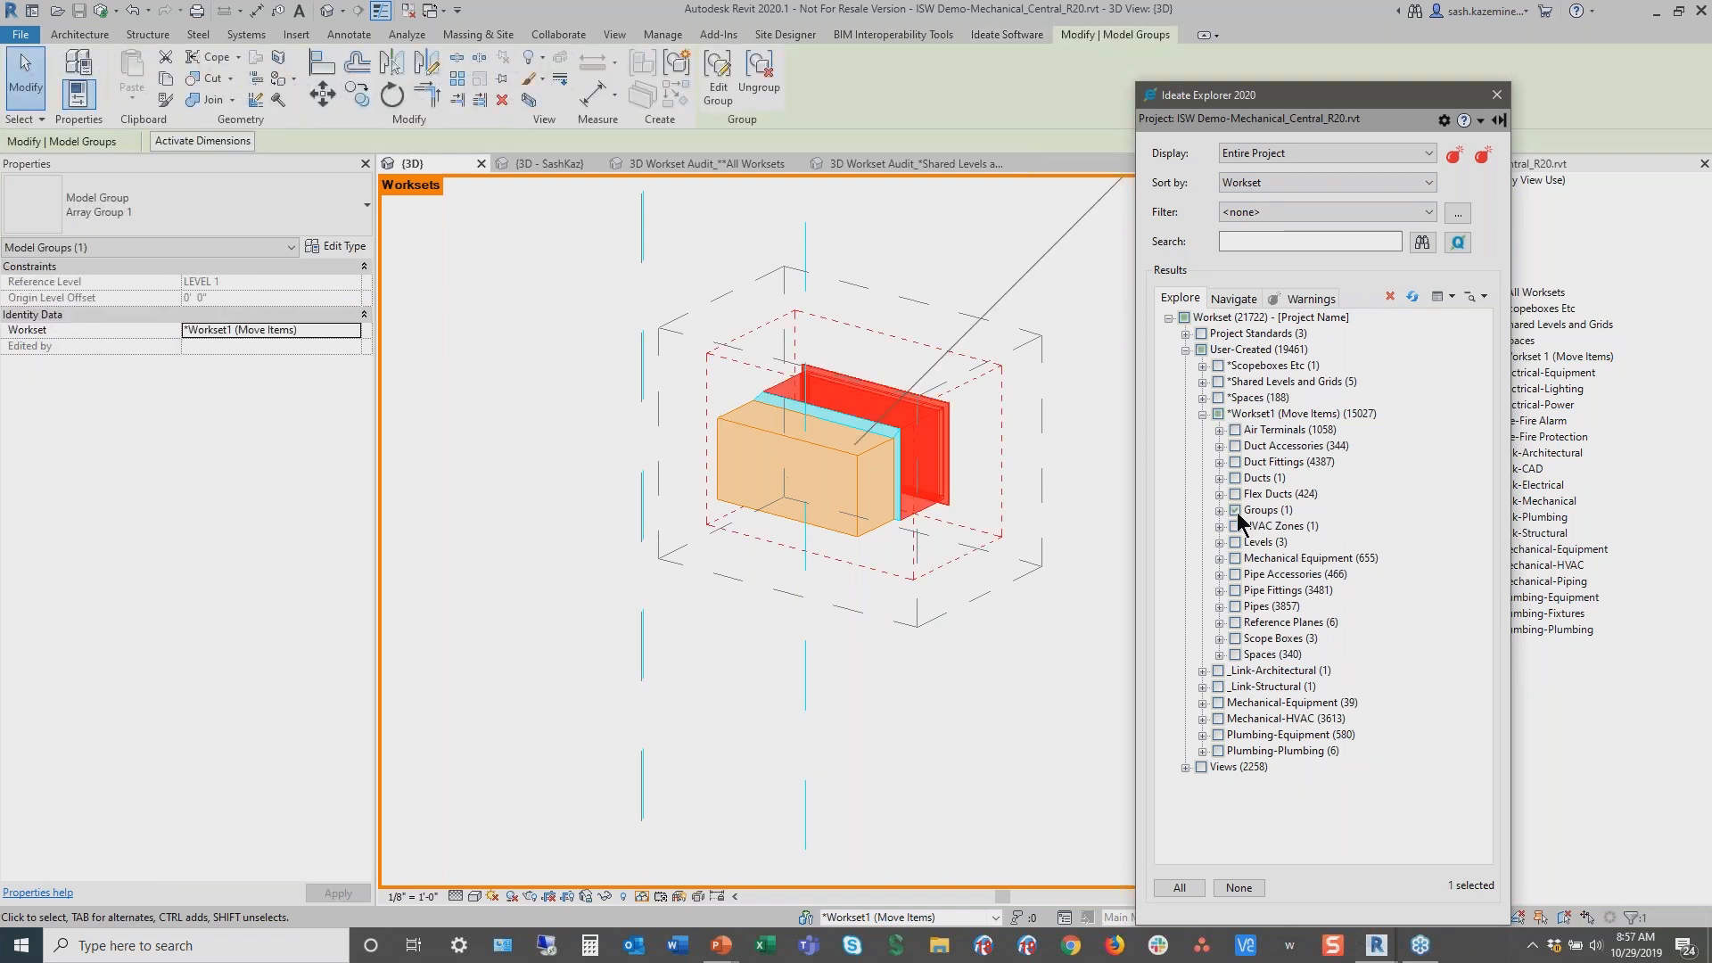
pyautogui.click(355, 332)
pyautogui.scroll(-4, 298, 379)
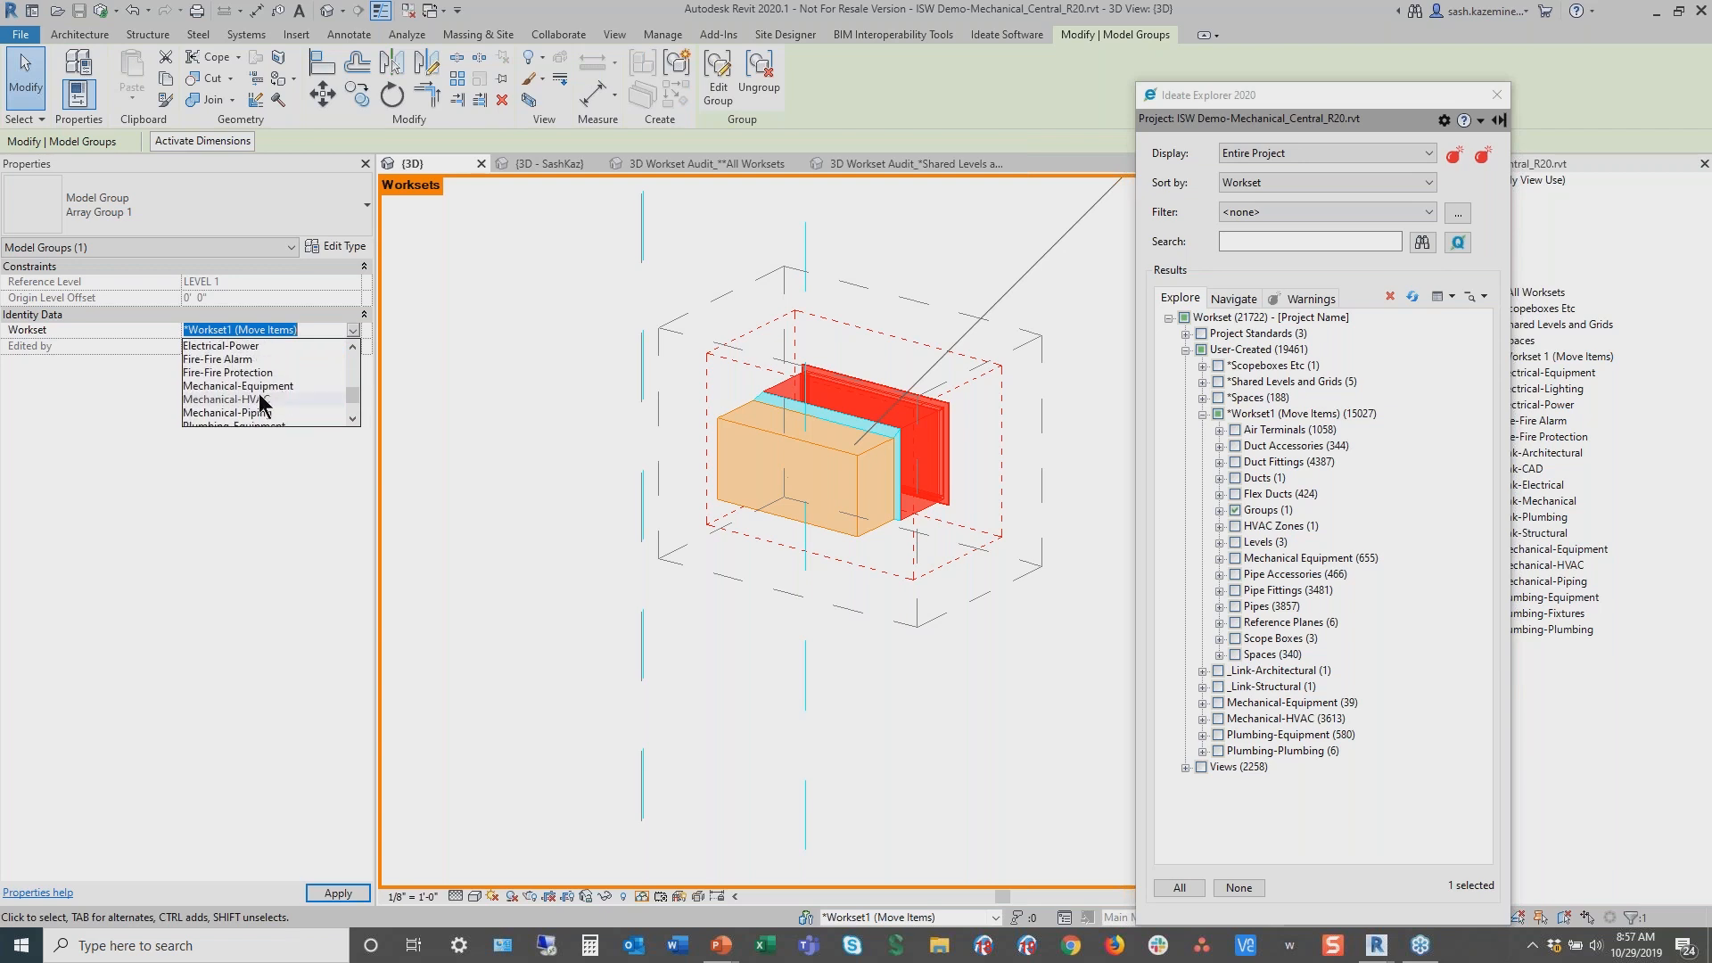
pyautogui.click(260, 399)
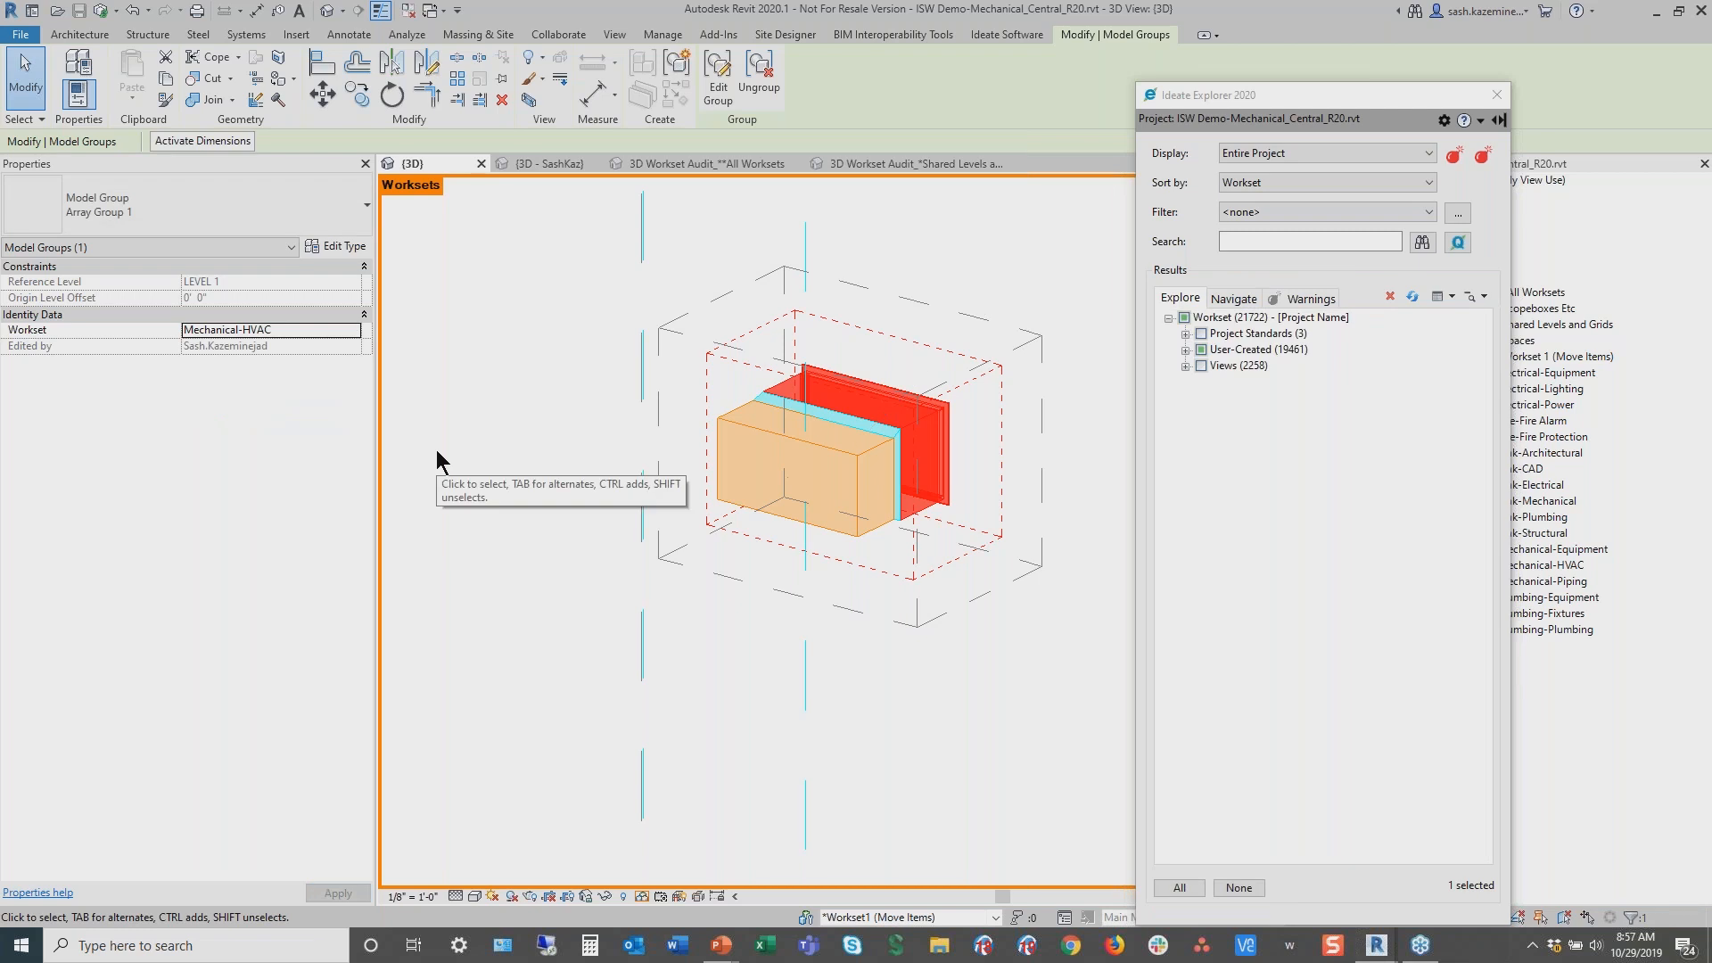
pyautogui.click(1239, 888)
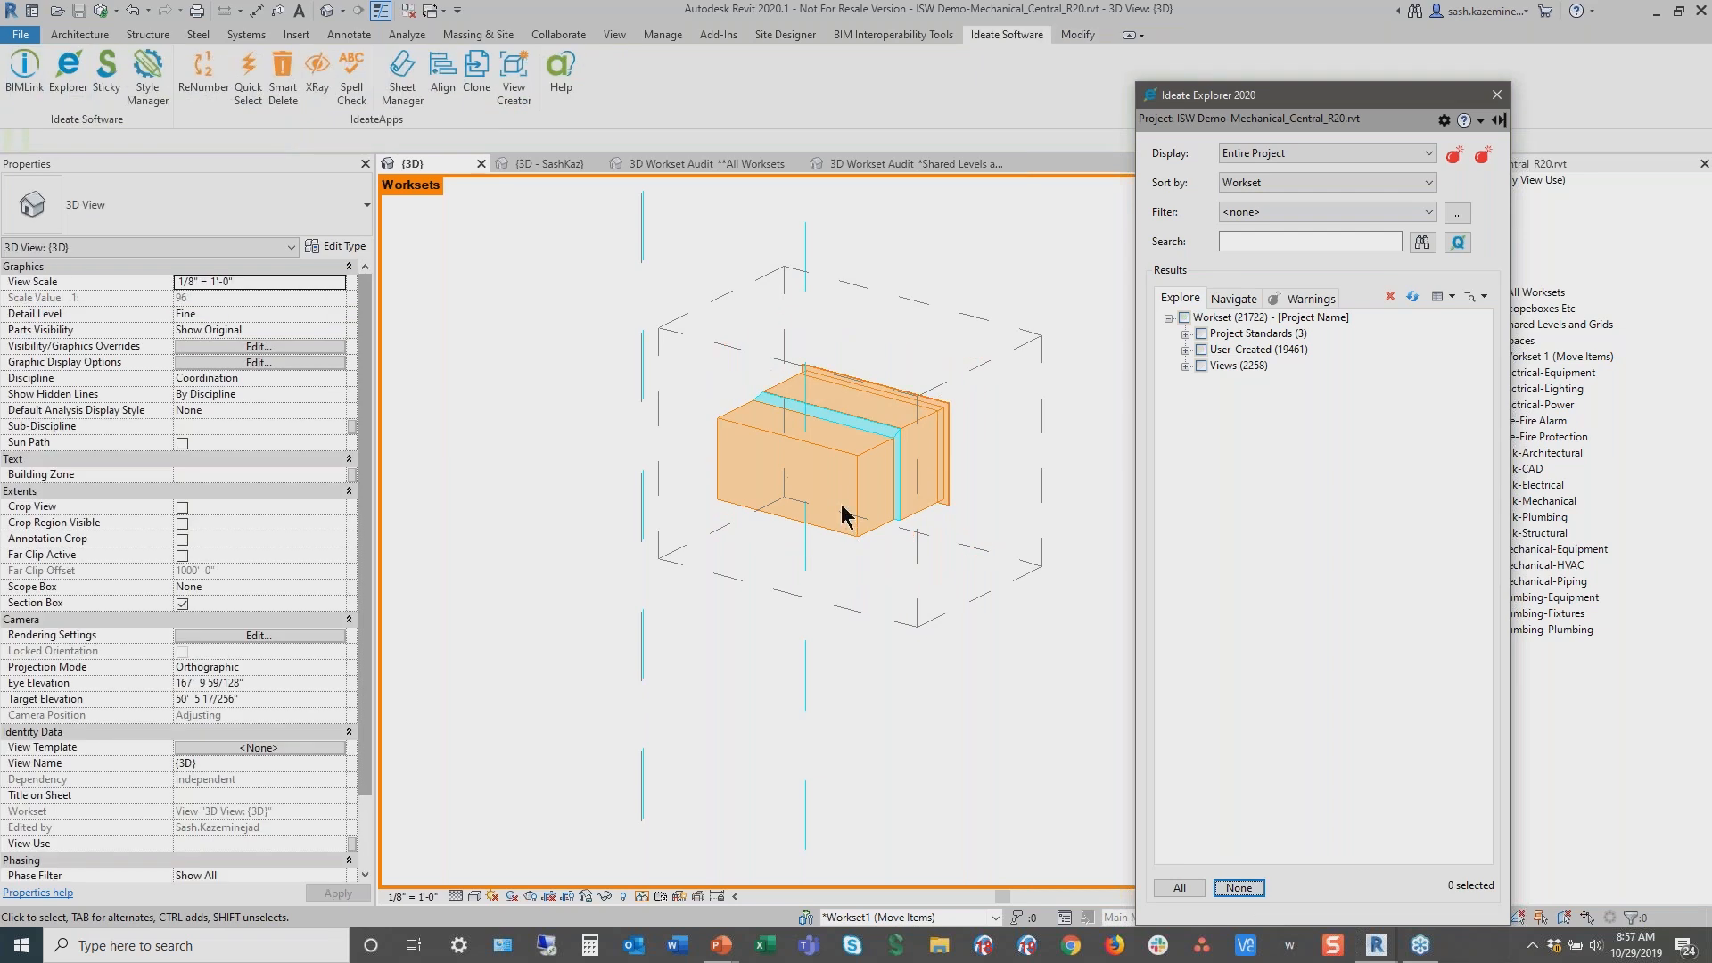
# Refresh the Explorer results and turn off the 3D view's section box
pyautogui.click(1413, 297)
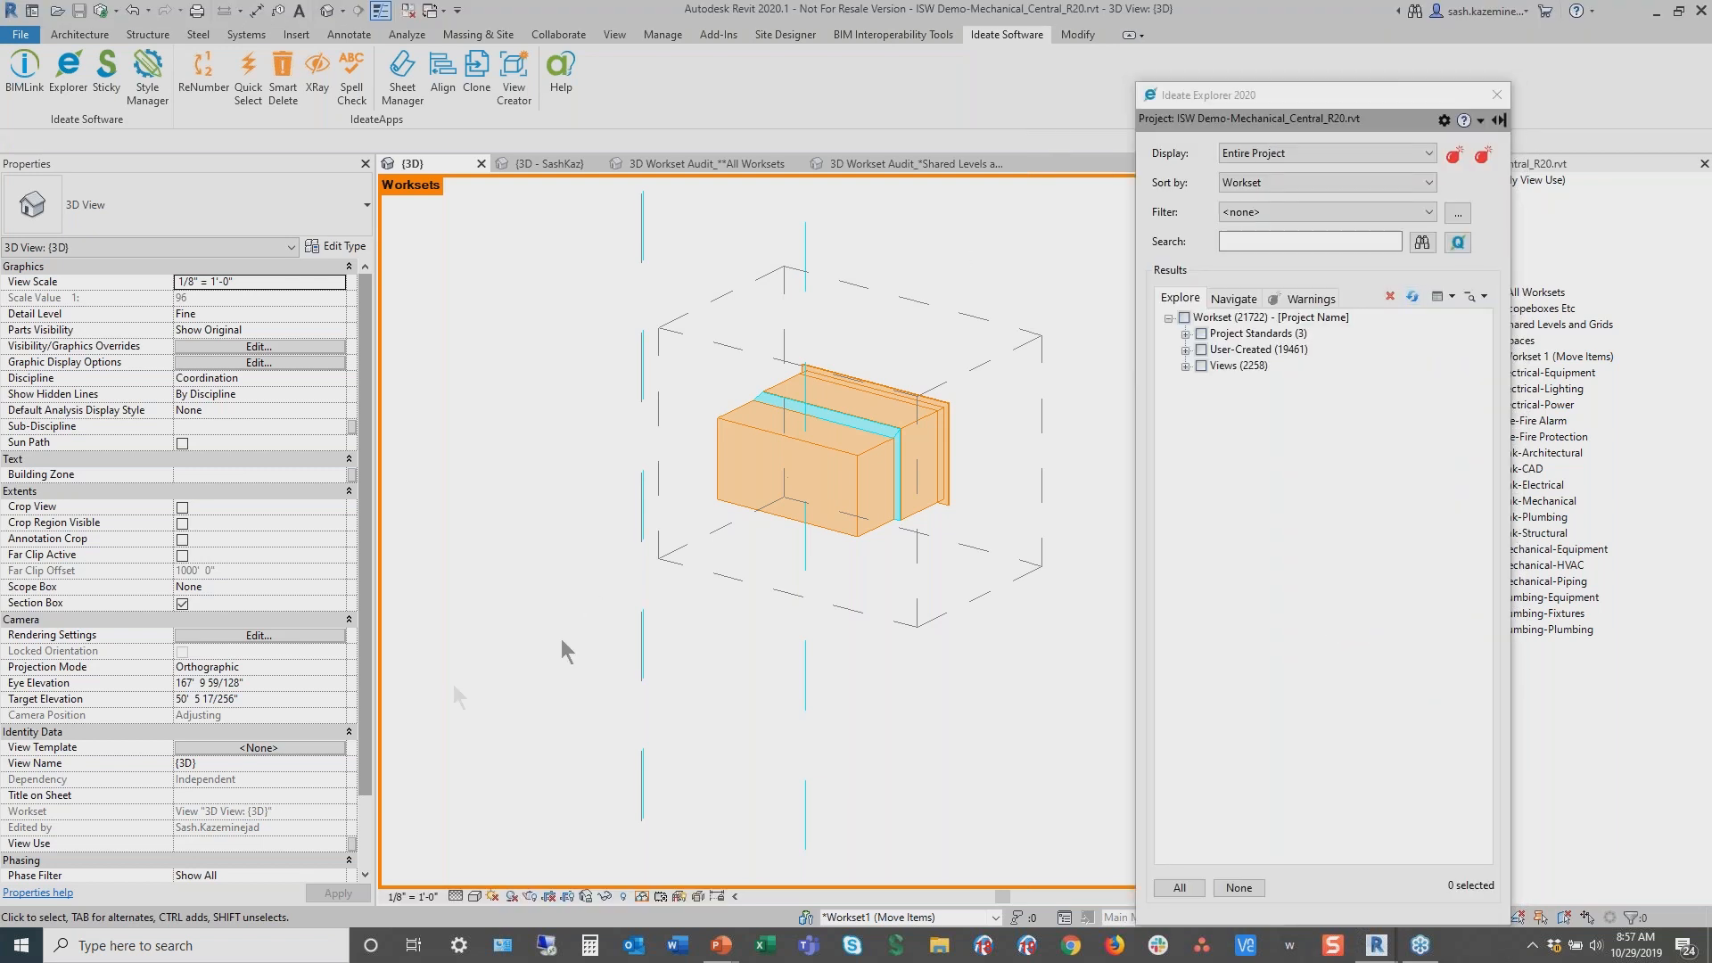
pyautogui.scroll(-2, 361, 749)
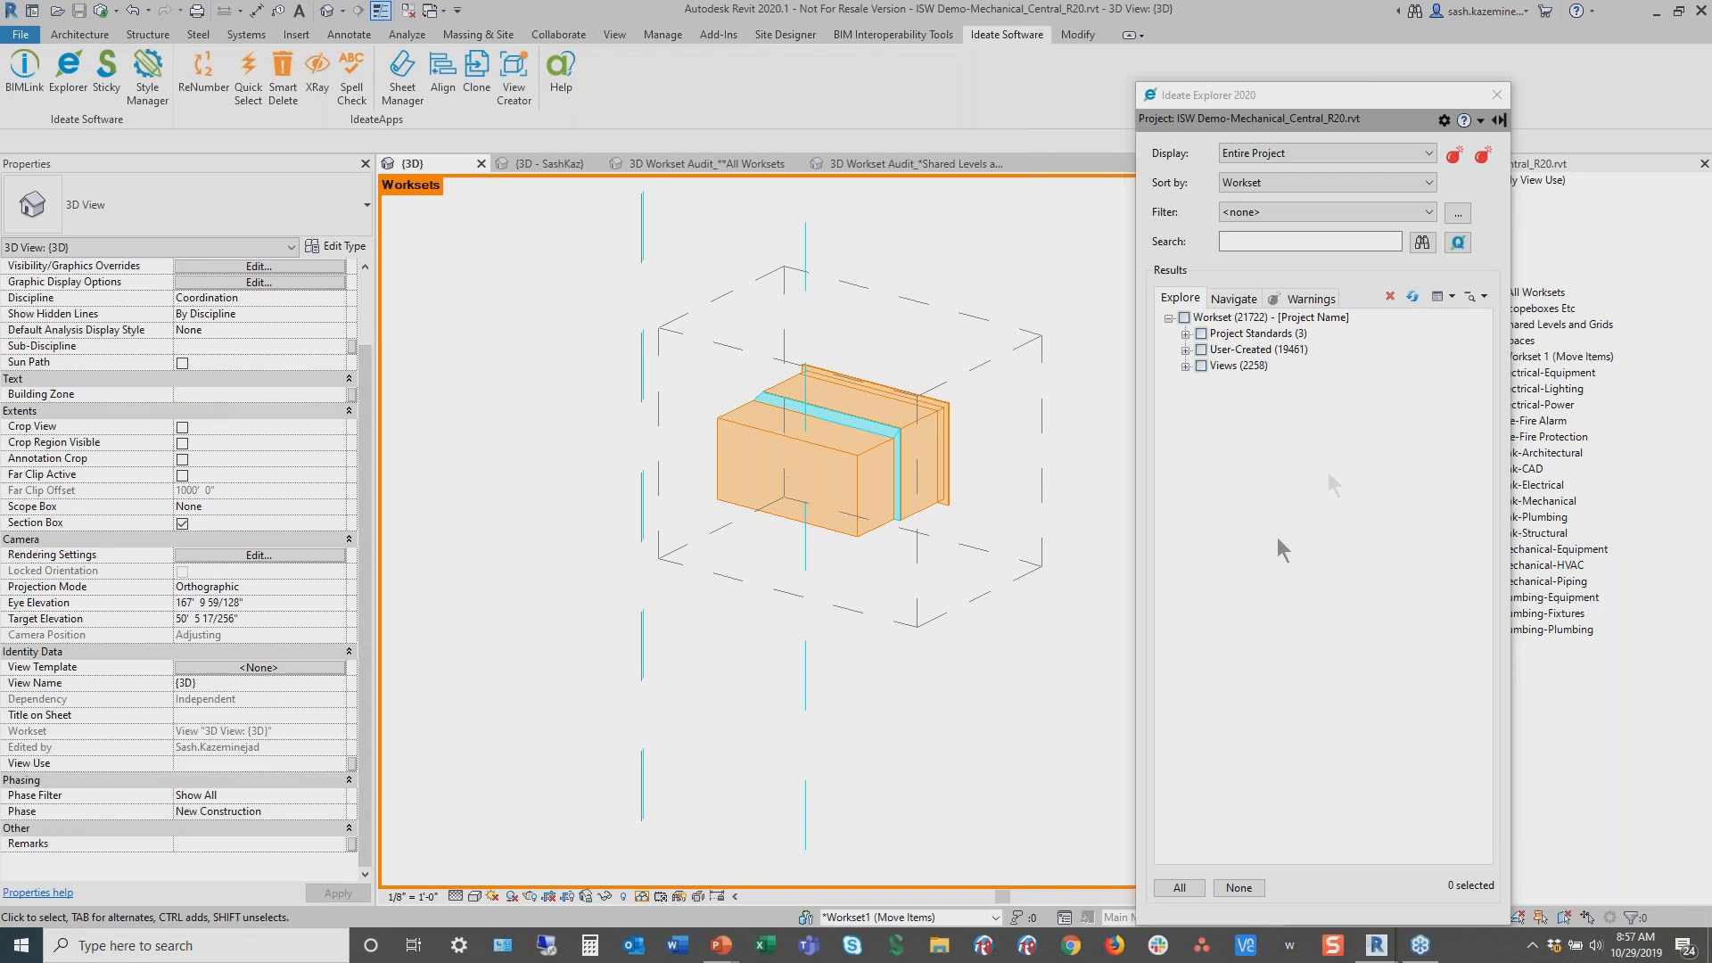
pyautogui.click(1457, 241)
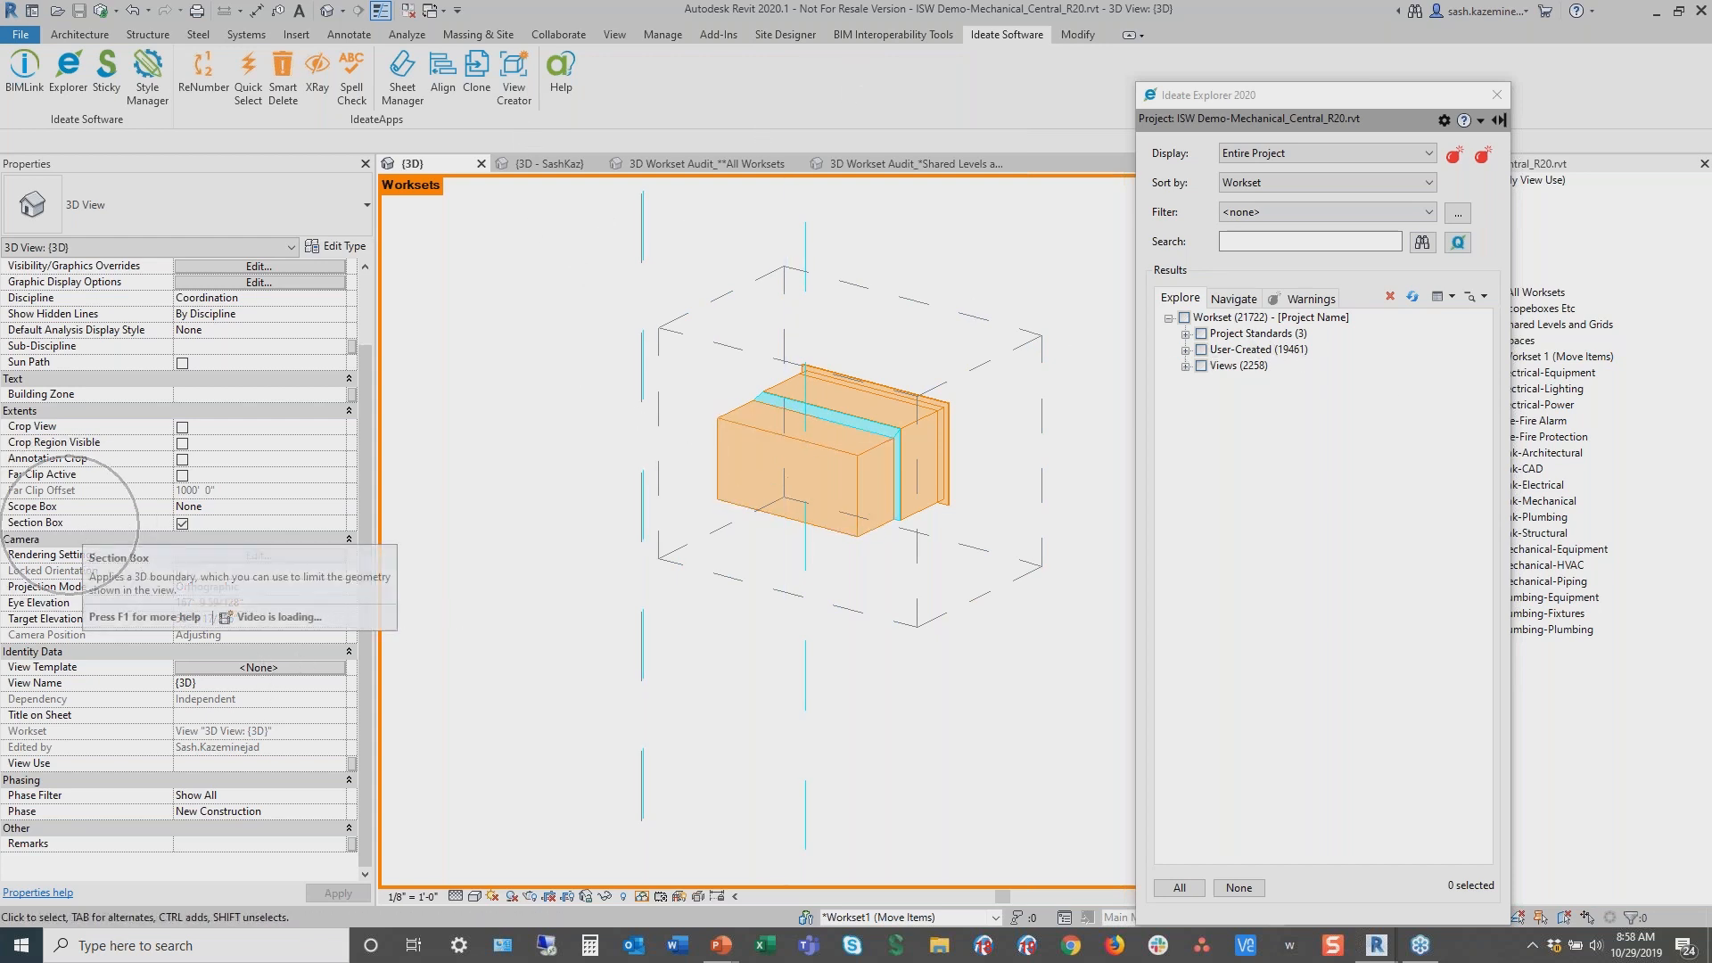
pyautogui.click(182, 524)
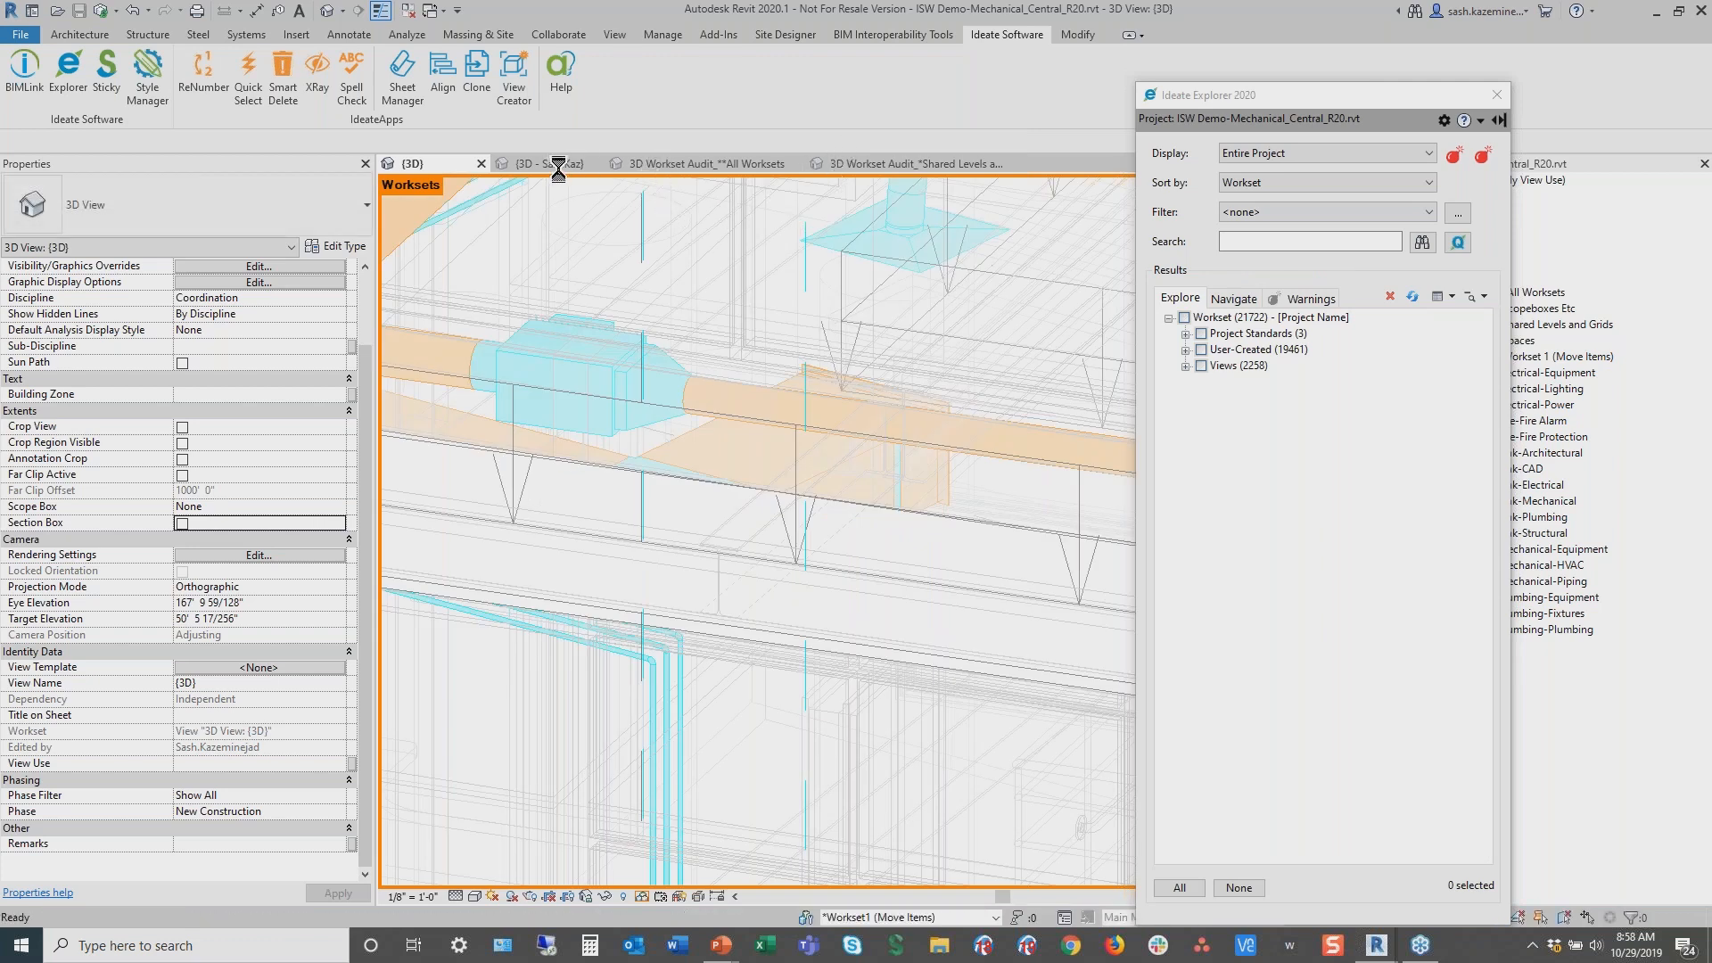
# Switch to the 3D - SashKaz view of the architectural model and expand its Plumbing Fixtures workset in Explorer
pyautogui.middleClick(832, 520)
pyautogui.middleClick(832, 520)
pyautogui.click(408, 12)
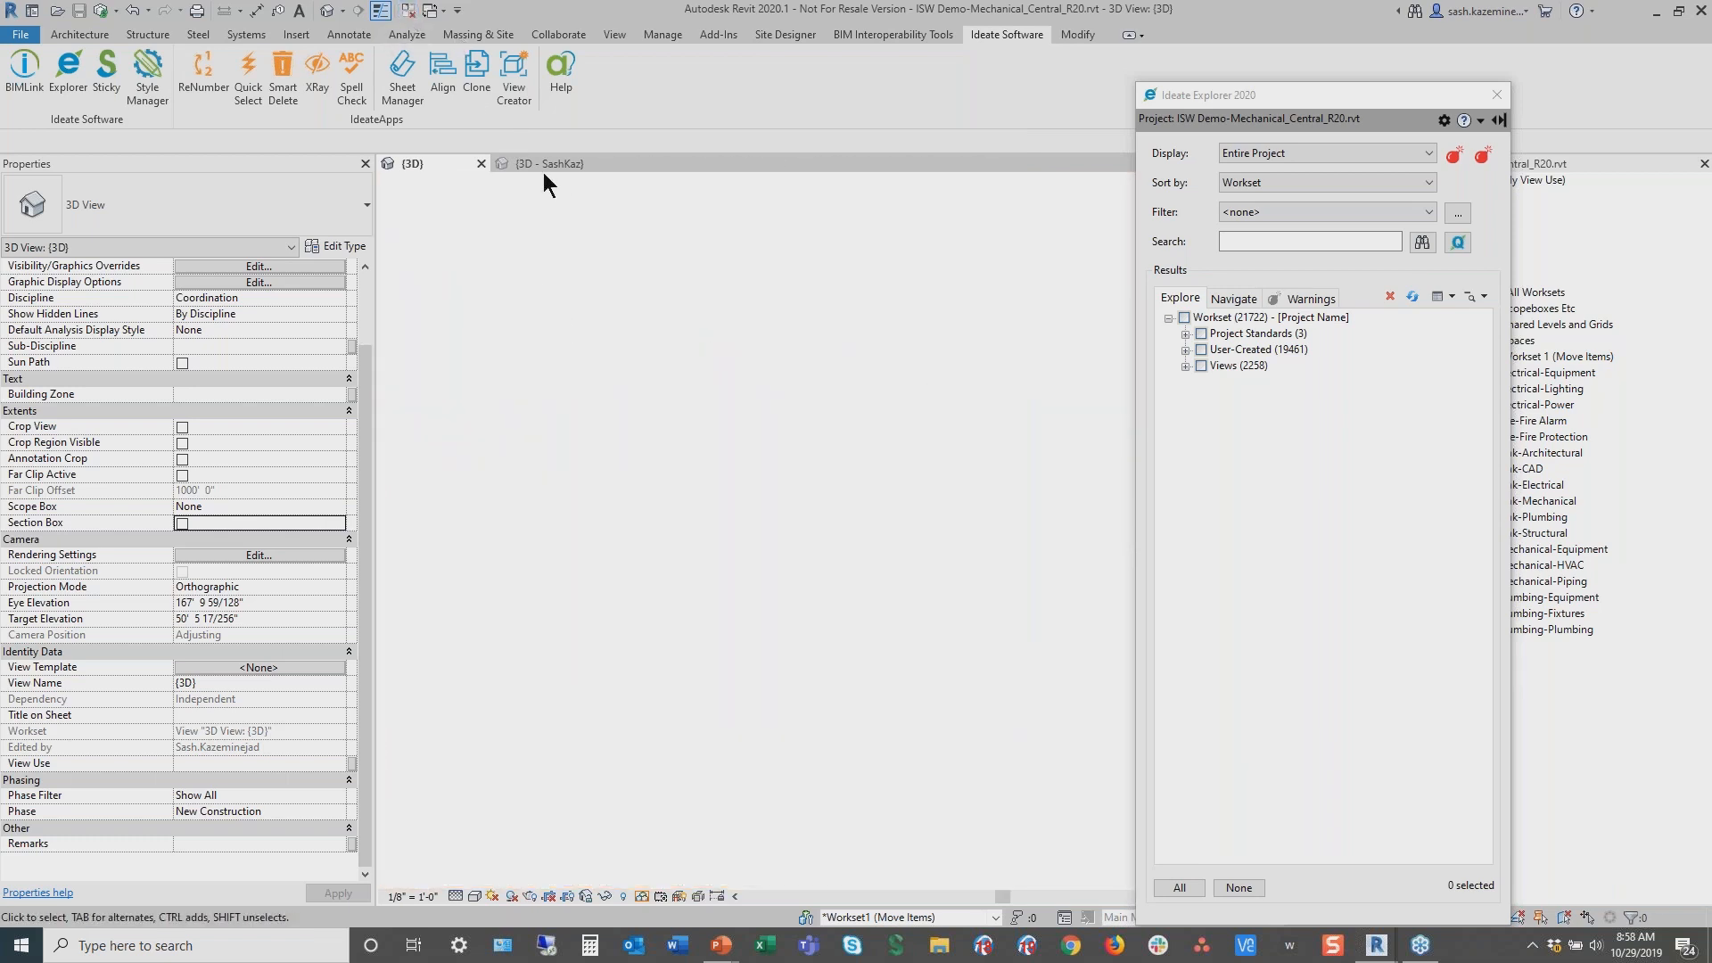
pyautogui.click(546, 165)
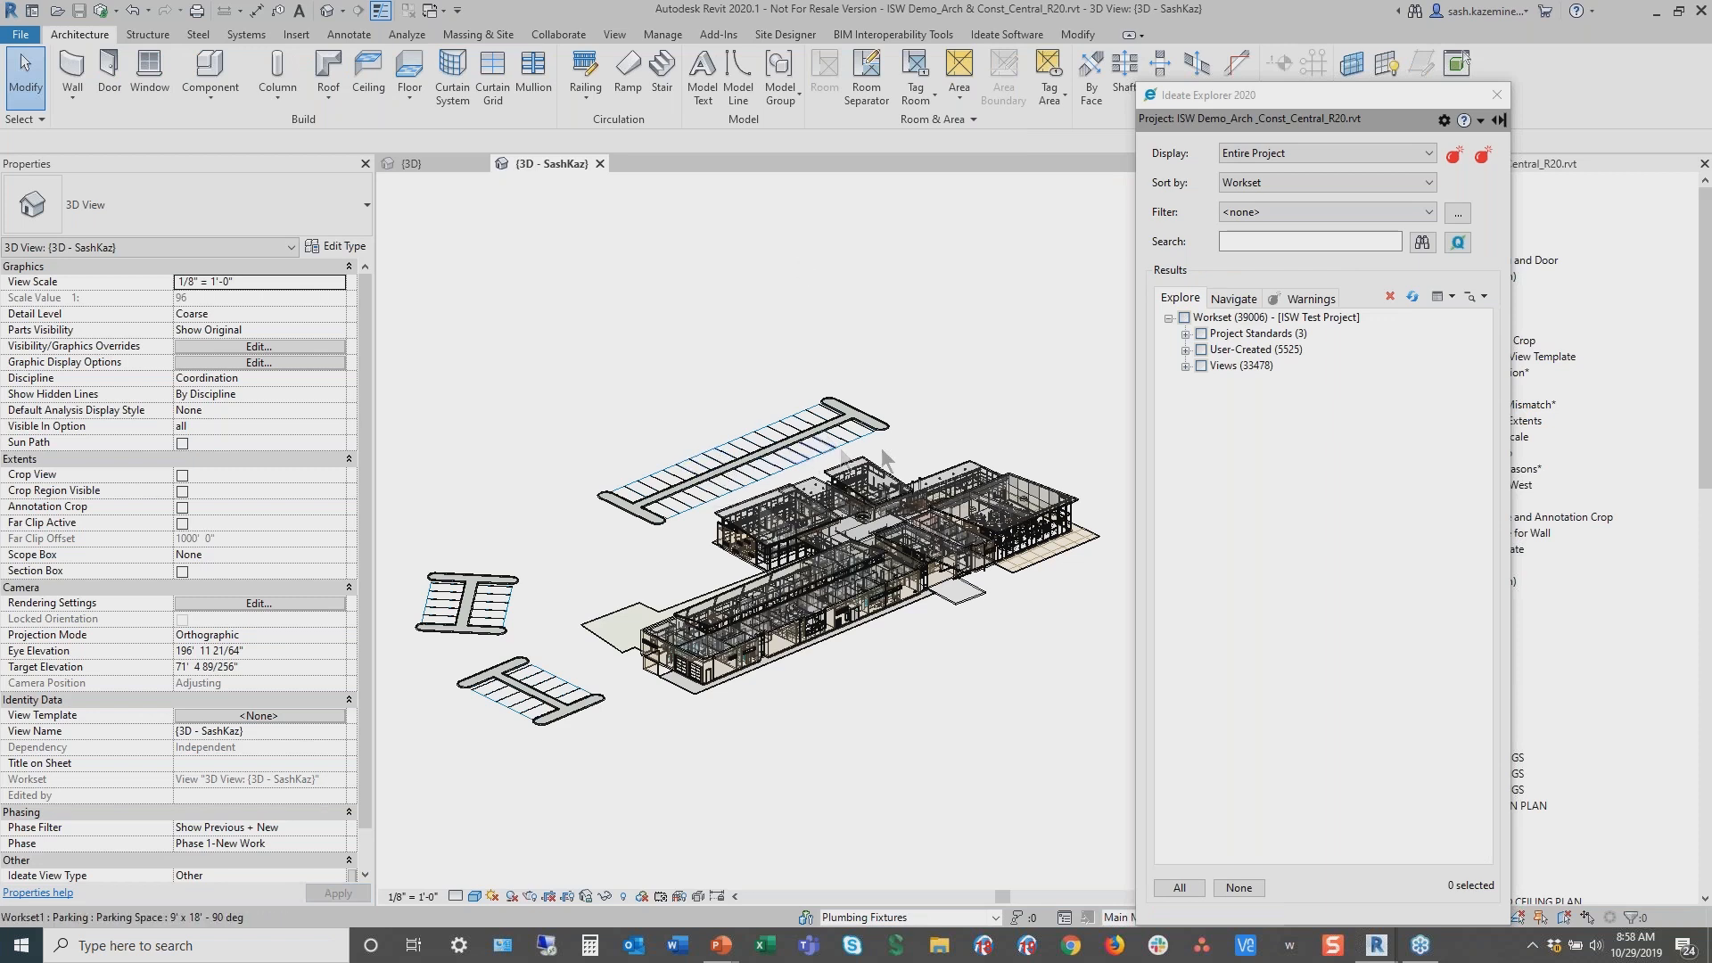
pyautogui.click(1243, 184)
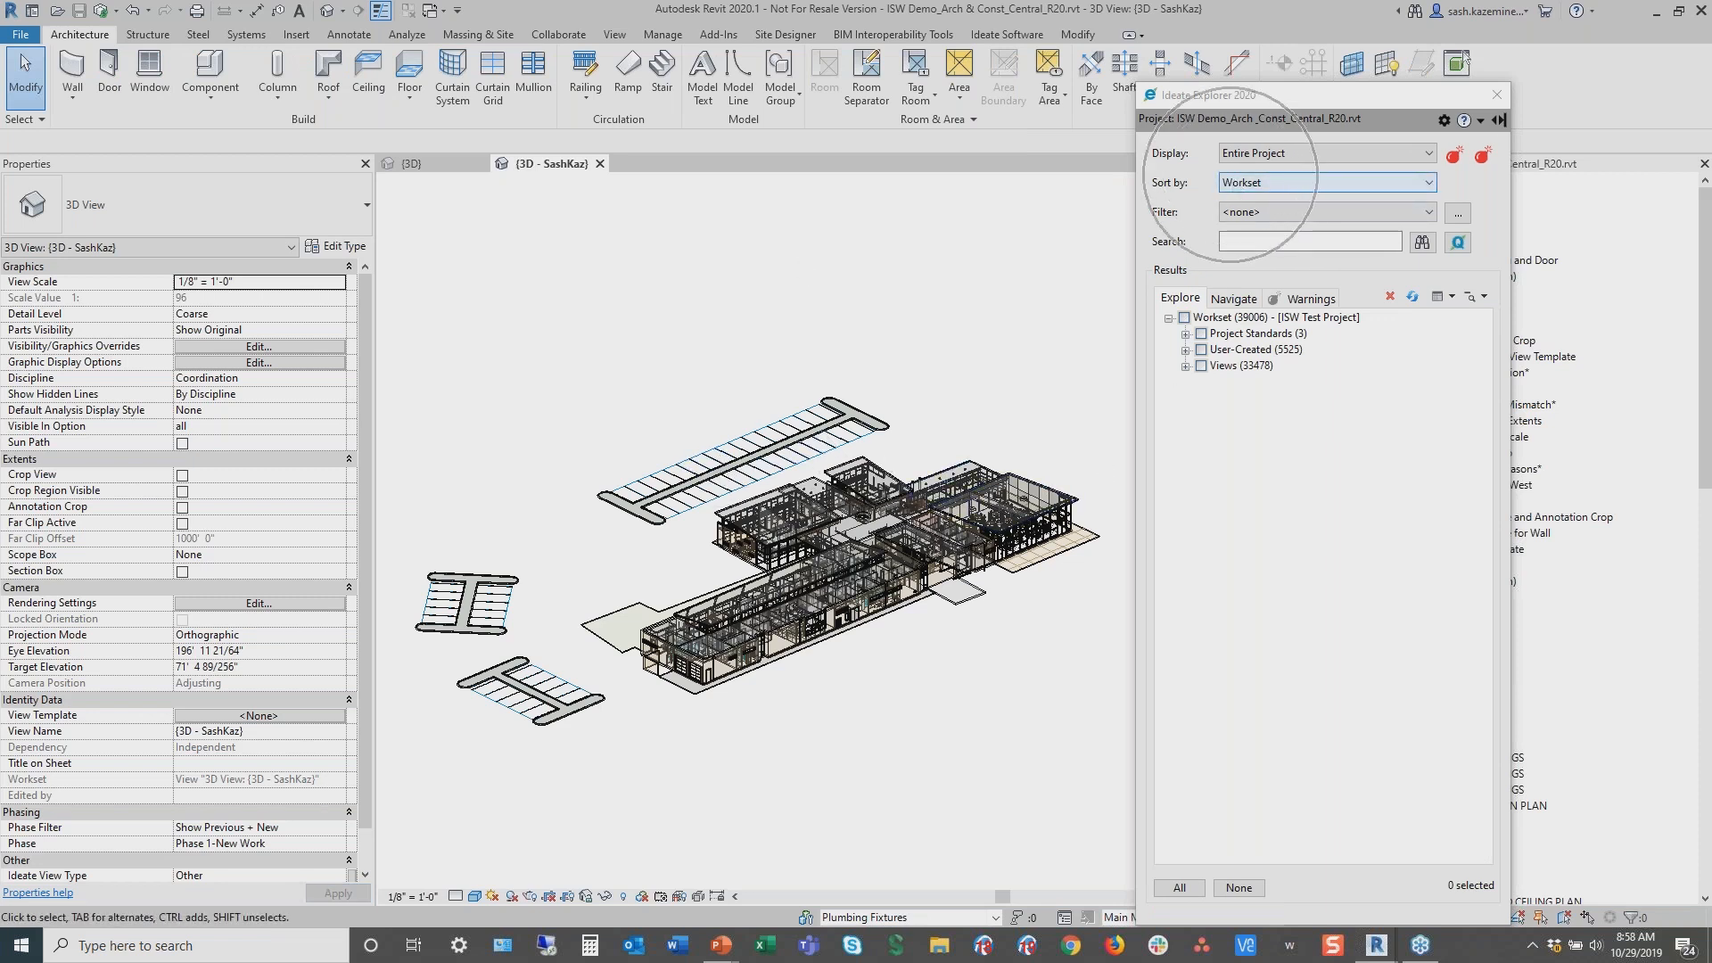
pyautogui.click(1186, 350)
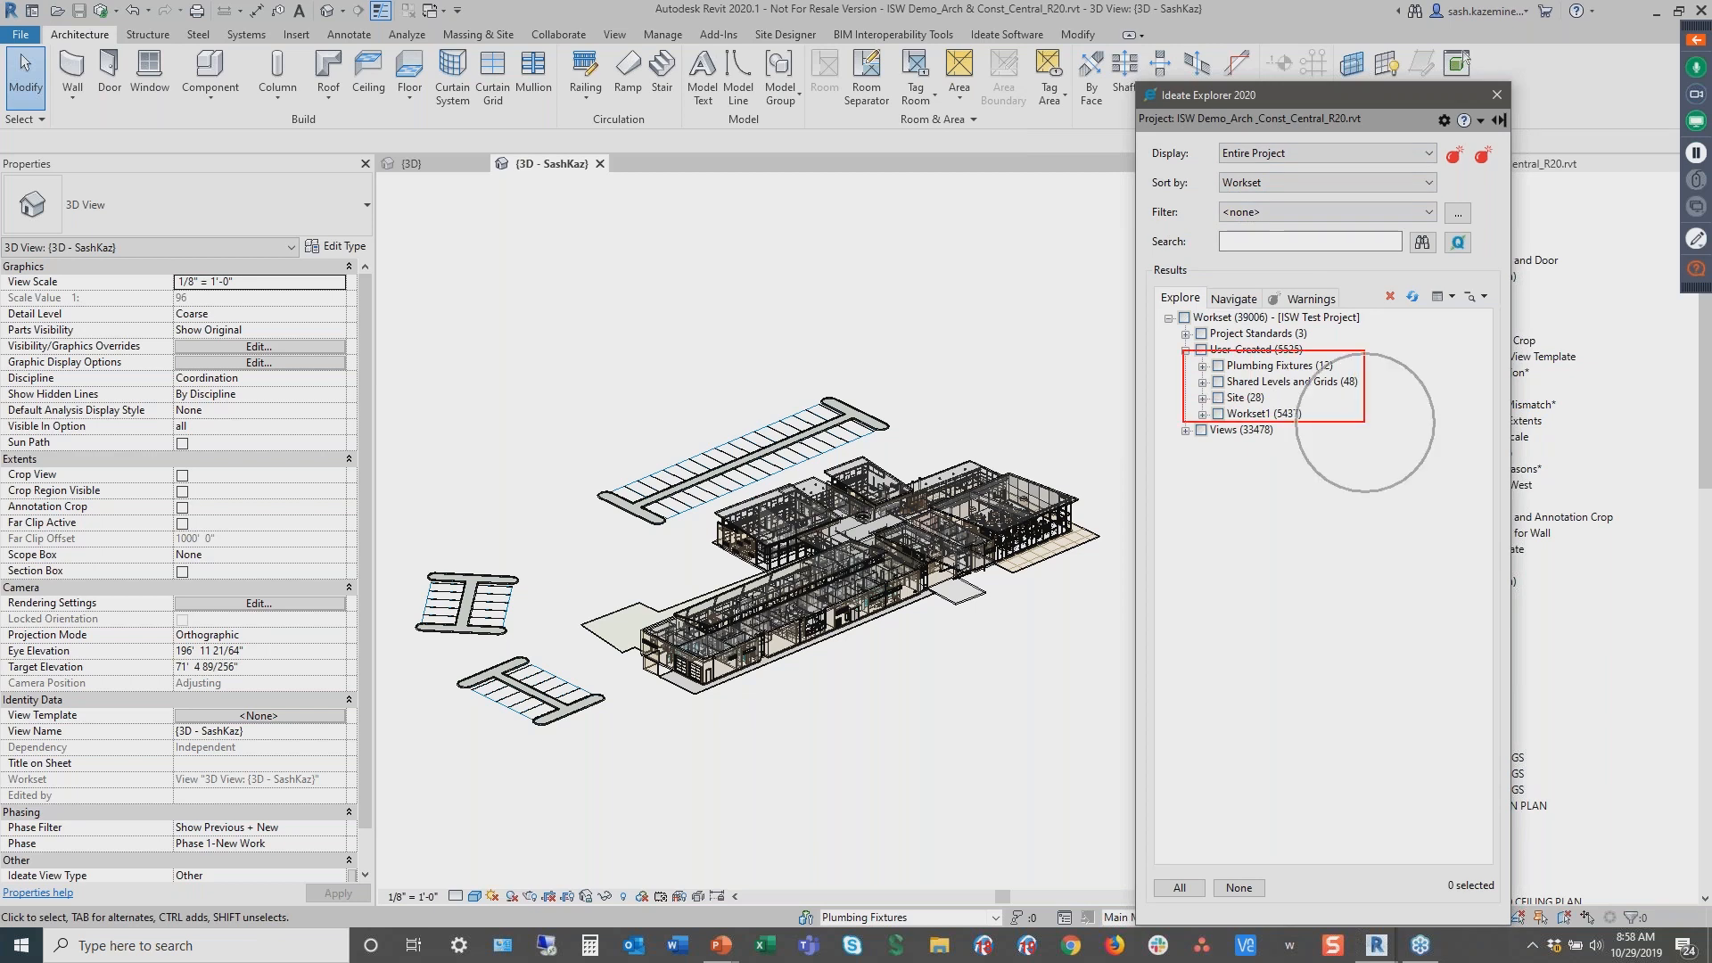
pyautogui.click(1203, 365)
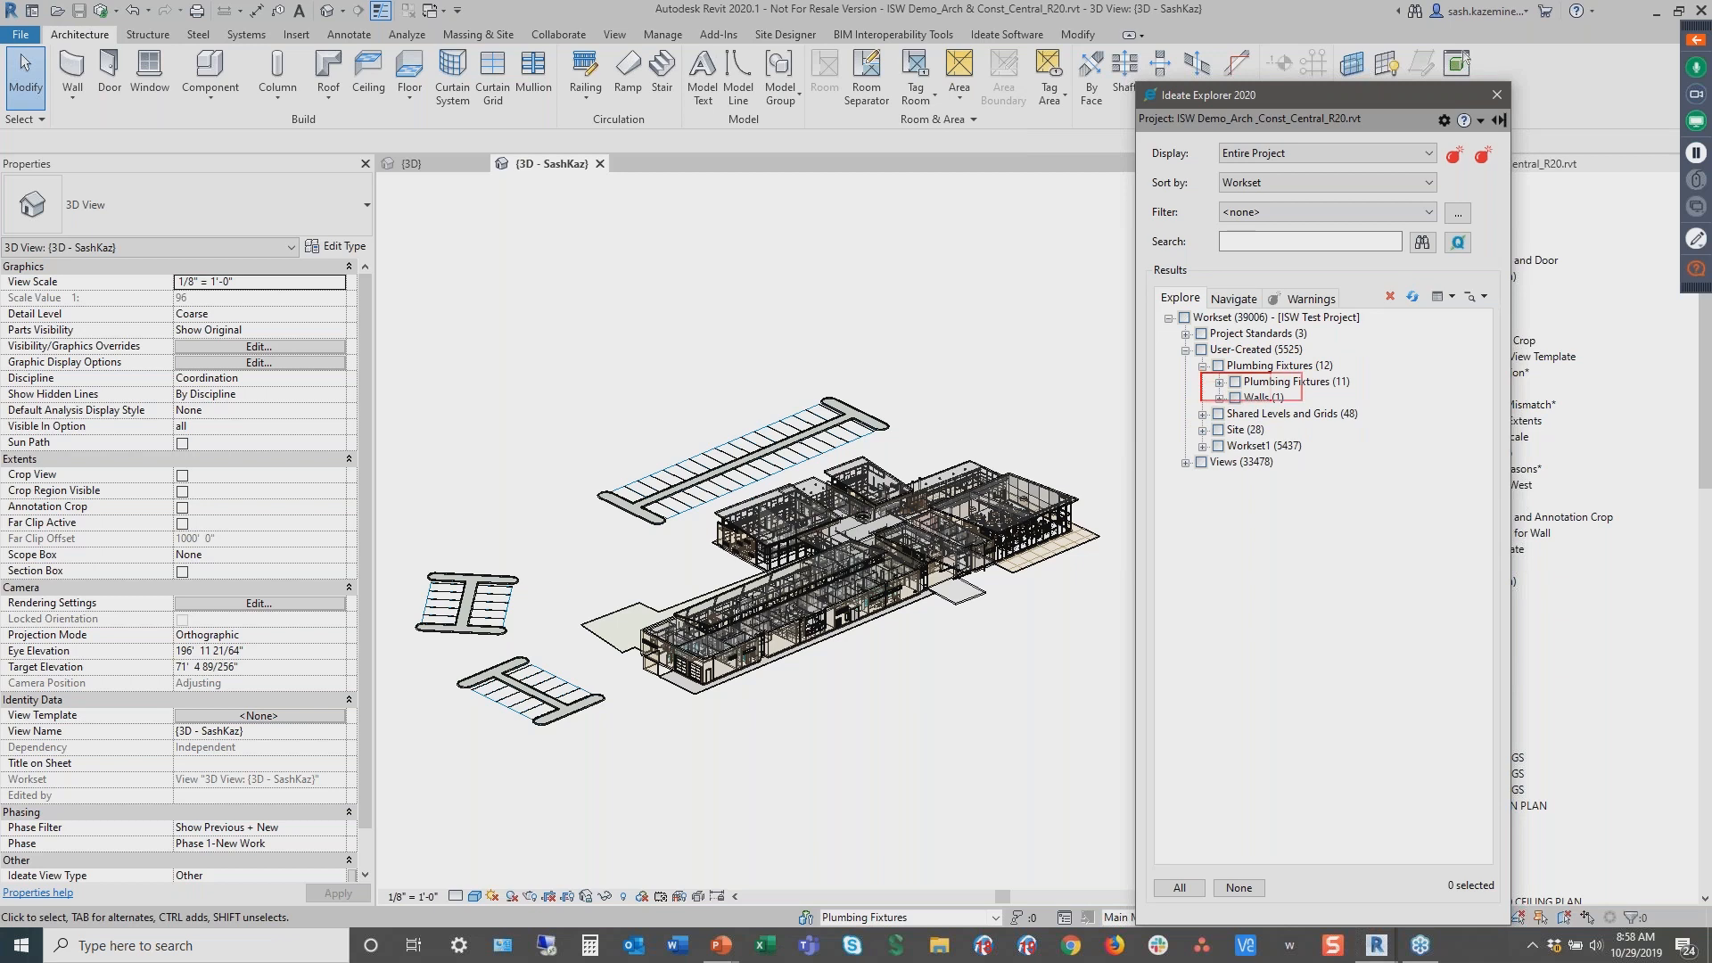
pyautogui.moveTo(1358, 408); pyautogui.dragTo(1362, 415)
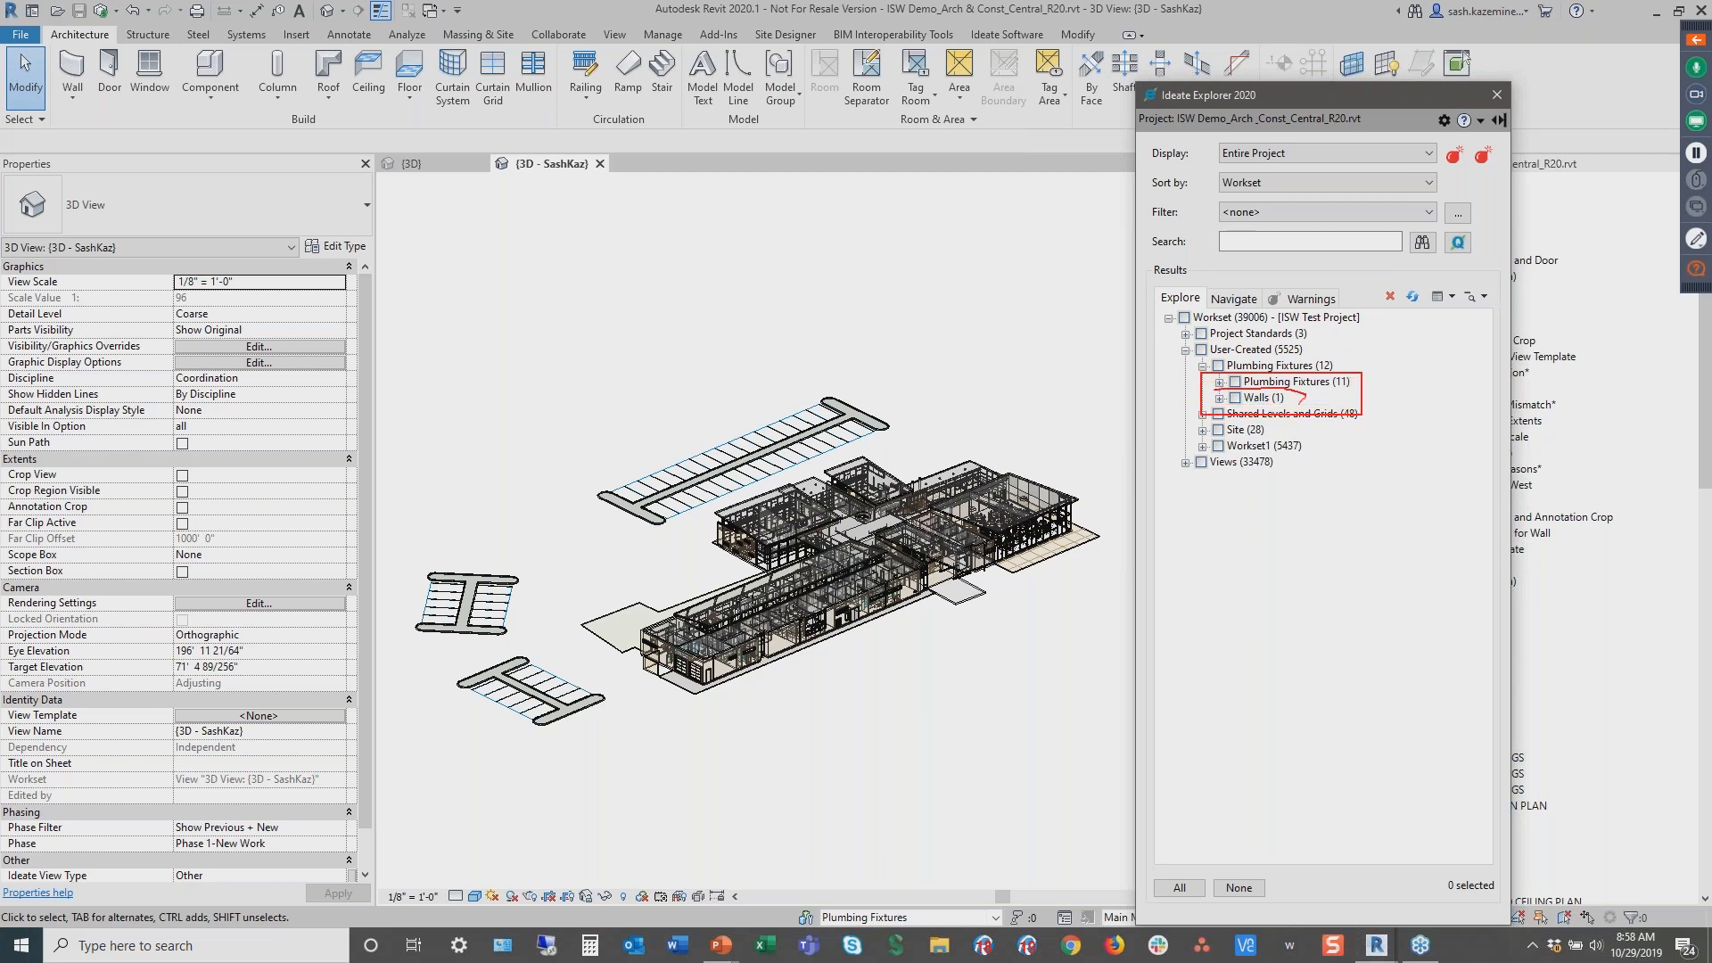
pyautogui.press('Escape')
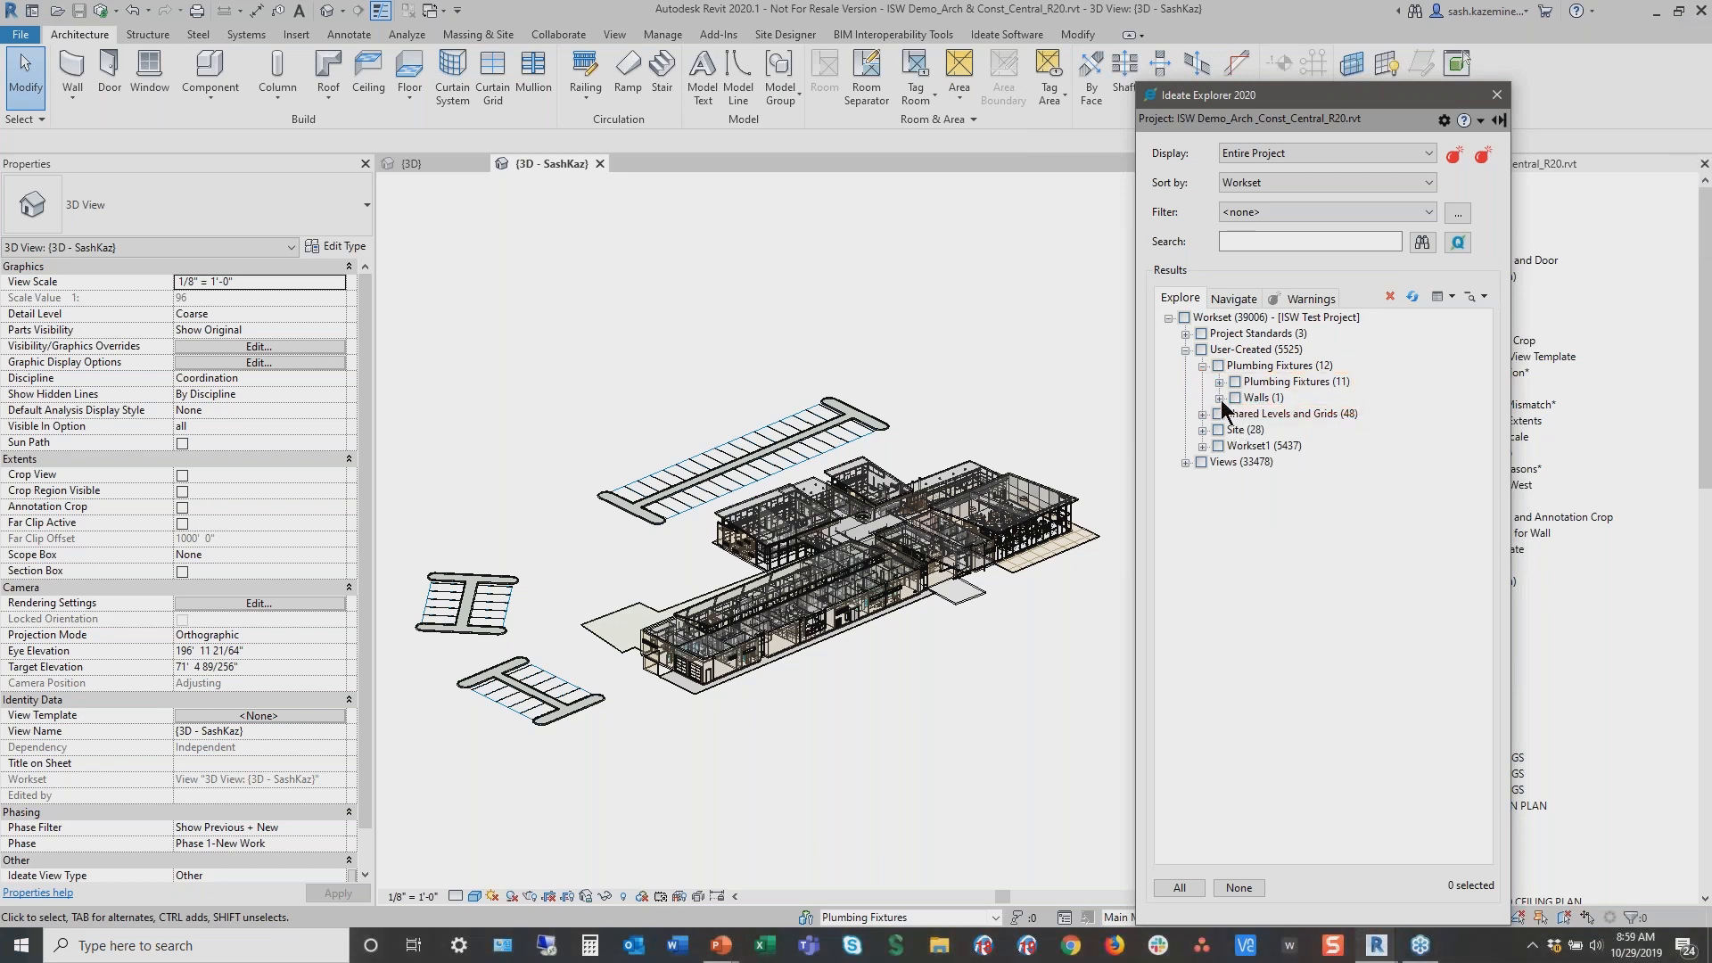
# Select the Exterior - Wood Panel on Metal Stud wall in the Plumbing Fixtures workset and move it to Workset1
pyautogui.click(1219, 398)
pyautogui.click(1253, 430)
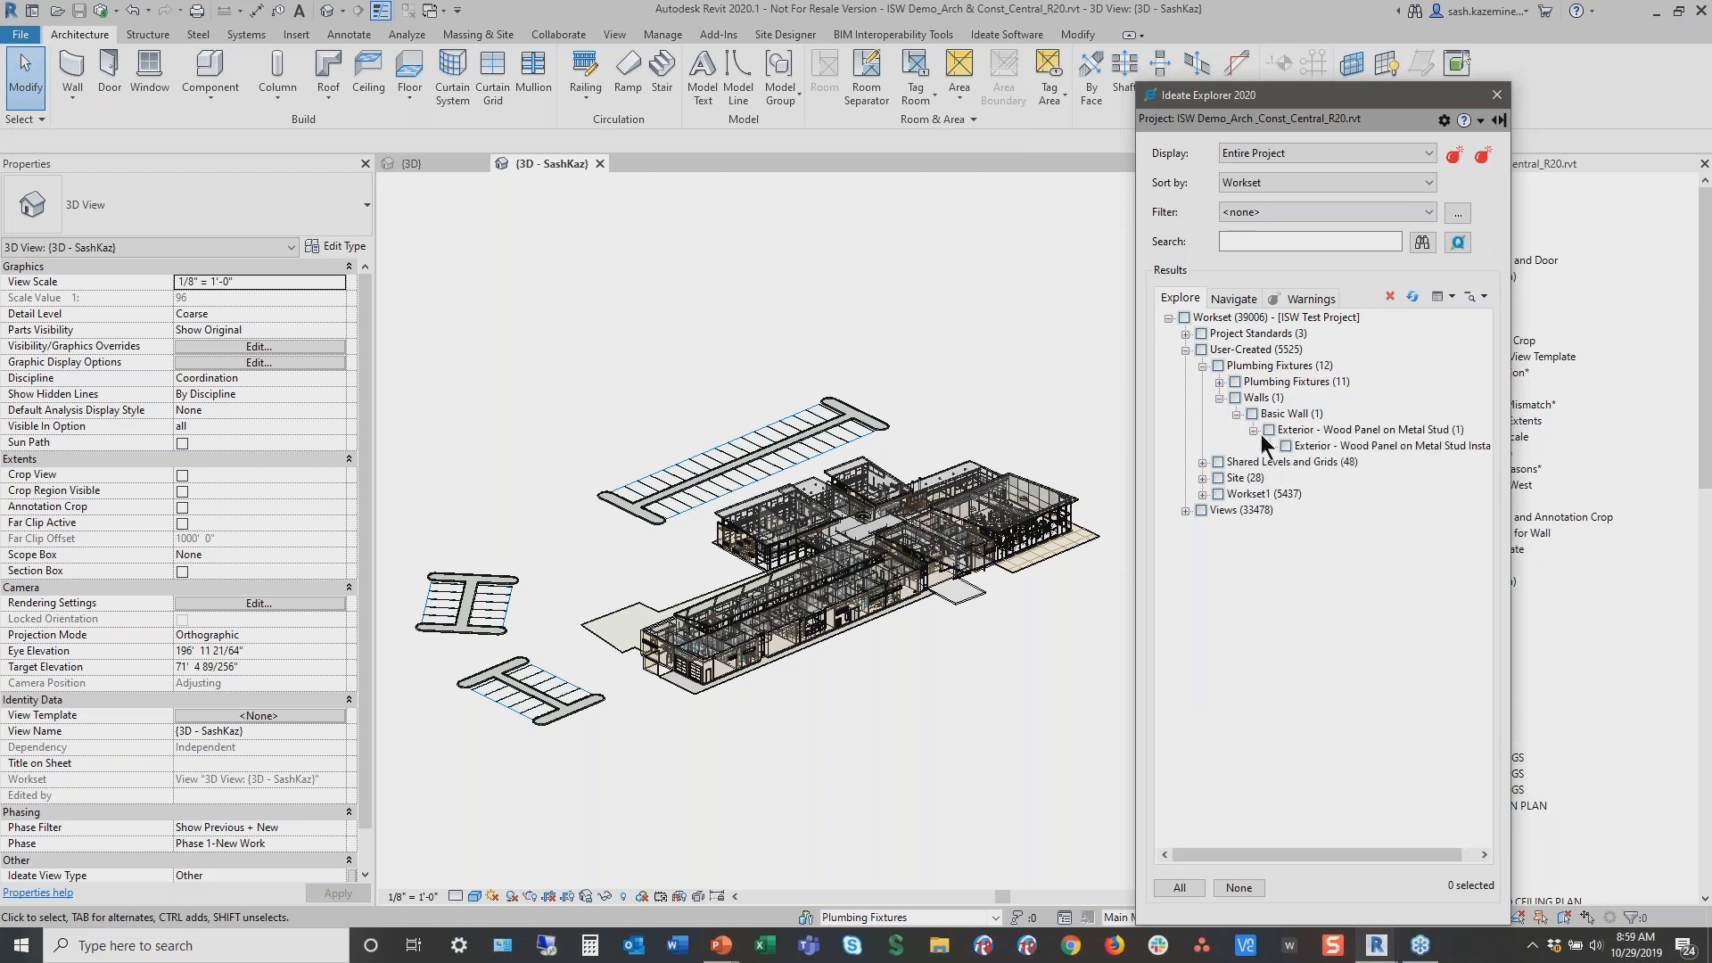
pyautogui.click(1306, 445)
pyautogui.click(1285, 445)
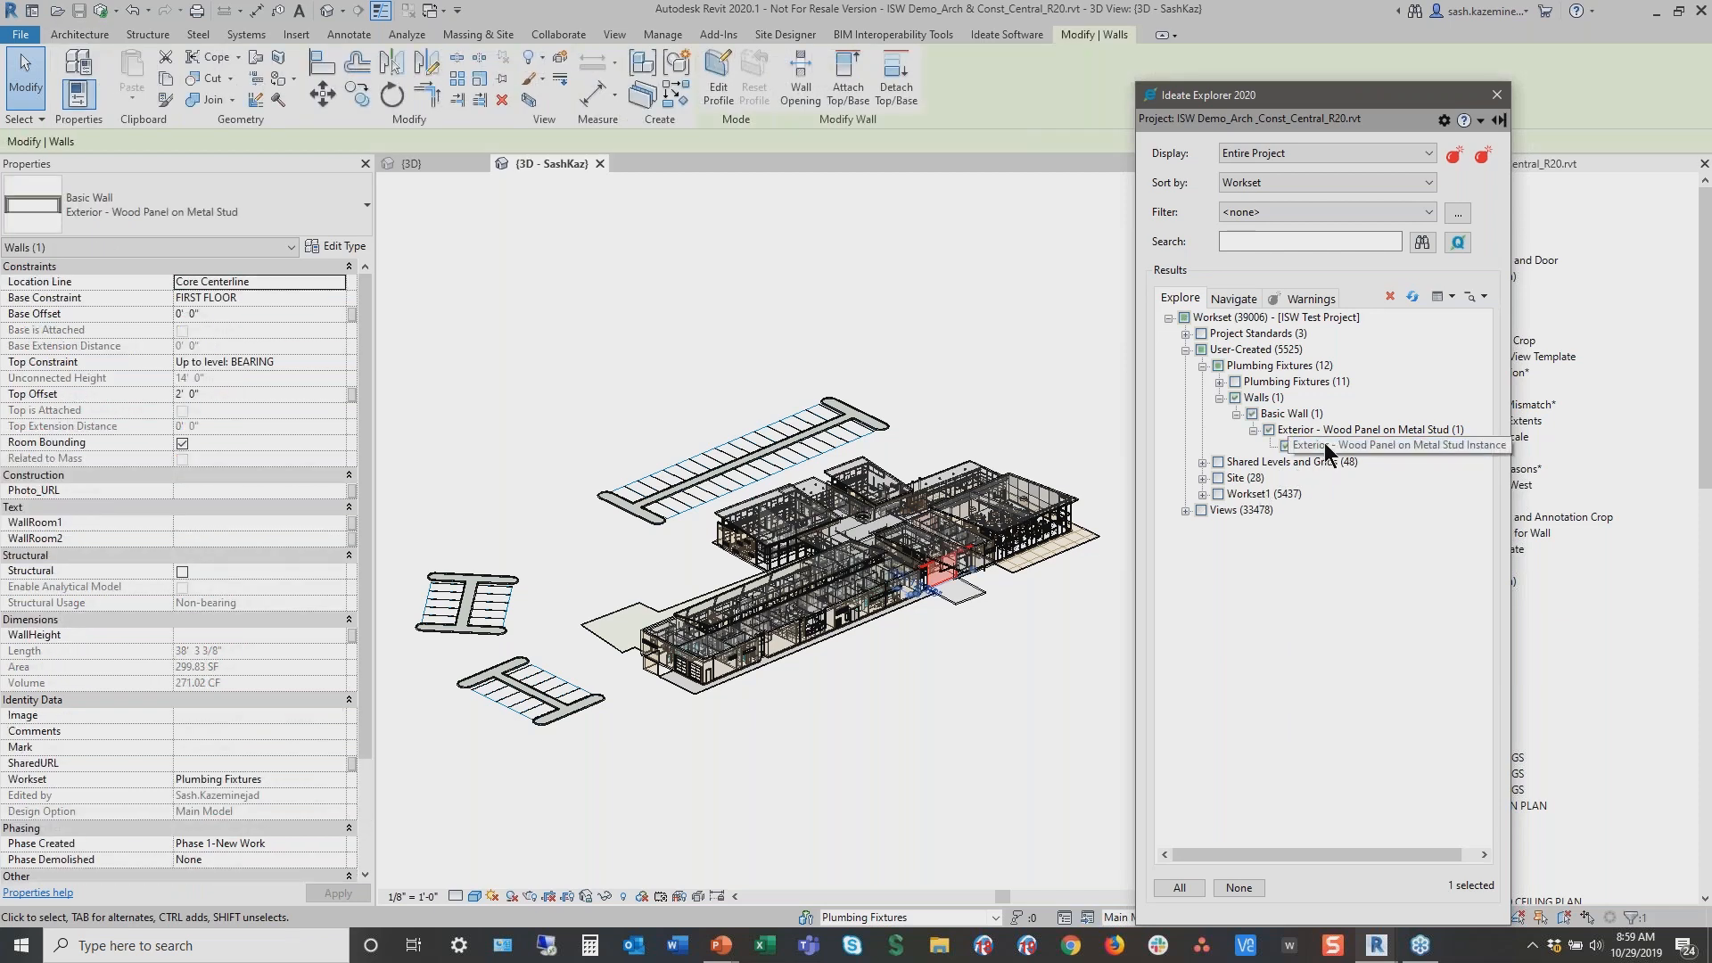
pyautogui.doubleClick(1325, 444)
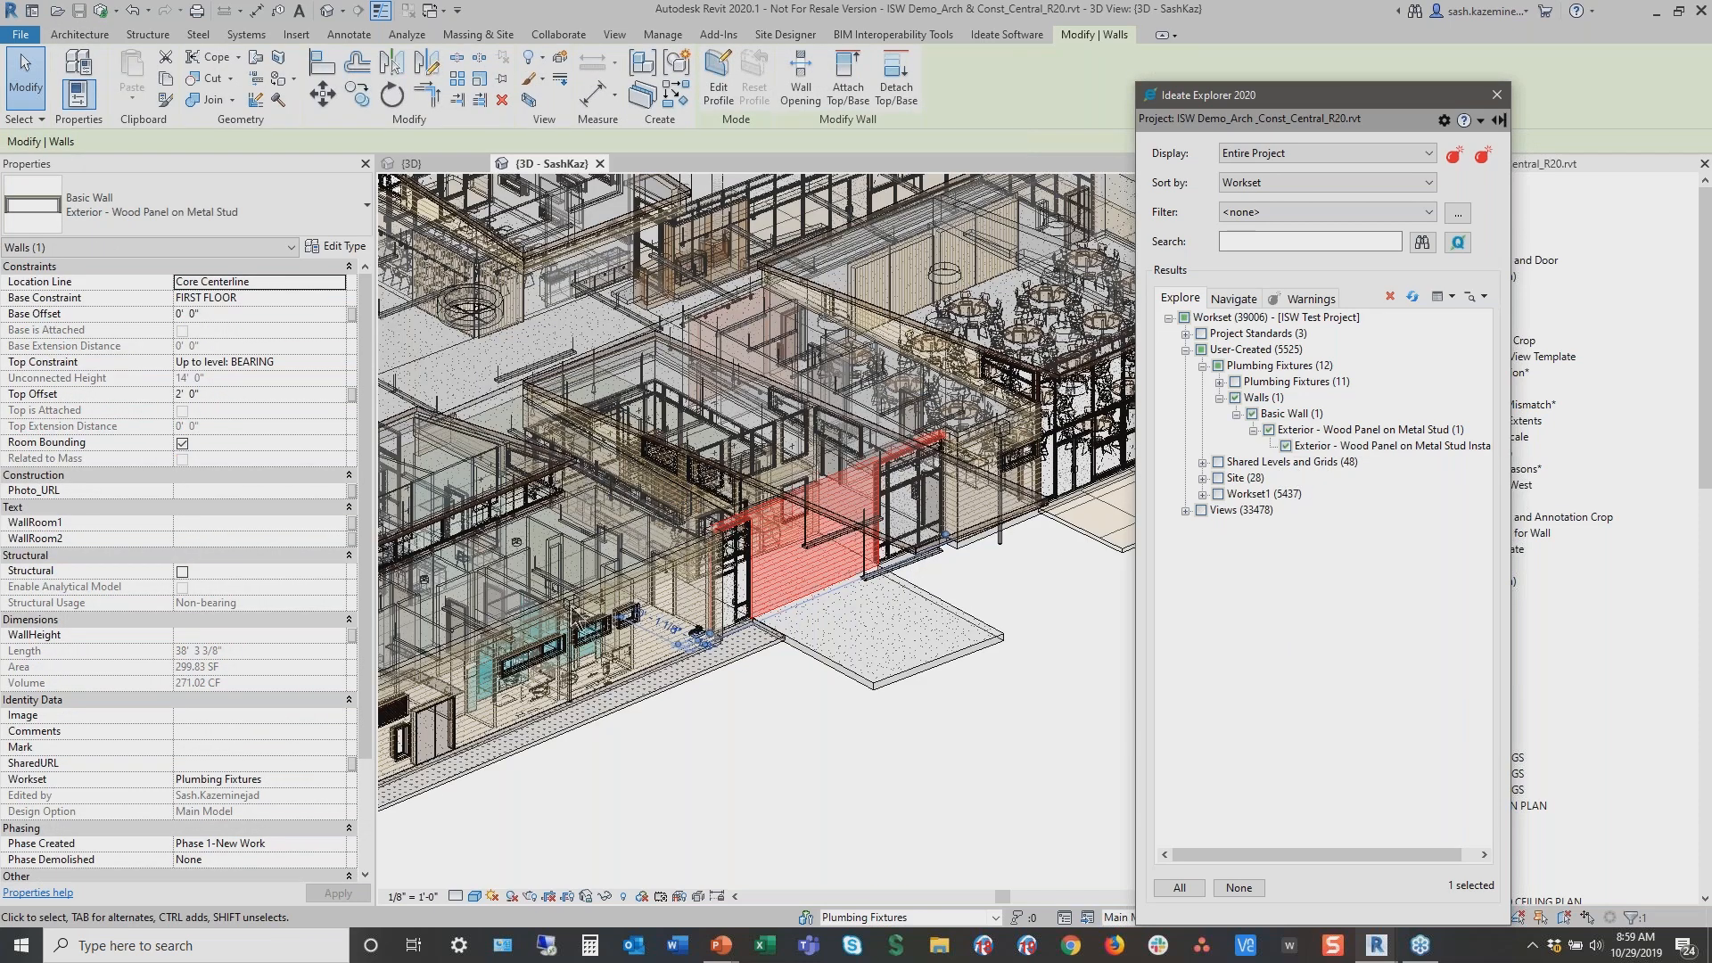
pyautogui.scroll(-3, 314, 700)
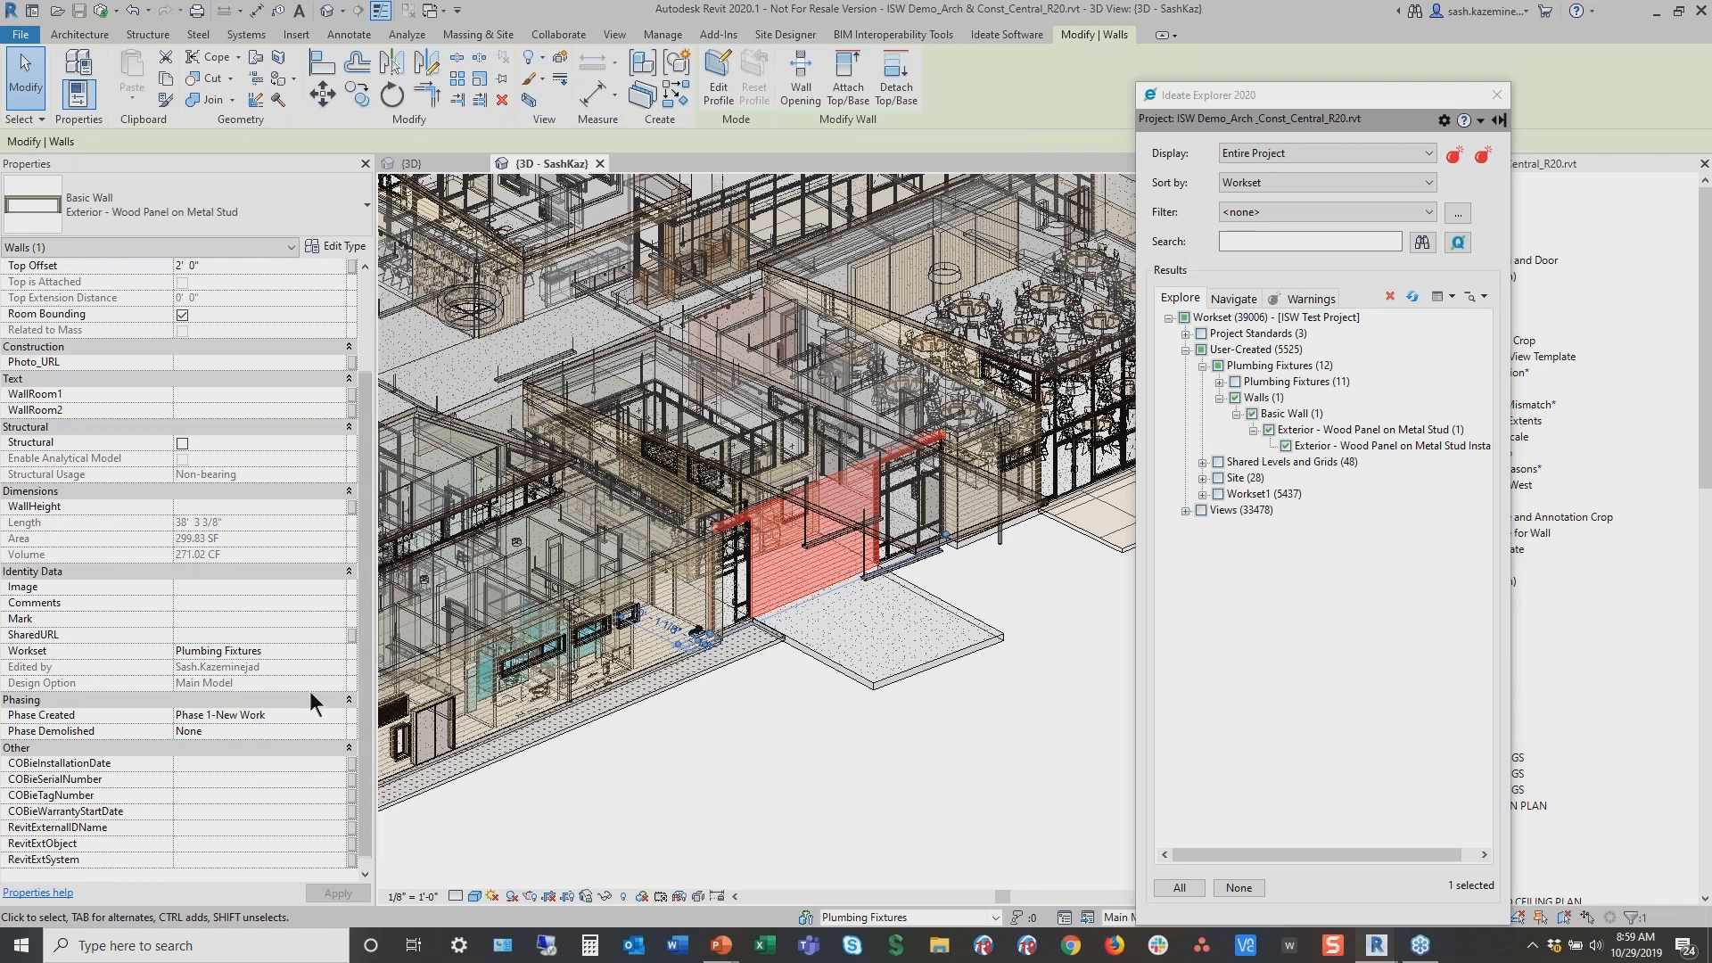
pyautogui.click(337, 652)
pyautogui.click(204, 707)
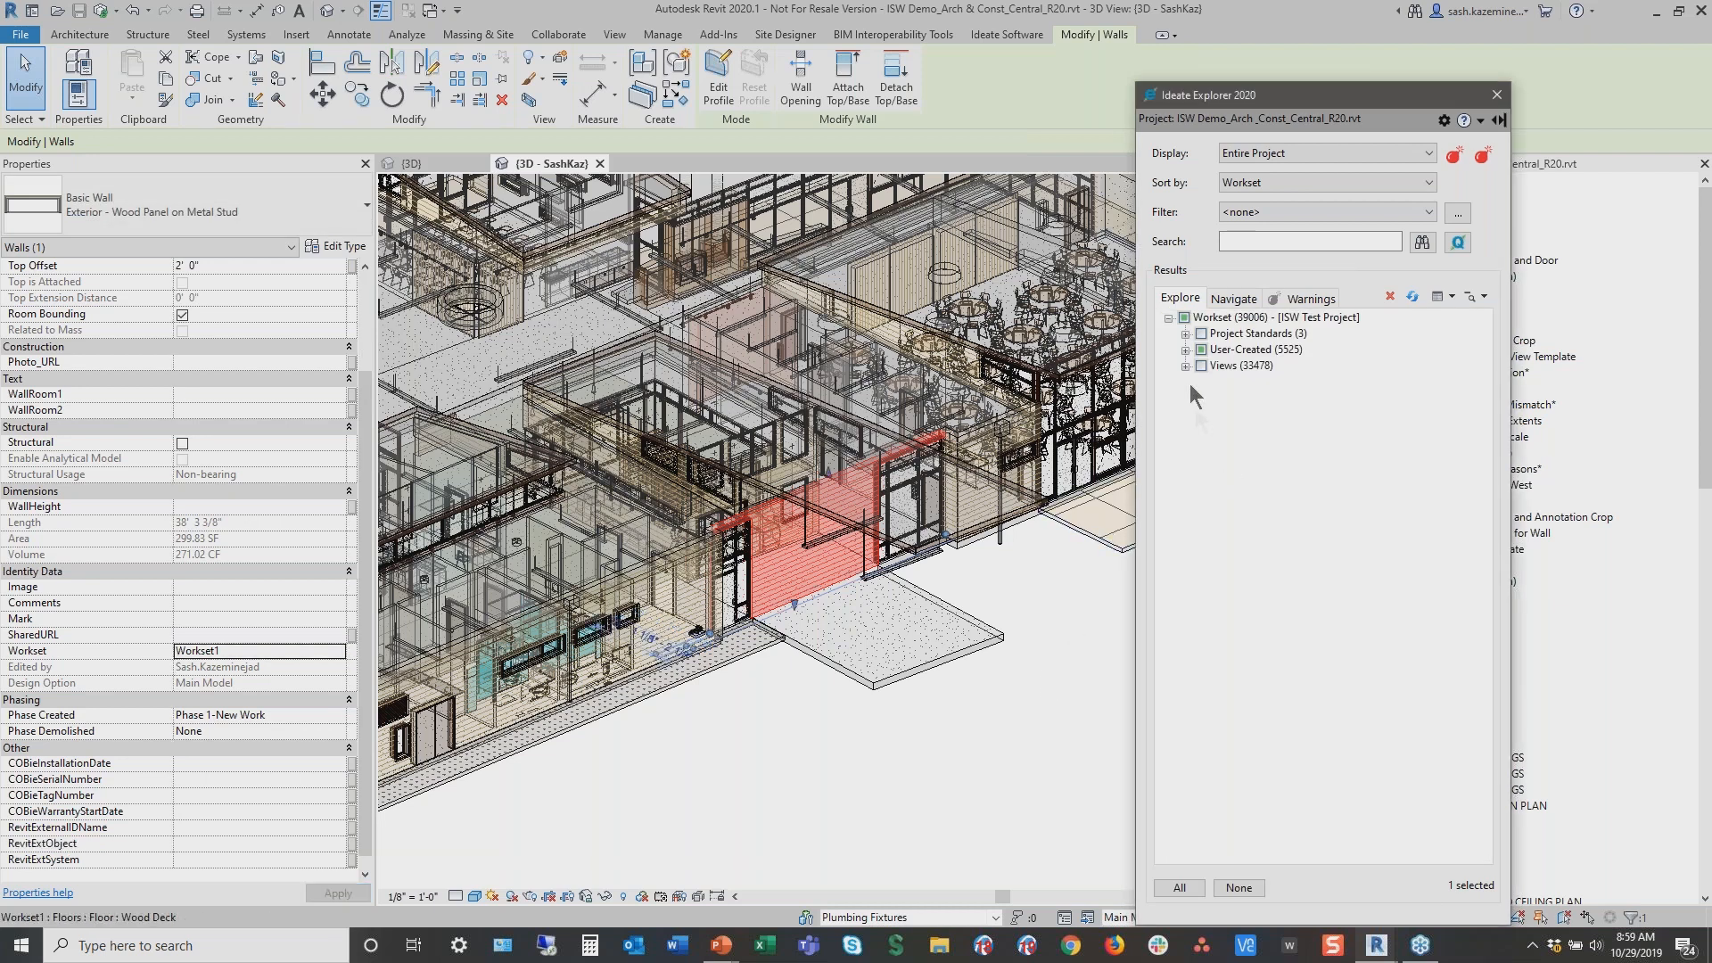
# Review the categories inside Workset1 in Explorer and clear the selection
pyautogui.click(1186, 351)
pyautogui.click(1202, 414)
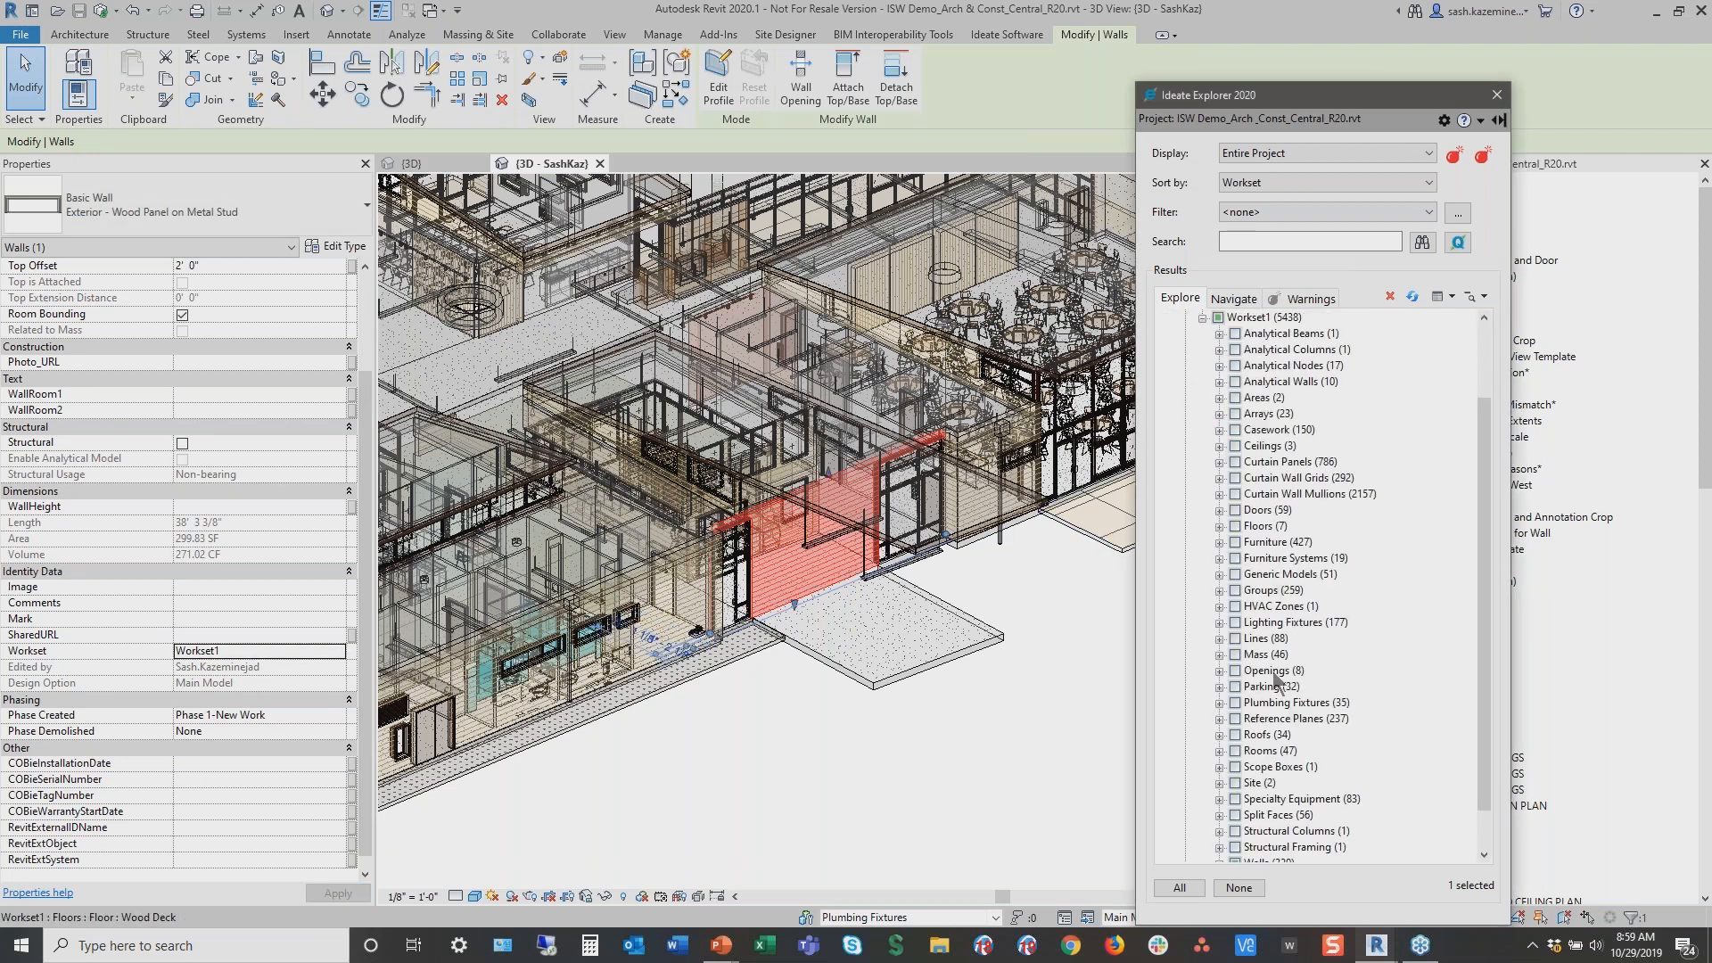
pyautogui.scroll(-3, 1272, 578)
pyautogui.scroll(3, 1179, 551)
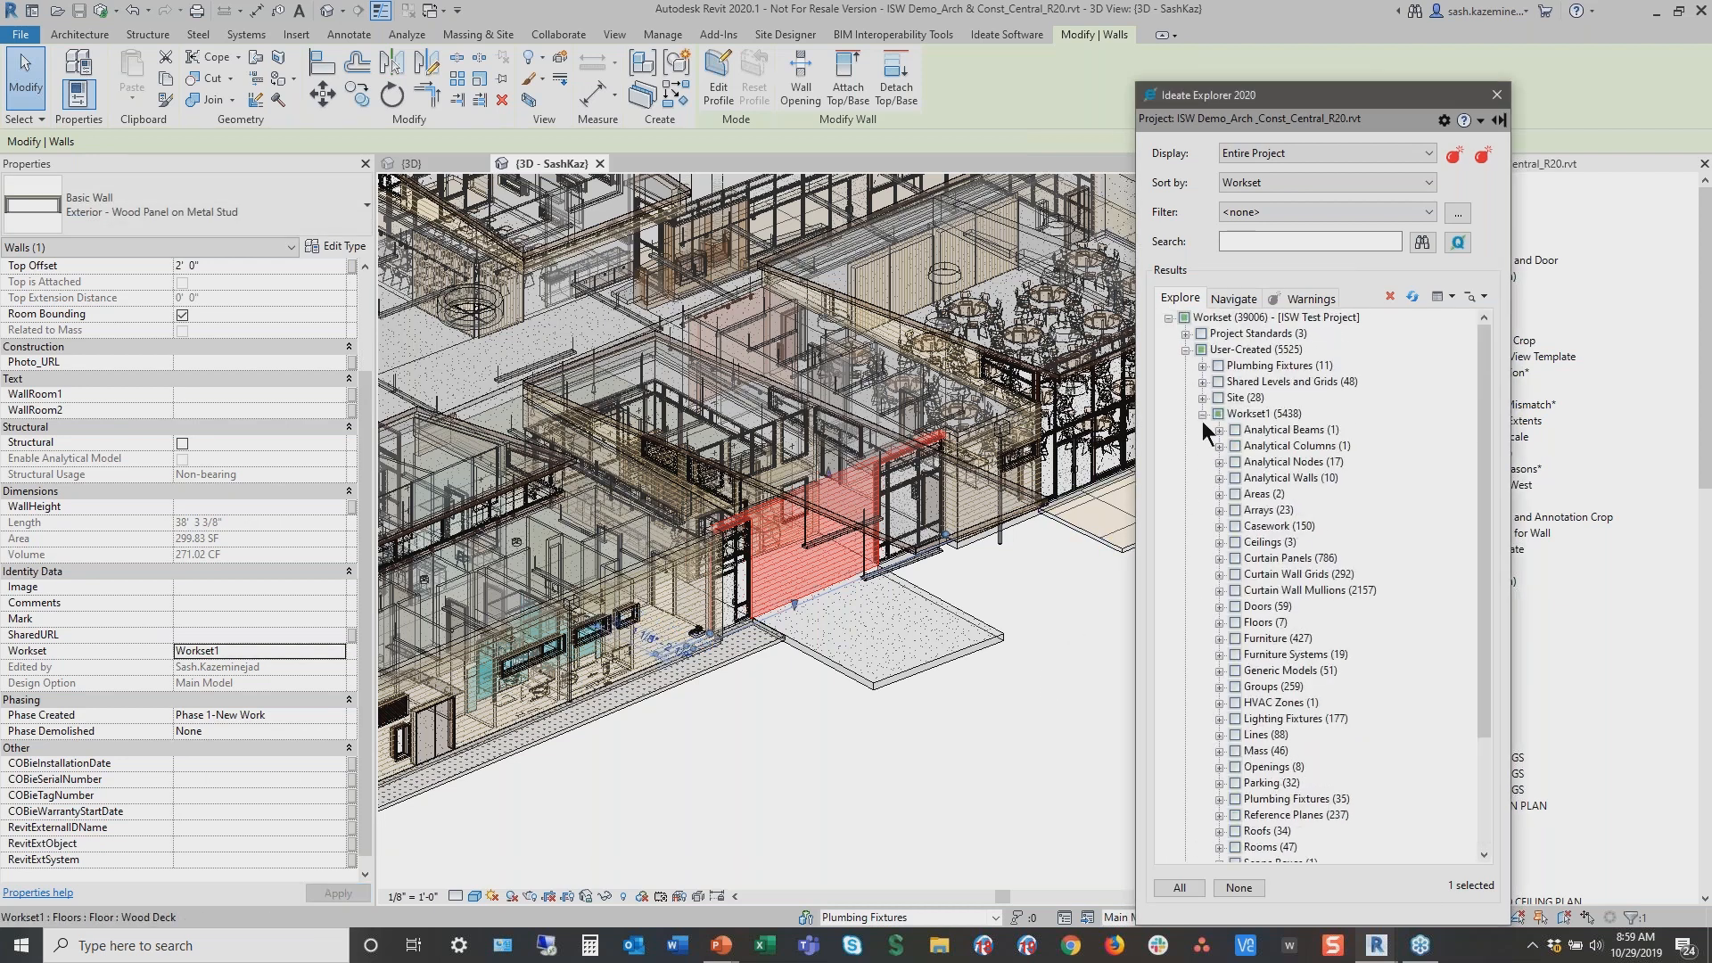
pyautogui.click(1240, 888)
pyautogui.scroll(-1, 1252, 736)
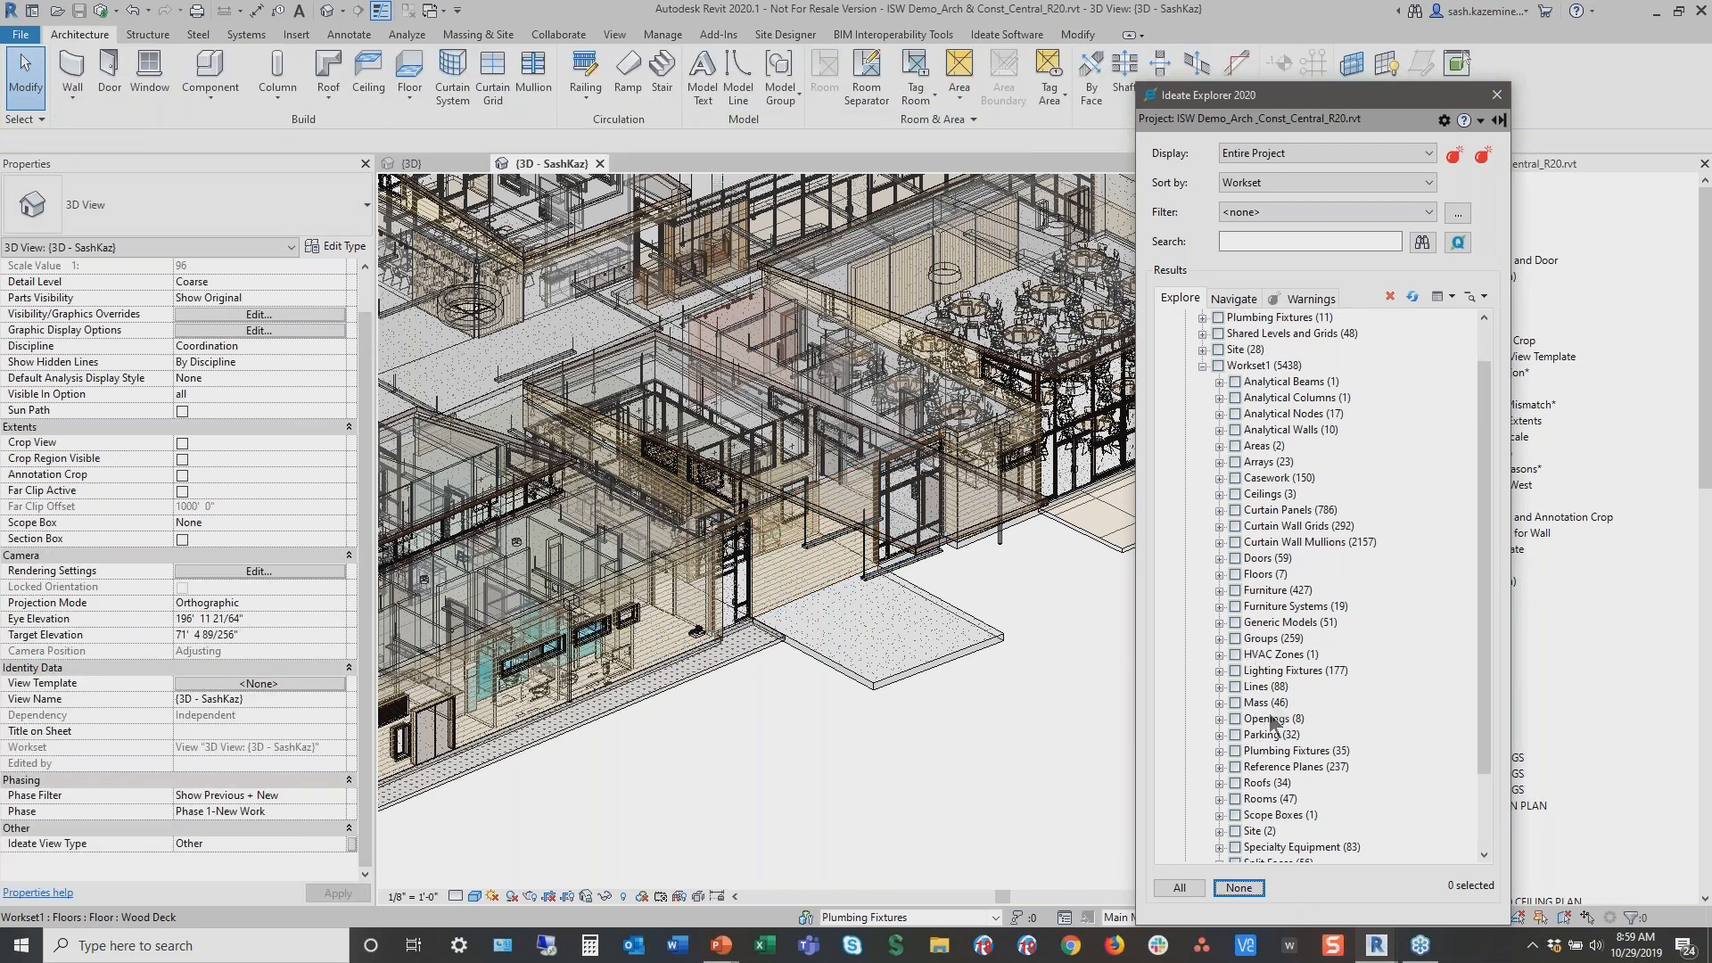
# Check all 35 plumbing fixtures in Workset1 in Explorer to select them
pyautogui.scroll(-1, 1267, 739)
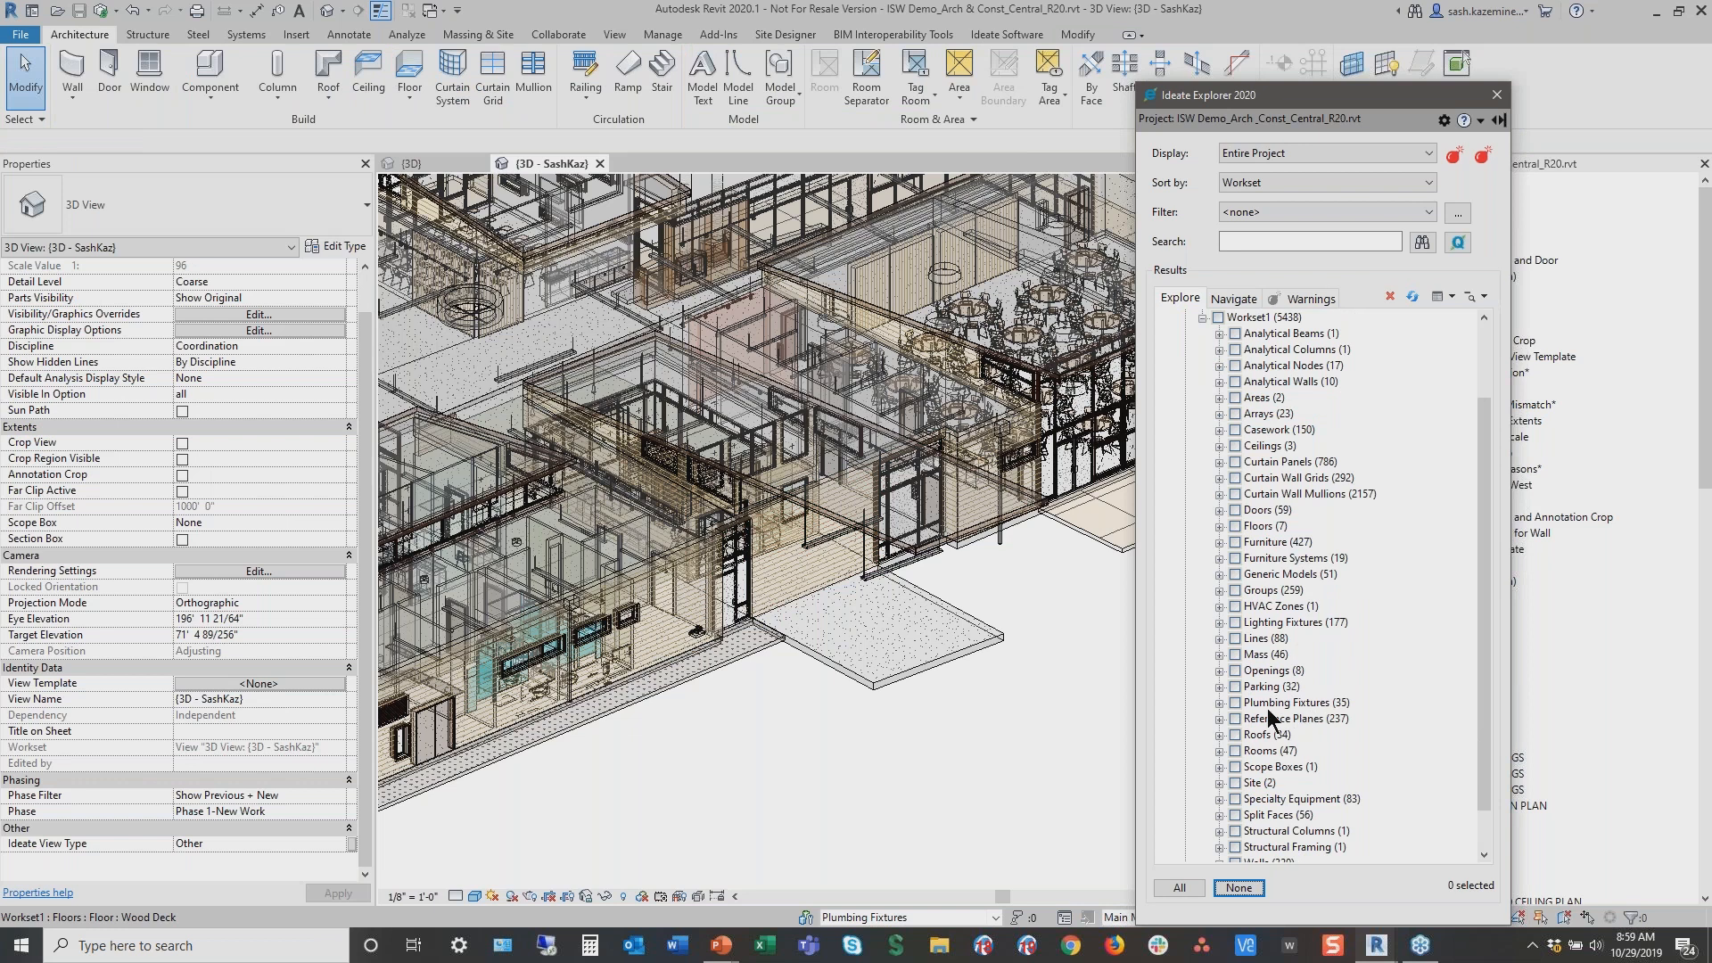
pyautogui.moveTo(1201, 693); pyautogui.dragTo(1378, 711)
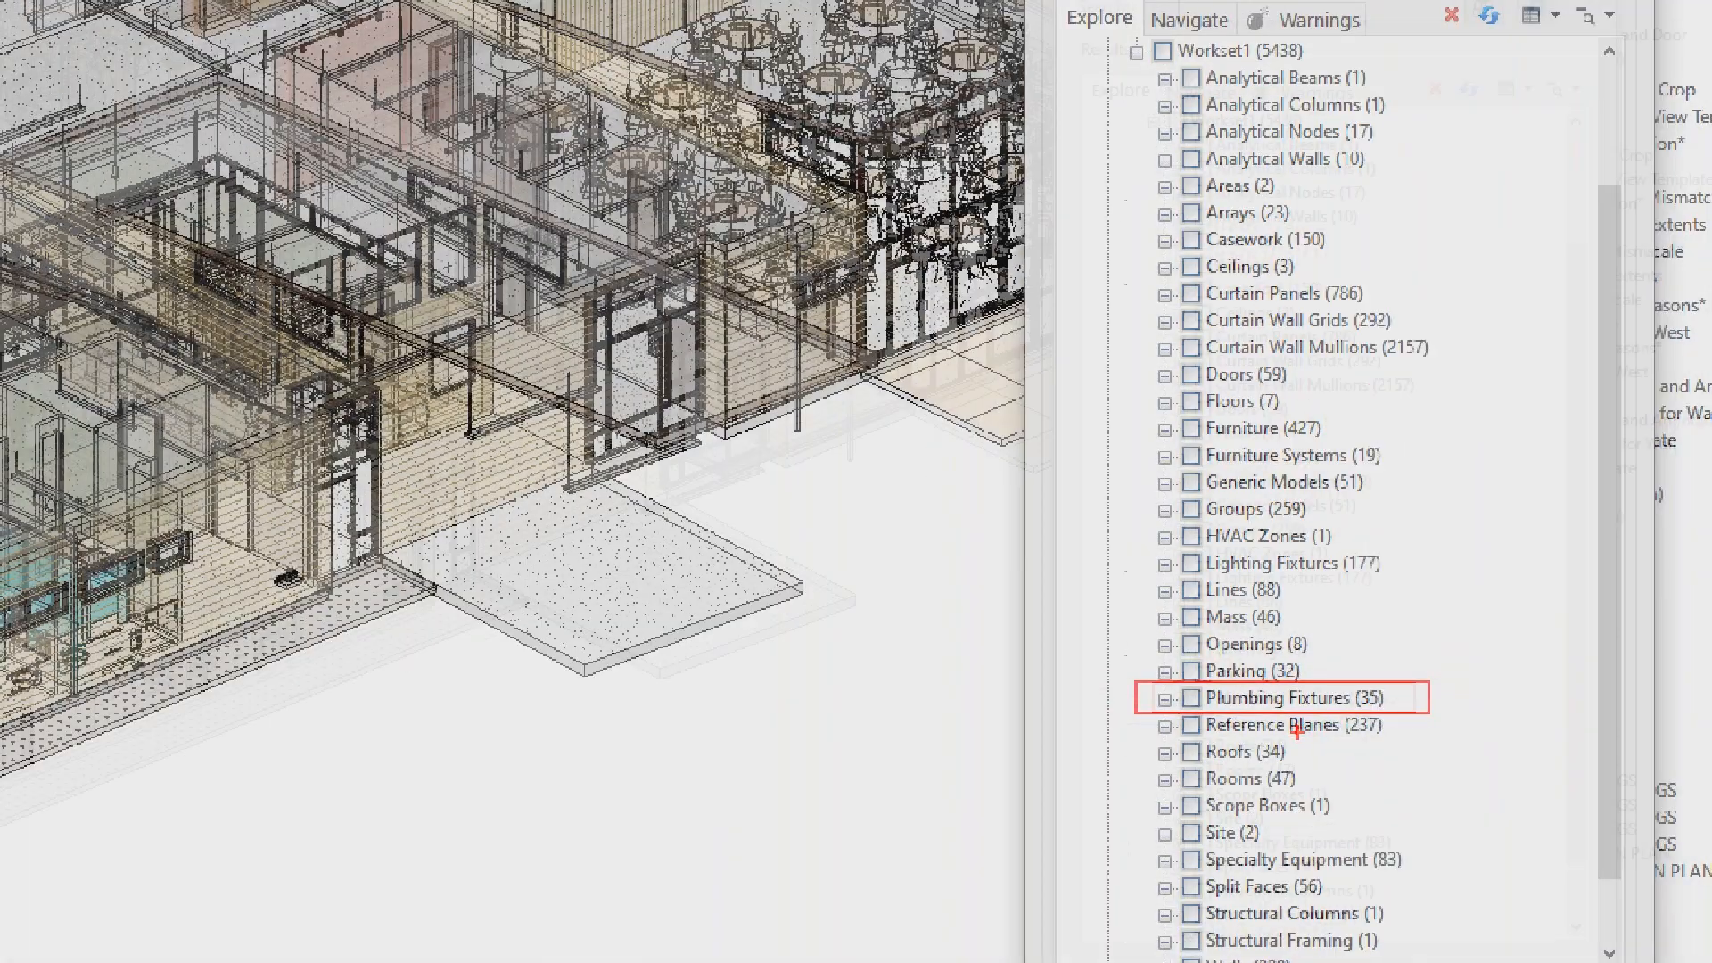
pyautogui.press('Escape')
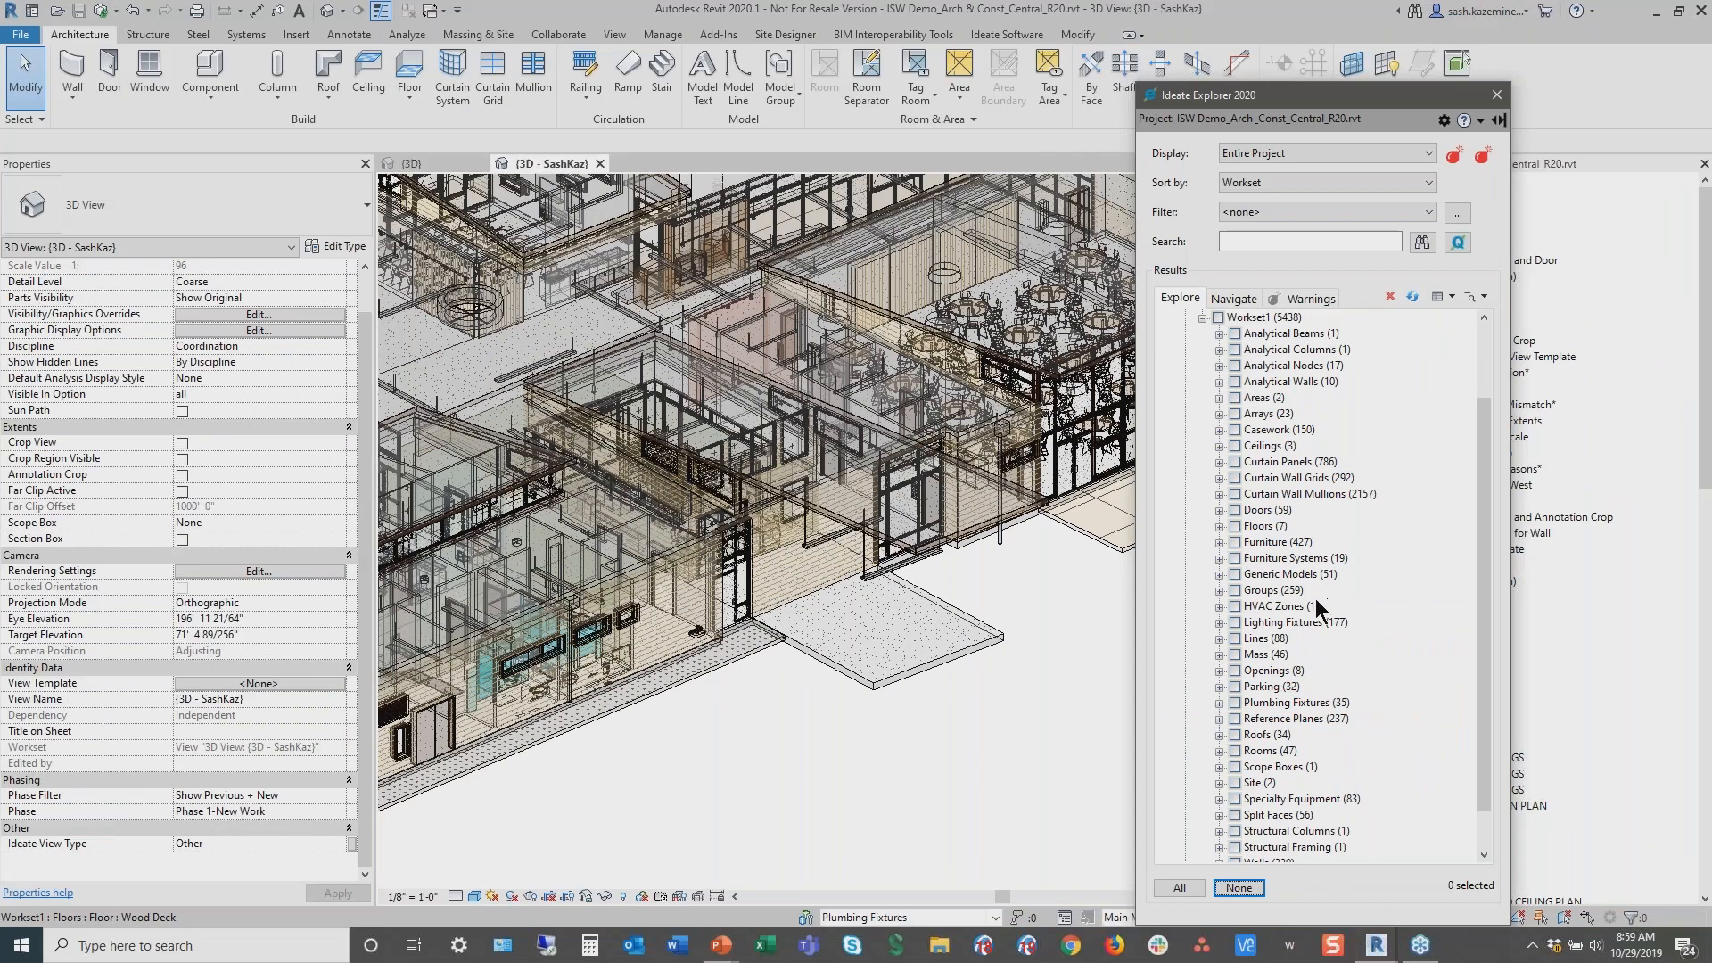
pyautogui.scroll(2, 1293, 518)
pyautogui.press('ctrl')
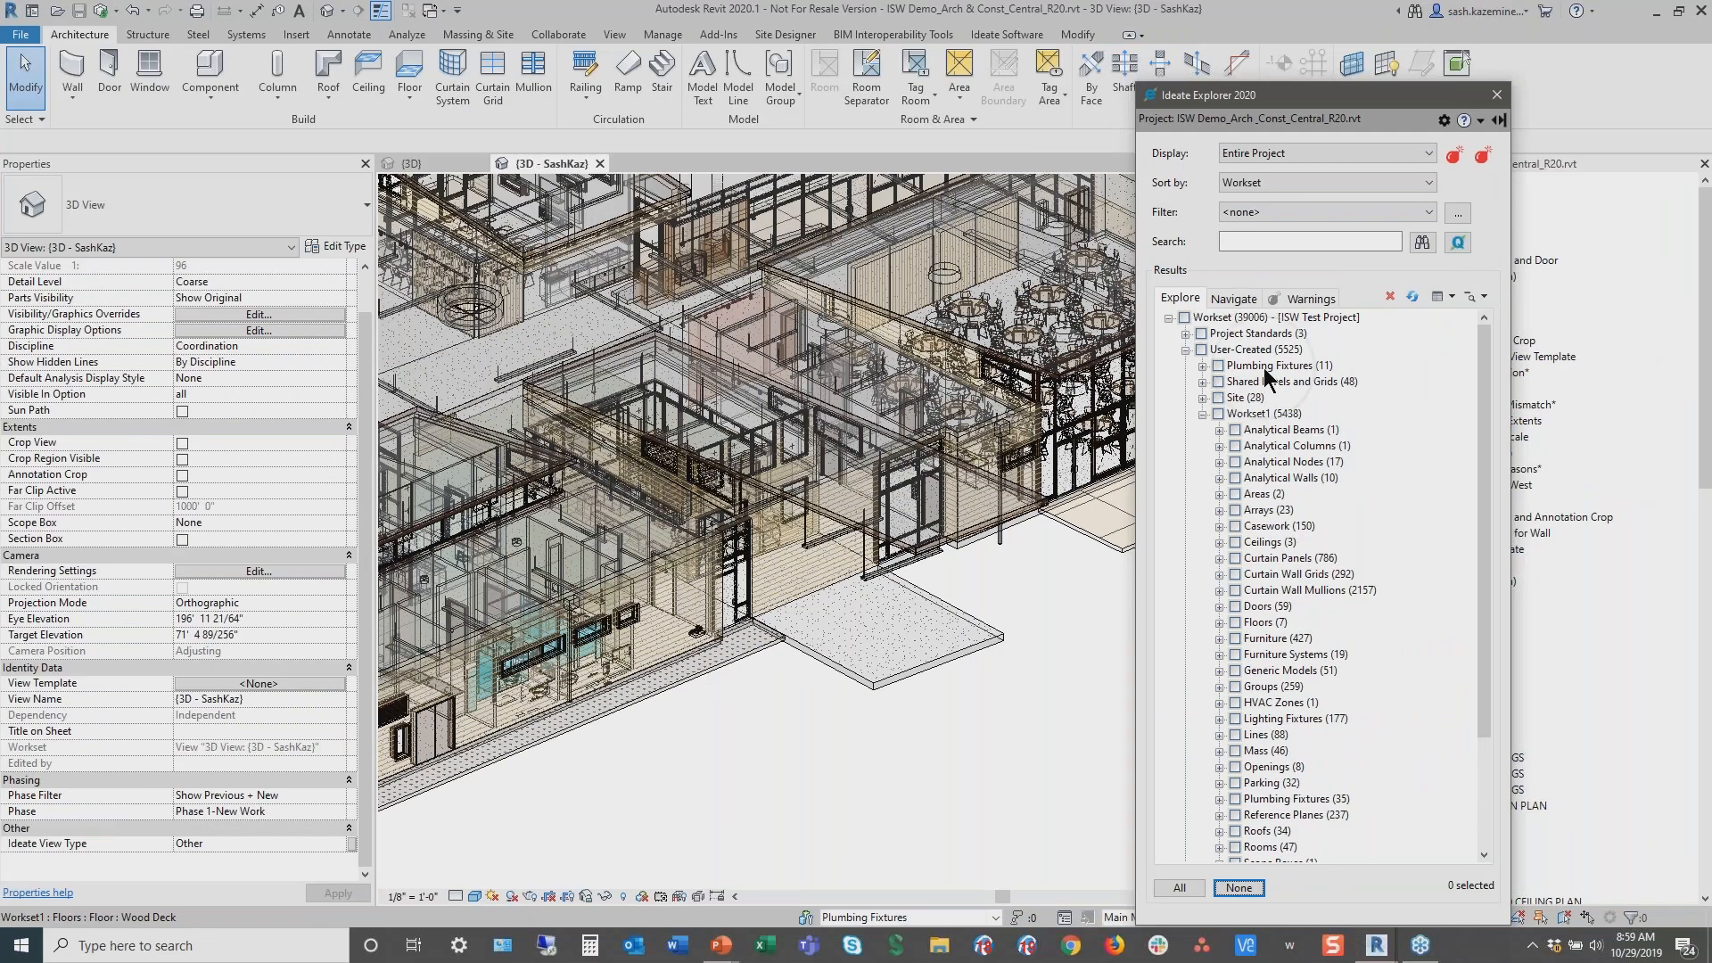
pyautogui.click(1235, 799)
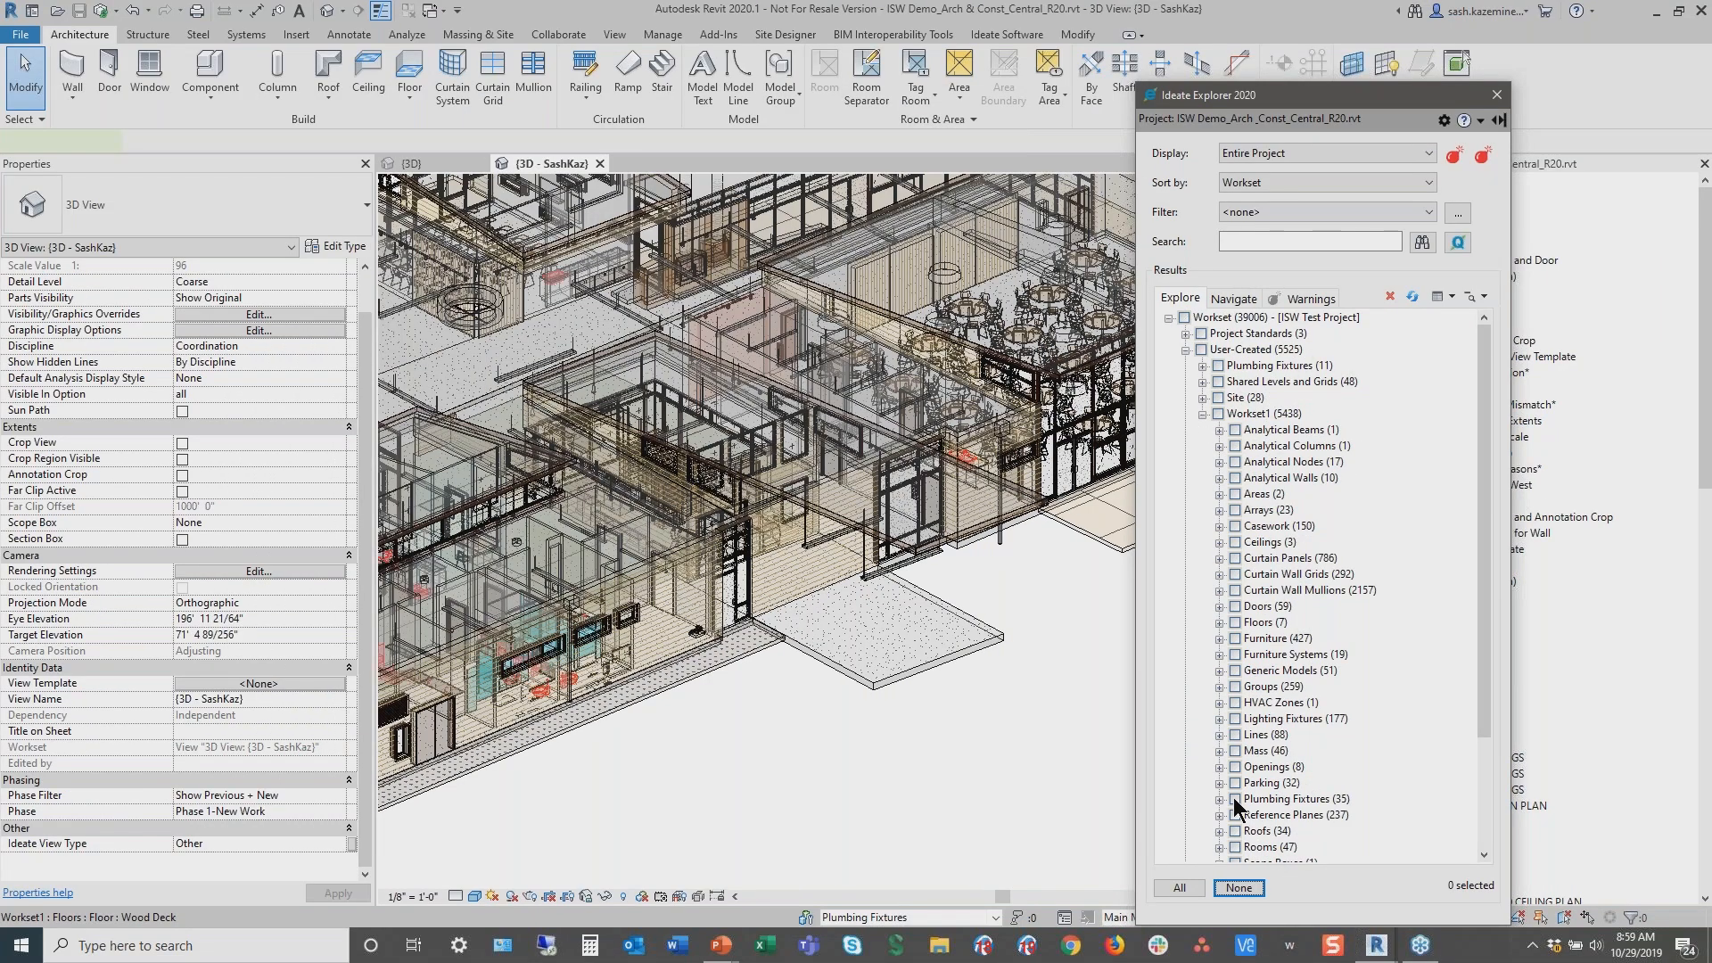
pyautogui.click(347, 509)
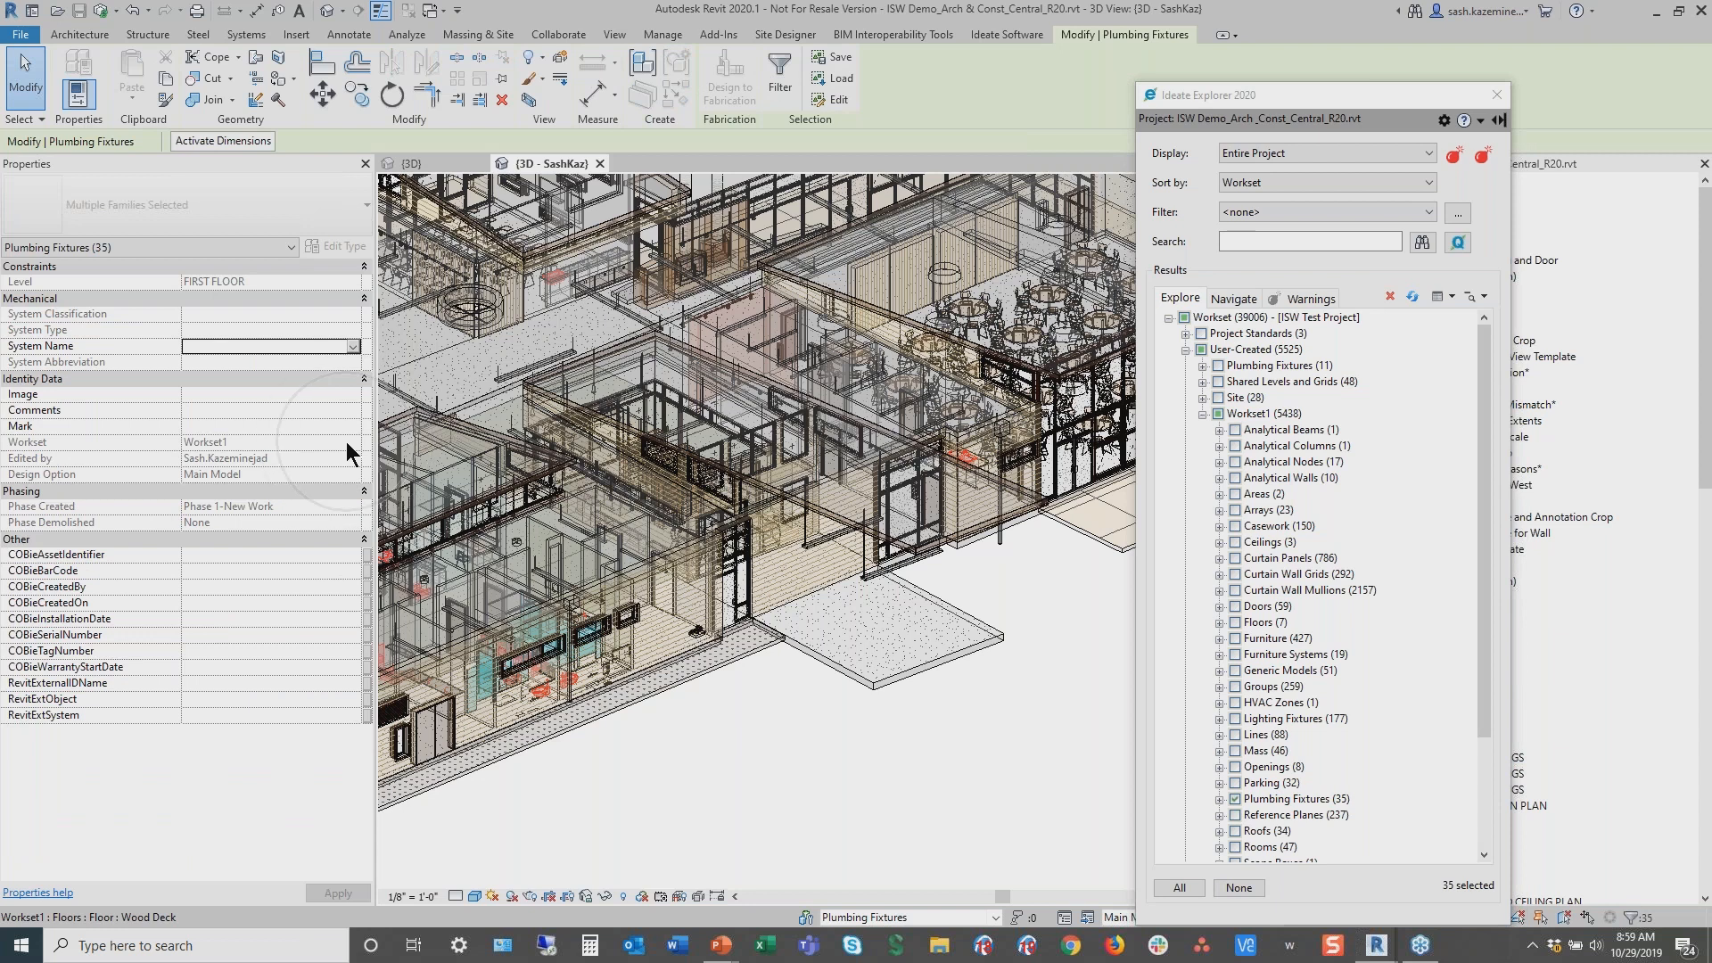
# Open Ideate Query on the selected plumbing fixtures and list the values of the Model Group Name property
pyautogui.click(1461, 245)
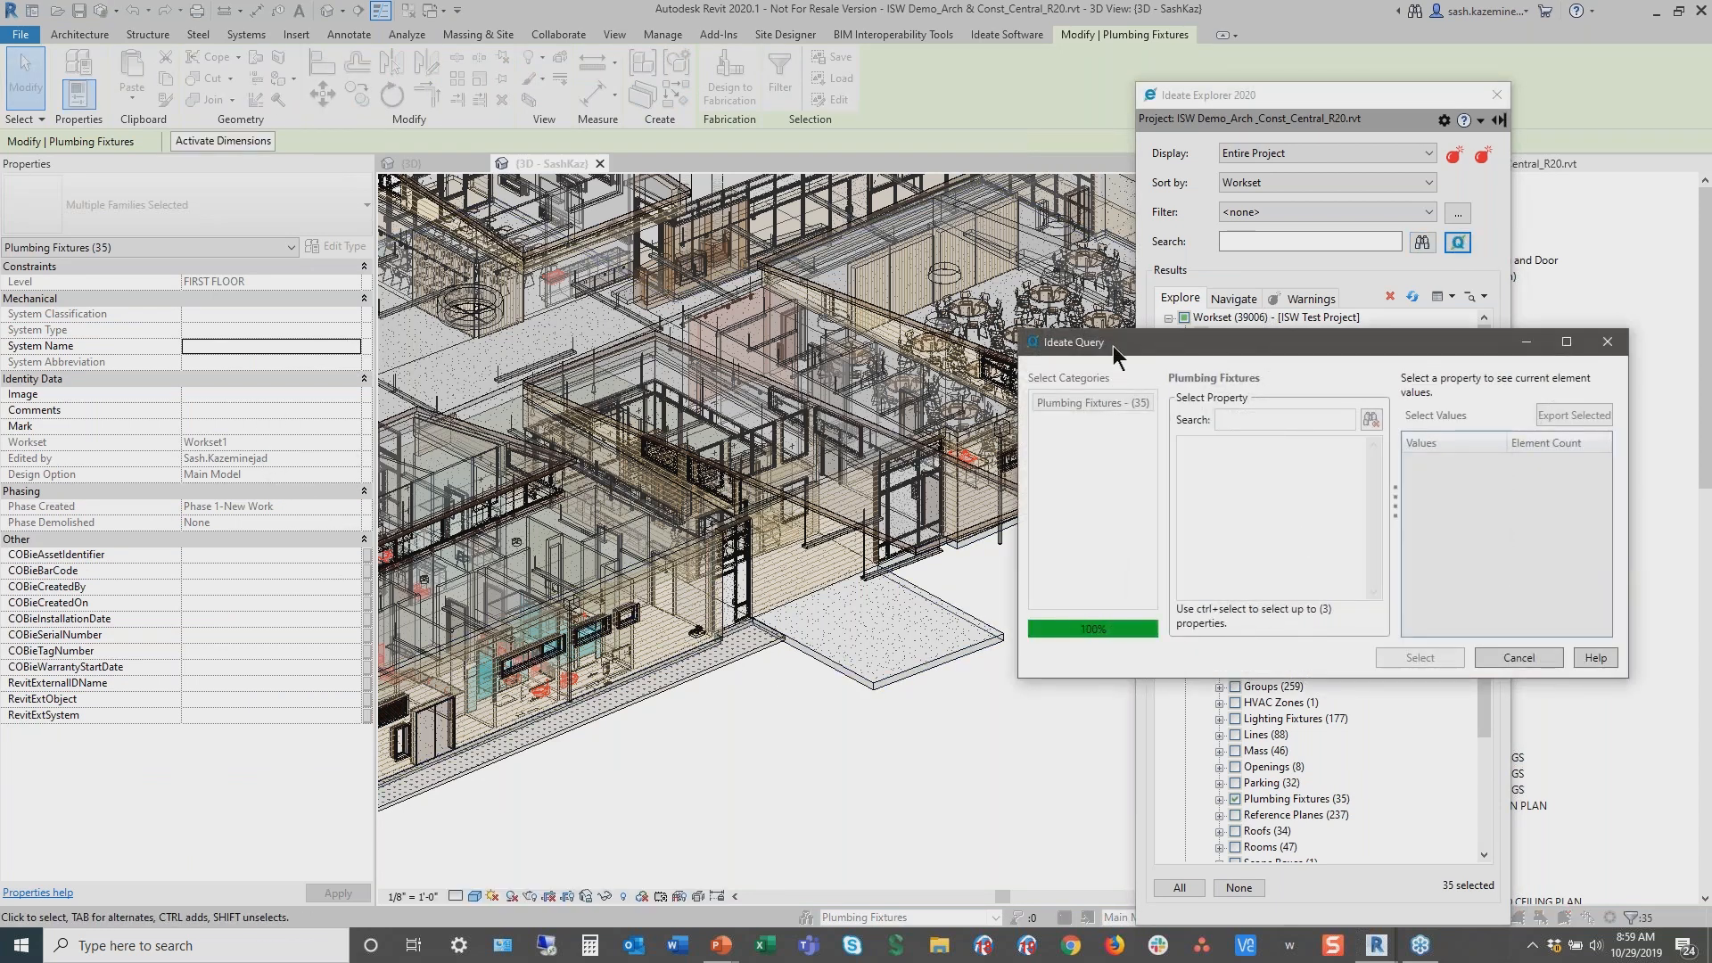
pyautogui.moveTo(1105, 345); pyautogui.dragTo(754, 306)
pyautogui.write('group')
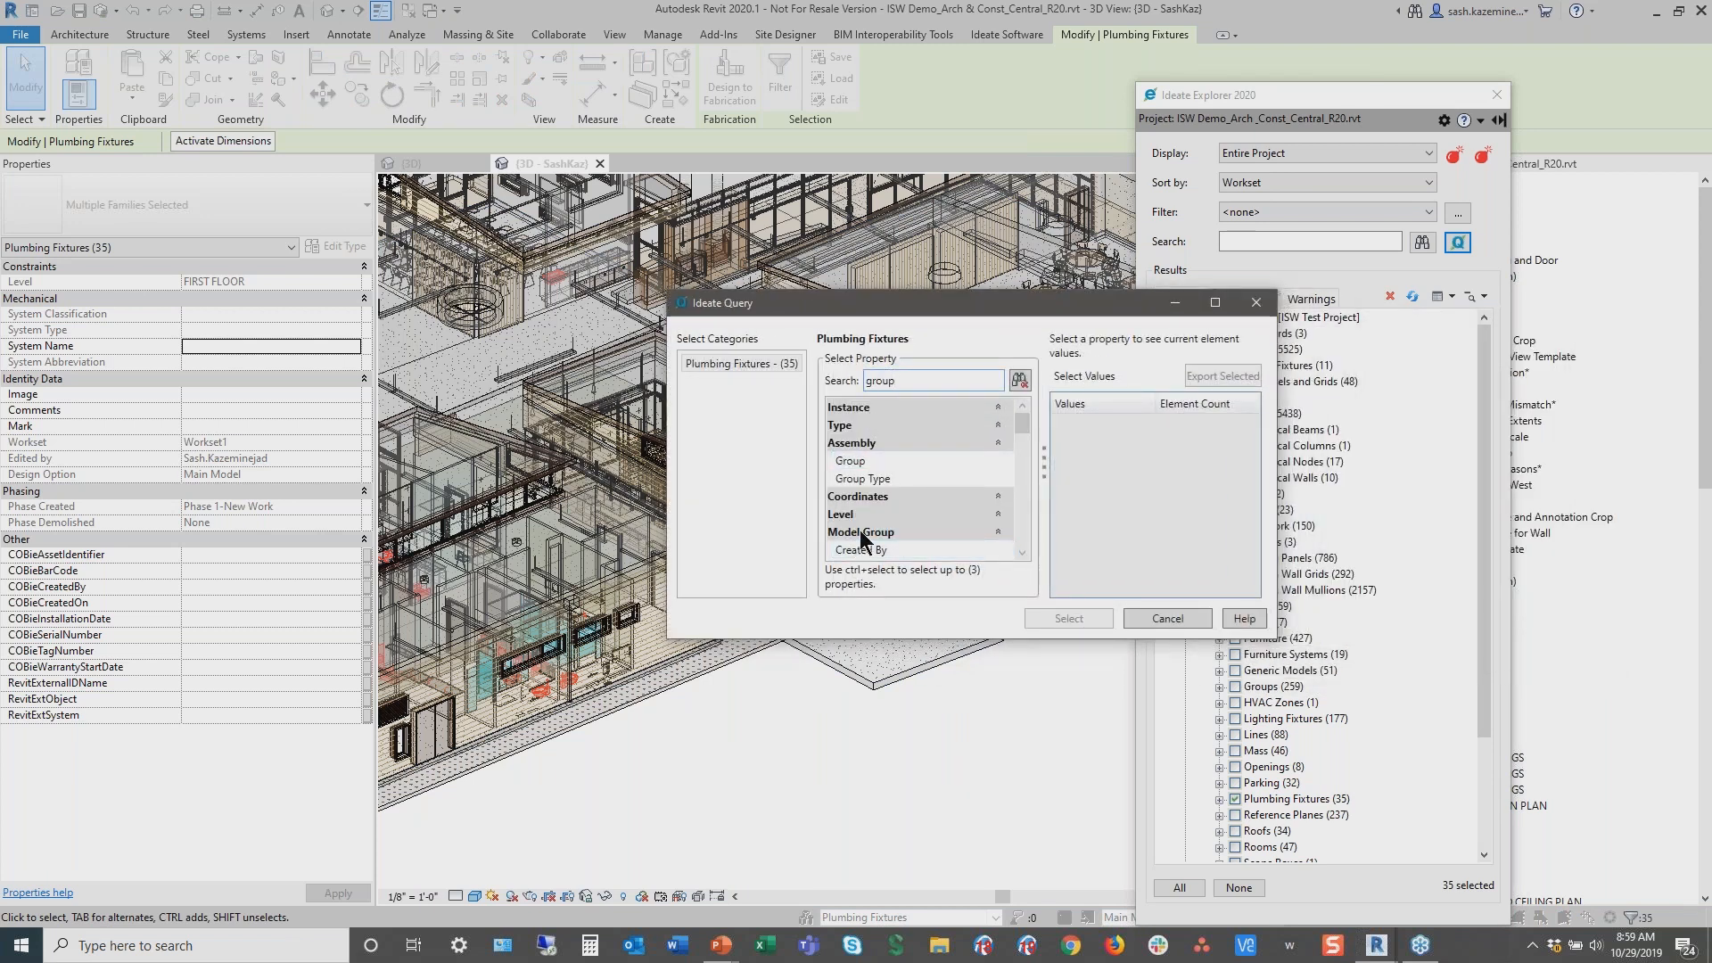
pyautogui.scroll(-3, 863, 508)
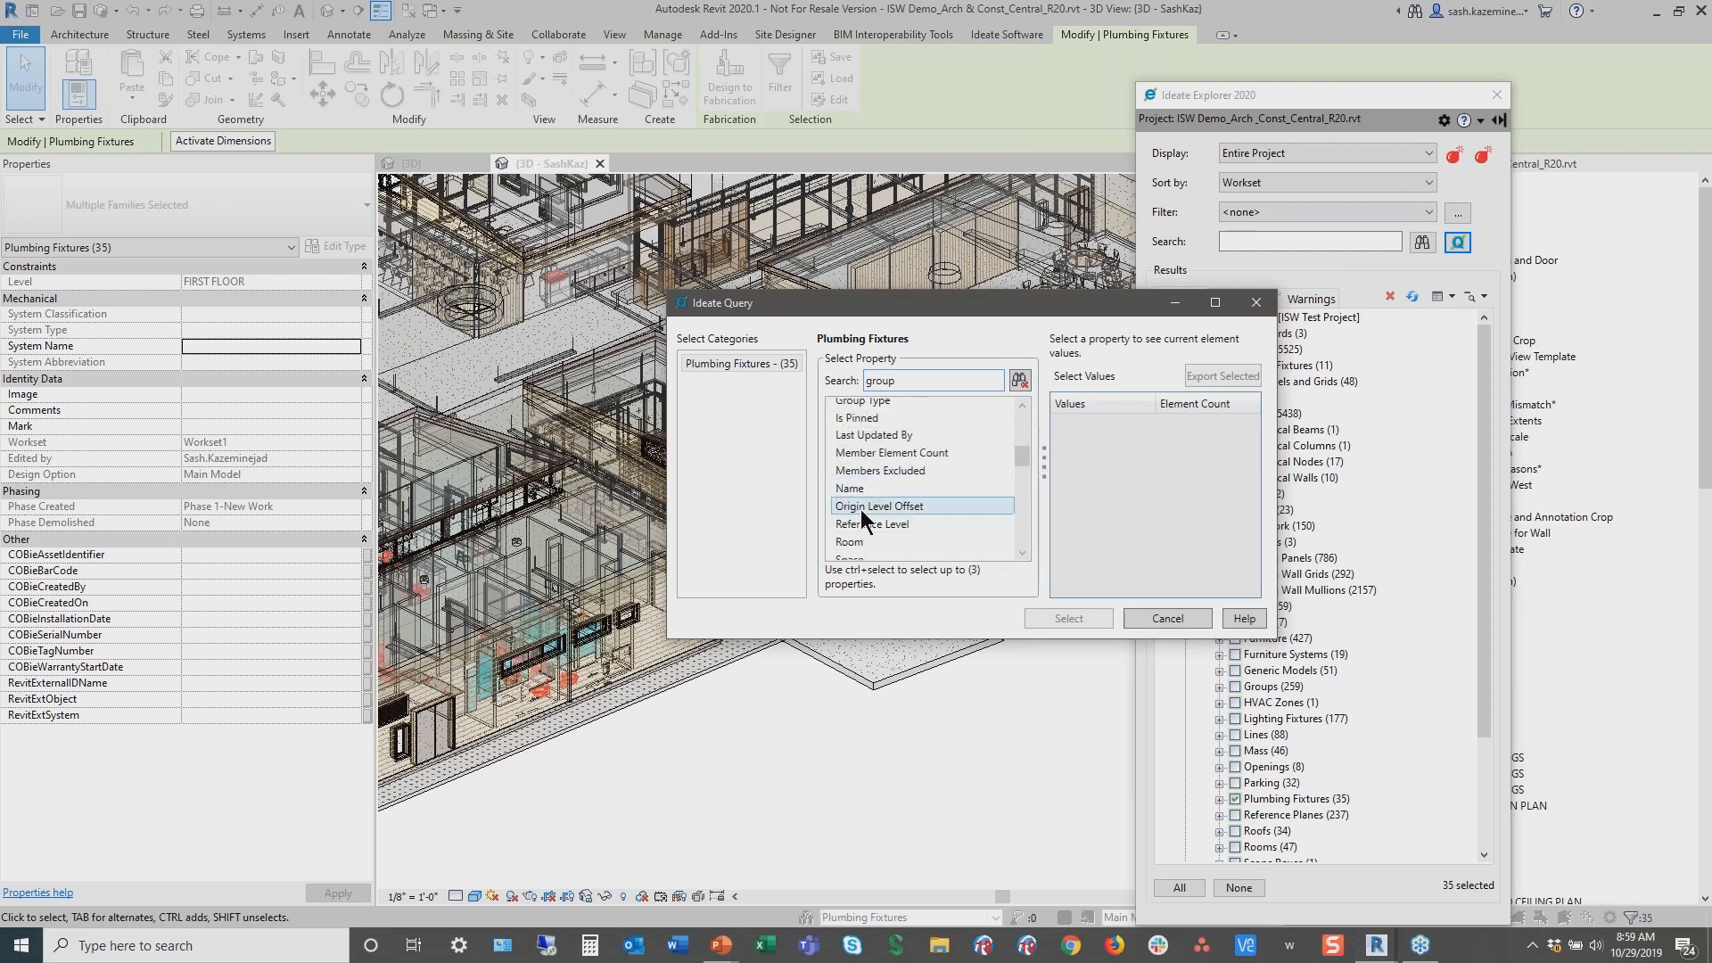
pyautogui.click(862, 488)
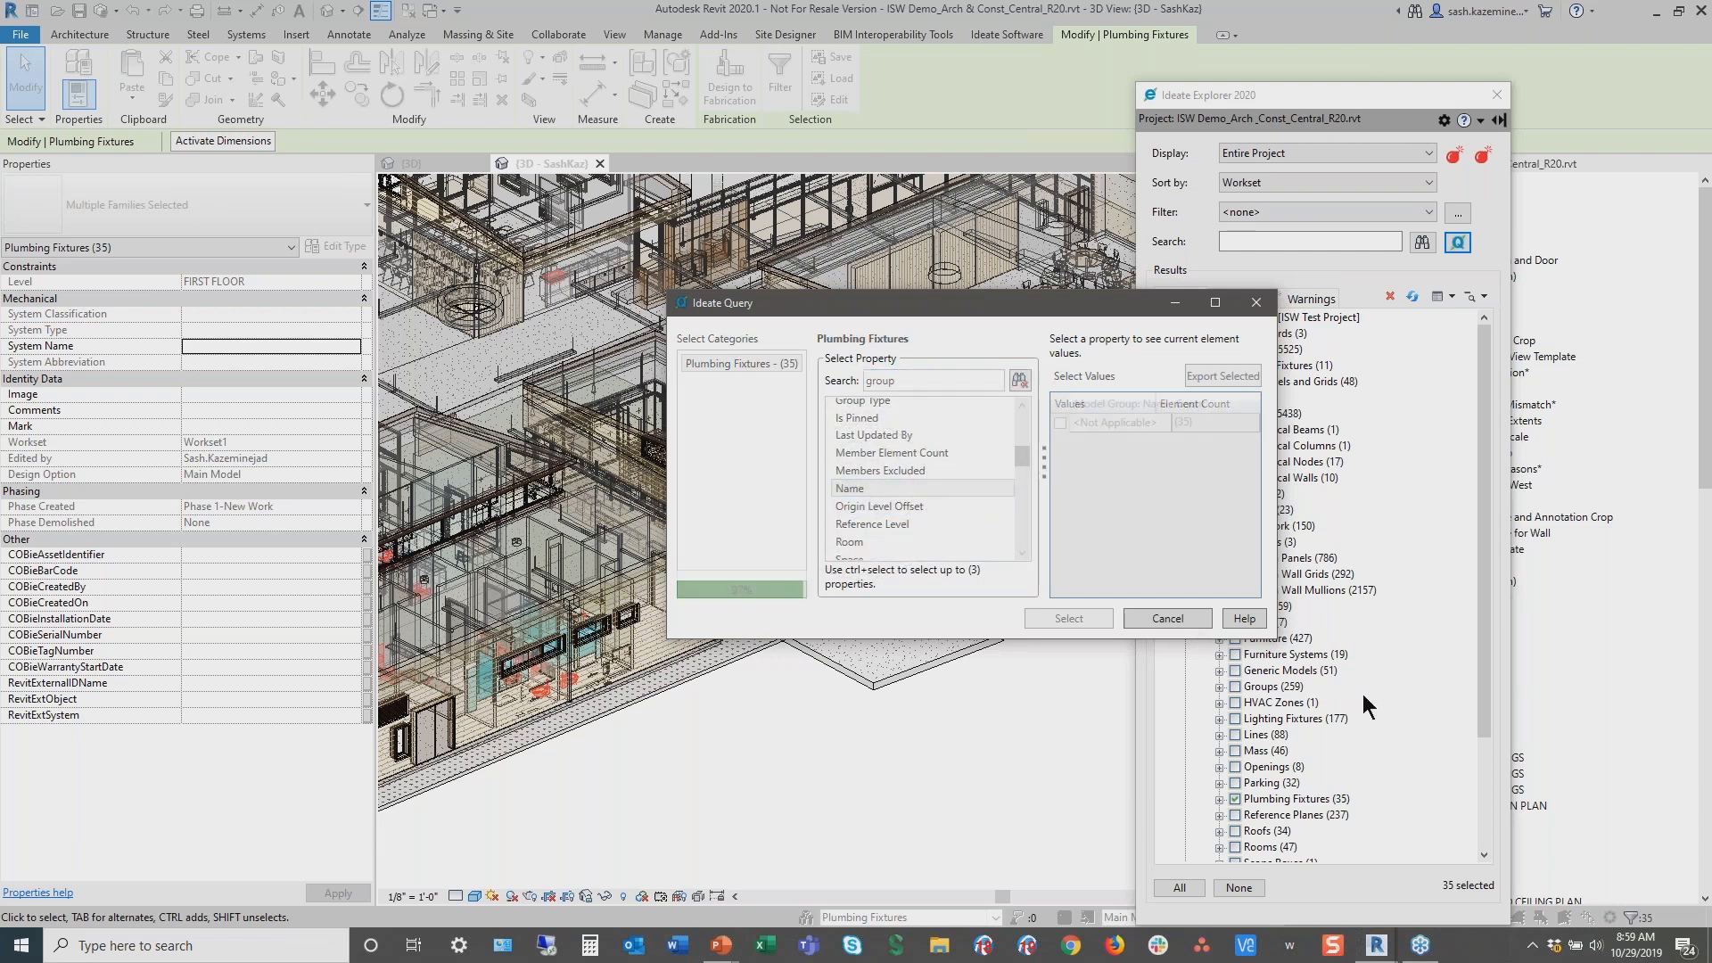
pyautogui.moveTo(1267, 638); pyautogui.dragTo(1510, 704)
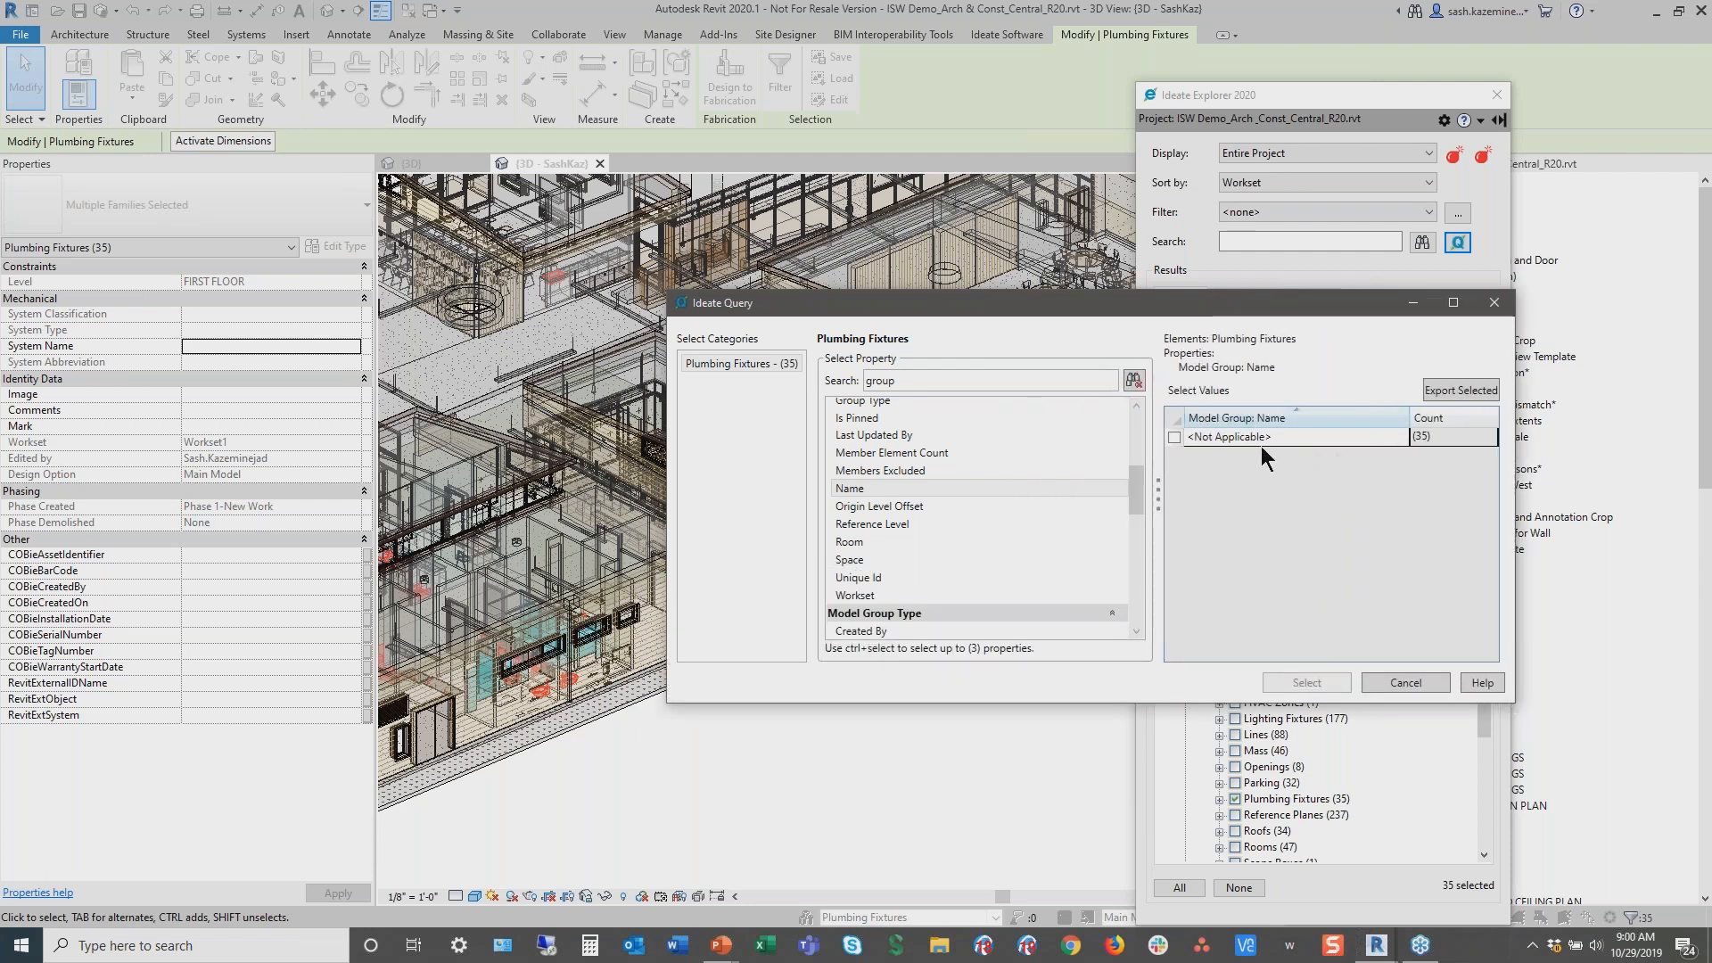
# Add the Is Nested property to the query and select only the fixtures whose Is Nested value is FALSE
pyautogui.doubleClick(955, 381)
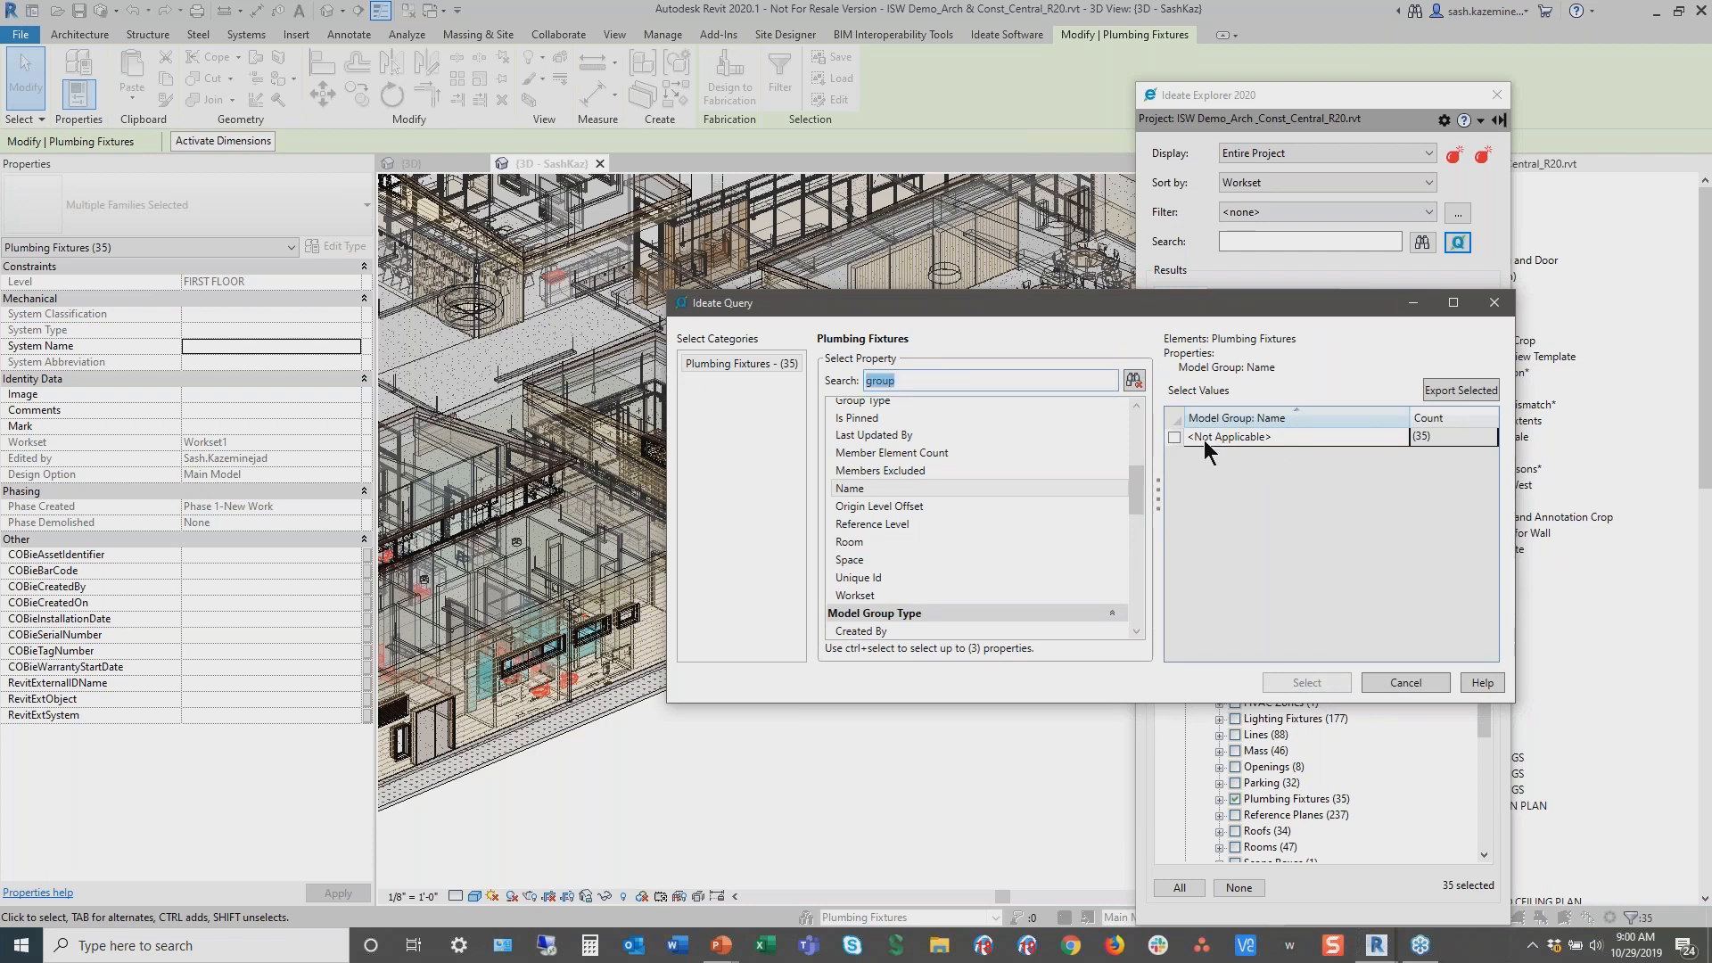
pyautogui.write('nested')
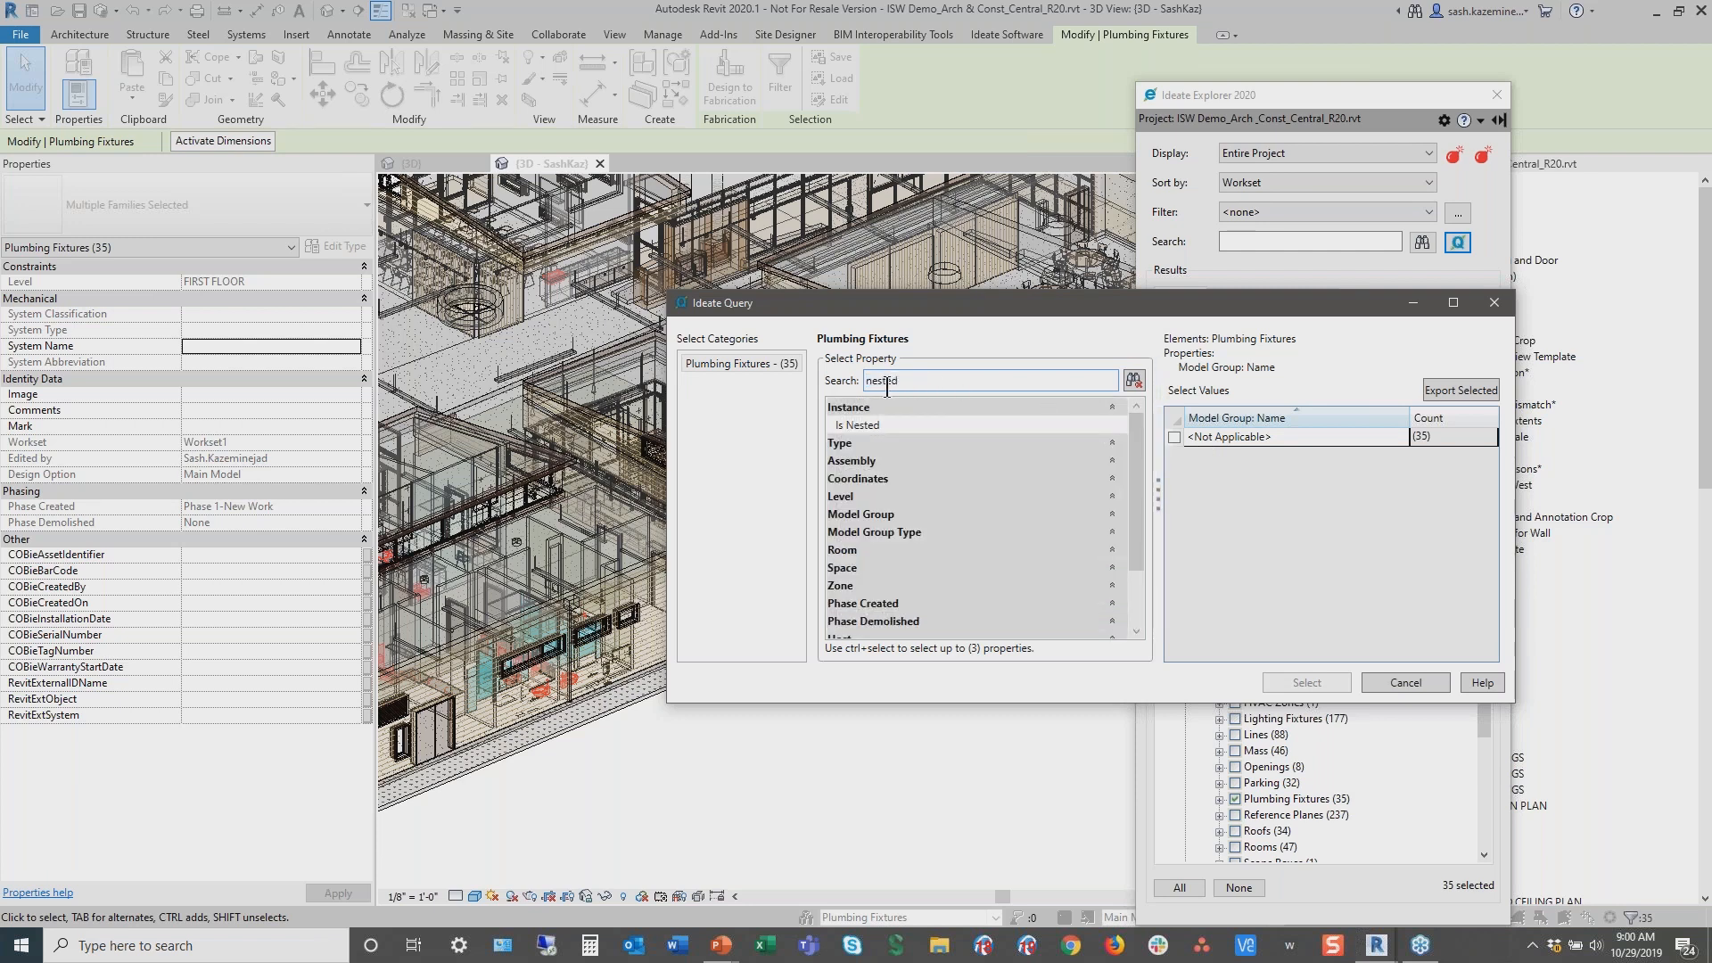
pyautogui.click(861, 428)
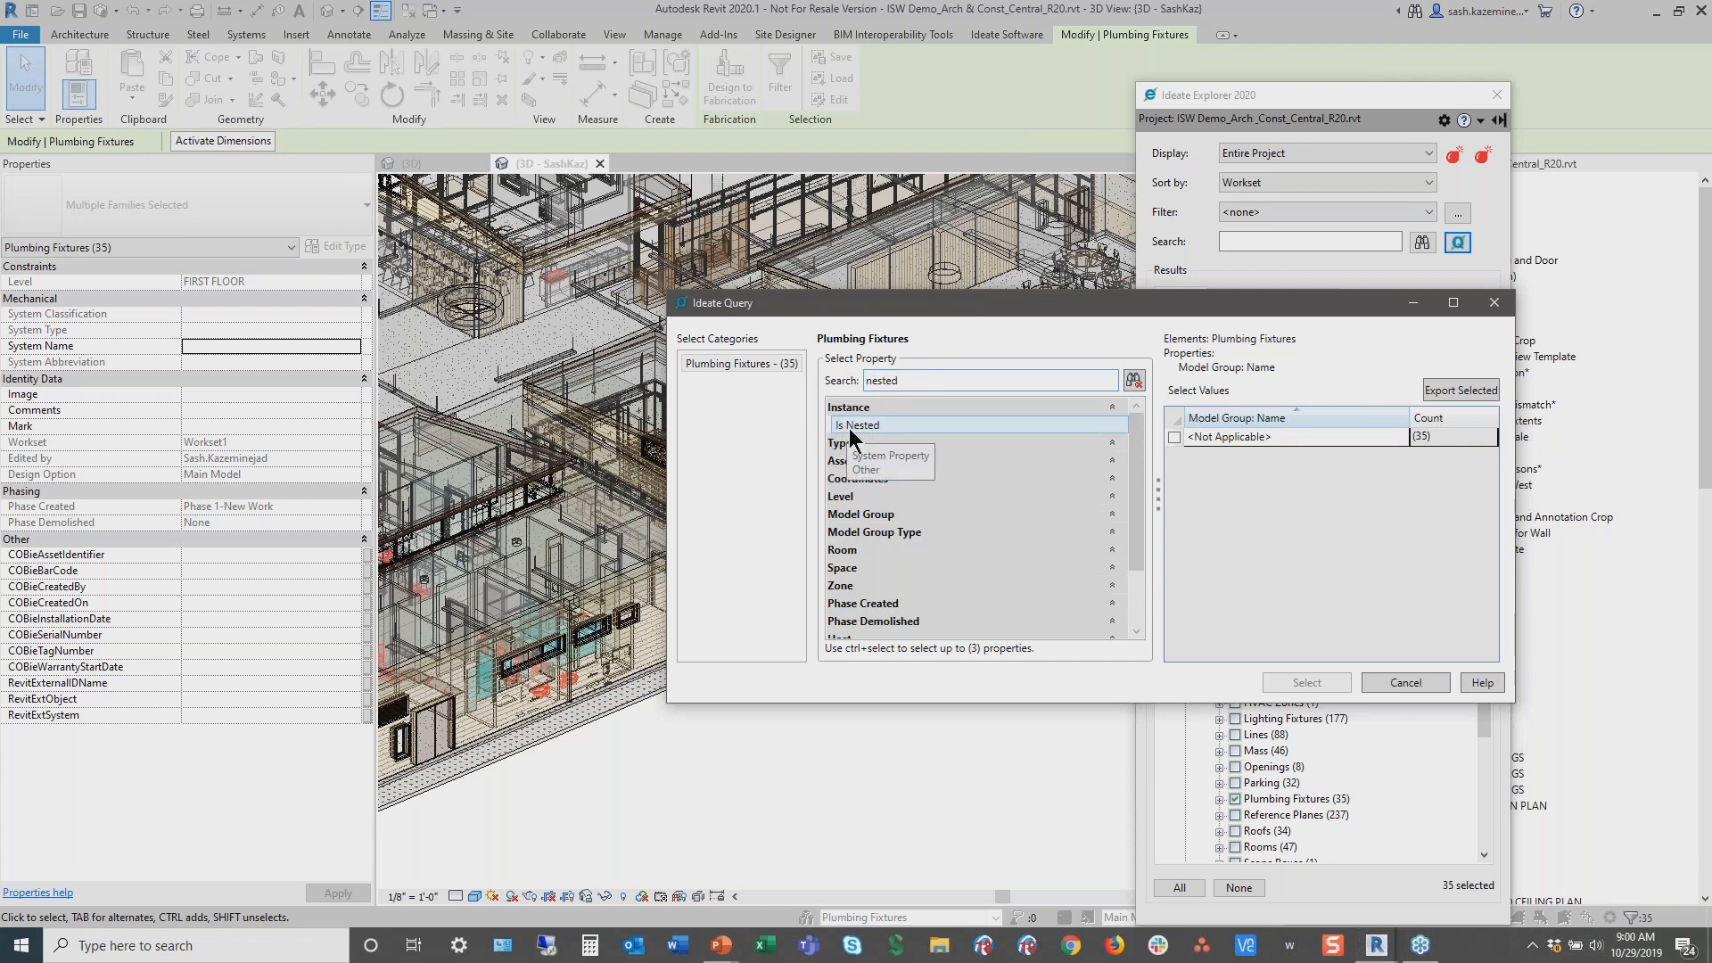
pyautogui.click(858, 425)
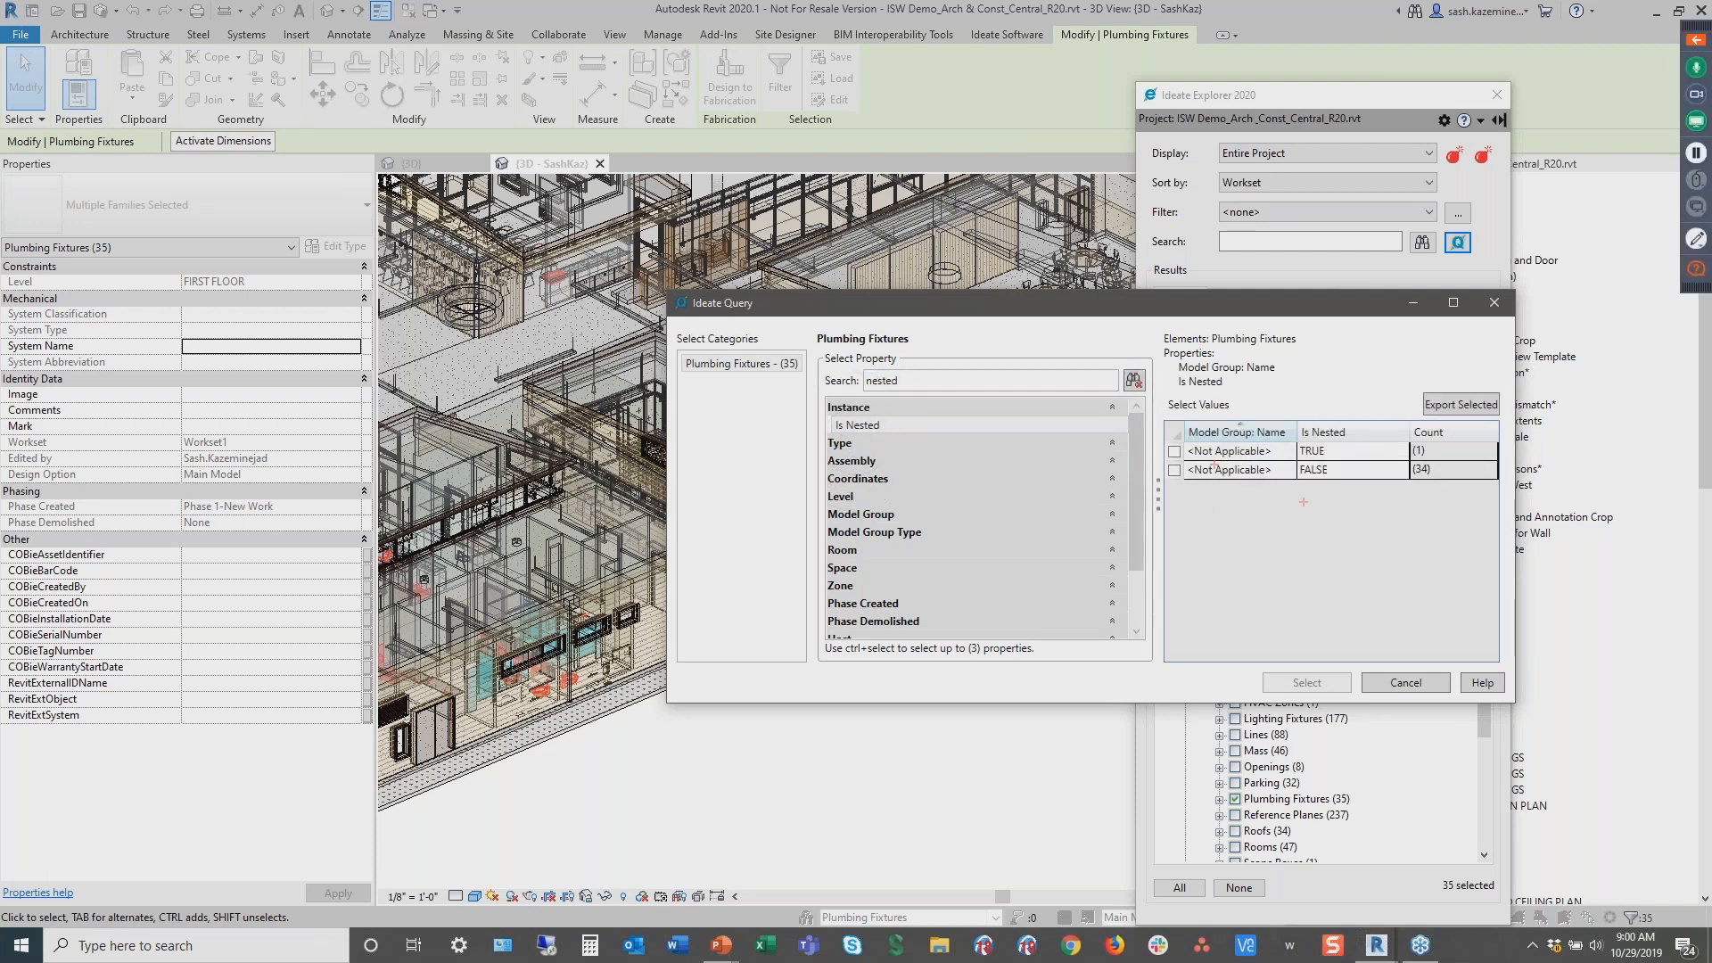
pyautogui.moveTo(1161, 438); pyautogui.dragTo(1485, 459)
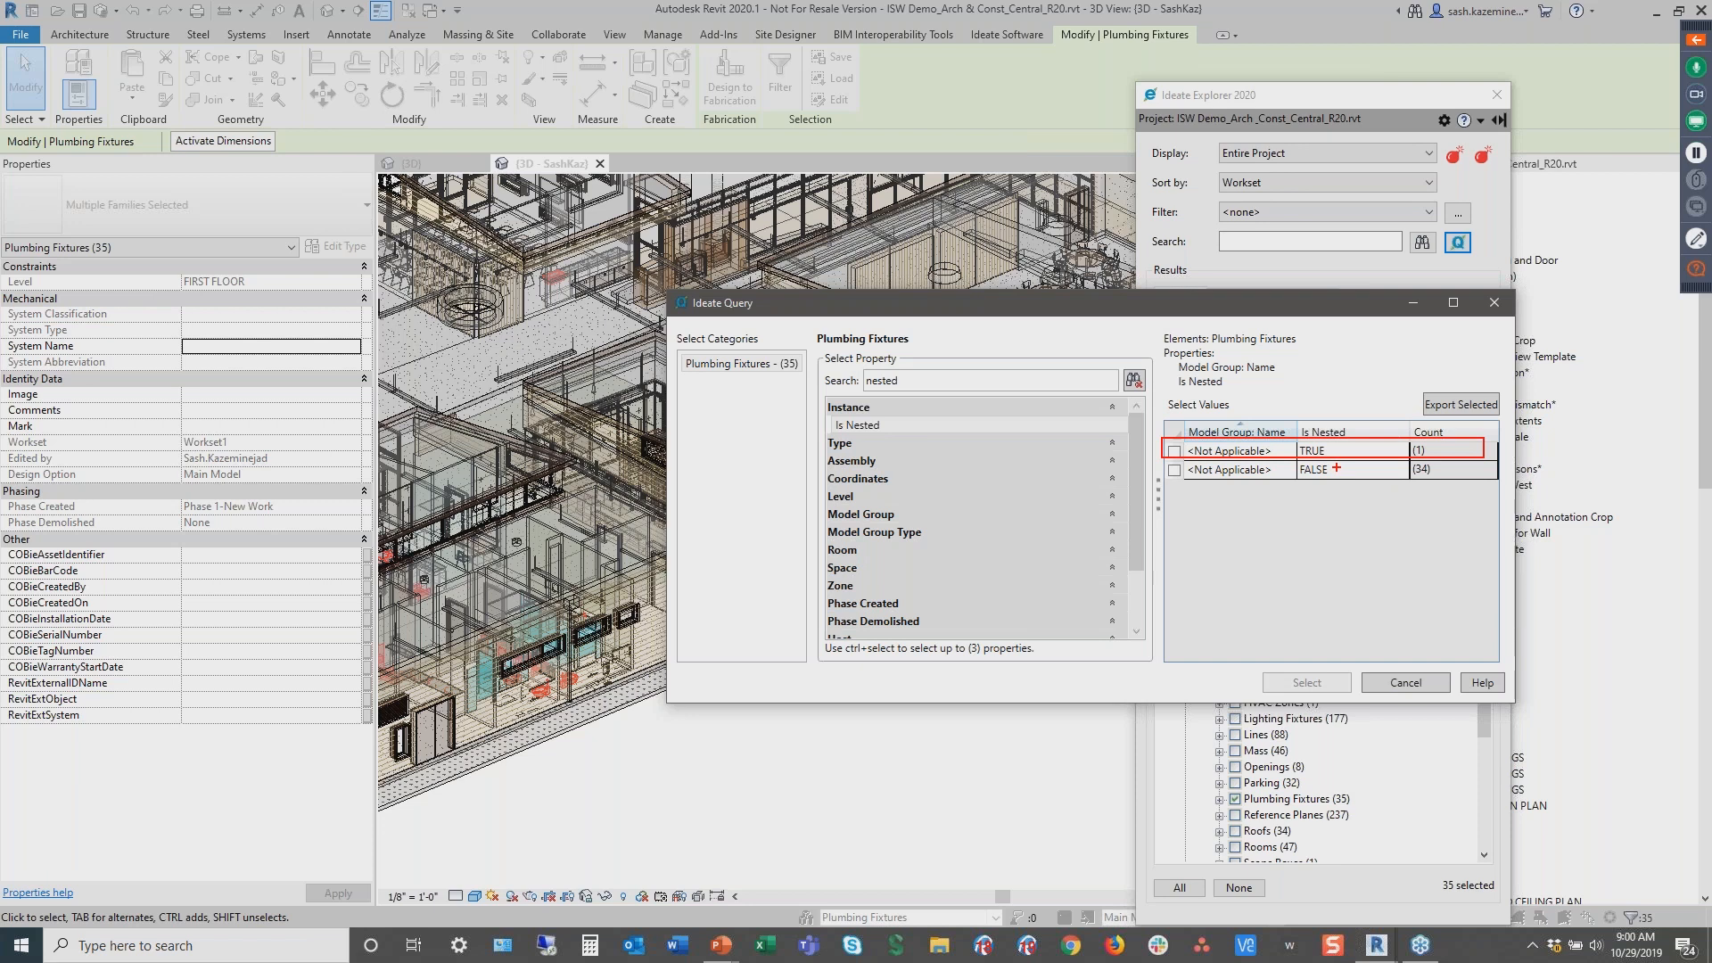
pyautogui.press('Escape')
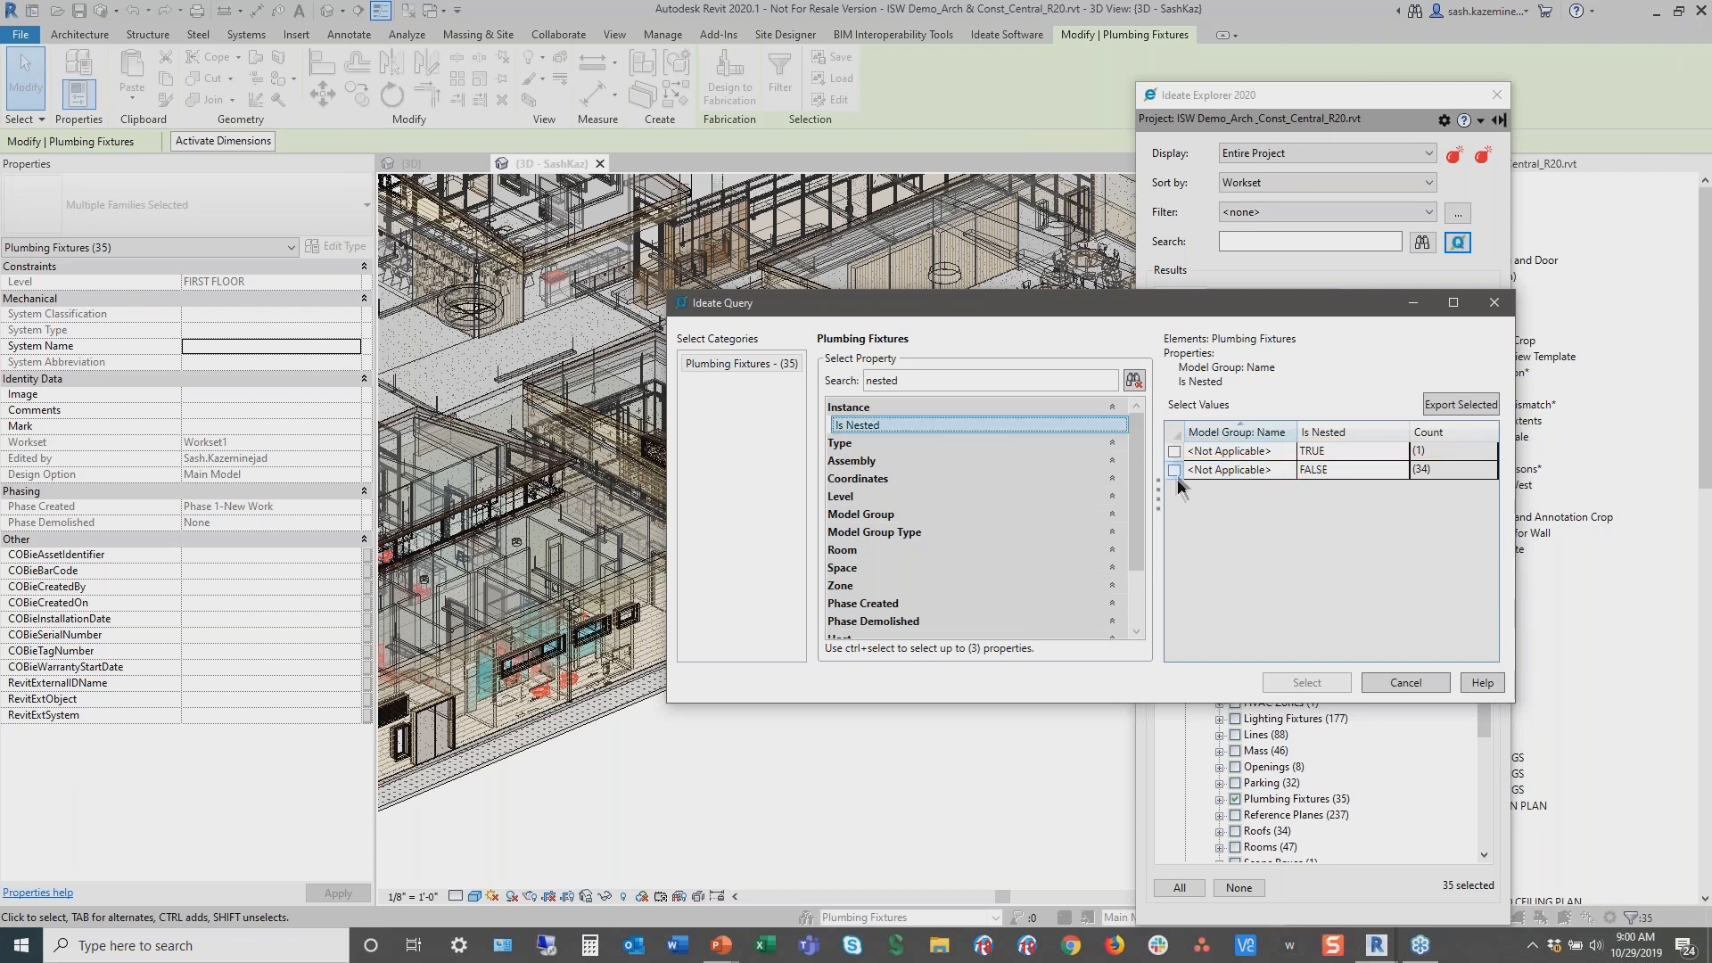
pyautogui.click(1175, 471)
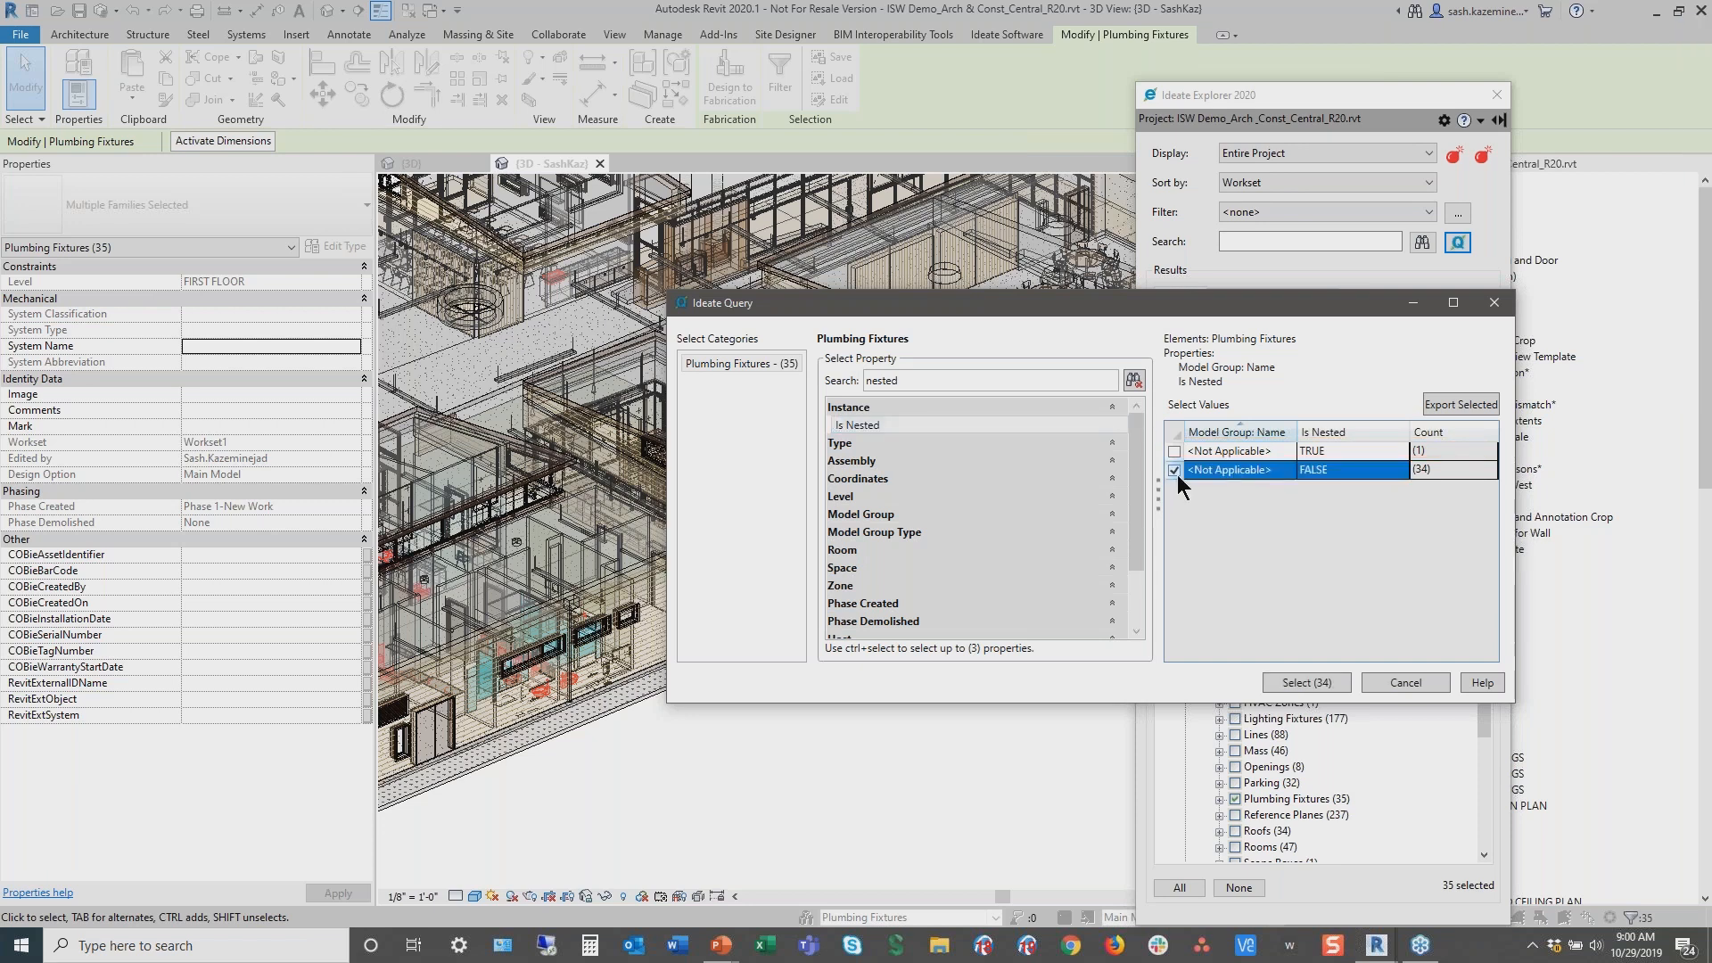
pyautogui.click(1308, 682)
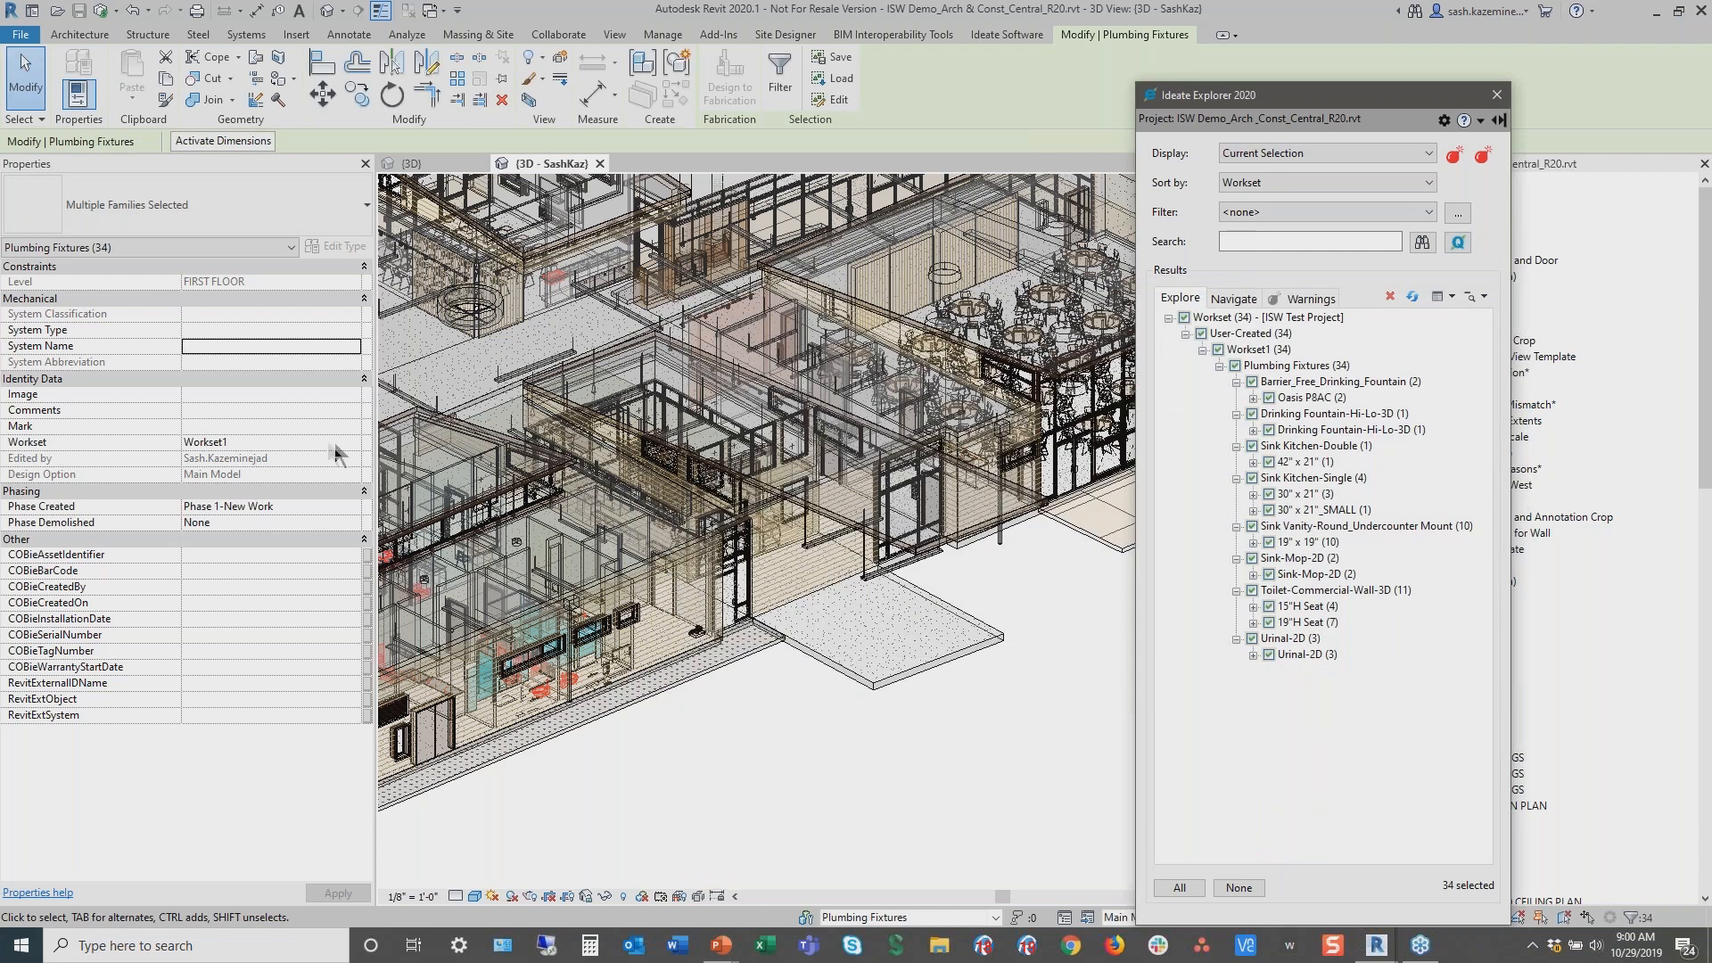
# Move the selected plumbing fixtures to the Plumbing Fixtures workset and clear the selection
pyautogui.click(353, 442)
pyautogui.click(214, 459)
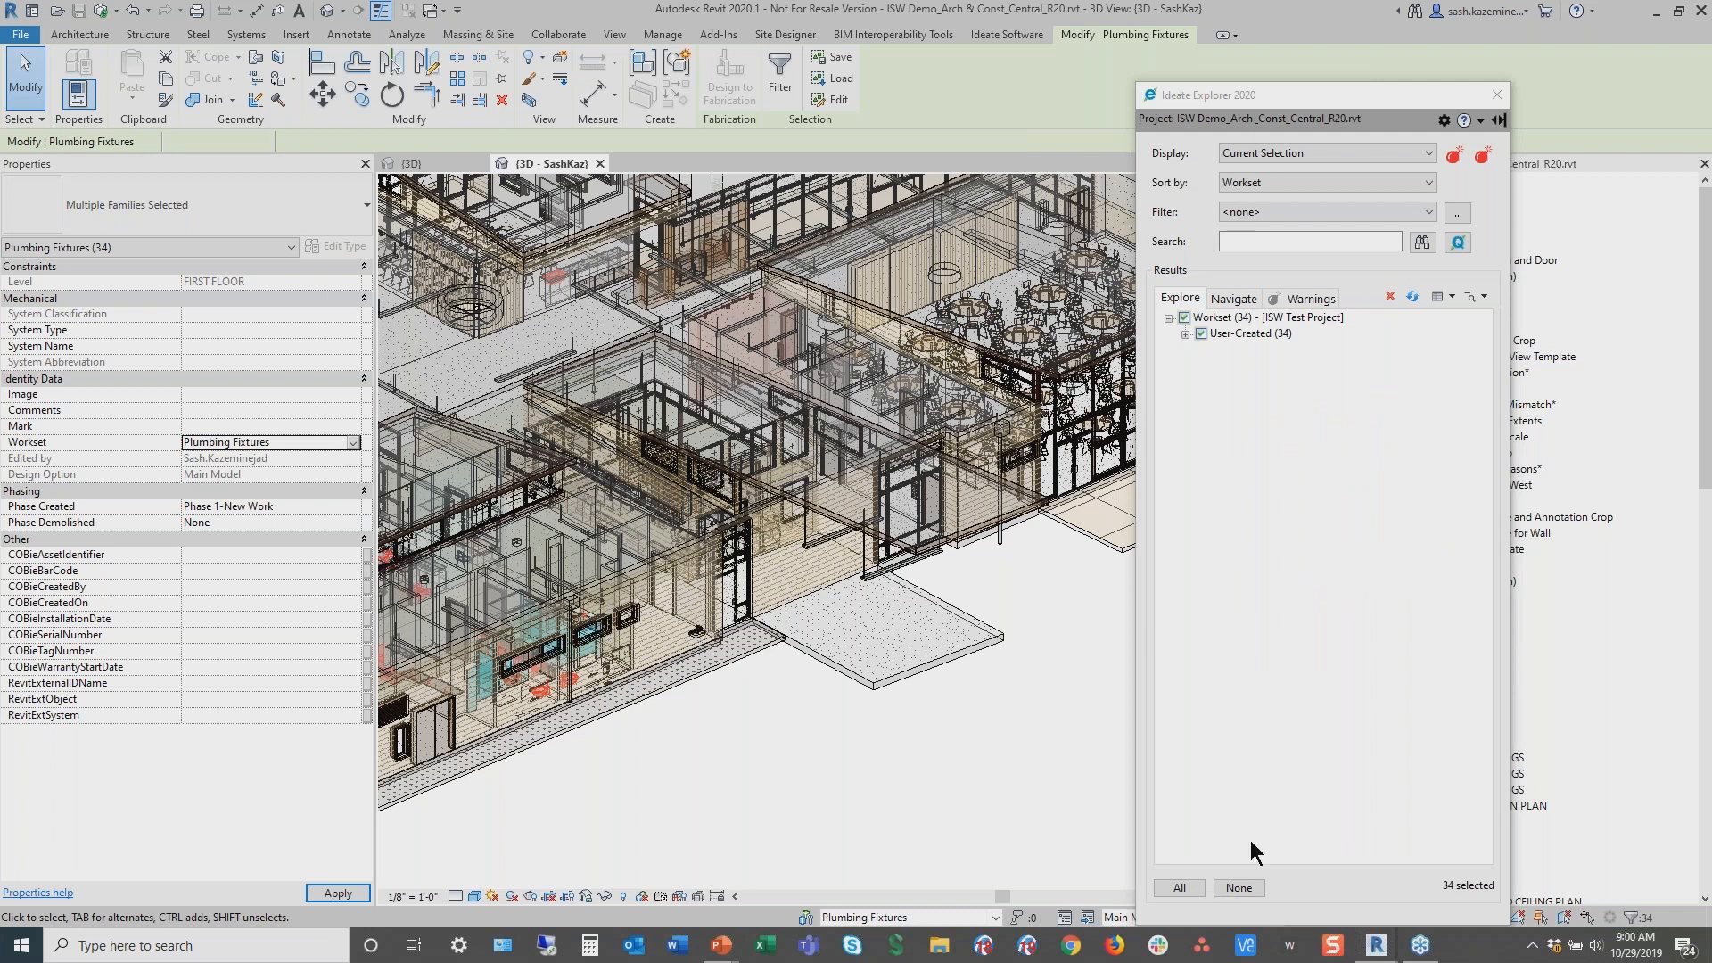
pyautogui.click(1238, 888)
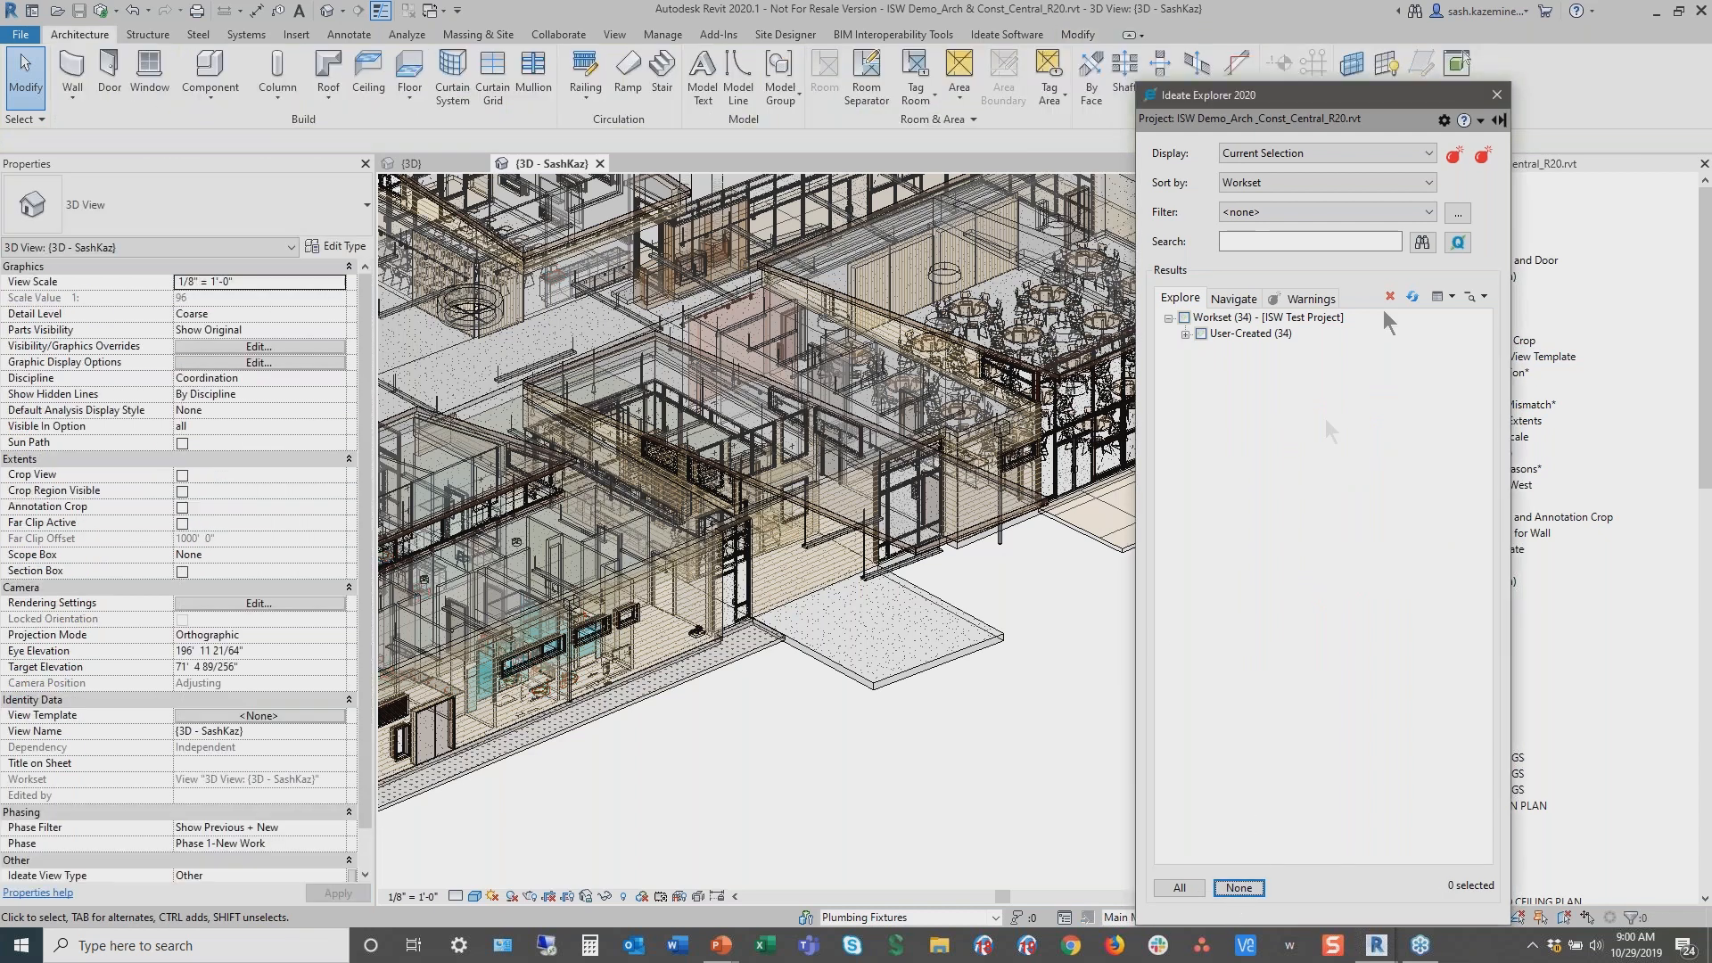
# Display the entire project in Explorer and select the remaining Sink Kitchen-Double under Workset1's Plumbing Fixtures
pyautogui.click(1250, 155)
pyautogui.click(1250, 171)
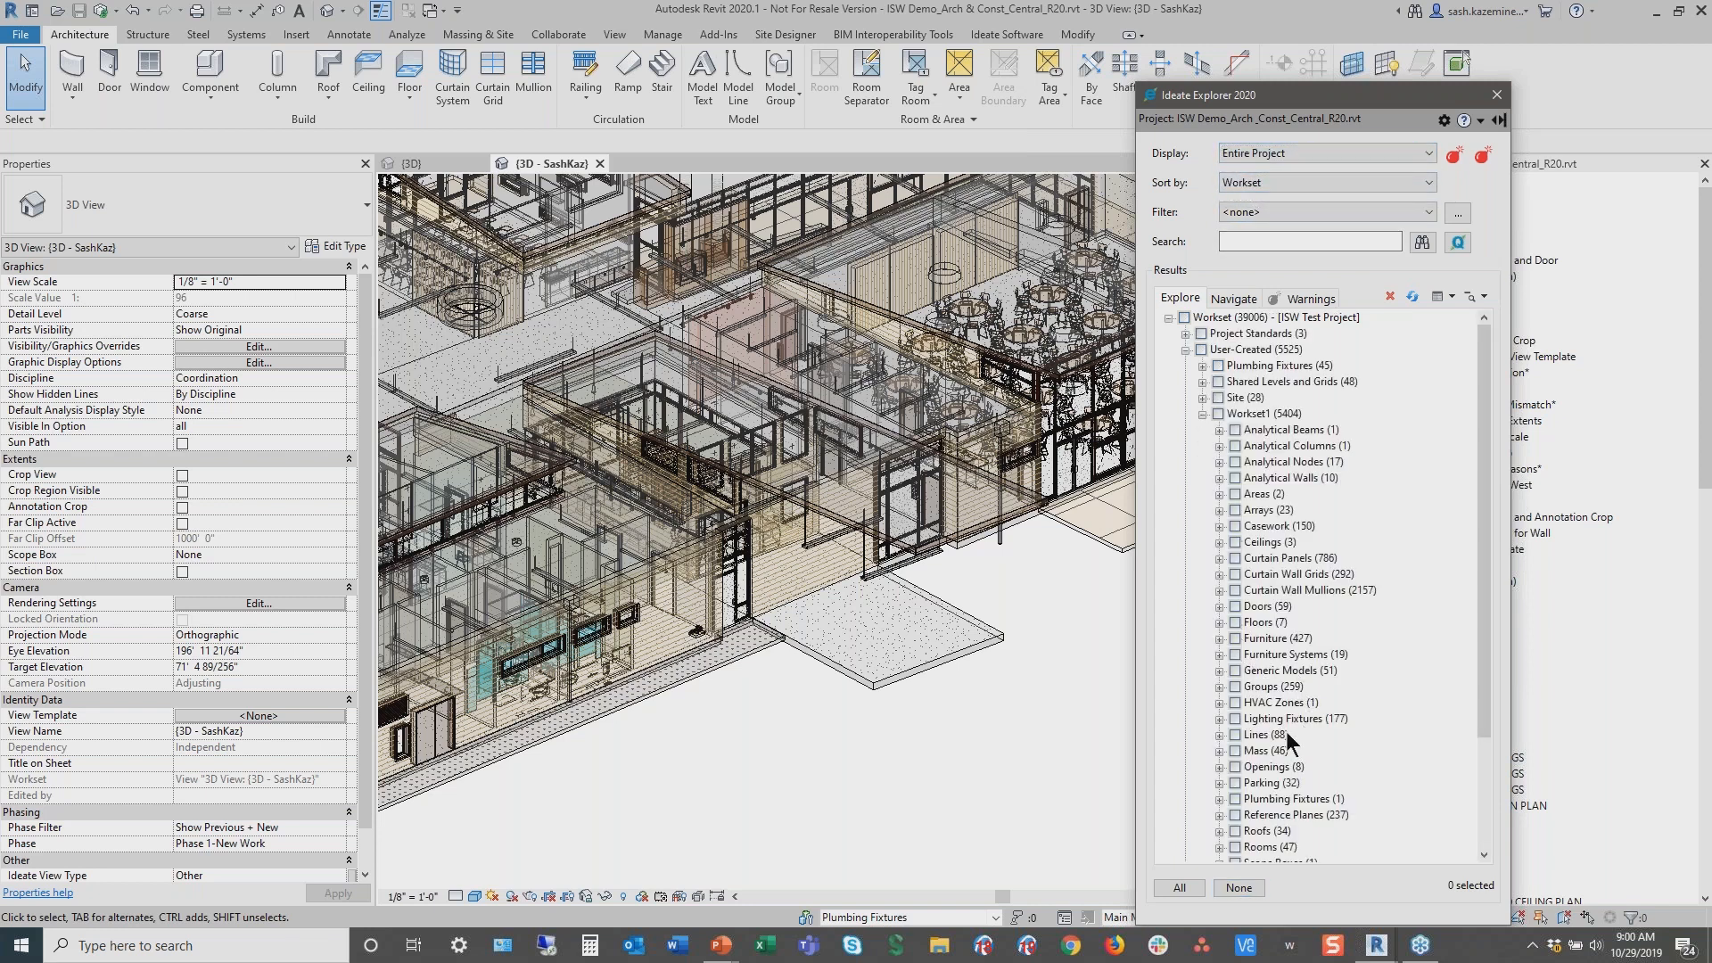
pyautogui.click(1219, 799)
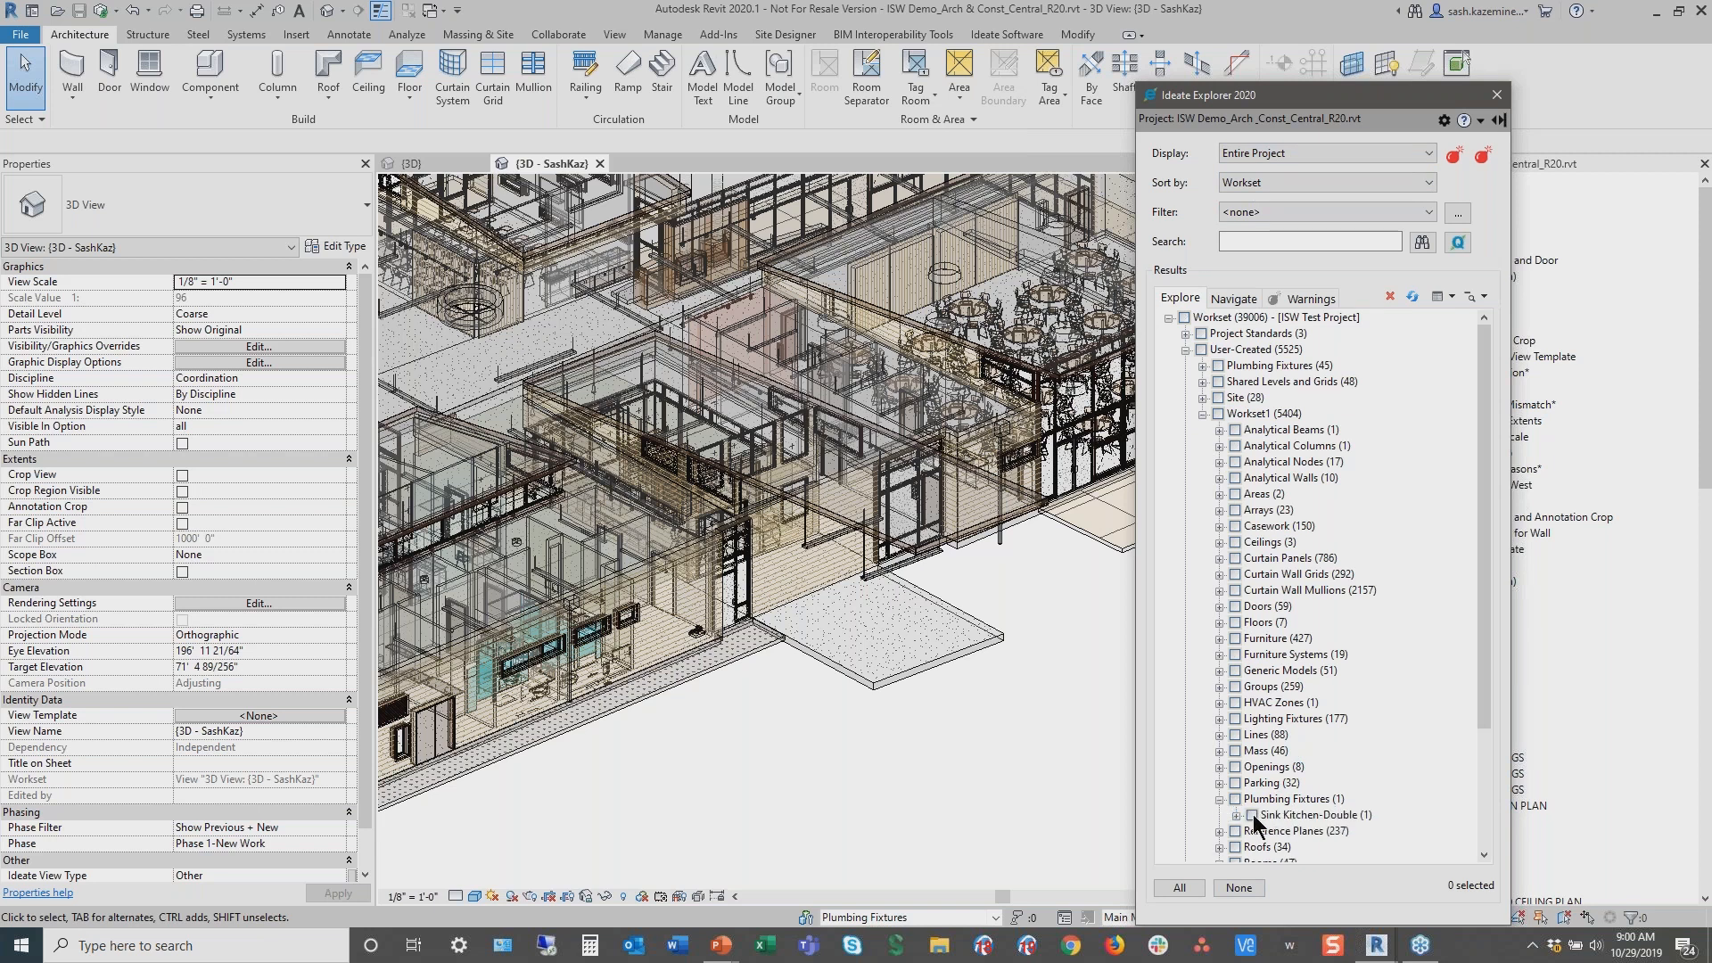
pyautogui.click(1252, 816)
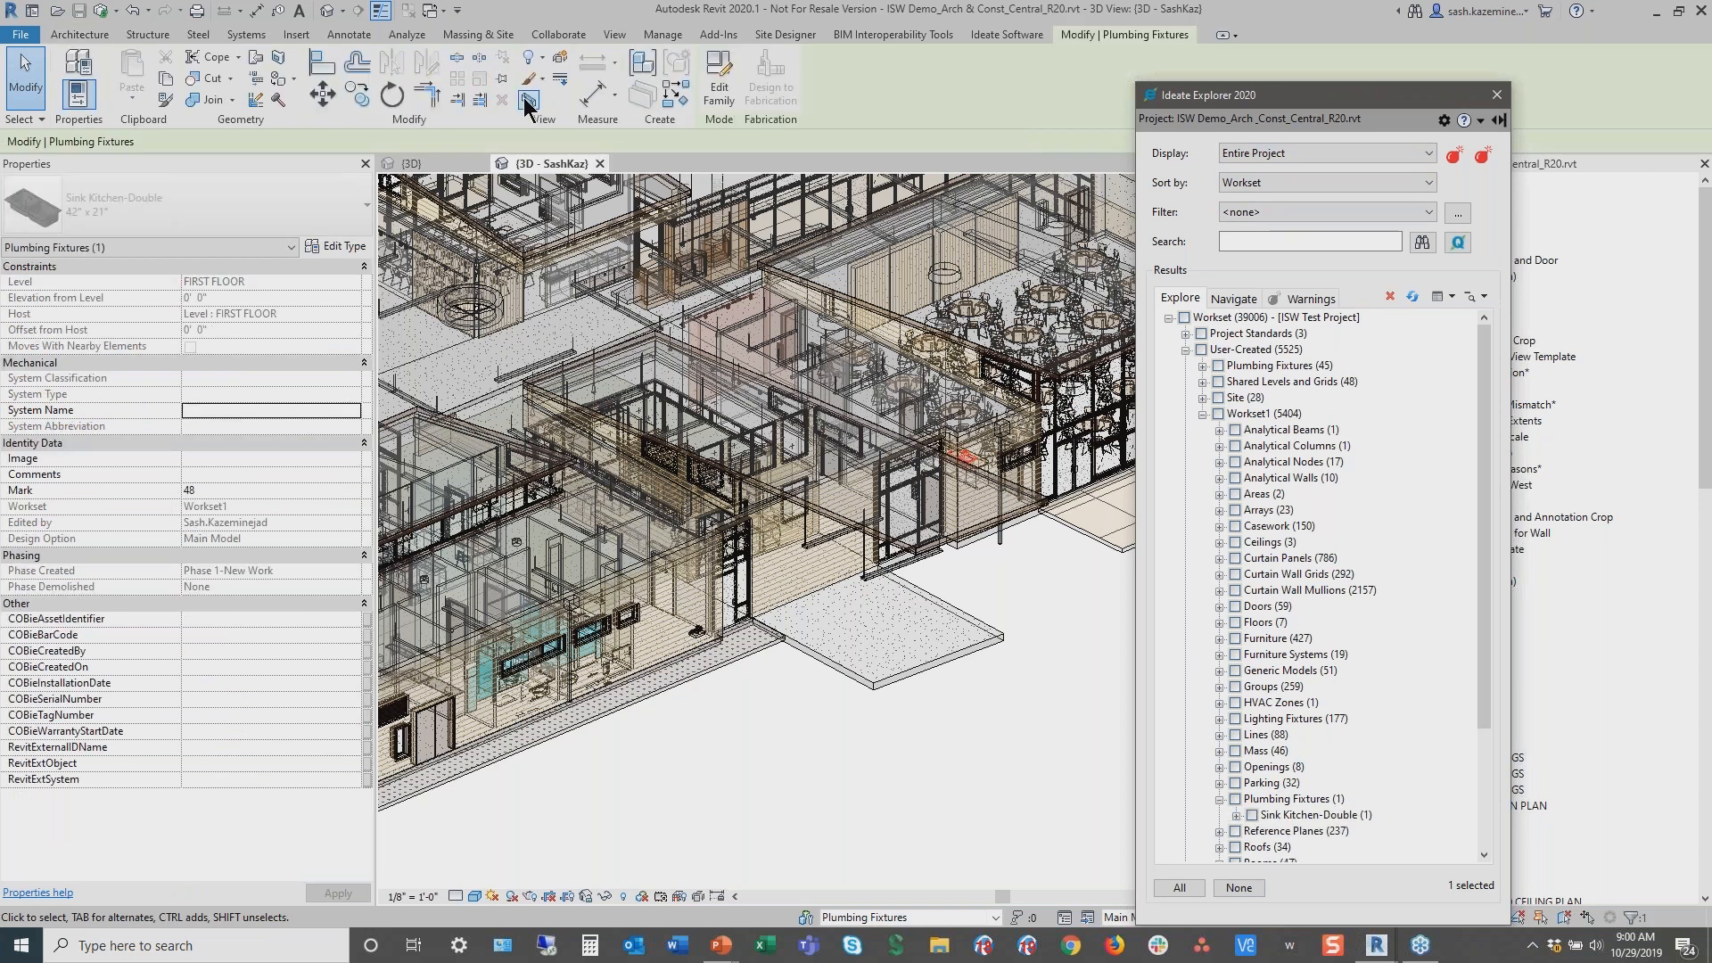
# Isolate the selected sink with a section box and inspect the sink and its hosting countertop
pyautogui.click(528, 99)
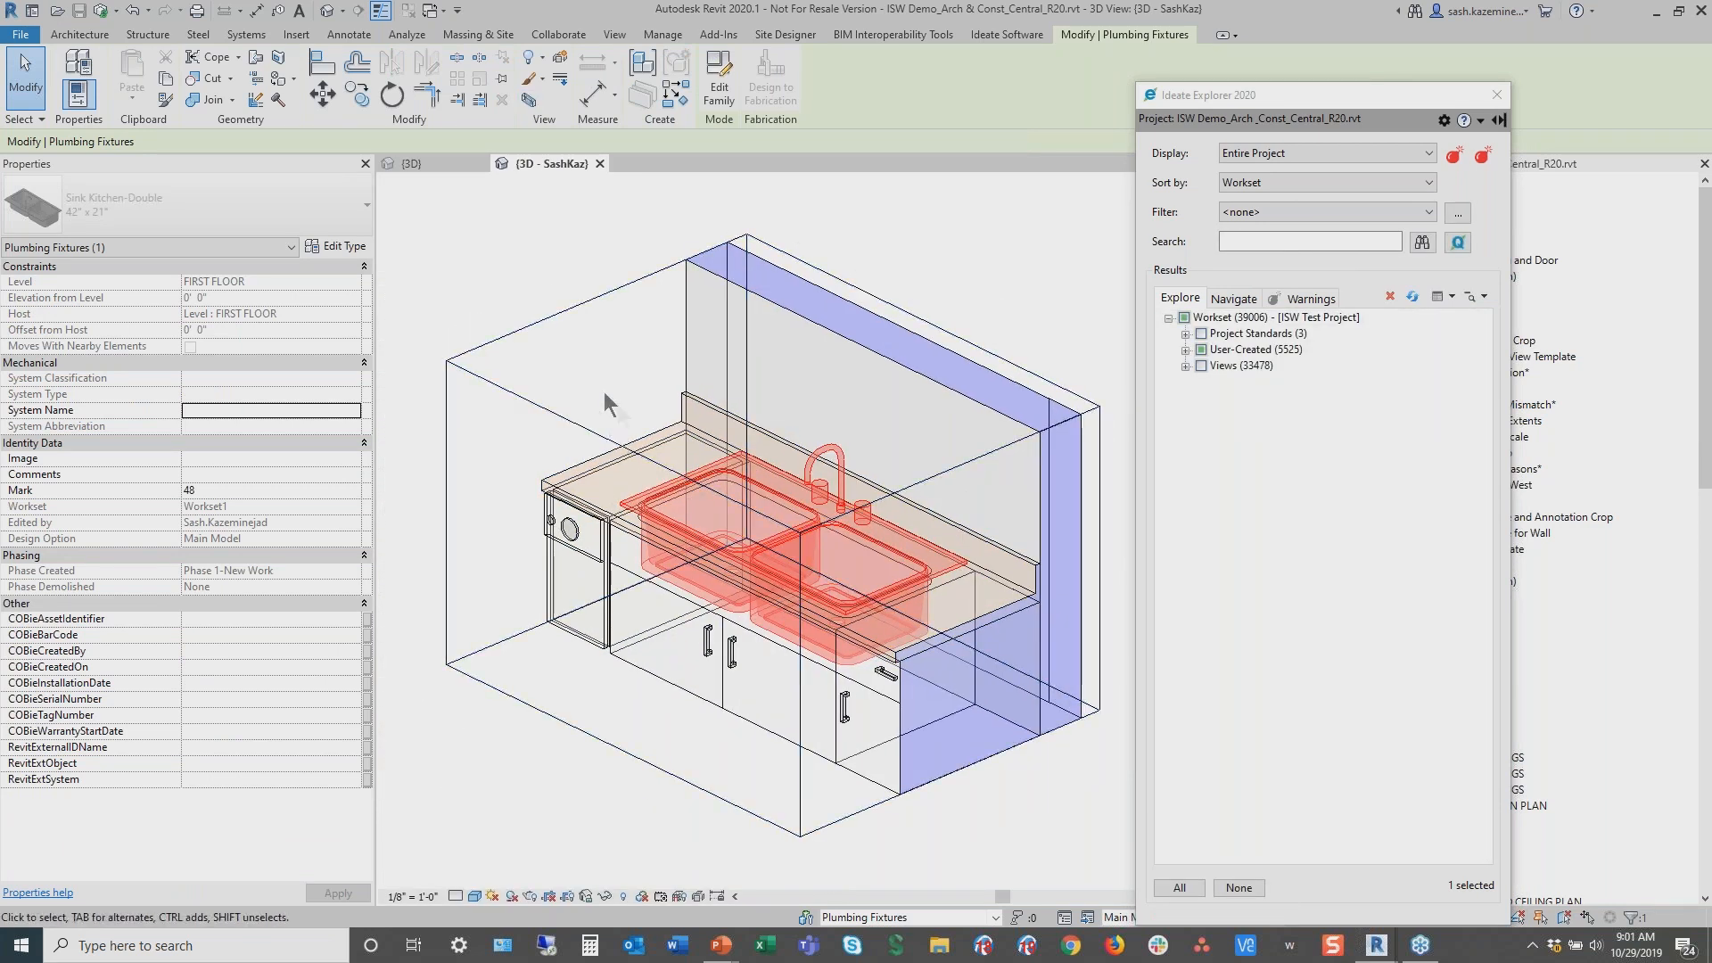
pyautogui.click(644, 400)
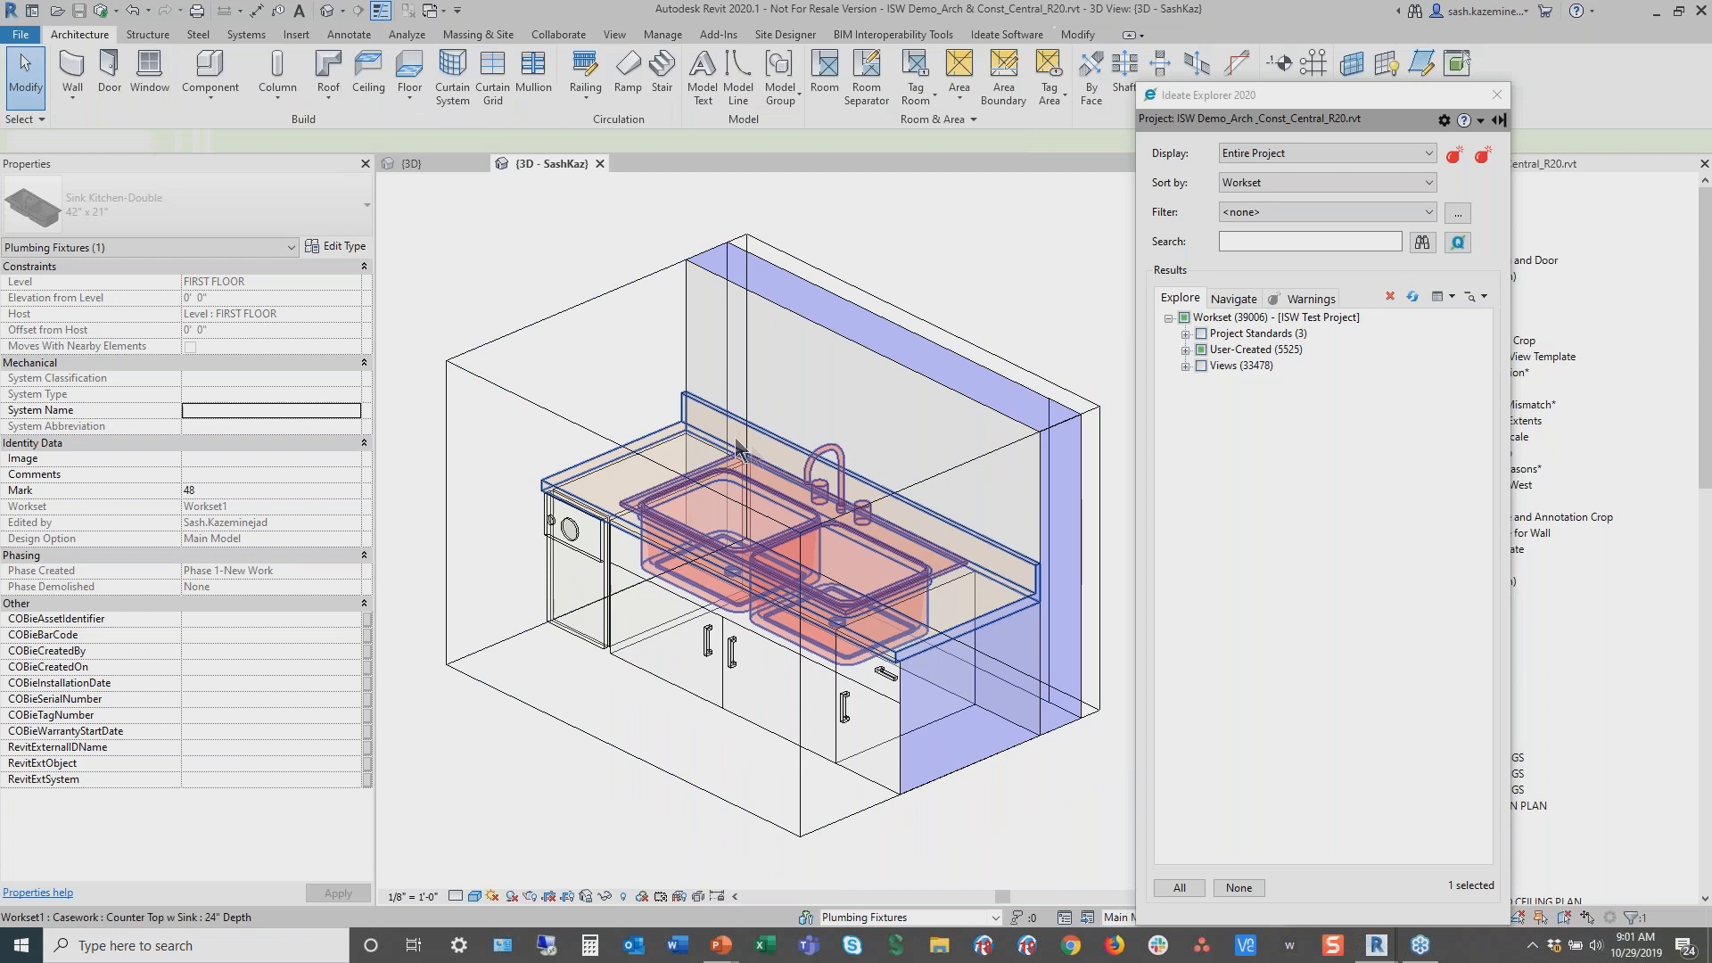
pyautogui.click(784, 486)
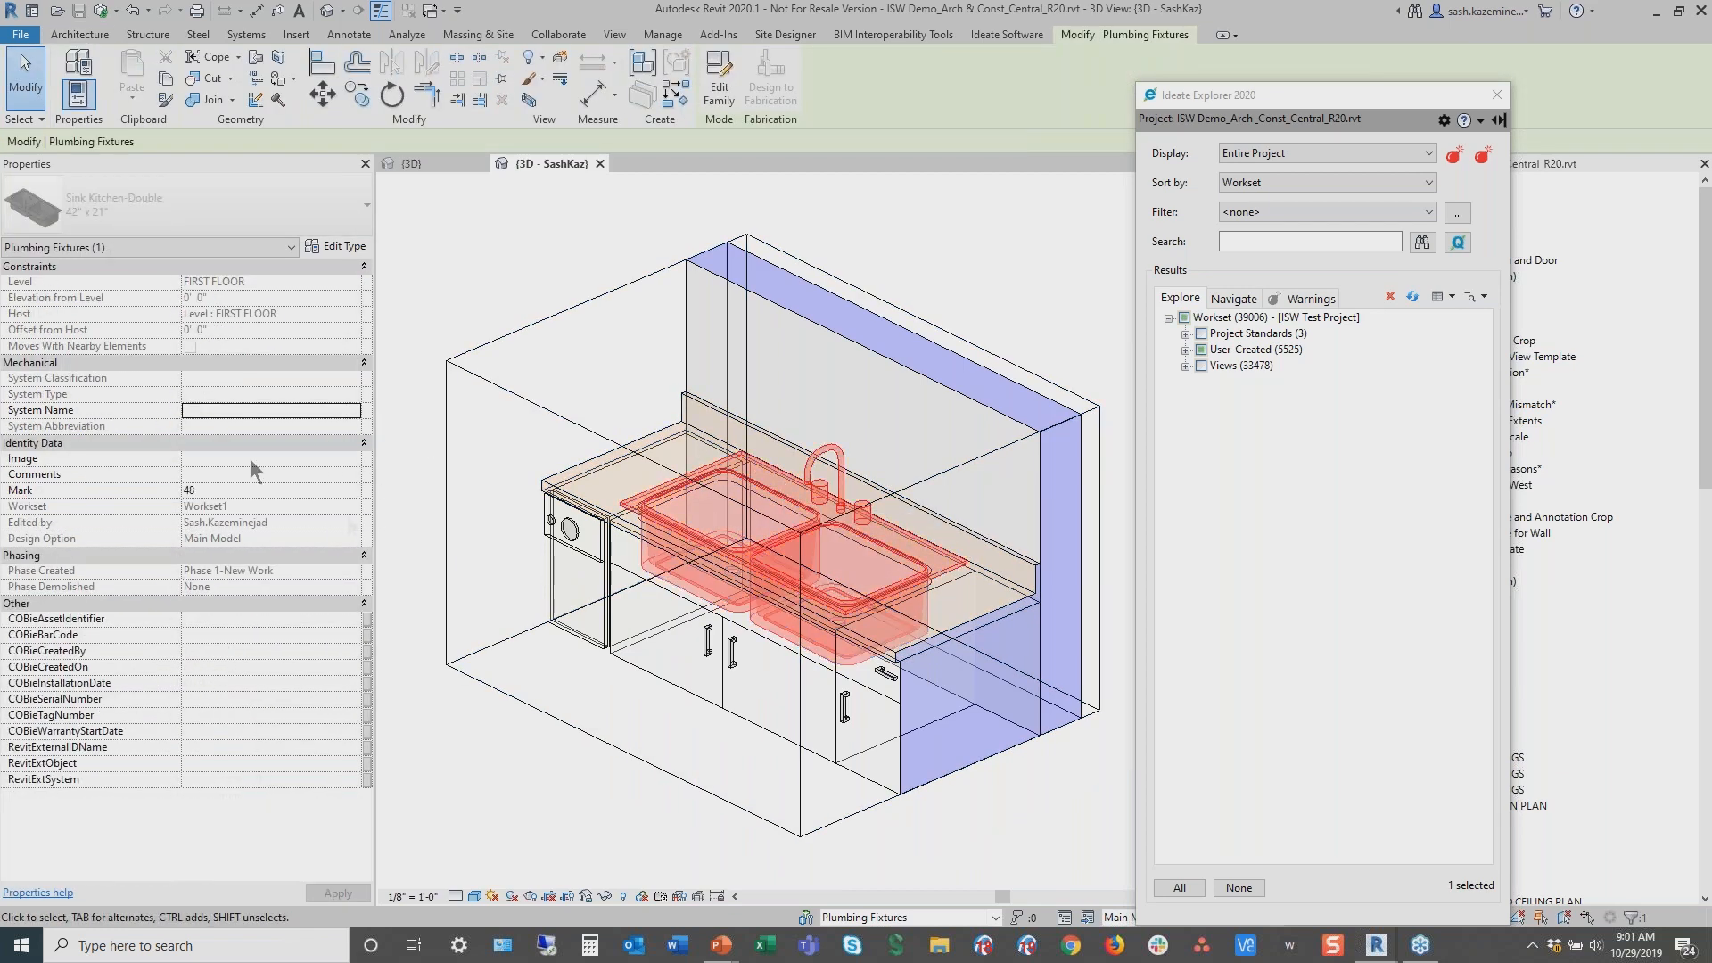
pyautogui.click(696, 415)
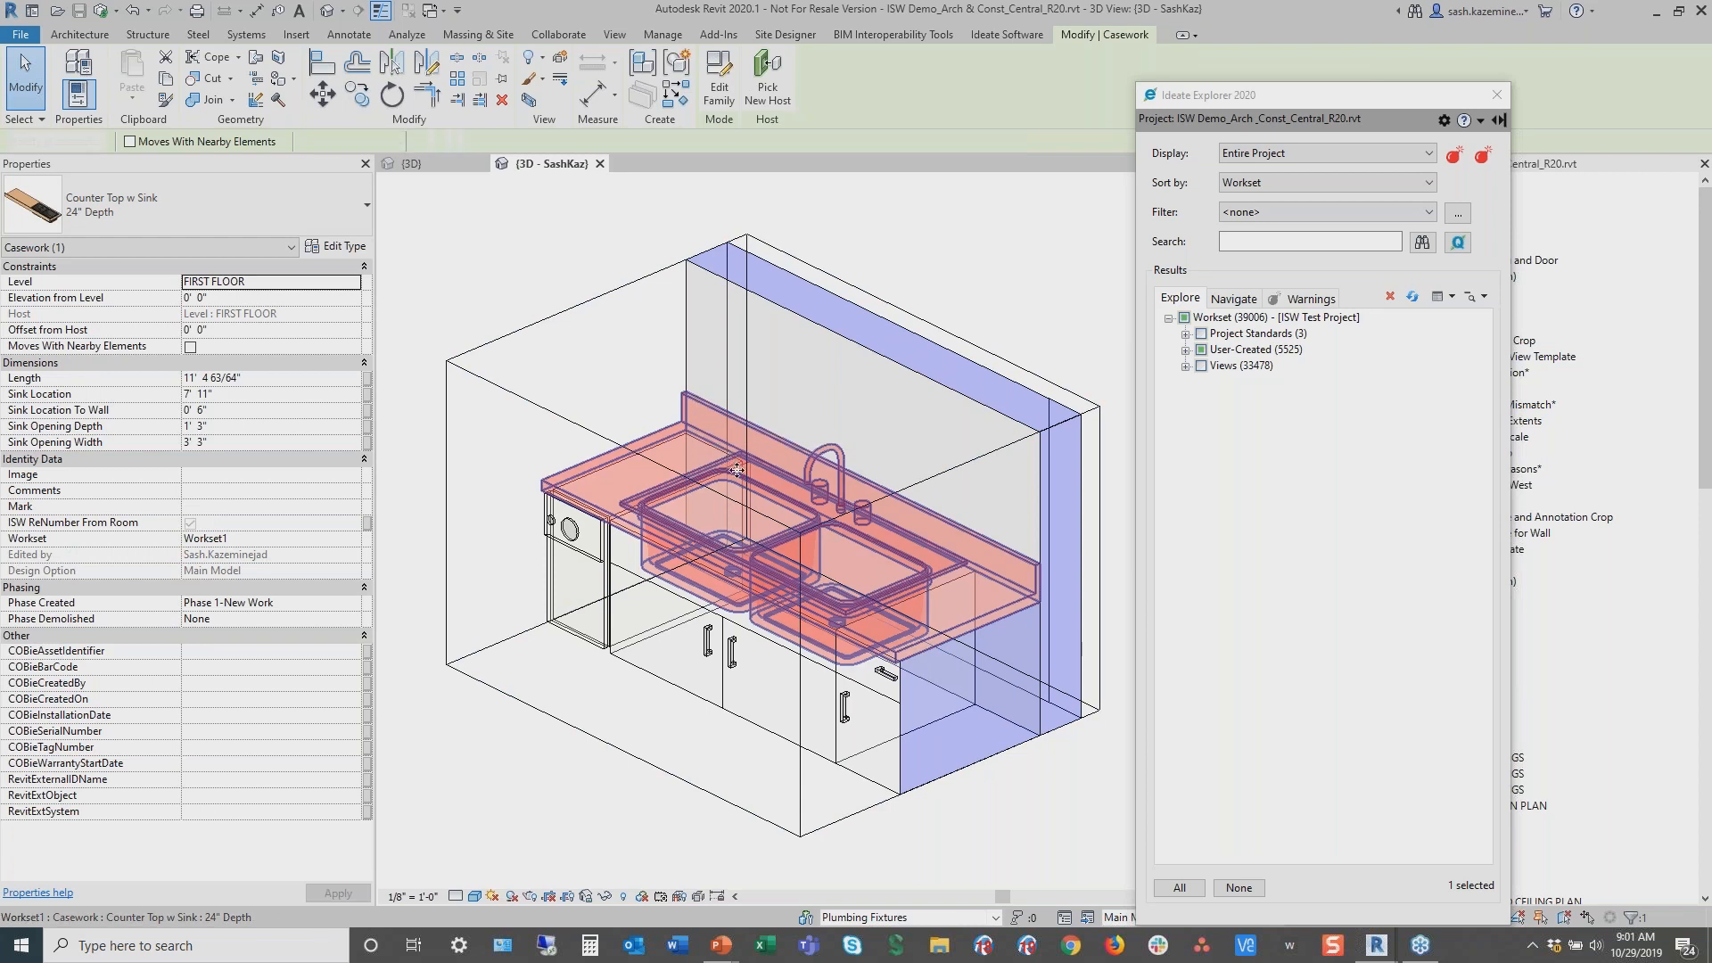
pyautogui.press('Escape')
pyautogui.click(740, 479)
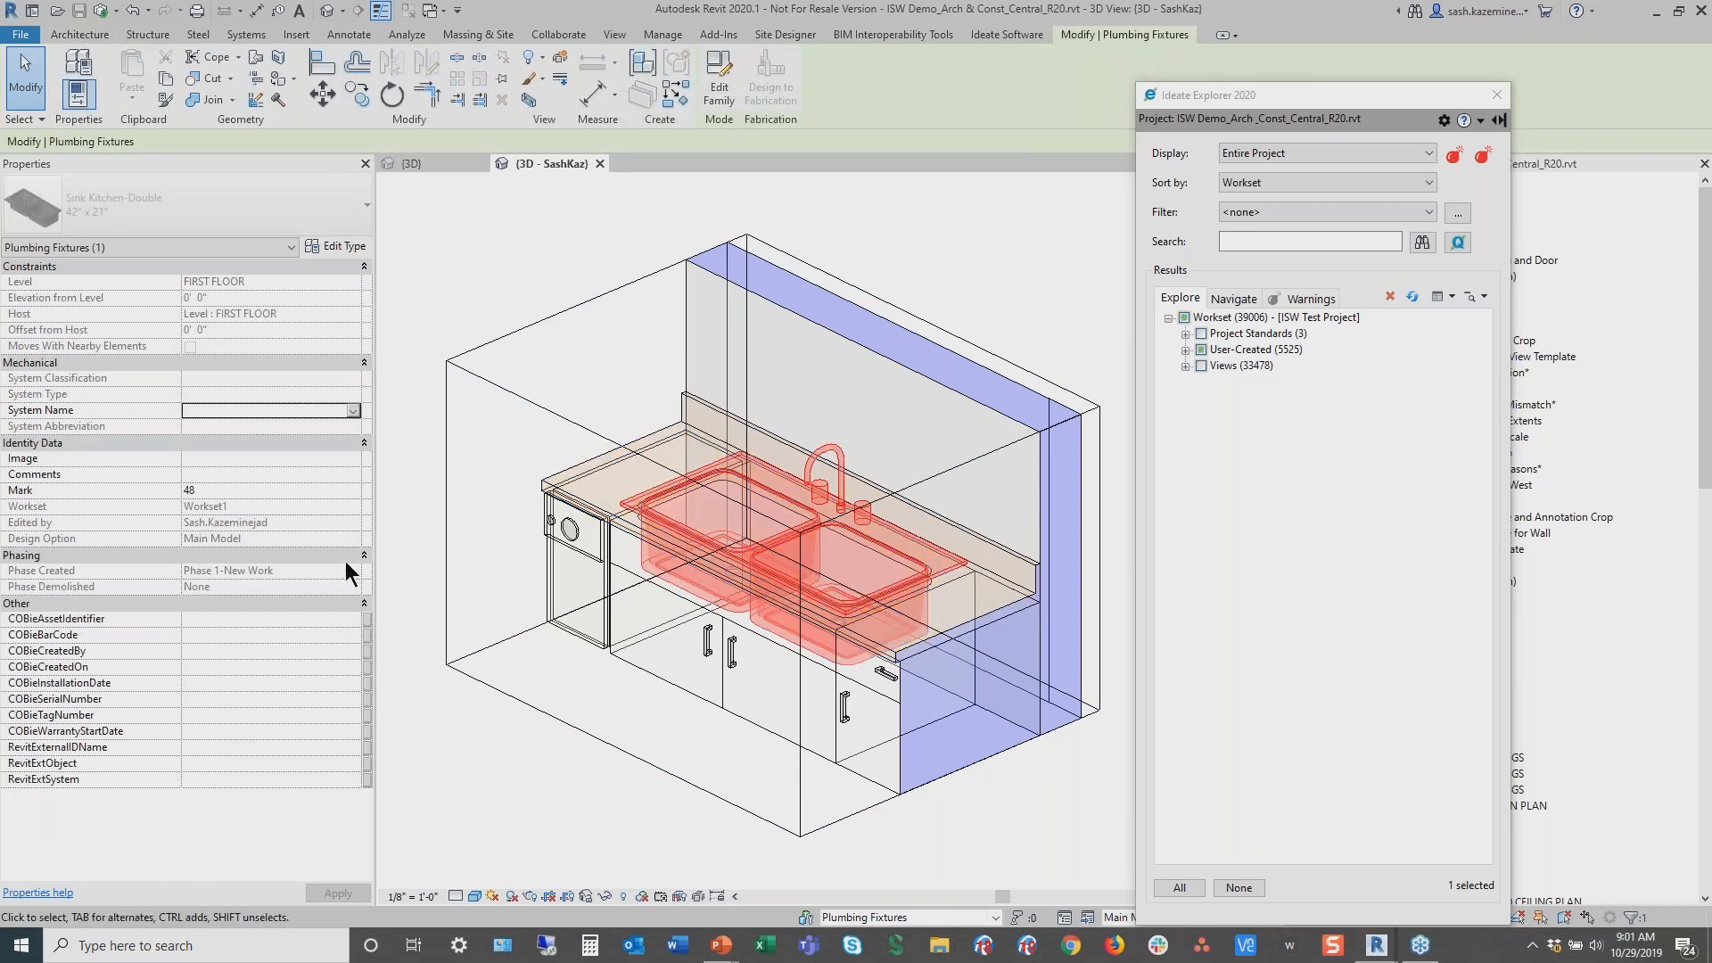
pyautogui.press('Escape')
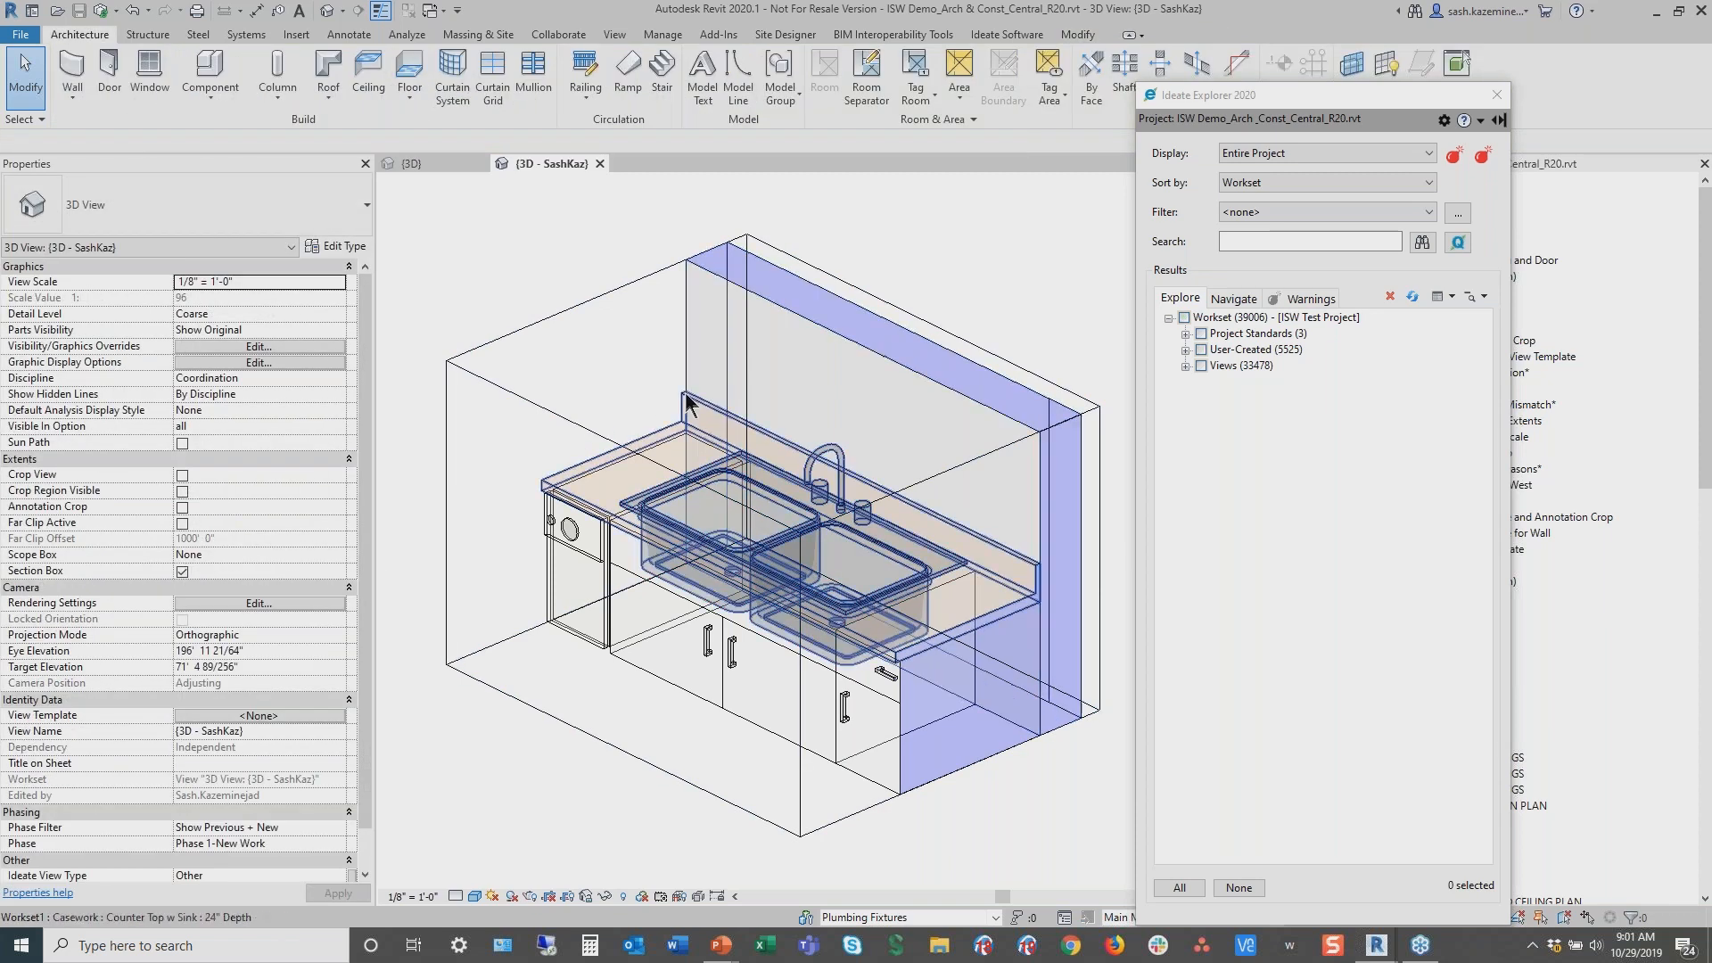
pyautogui.click(687, 417)
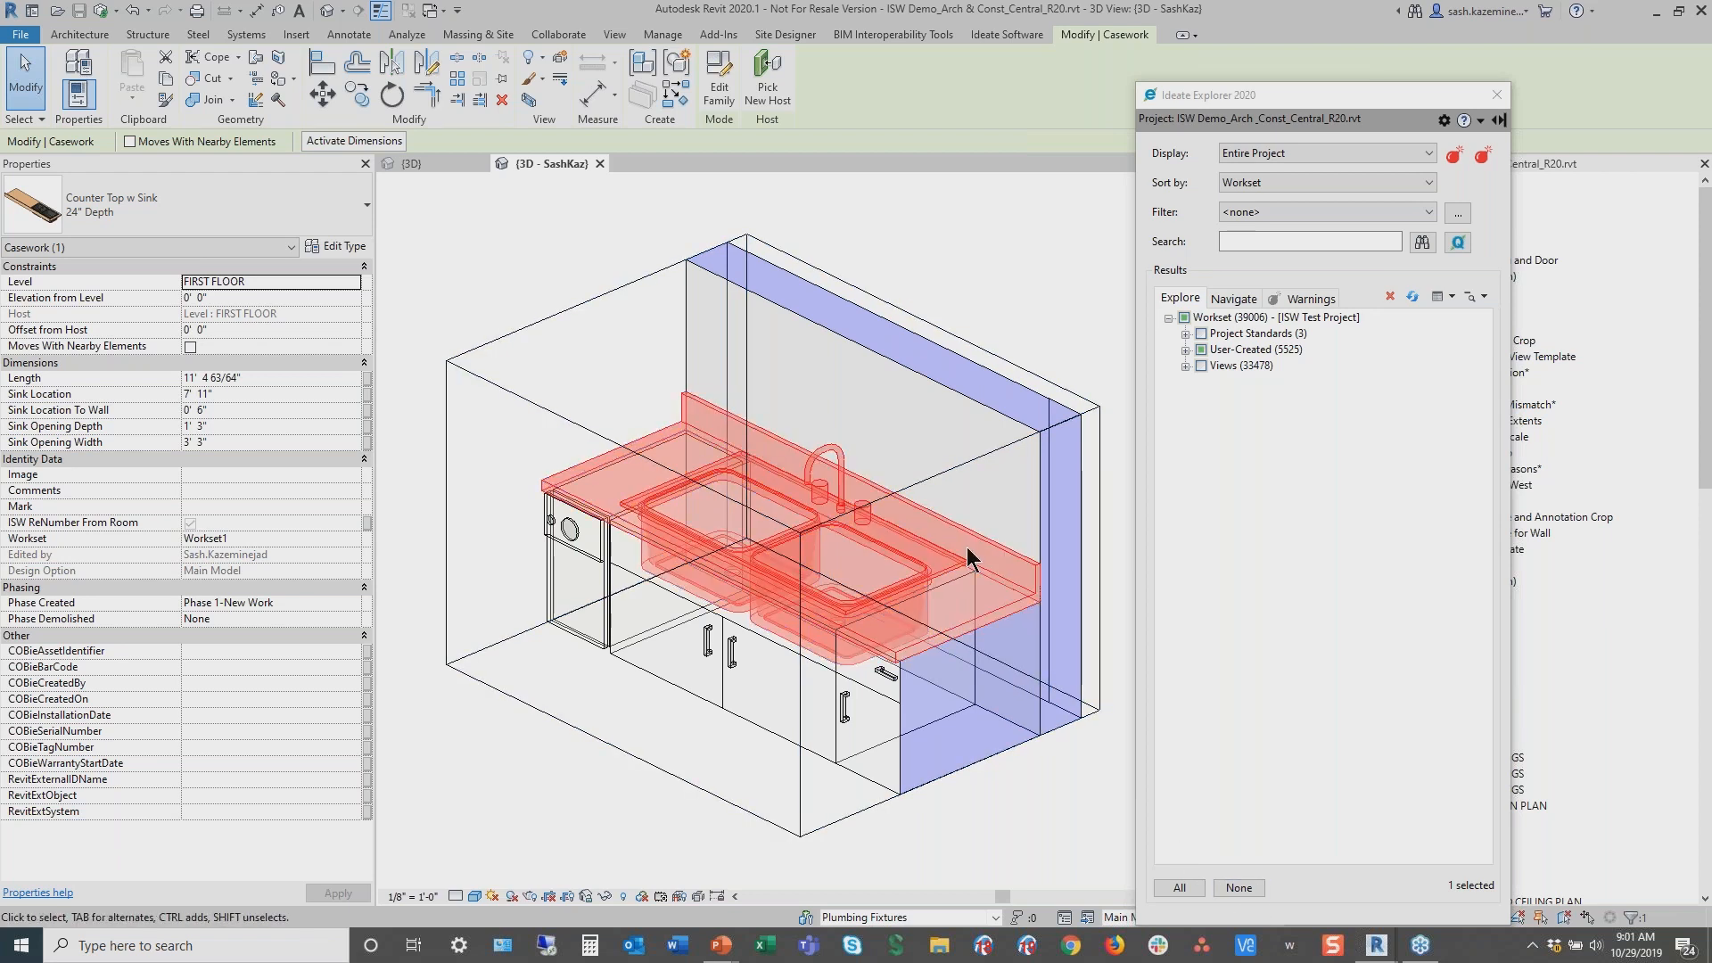
pyautogui.click(1233, 886)
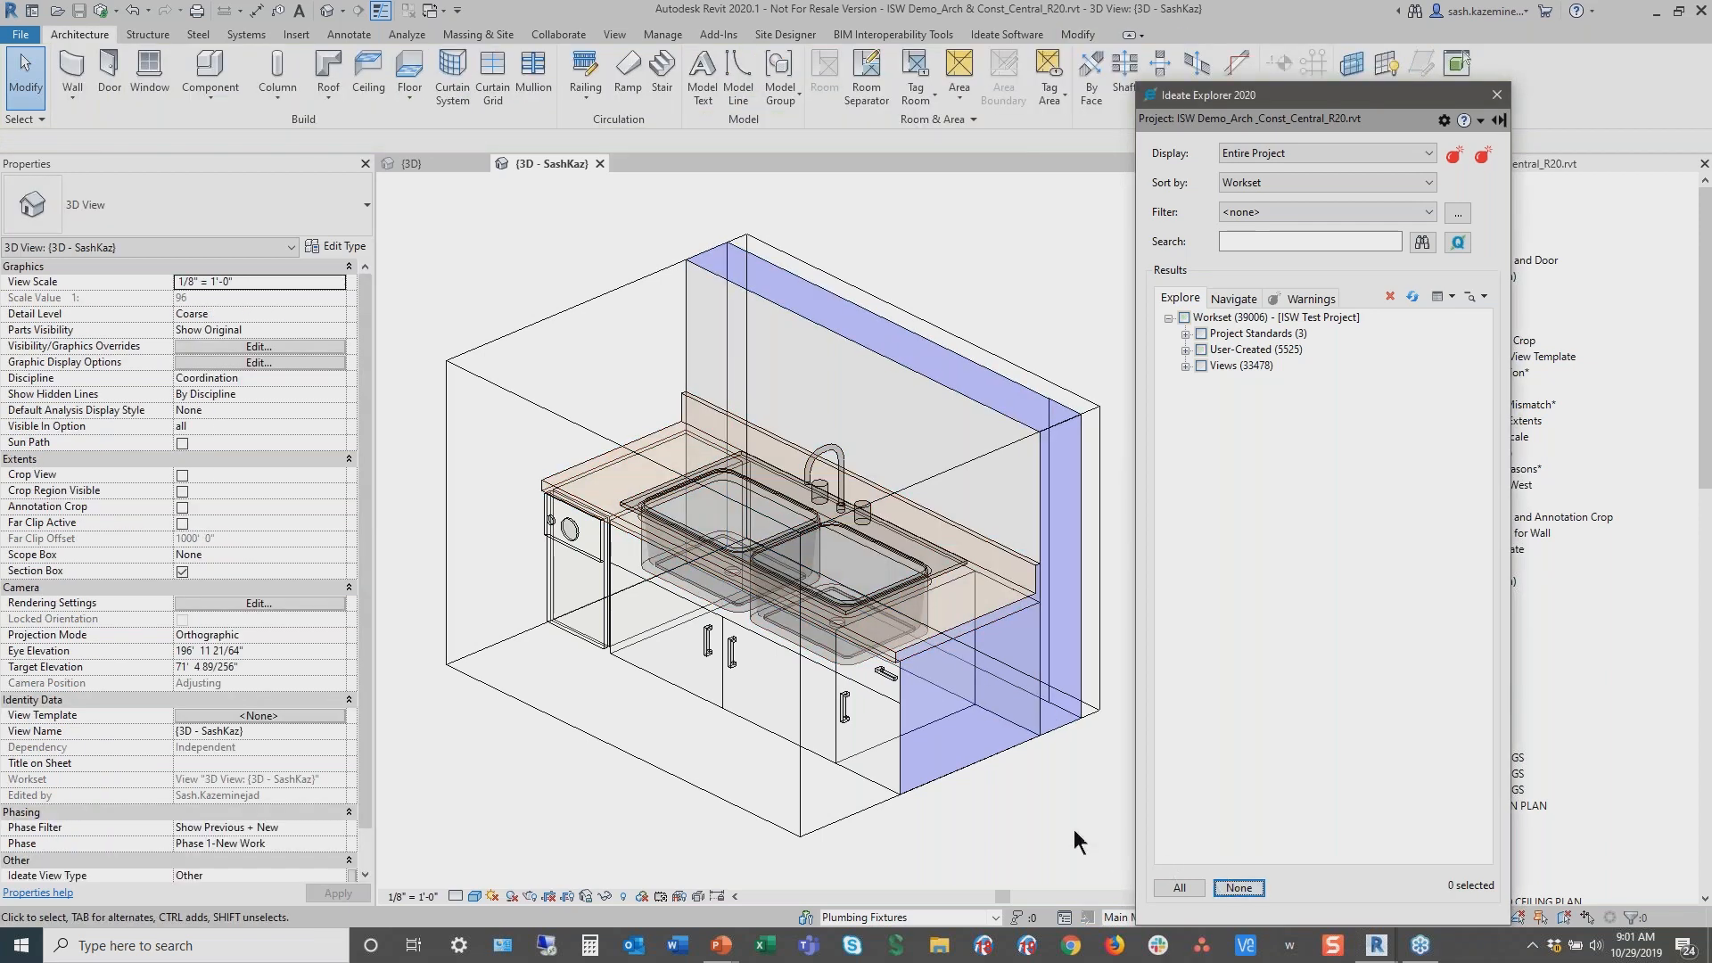
# Switch to the PowerPoint slide show and advance to the closing slide
pyautogui.hotkey('alt', 'Tab')
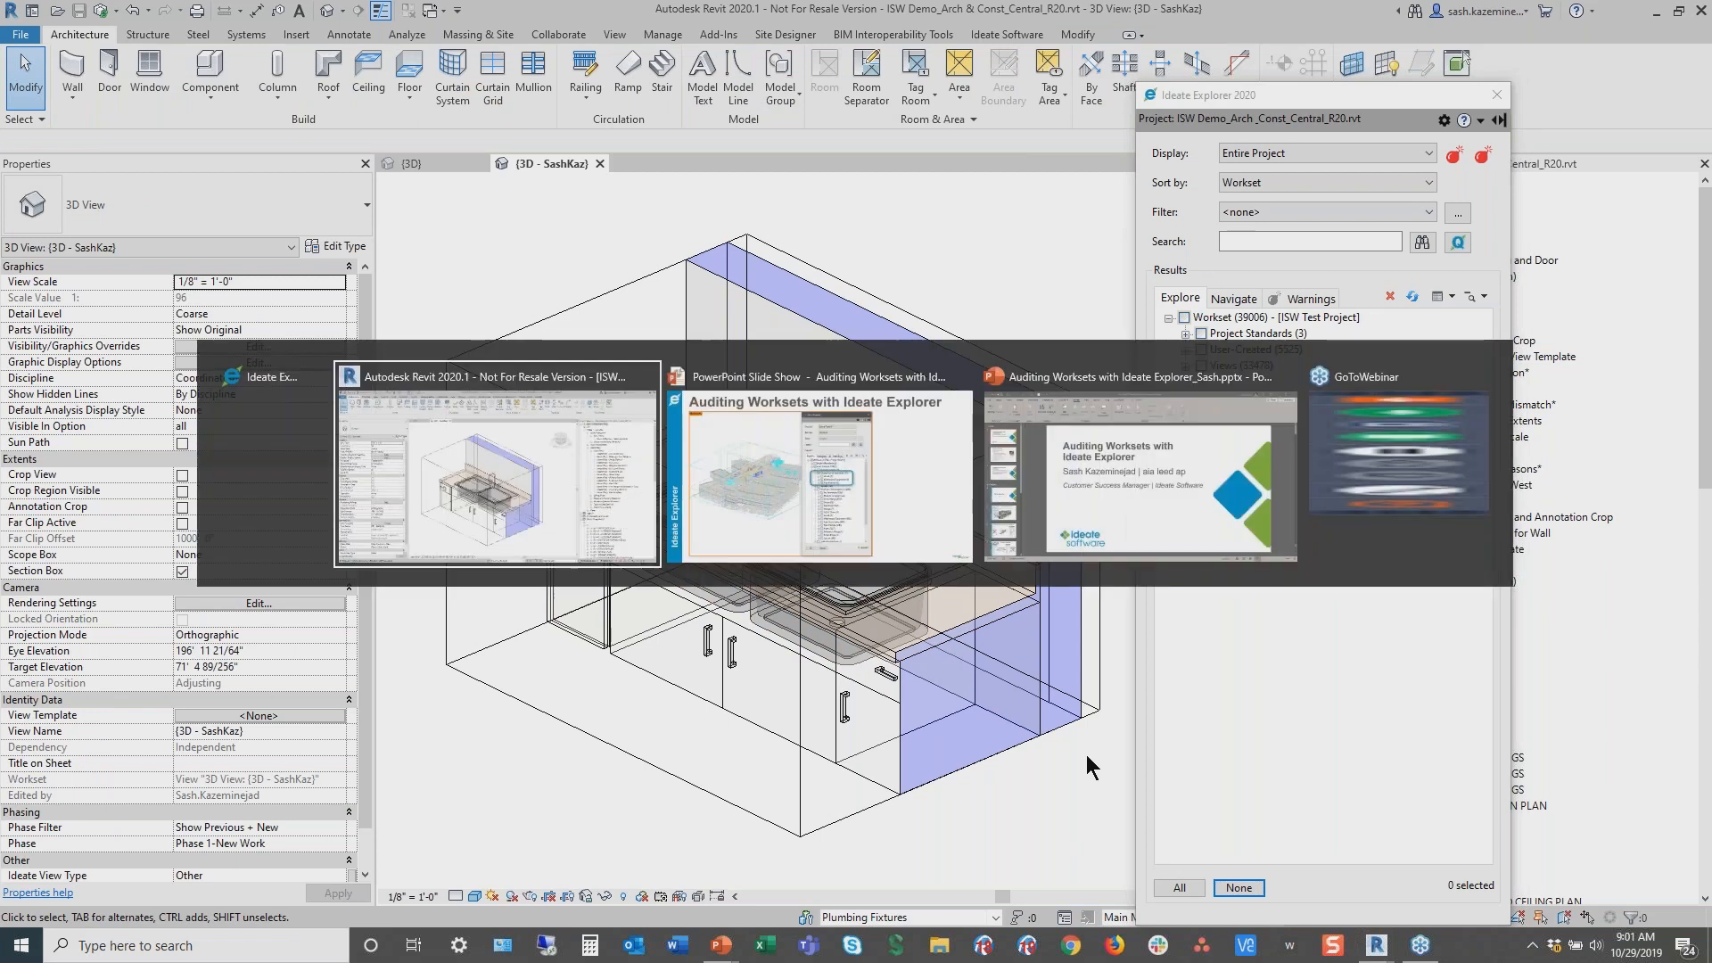
pyautogui.hotkey('alt', 'Tab')
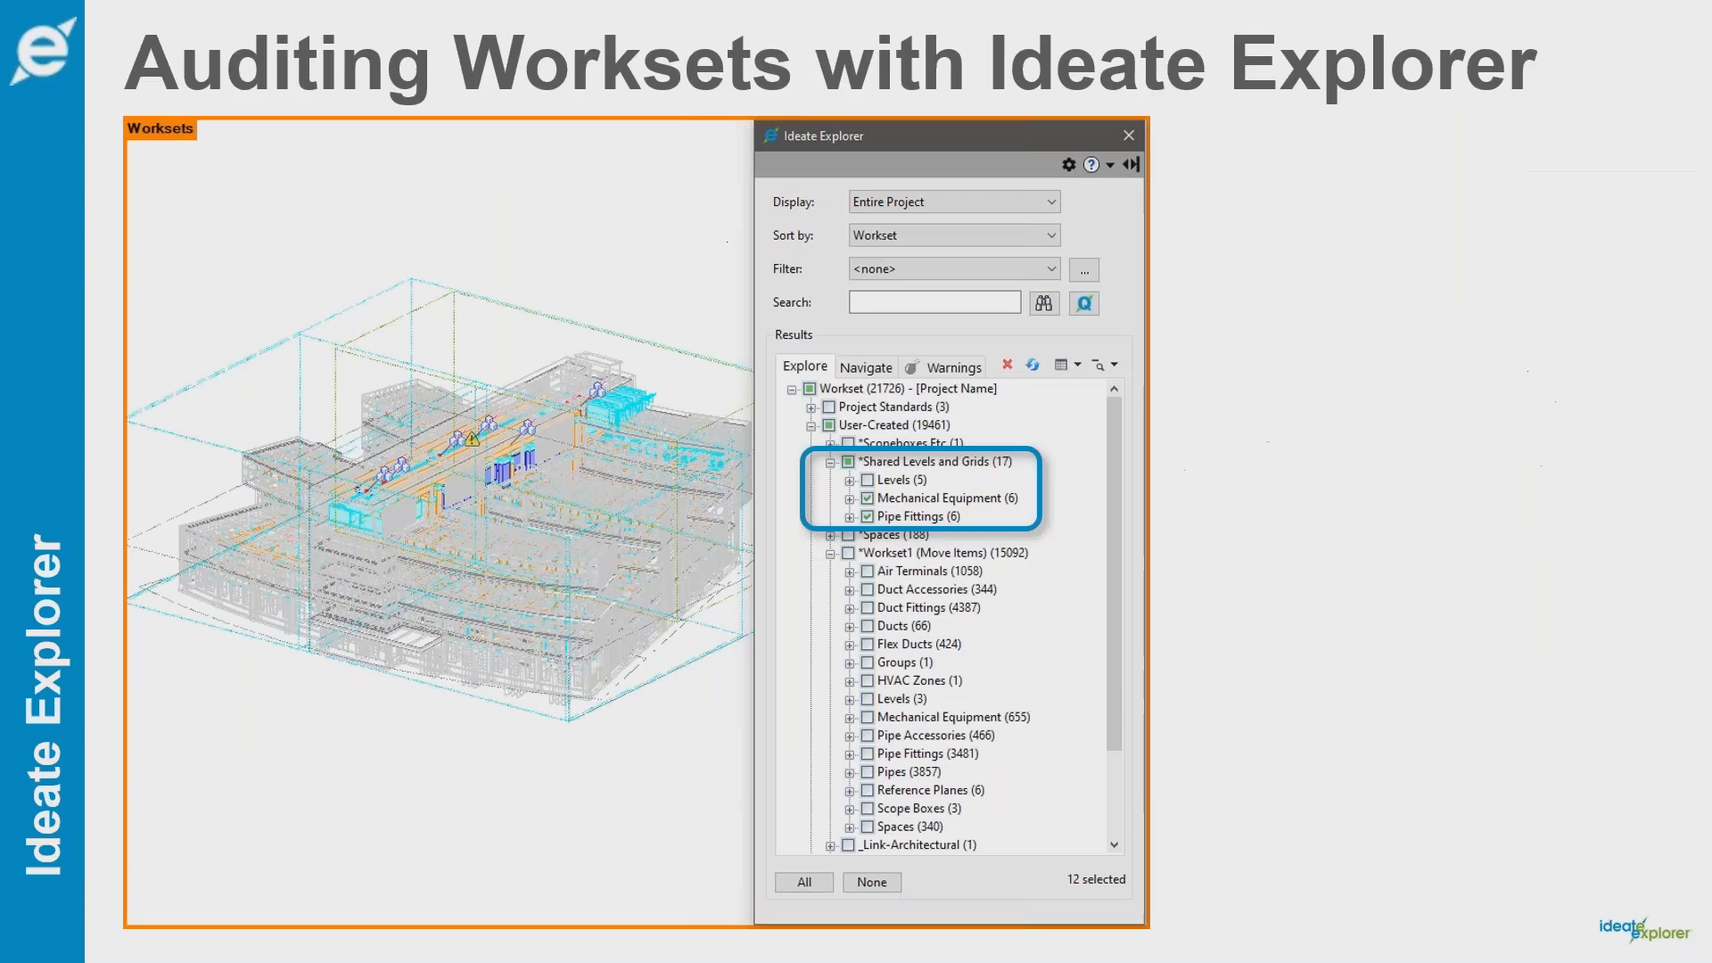
pyautogui.click(1200, 669)
pyautogui.click(1201, 669)
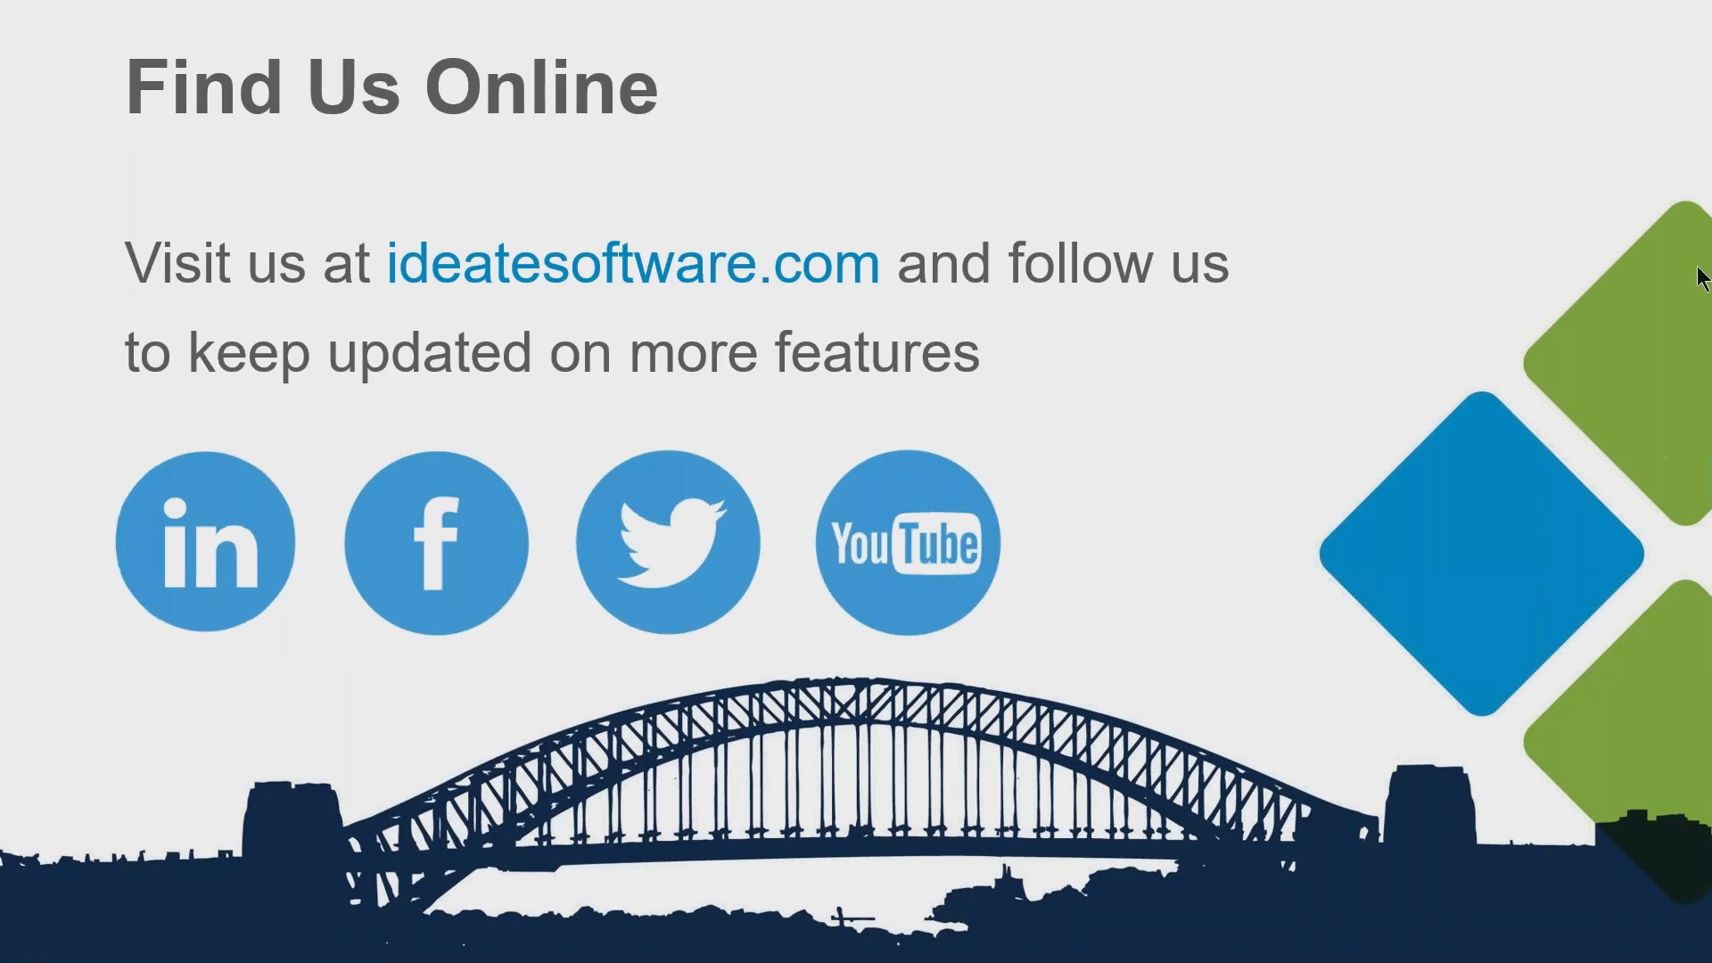